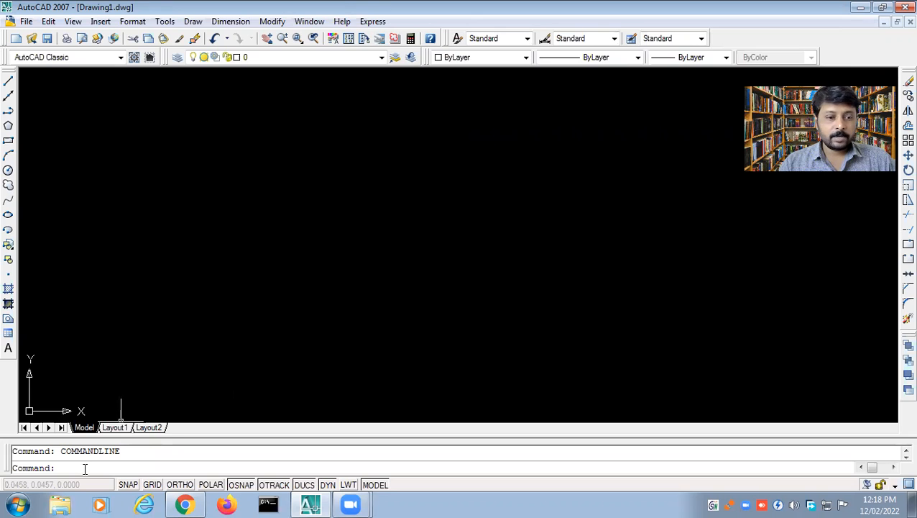
Configure the drawing units to millimeters for inserted content and a length precision of 0.00.
type("units")
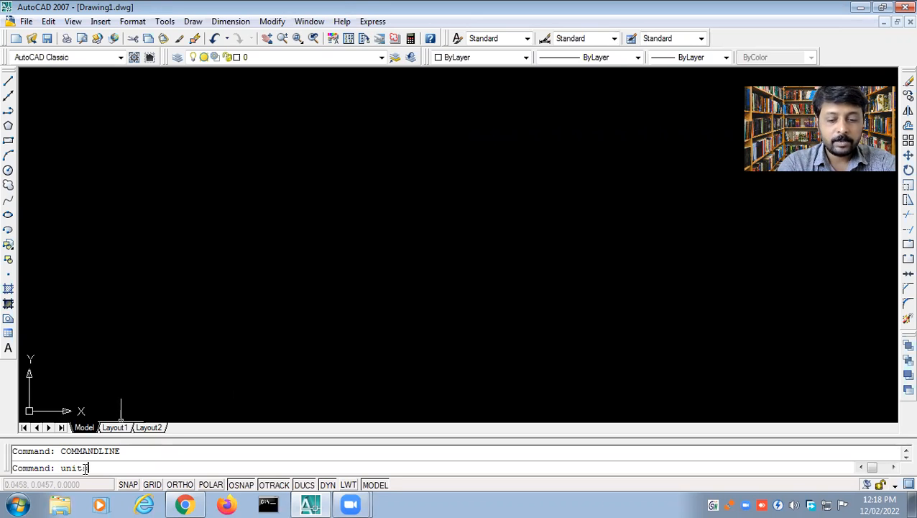
key("Return")
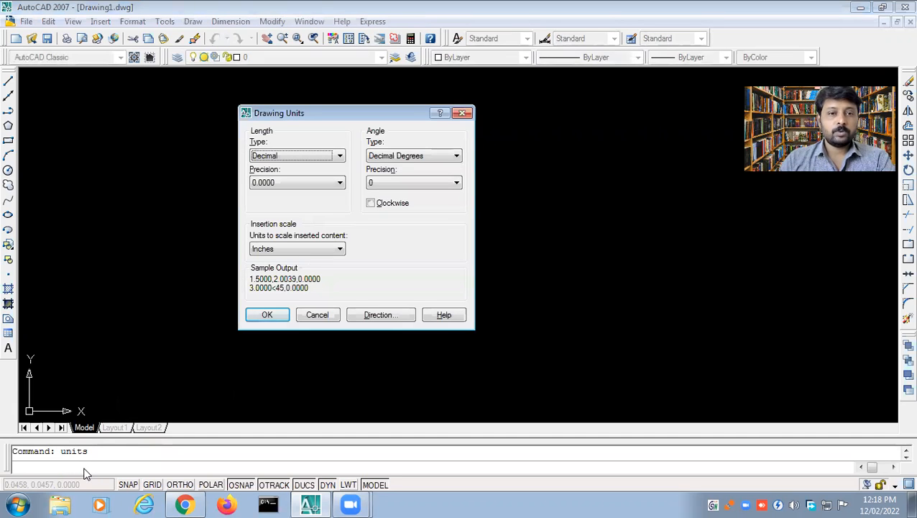
left_click(339, 249)
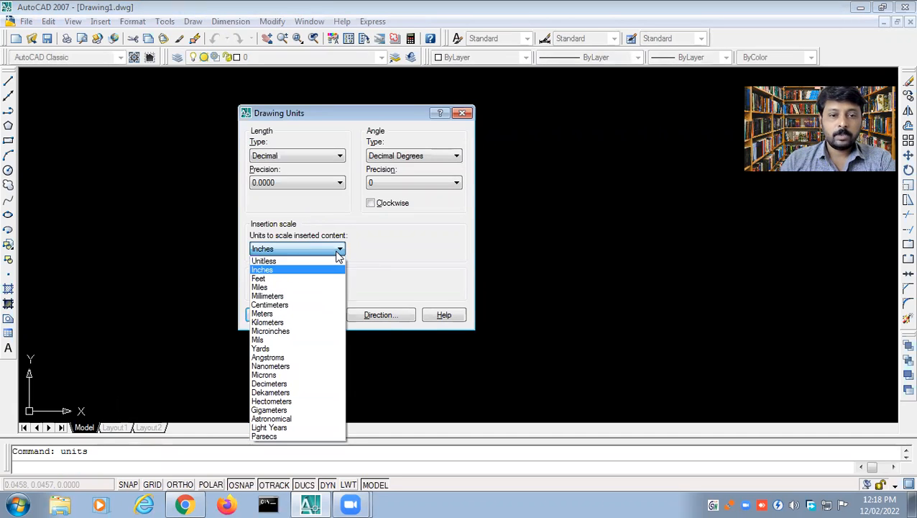
left_click(313, 296)
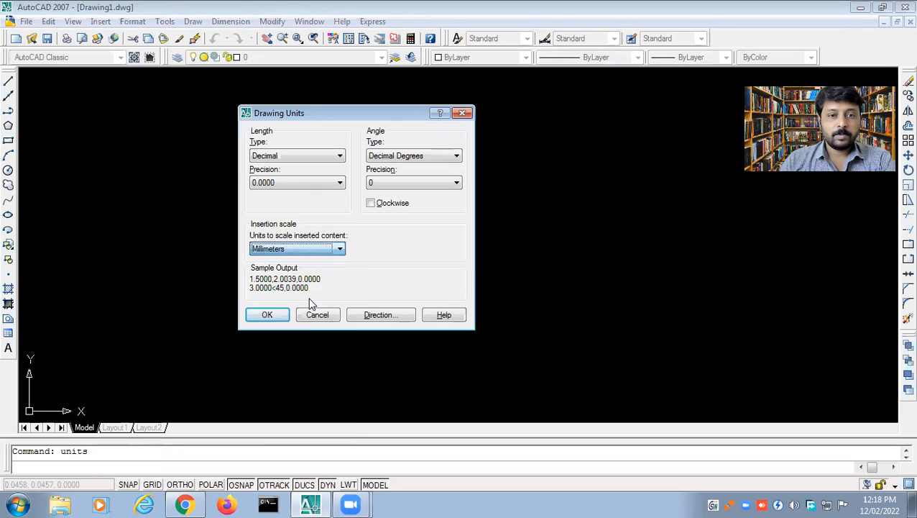
left_click(318, 184)
left_click(314, 213)
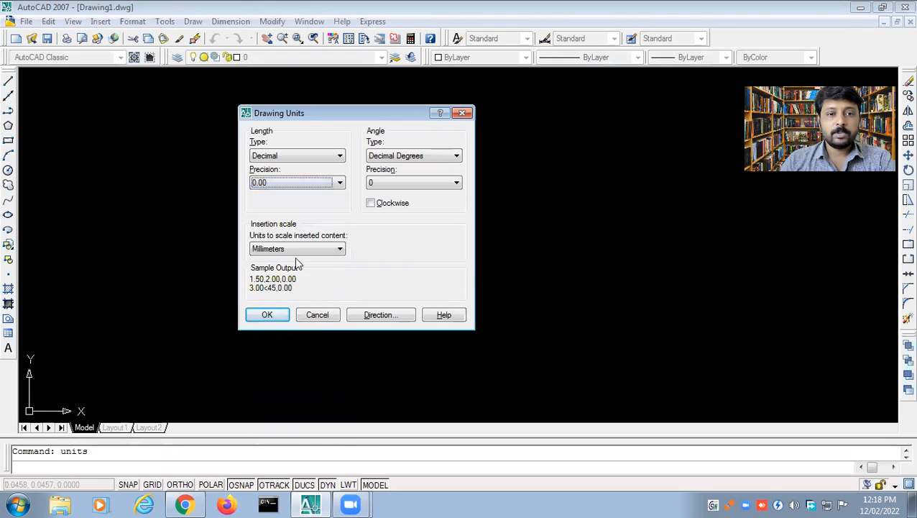
left_click(277, 314)
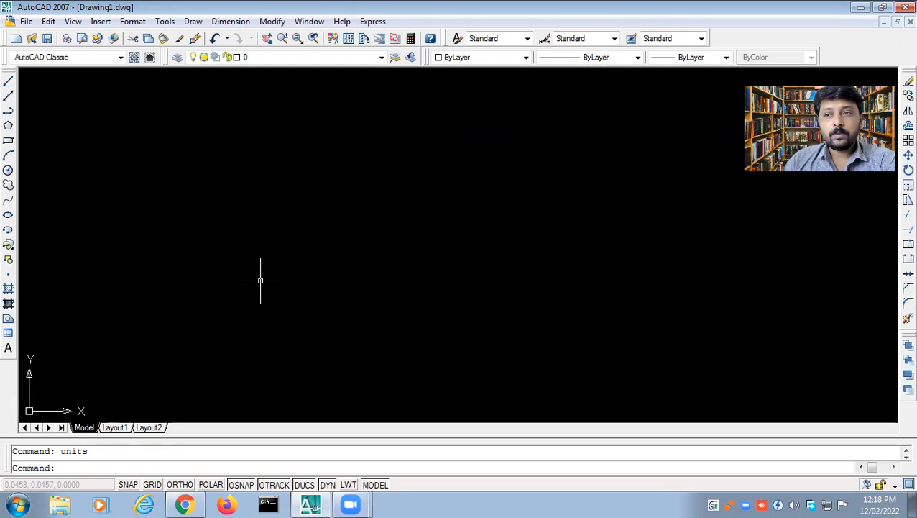
Draw a 10 mm horizontal line at 0° and continue it with a 5 mm vertical line at 90°.
left_click(8, 83)
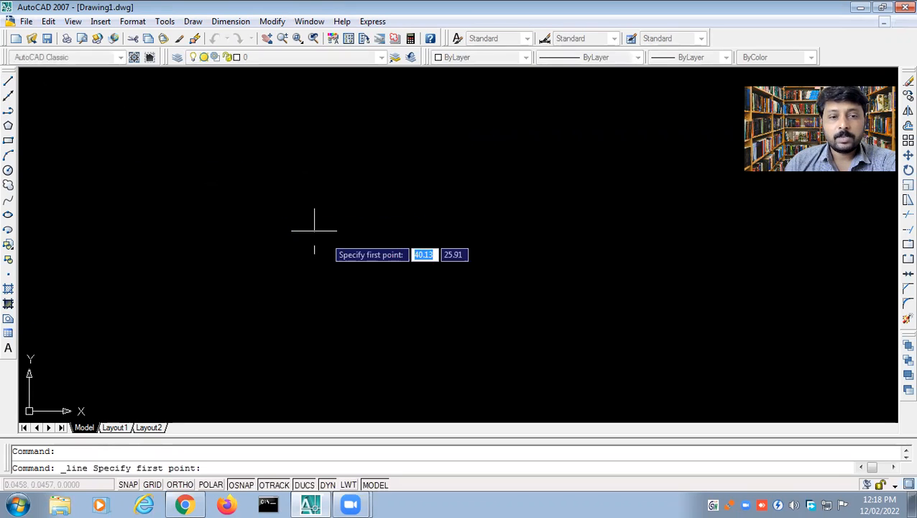
left_click(236, 237)
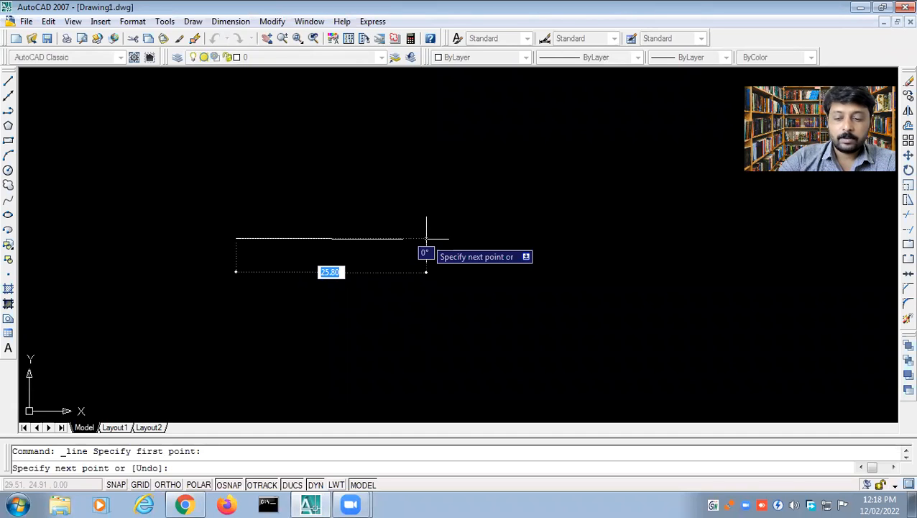
type("10")
key("Tab")
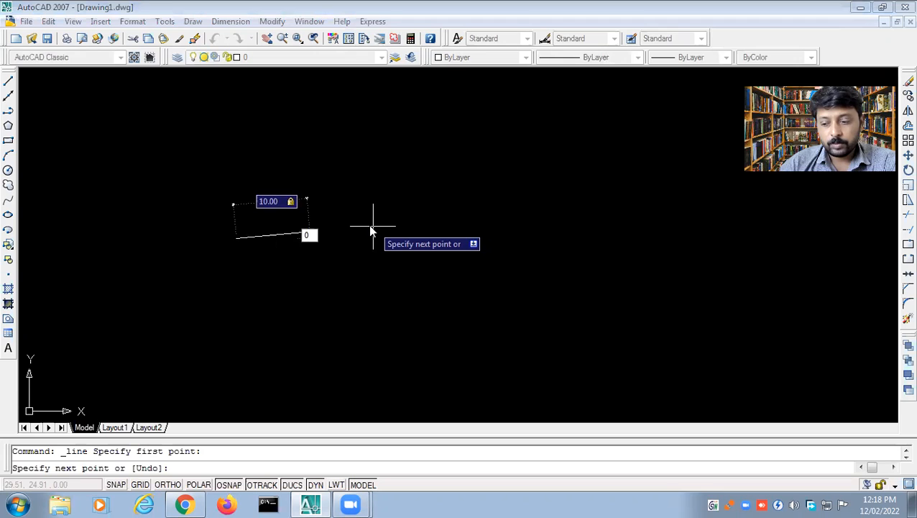
type("0")
key("Return")
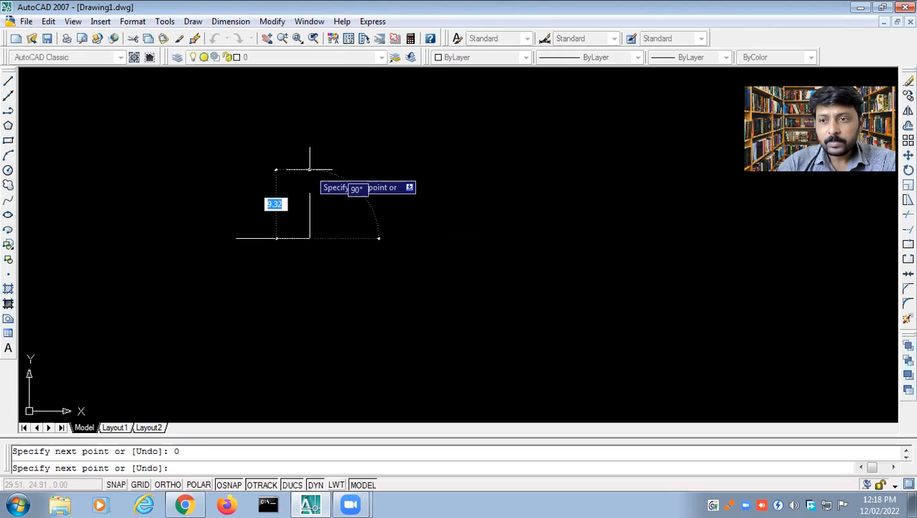
type("5")
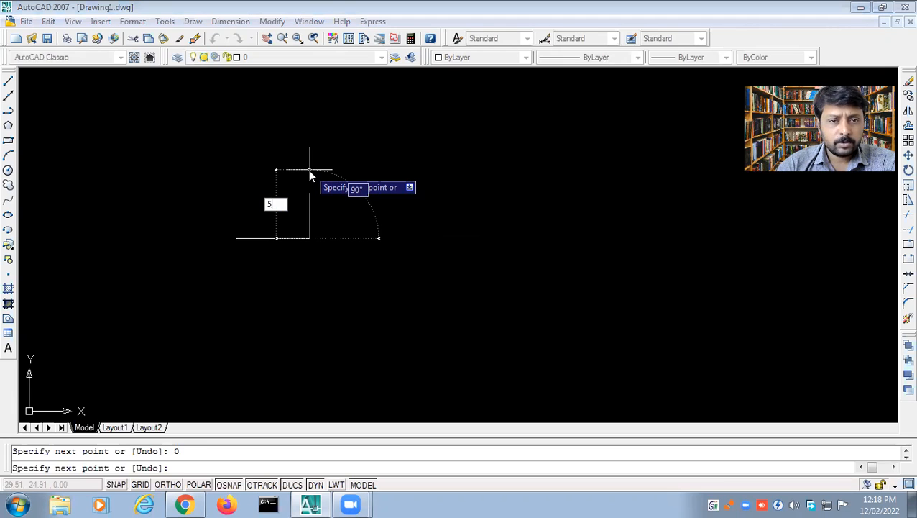
key("Tab")
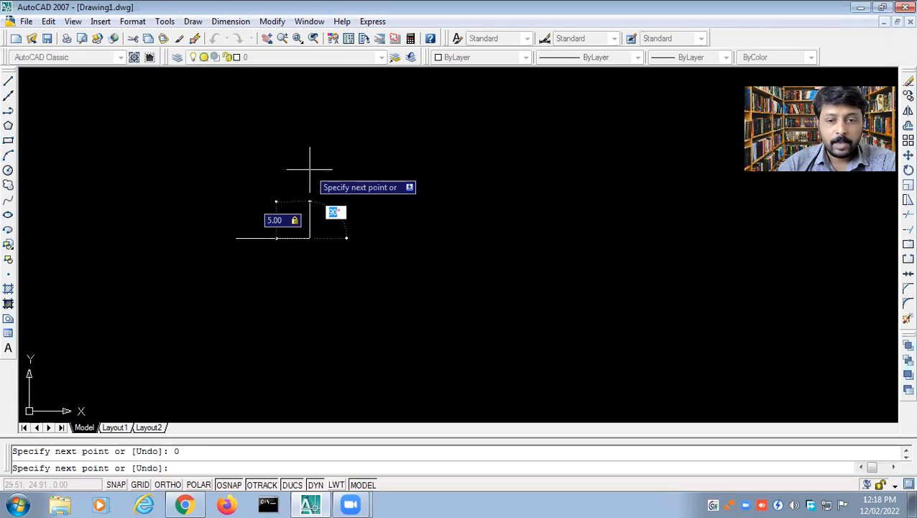
type("90")
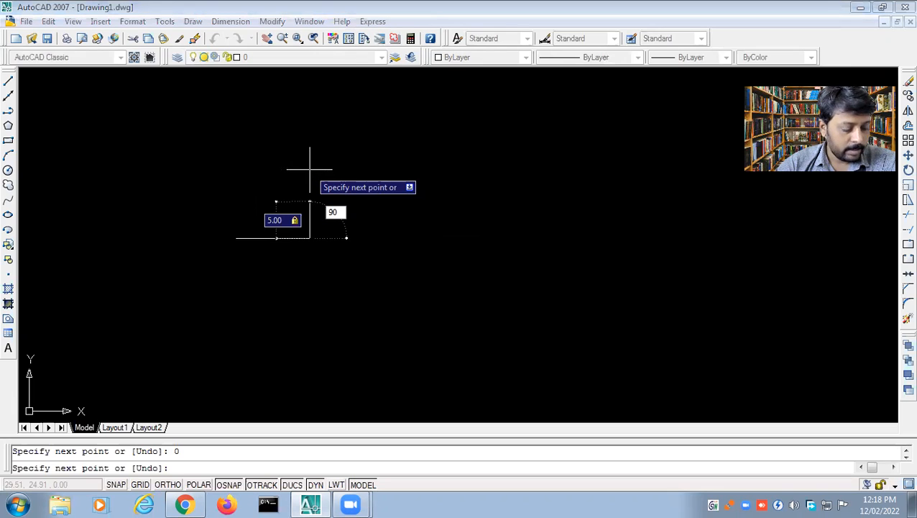
key("Return")
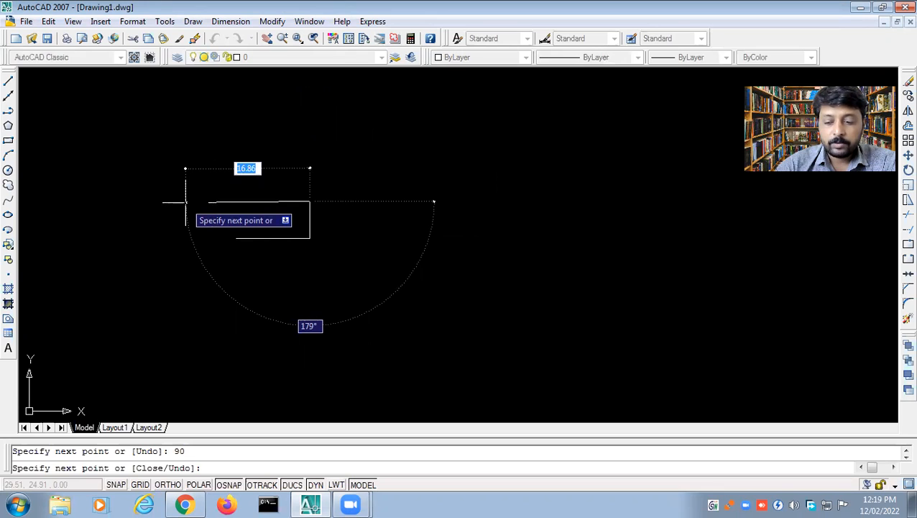
Complete the rectangle with a 10 mm upper side at 180° and a closing line back to the starting point.
type("10")
key("Tab")
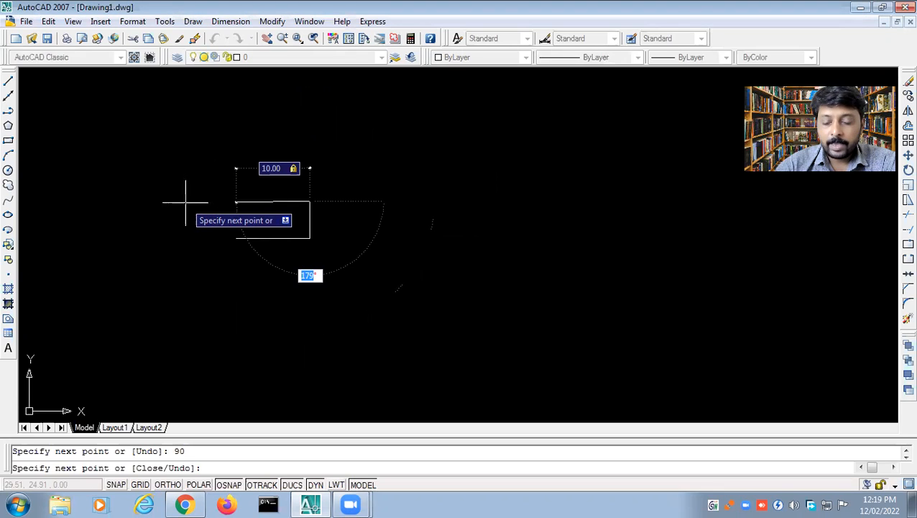
type("180")
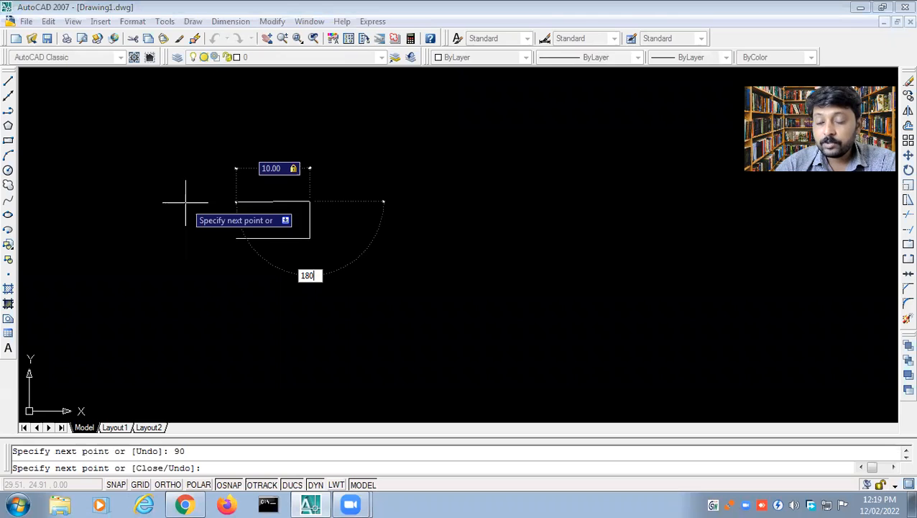
key("Return")
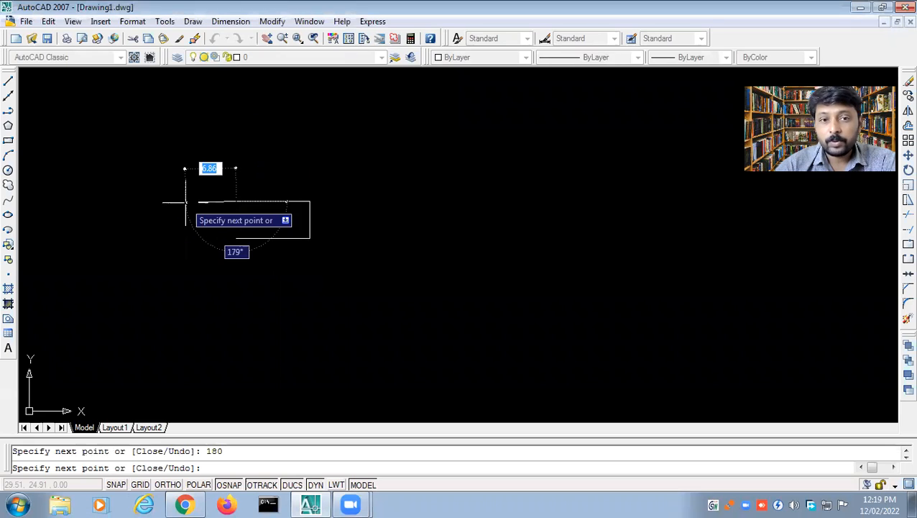
left_click(236, 238)
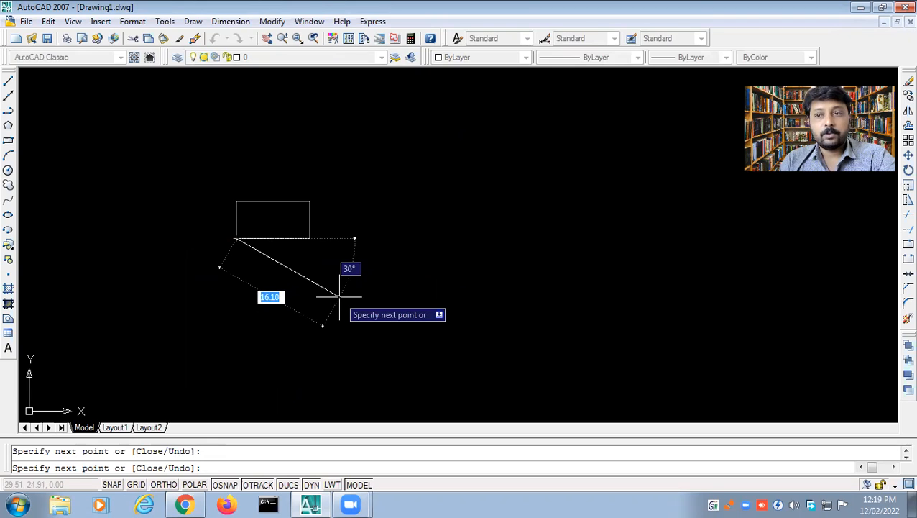
key("Escape")
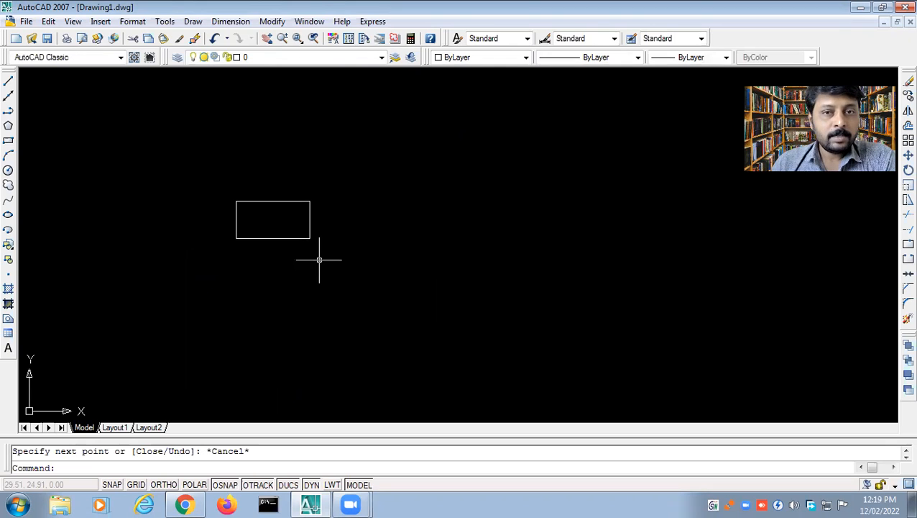
Draw a 20 mm horizontal line at 0° in the empty area to the right of the rectangle.
middle_click_drag(270, 254, 189, 242)
scroll(189, 242, "up", 1)
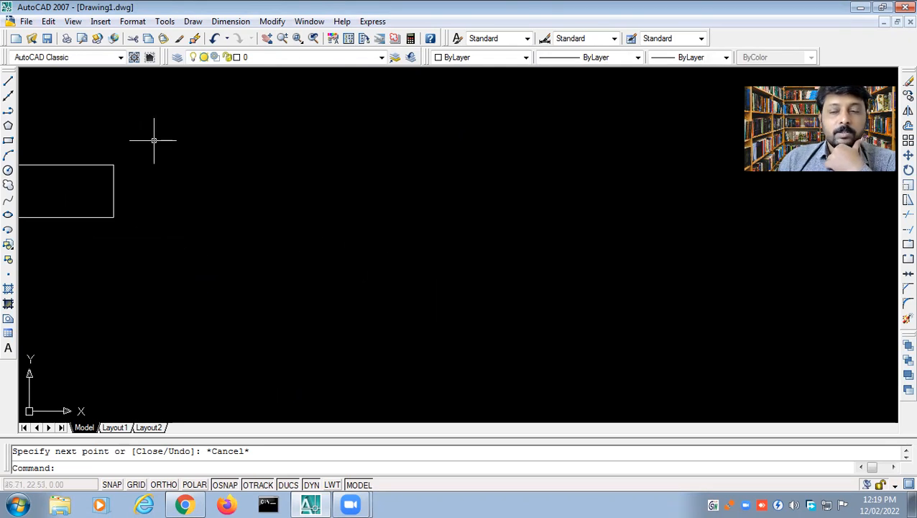
left_click(7, 84)
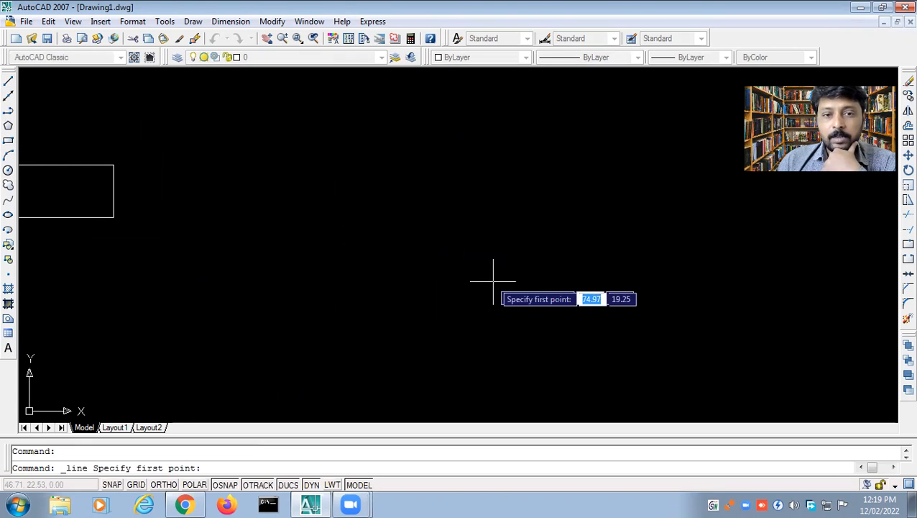
left_click(313, 271)
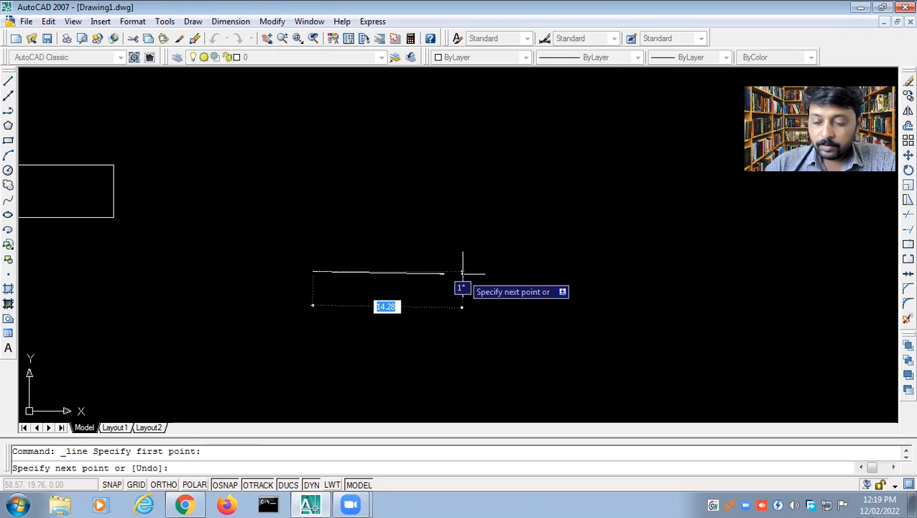
type("20")
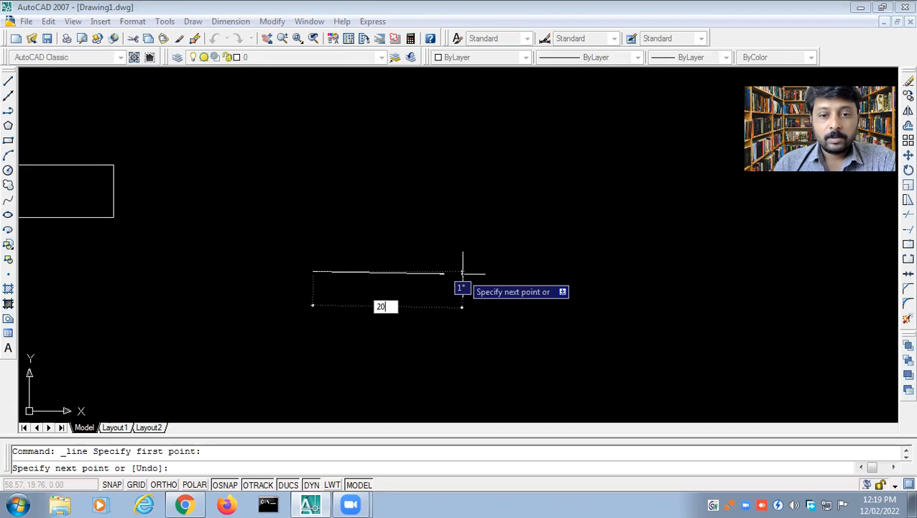
key("Tab")
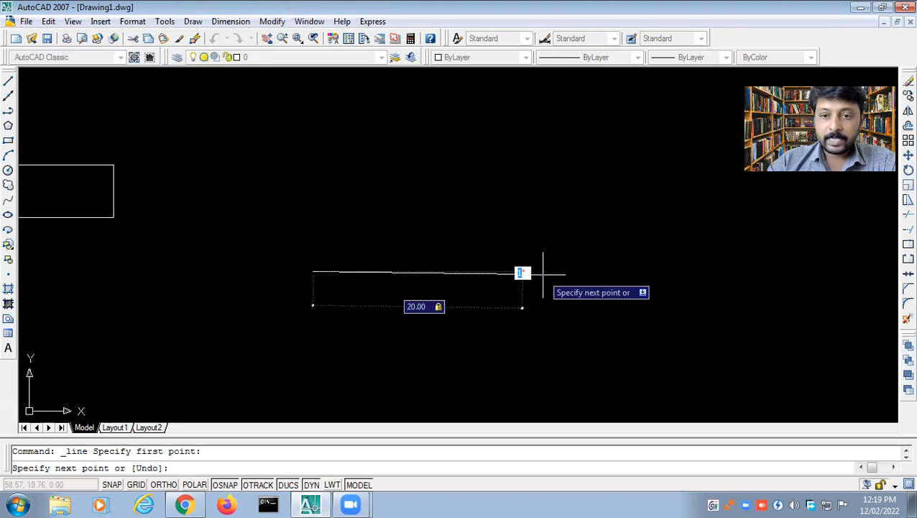
type("0")
key("Return")
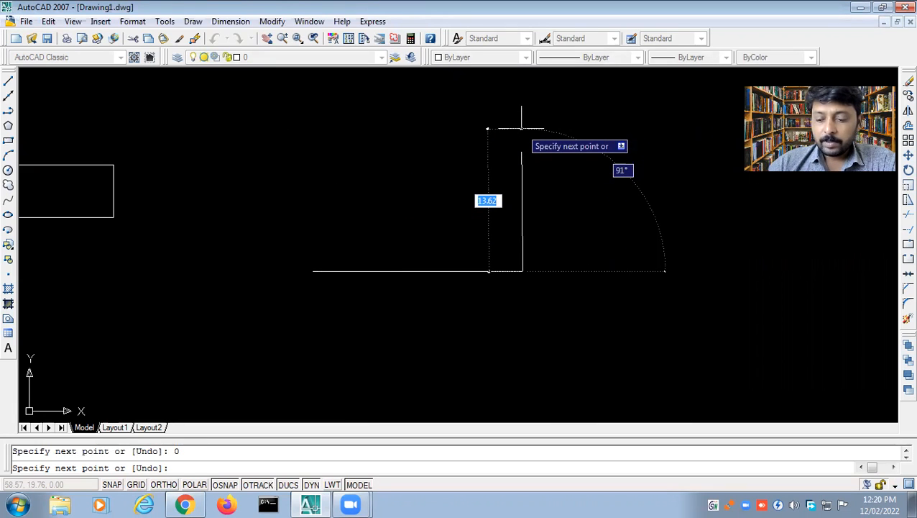
Add a 20 mm vertical line at 90° from the right end of the 20 mm horizontal line.
type("20")
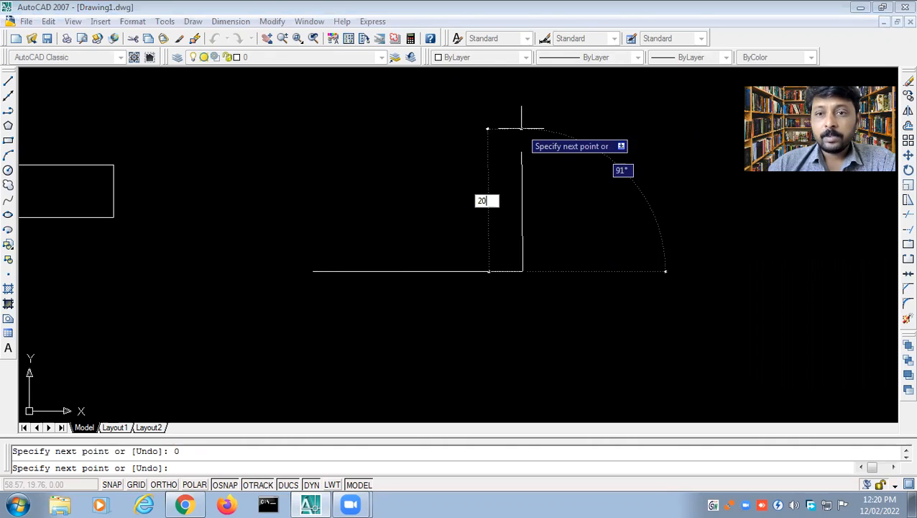
key("Tab")
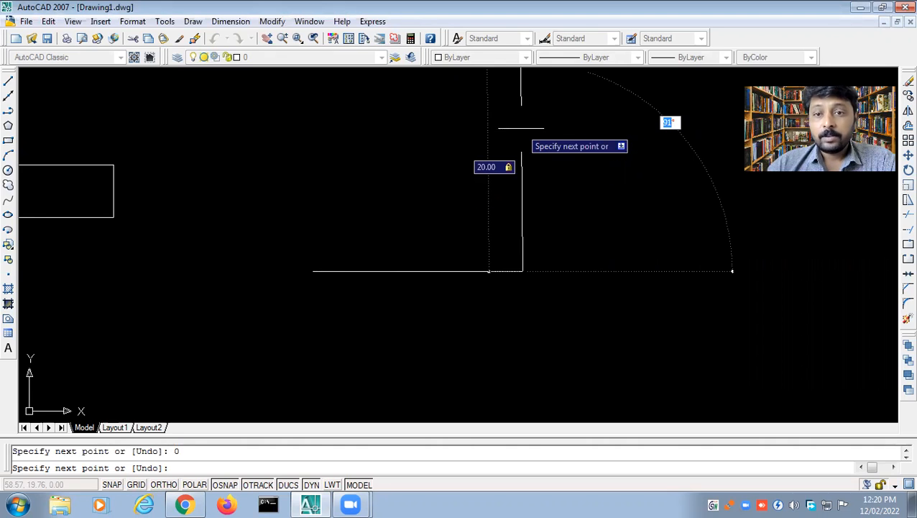
type("90")
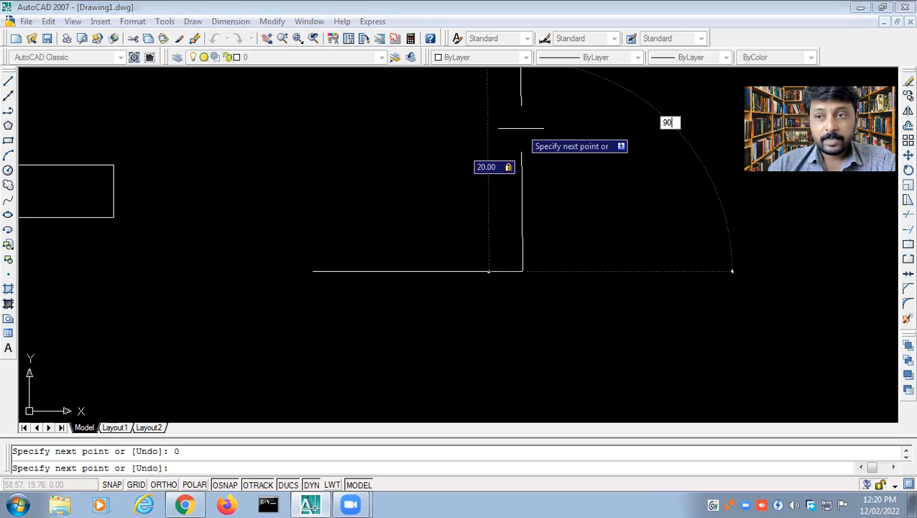
key("Return")
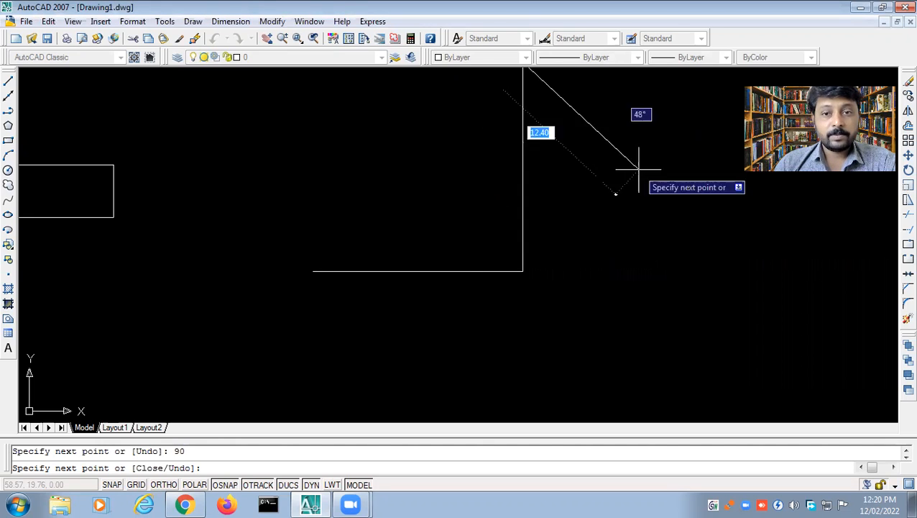
mouse_move(616, 249)
middle_mouse_down()
mouse_move(589, 363)
mouse_move(610, 317)
middle_mouse_up()
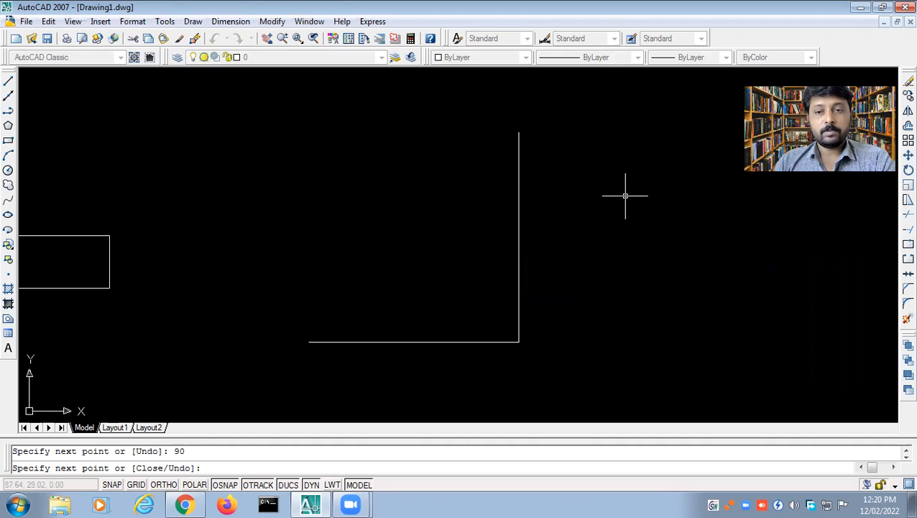
key("Escape")
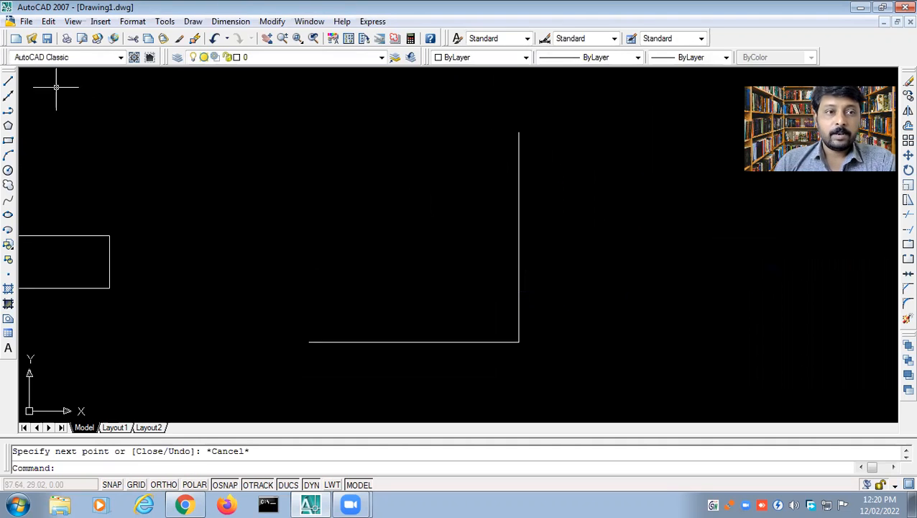
Close the triangle with a sloping line from the base's left end to the top of the vertical line.
left_click(8, 81)
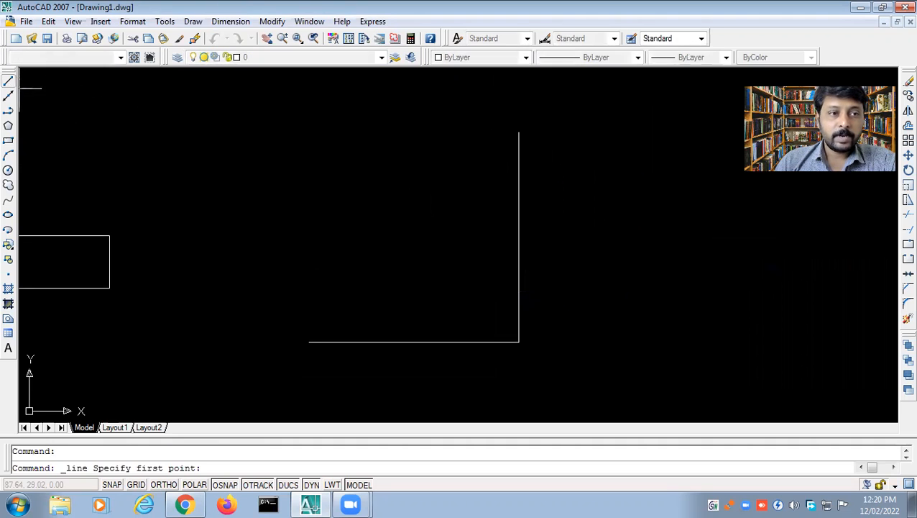
left_click(309, 342)
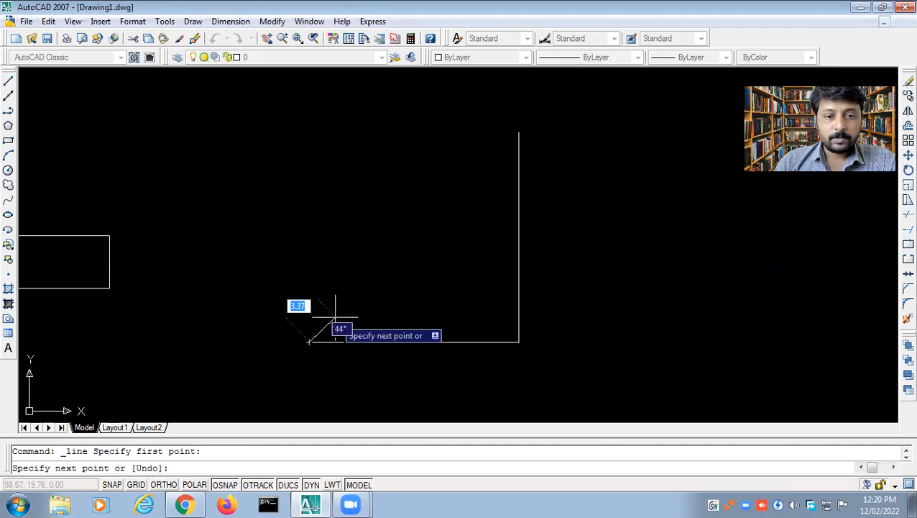
left_click(518, 132)
key("Escape")
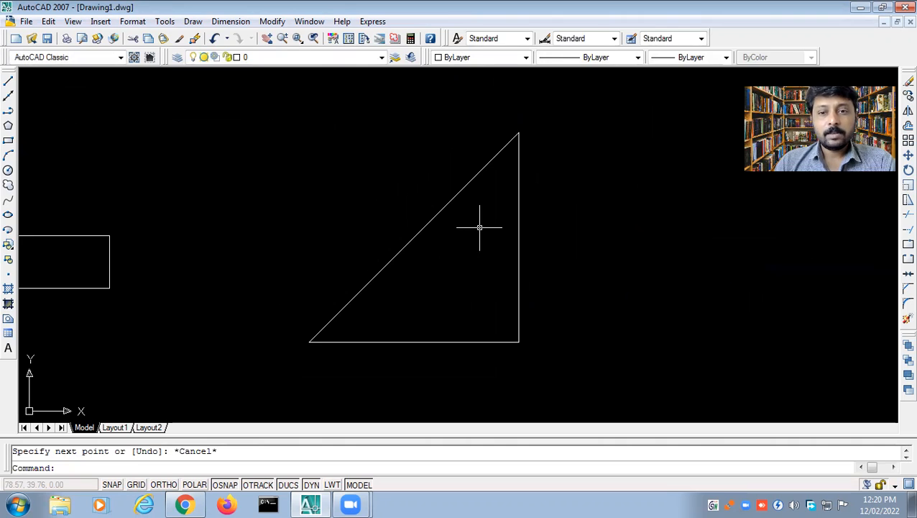
Erase the triangle's vertical side and its sloping side.
left_click(519, 237)
key("Delete")
left_click(415, 234)
key("Delete")
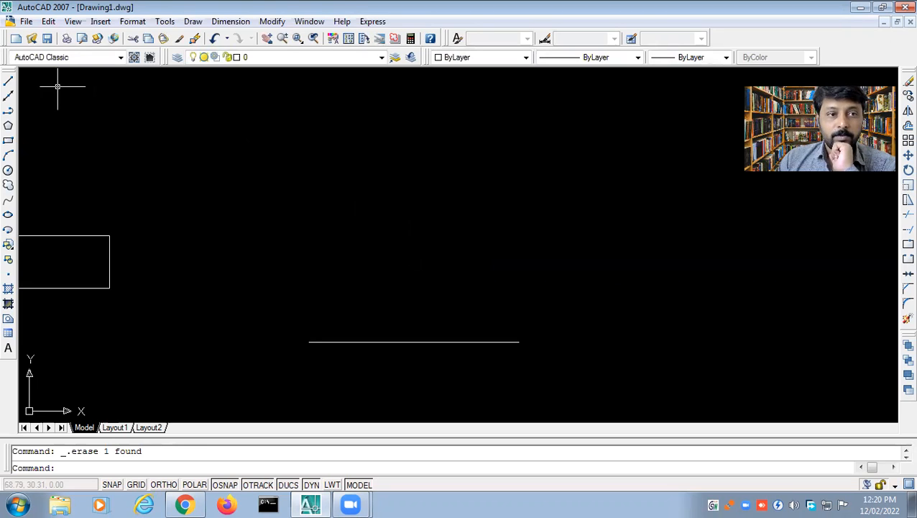
Draw a 20 mm line at 150° from the right end of the horizontal base line.
left_click(9, 81)
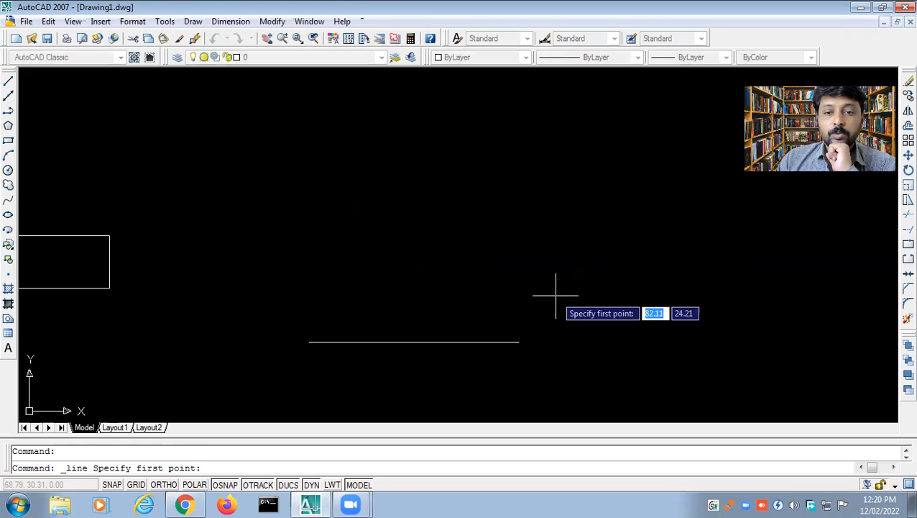
left_click(518, 342)
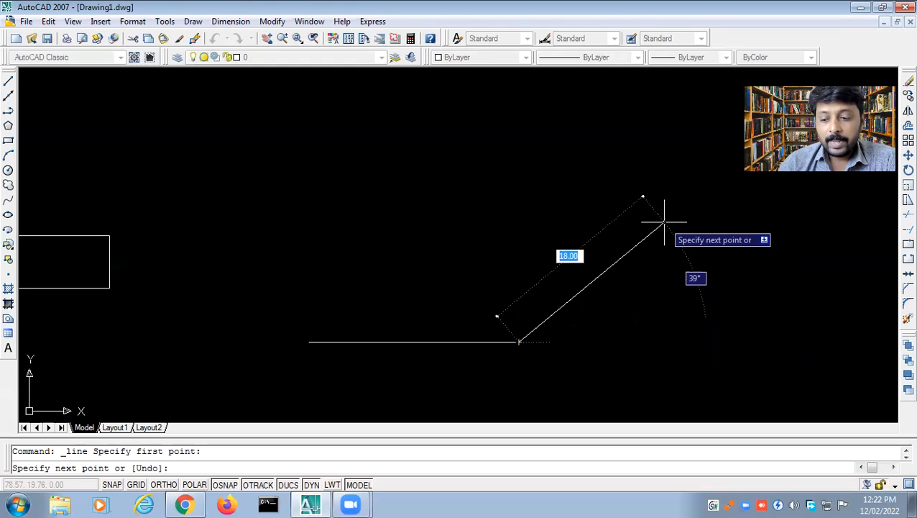
type("20")
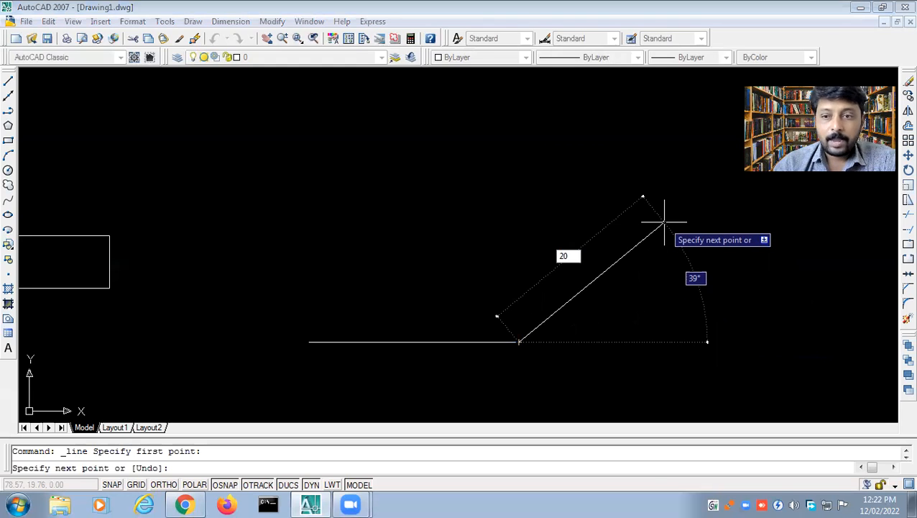
key("Tab")
type("1")
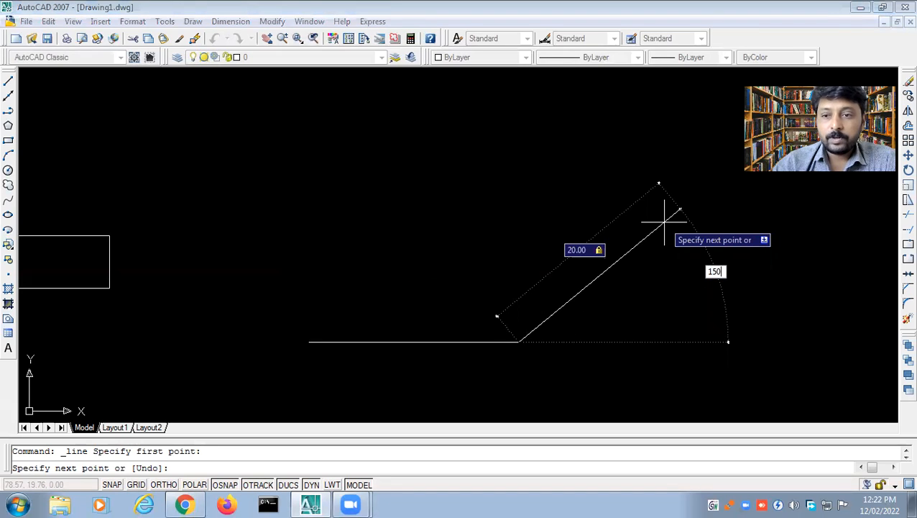
key("Return")
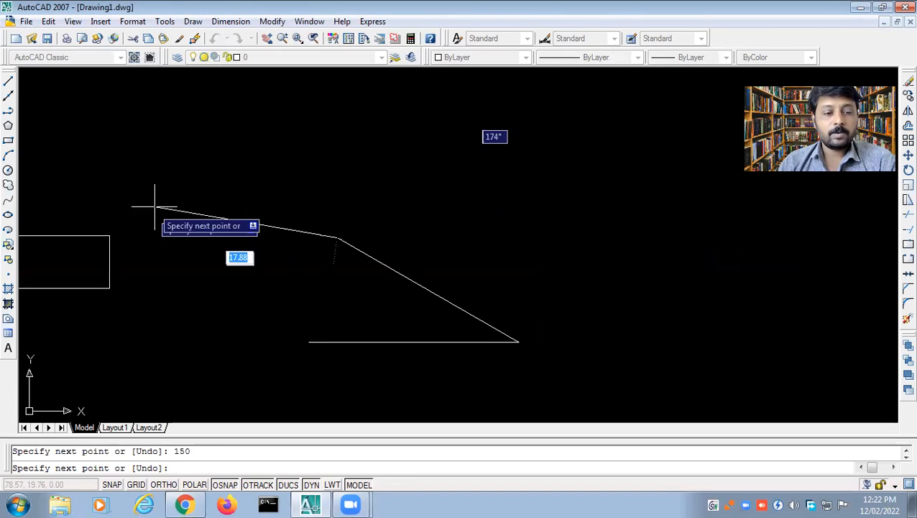
key("Escape")
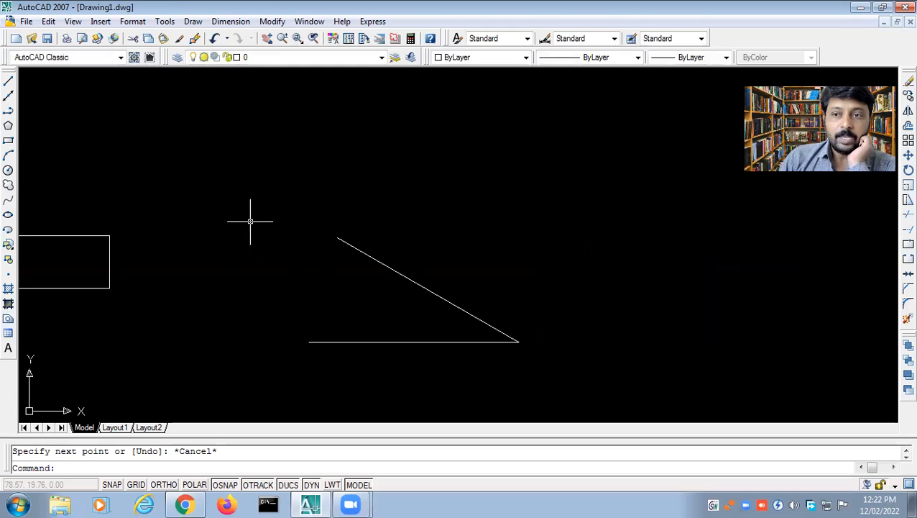
Close the triangle with a line from the sloping line's upper end to the base's left end.
left_click(8, 81)
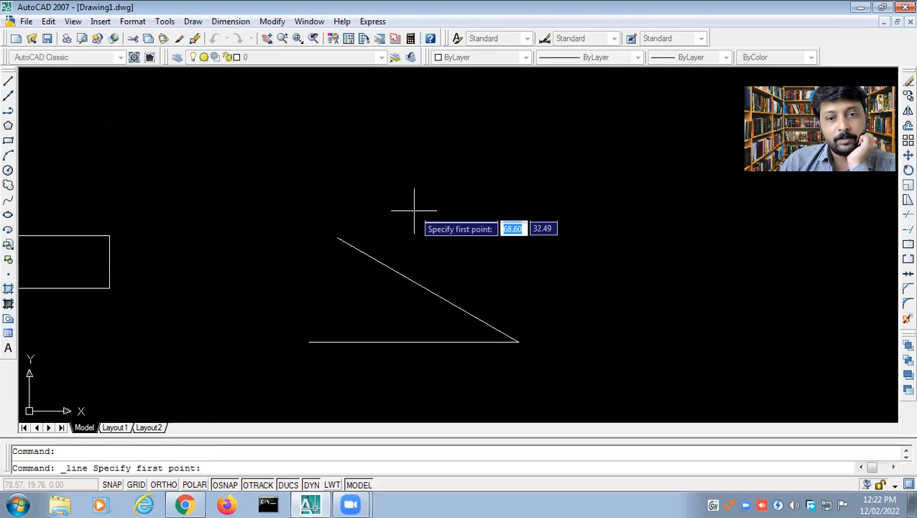
left_click(337, 237)
left_click(309, 341)
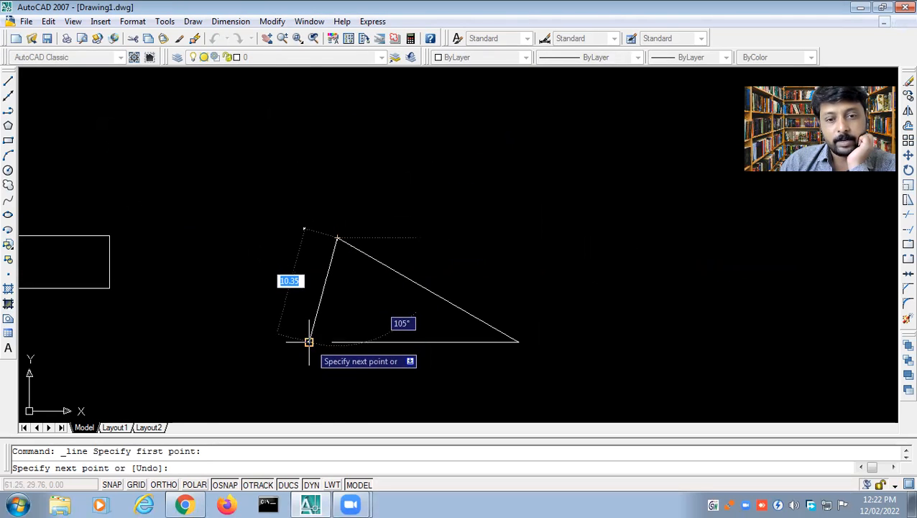
key("Escape")
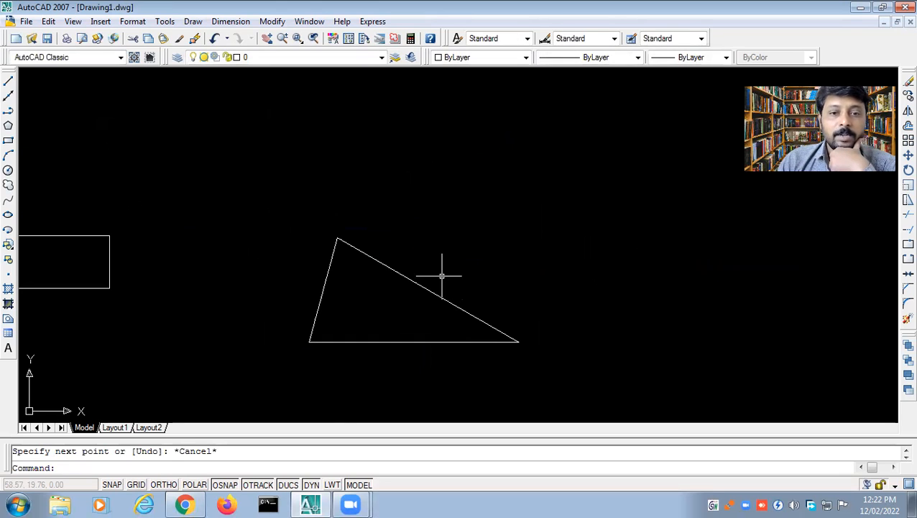
scroll(377, 296, "up", 1)
scroll(378, 297, "down", 4)
scroll(378, 298, "up", 3)
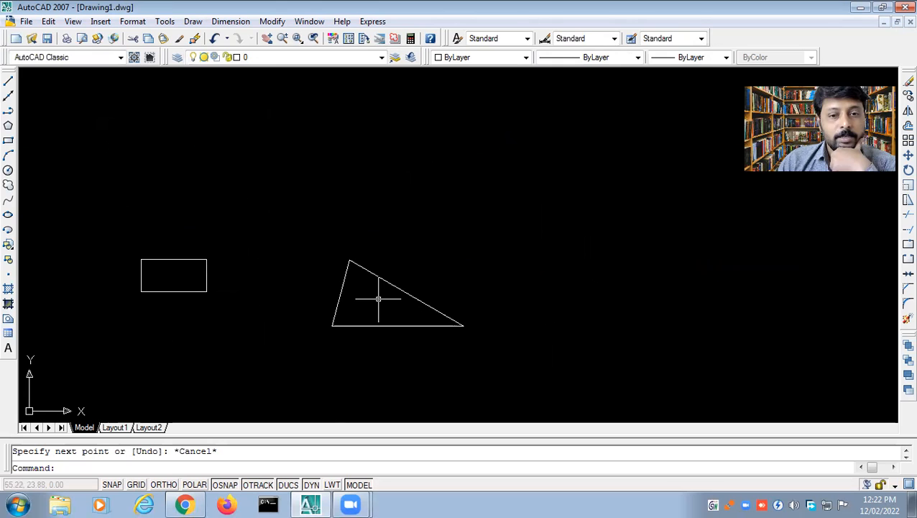
left_click(307, 235)
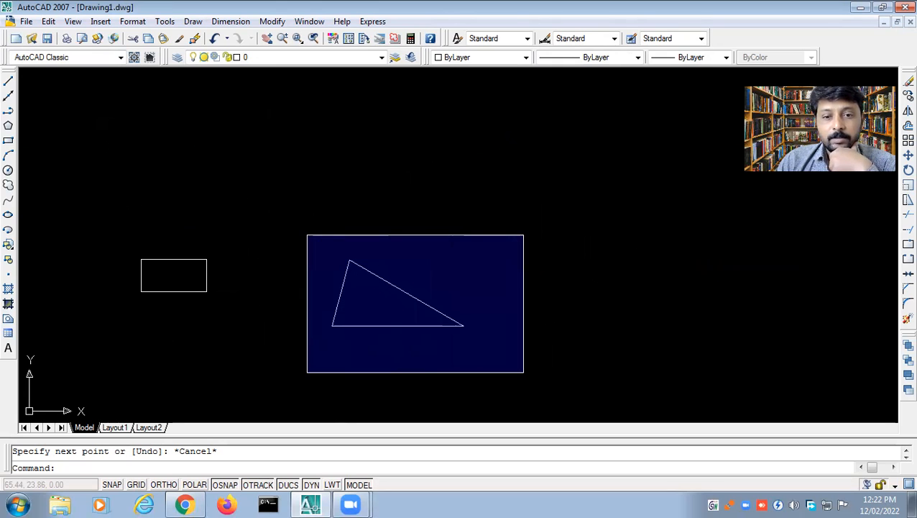
left_click(491, 352)
mouse_move(487, 302)
middle_mouse_down()
mouse_move(435, 197)
mouse_move(393, 159)
middle_mouse_up()
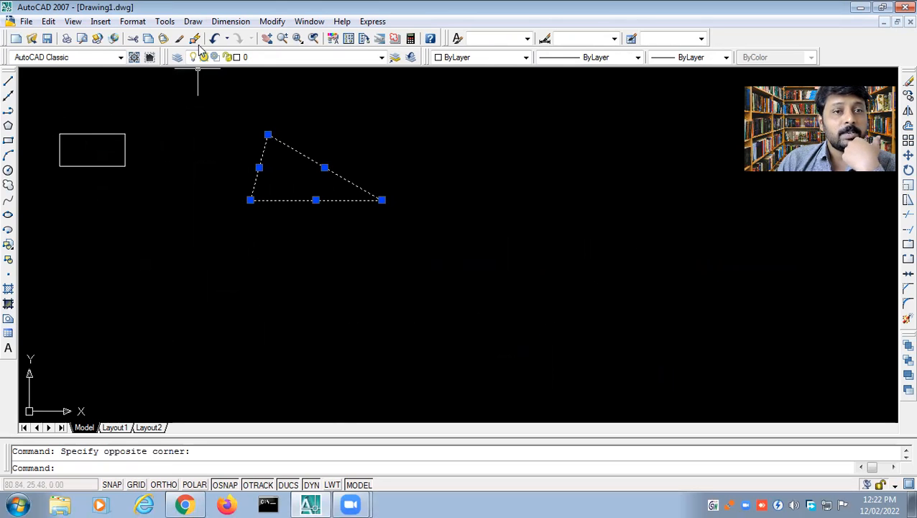
left_click(192, 22)
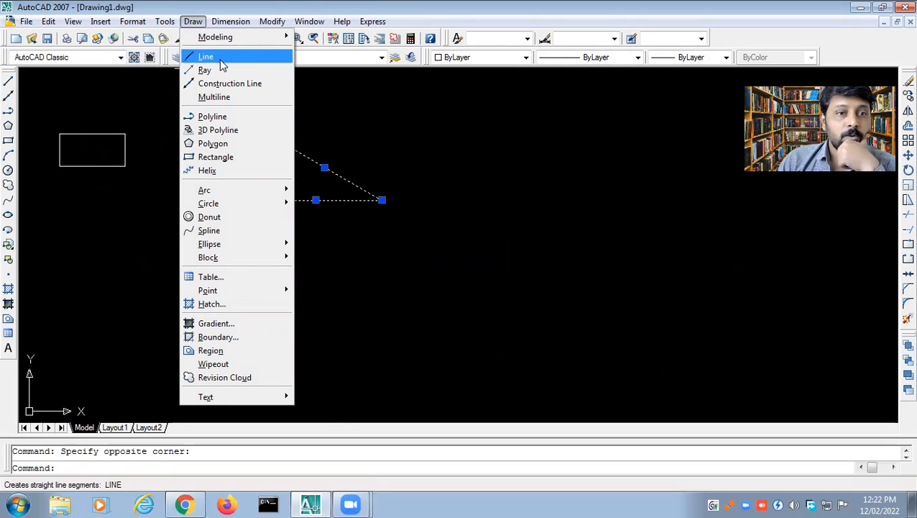
left_click(216, 83)
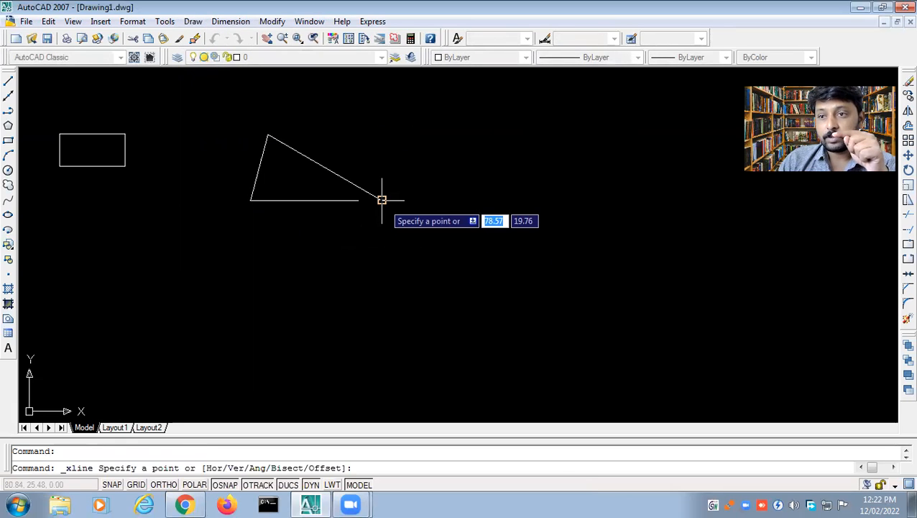
key("Escape")
left_click(233, 122)
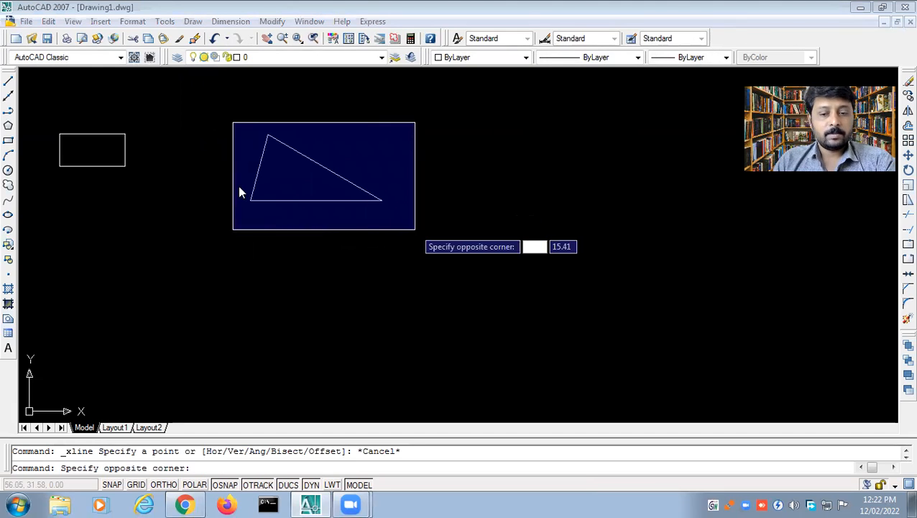
key("Escape")
Erase all three sides of the triangle beside the rectangle.
left_click(176, 97)
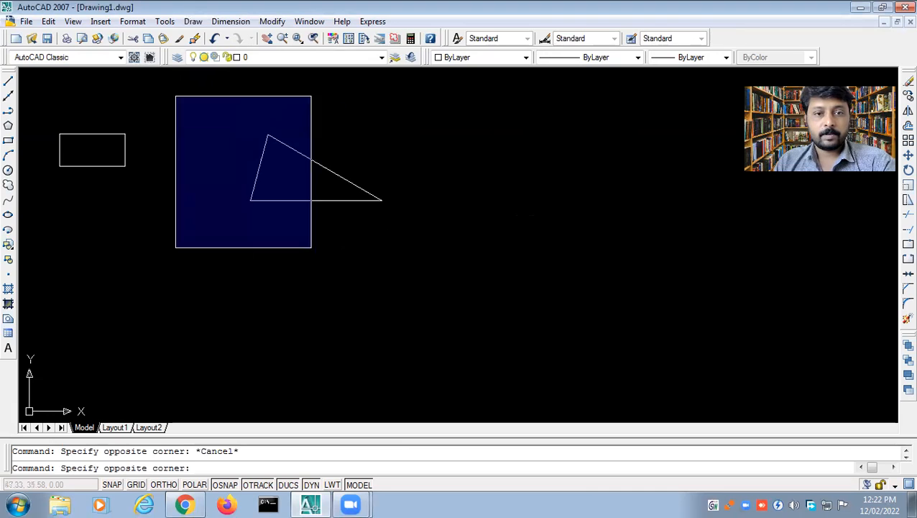
left_click(421, 265)
key("Delete")
Turn on Ortho and draw a vertical line about 47 mm long to the right of the rectangle.
mouse_move(154, 147)
middle_mouse_down()
mouse_move(348, 201)
mouse_move(305, 199)
middle_mouse_up()
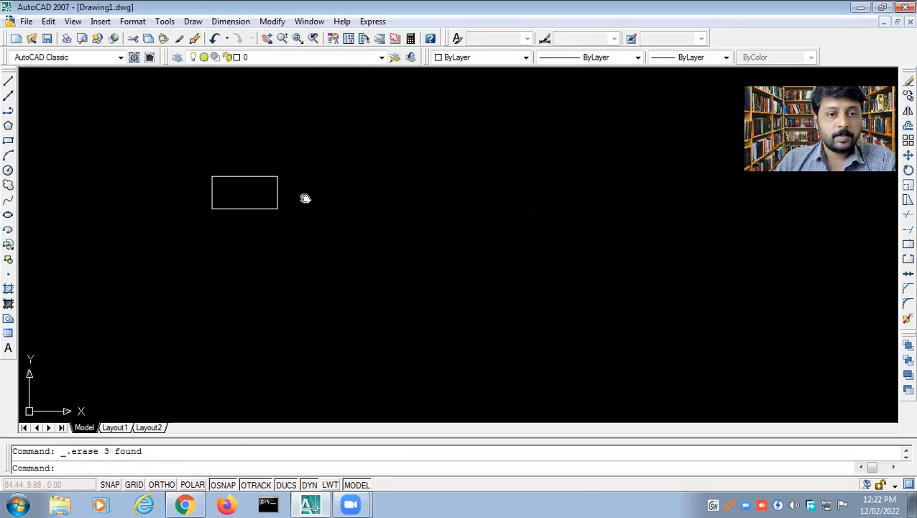
left_click(8, 81)
left_click(353, 100)
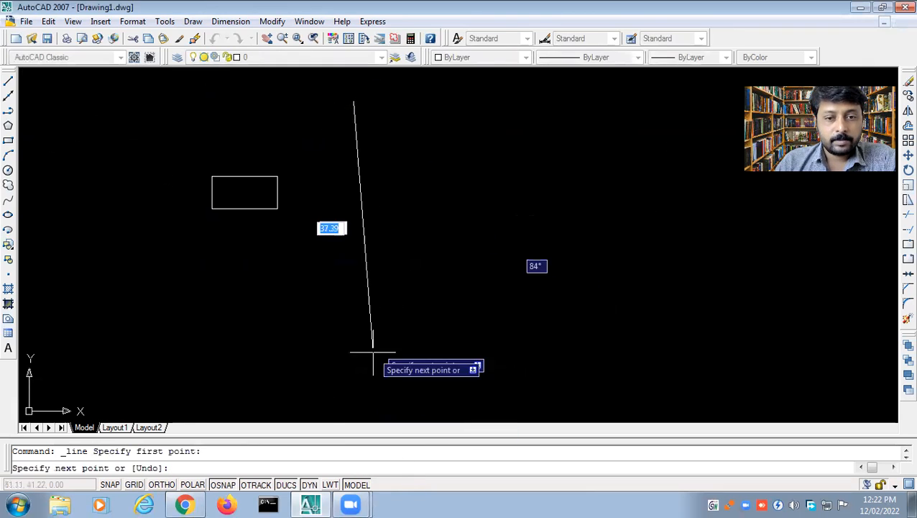
key("F8")
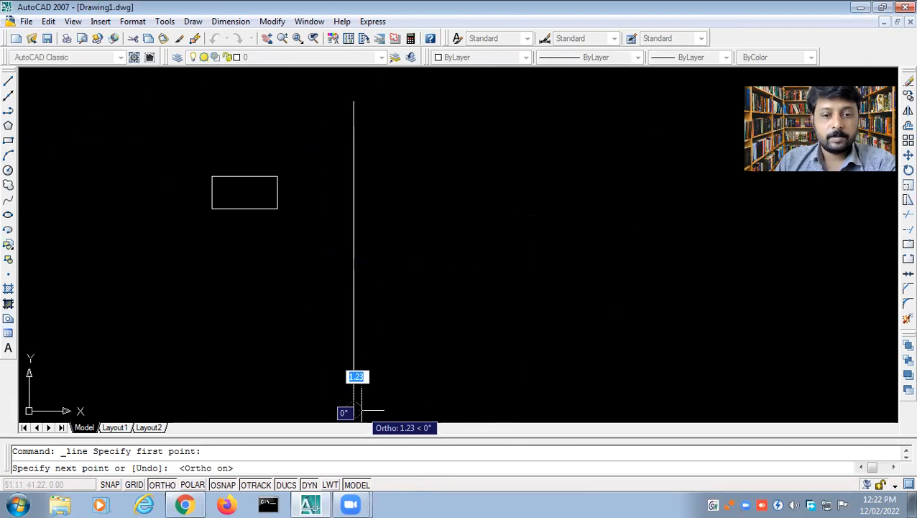
left_click(354, 410)
key("Escape")
Draw a long horizontal line below the rectangle that crosses the vertical line and extends well past both sides.
key("Return")
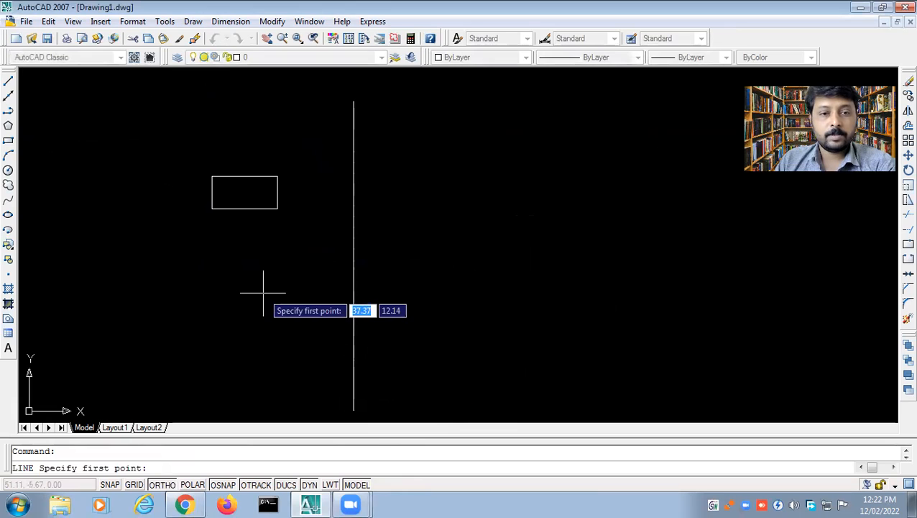
left_click(113, 241)
left_click(585, 241)
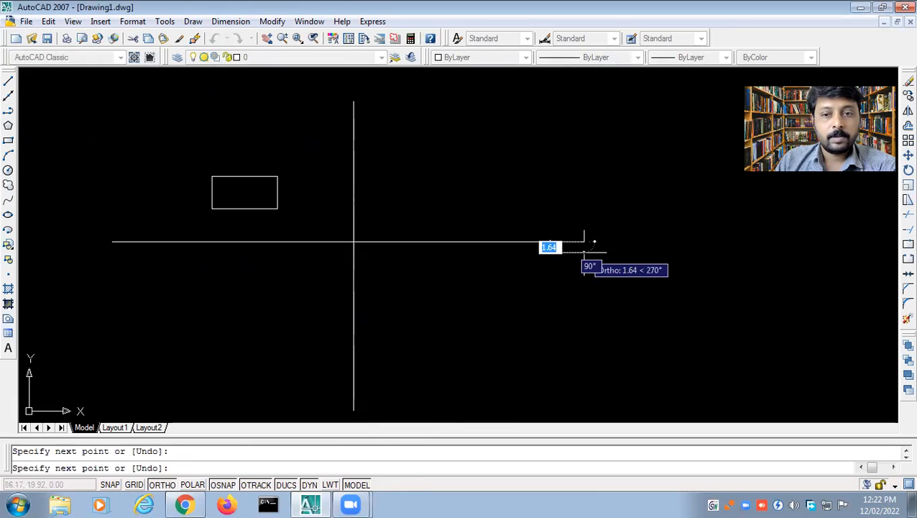
key("Escape")
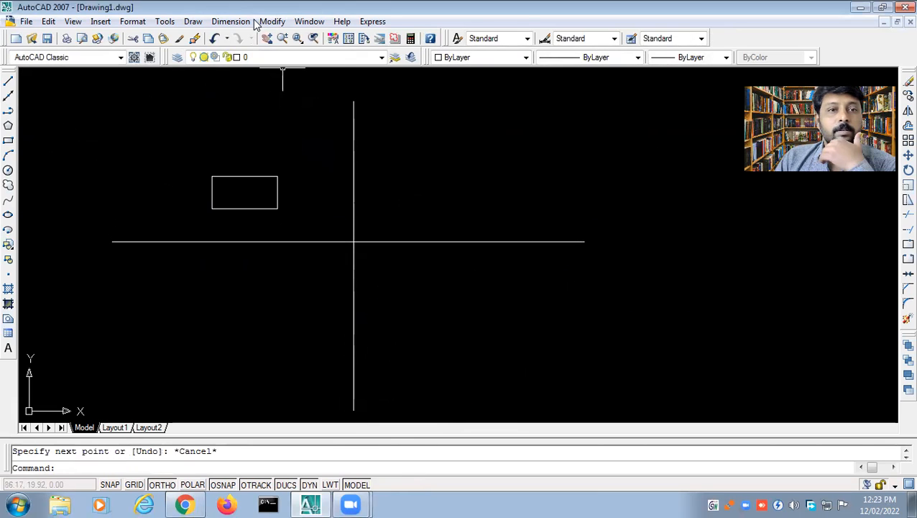
Add a linear dimension to the rectangle's top edge, placed just above it.
left_click(230, 21)
left_click(244, 56)
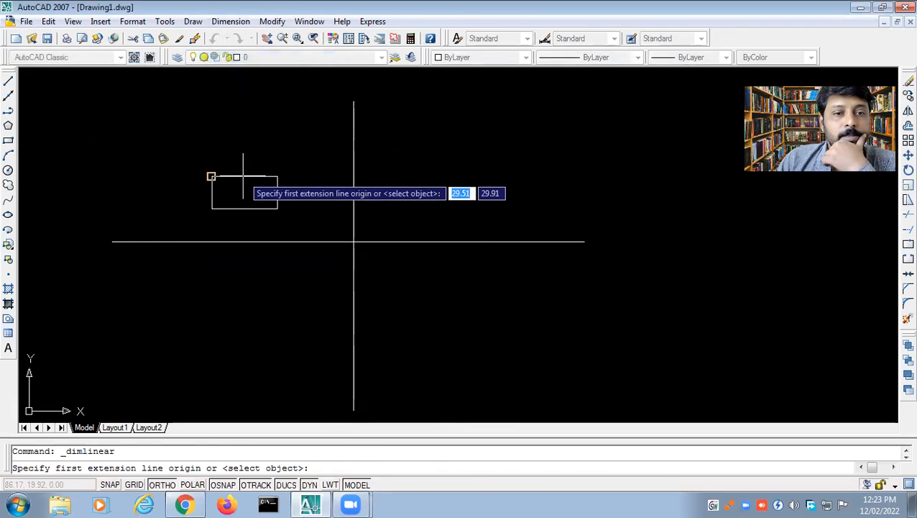
left_click(212, 177)
left_click(277, 176)
left_click(248, 154)
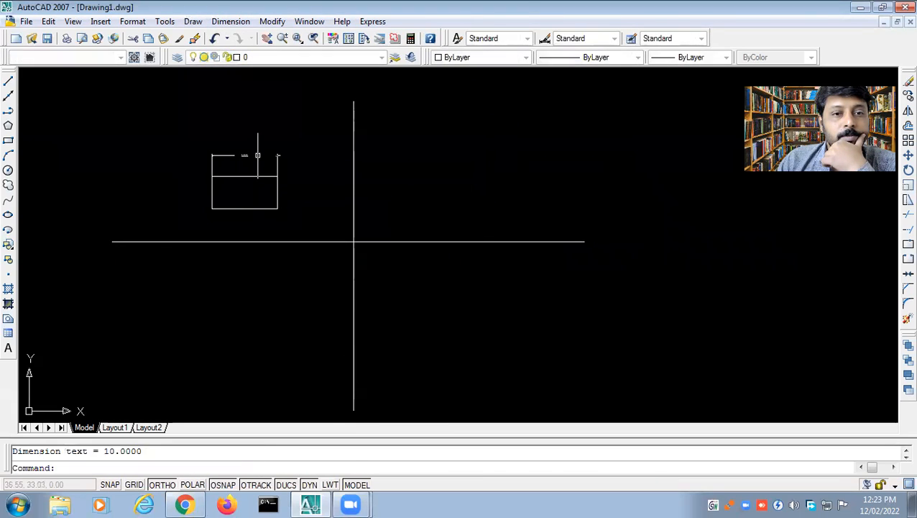
Add a linear dimension to the rectangle's left edge, placed just outside it.
key("Return")
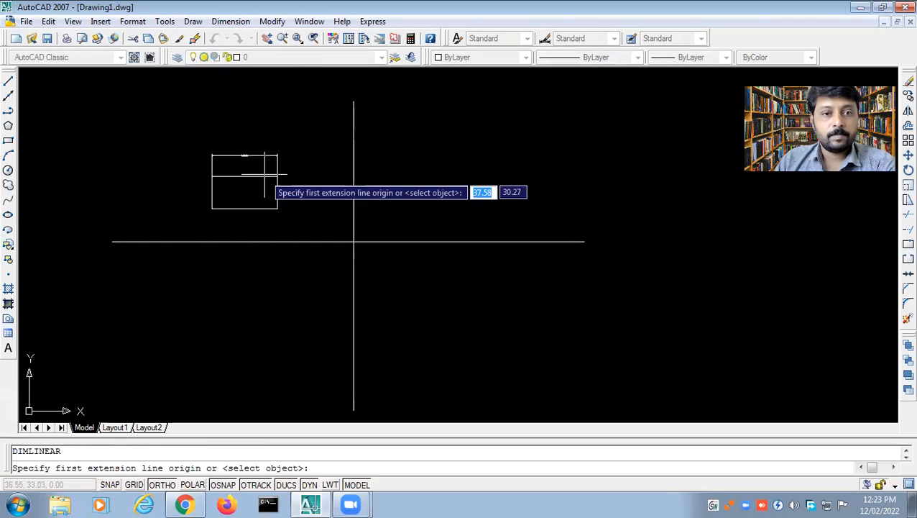
left_click(211, 176)
left_click(211, 208)
left_click(191, 193)
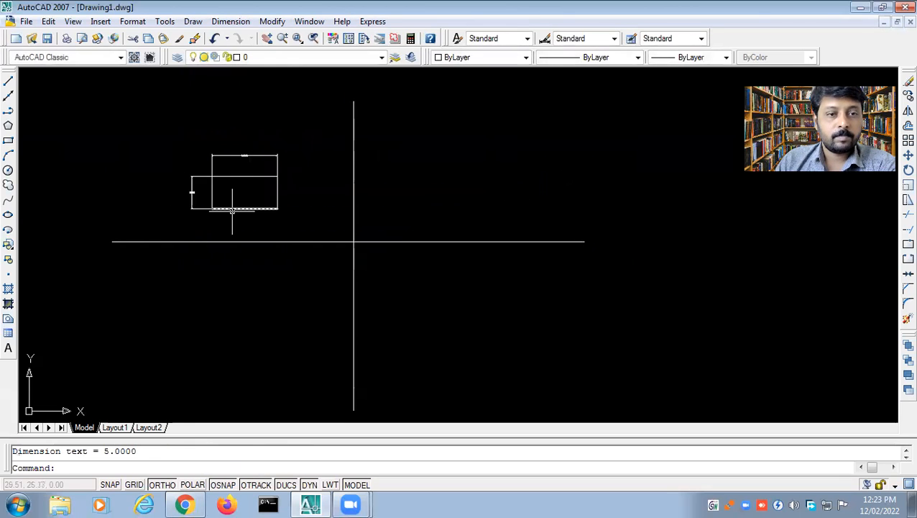
Examine the properties of the rectangle's vertical dimension, including its Misc and Lines & Arrows groups.
scroll(209, 198, "up", 6)
left_click(177, 140)
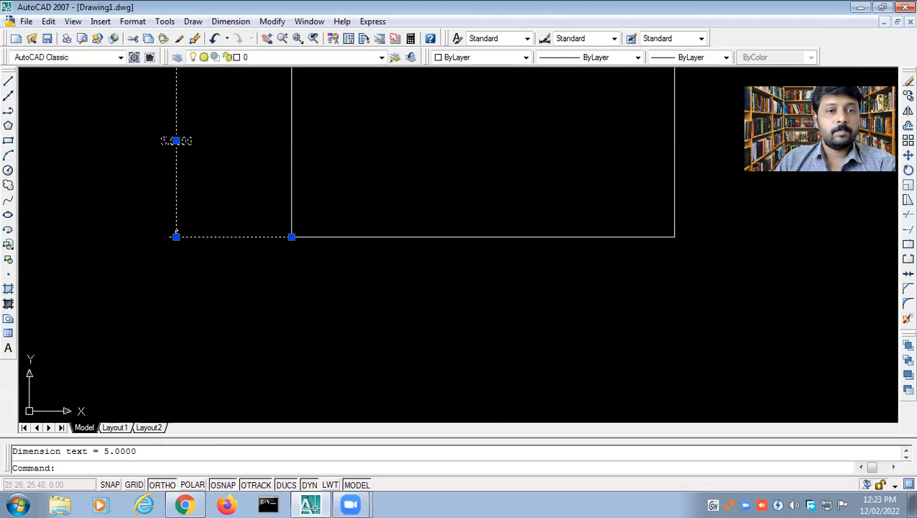
key("ctrl+1")
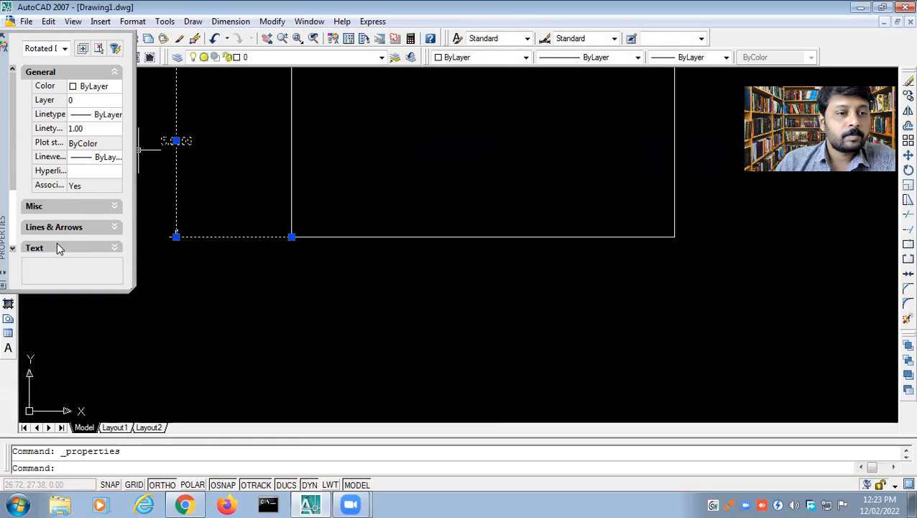
left_click(114, 206)
left_click(114, 207)
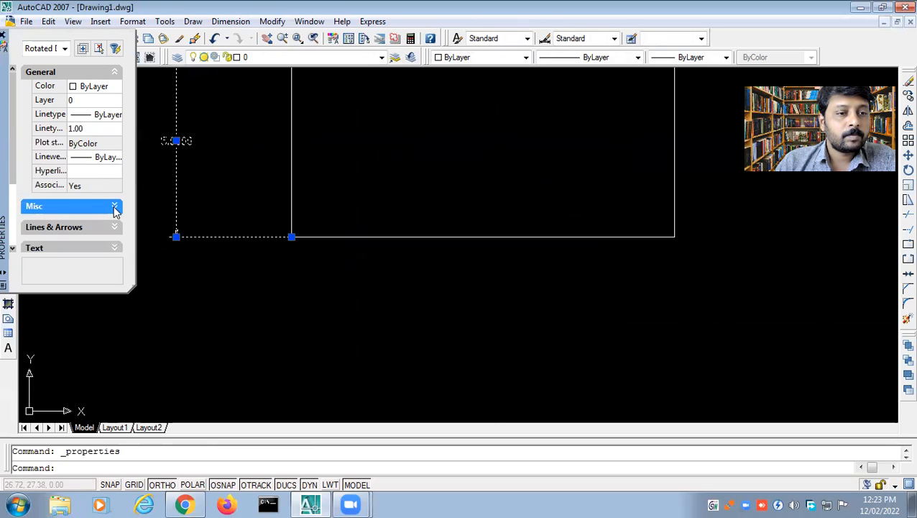
left_click(115, 227)
scroll(88, 227, "down", 3)
scroll(90, 229, "up", 3)
left_click(4, 35)
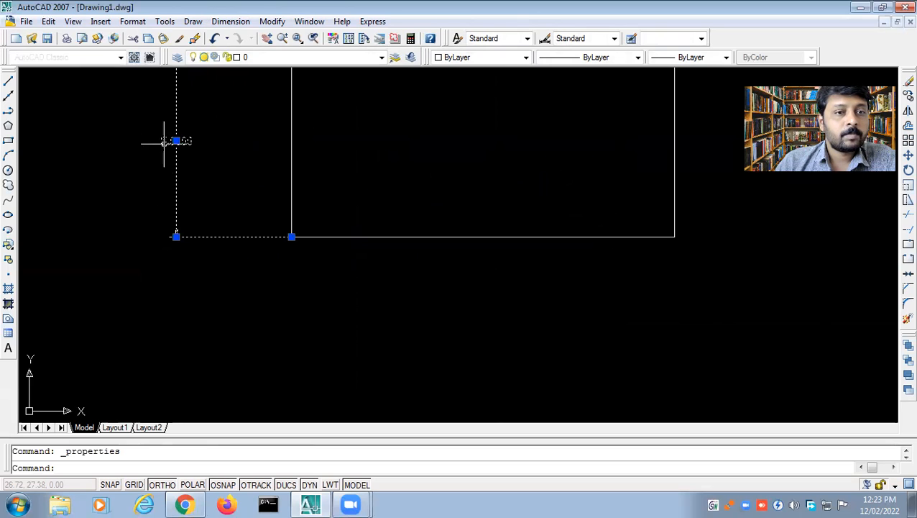
Create a new dimension style based on Standard for all dimensions, with an arrow size of 1.
left_click(230, 21)
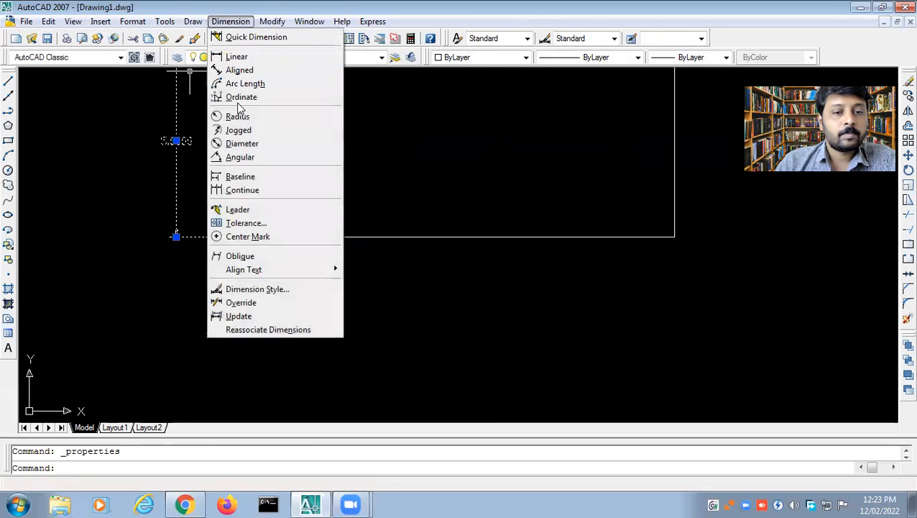
left_click(248, 289)
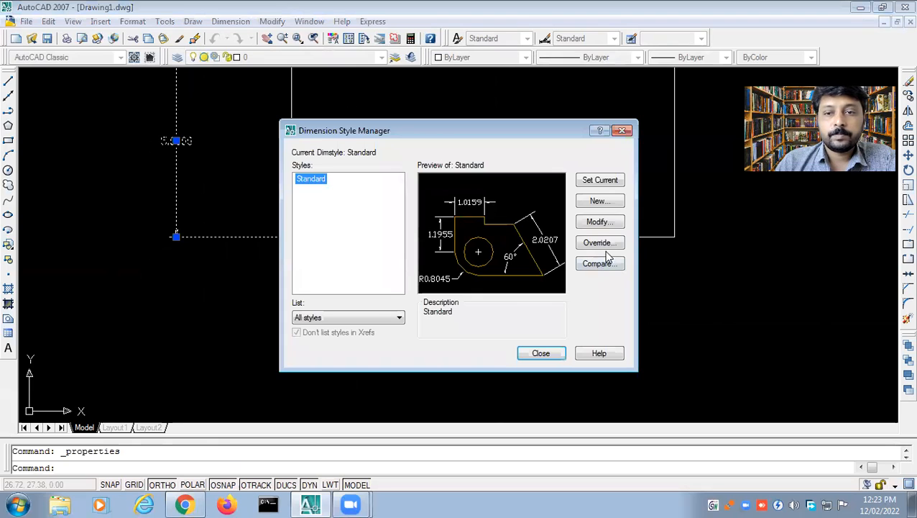
left_click(599, 202)
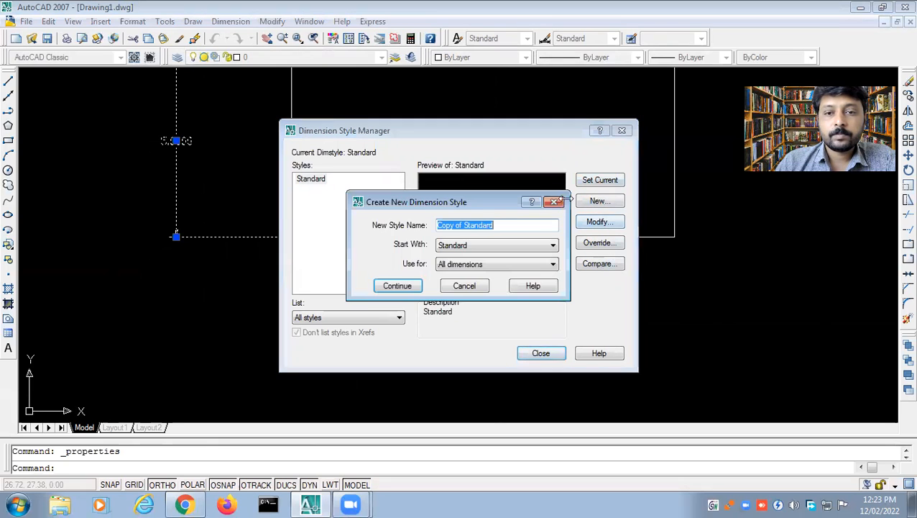
left_click(396, 286)
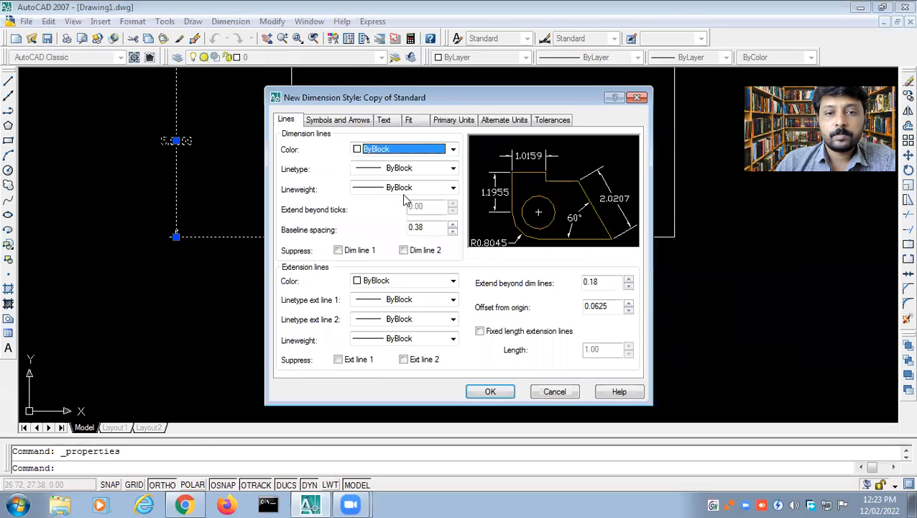
left_click(337, 120)
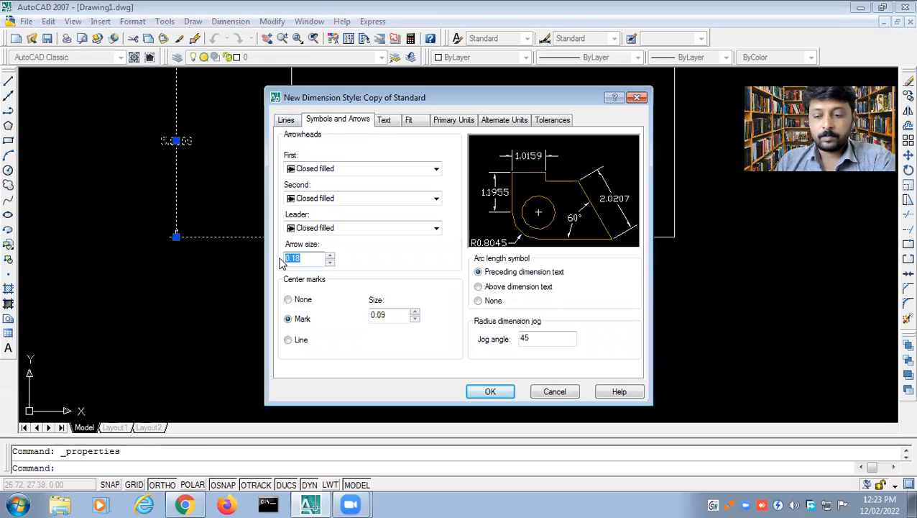
left_click(288, 121)
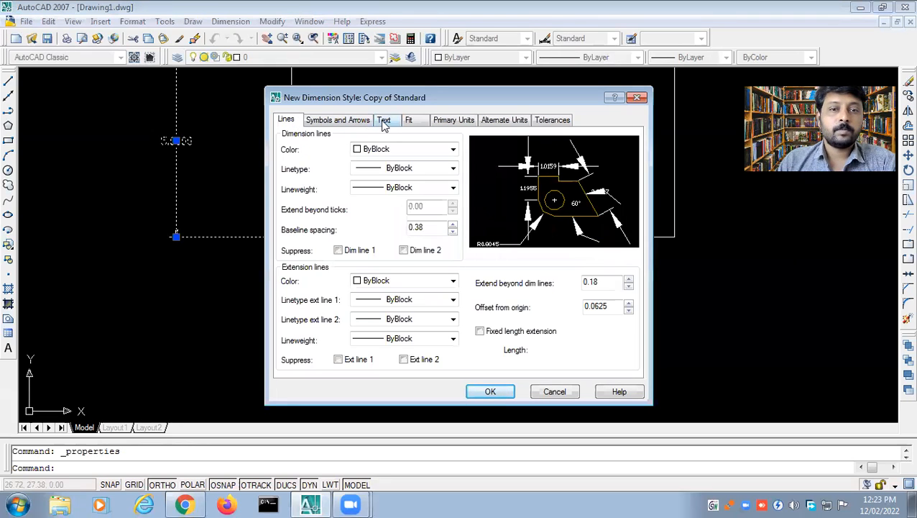
Set the new style's text height to 1 and its linear dimension precision to 0.
left_click(384, 121)
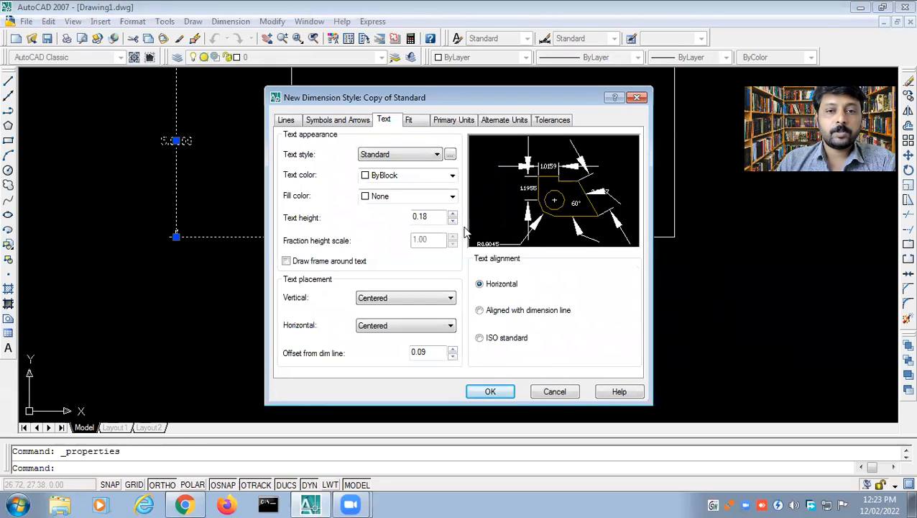
left_click_drag(442, 216, 381, 212)
type("1")
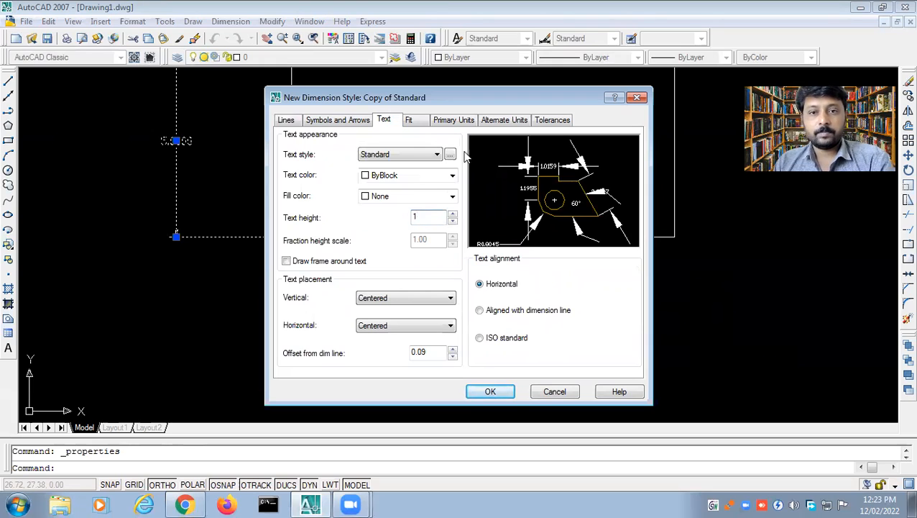
left_click(448, 122)
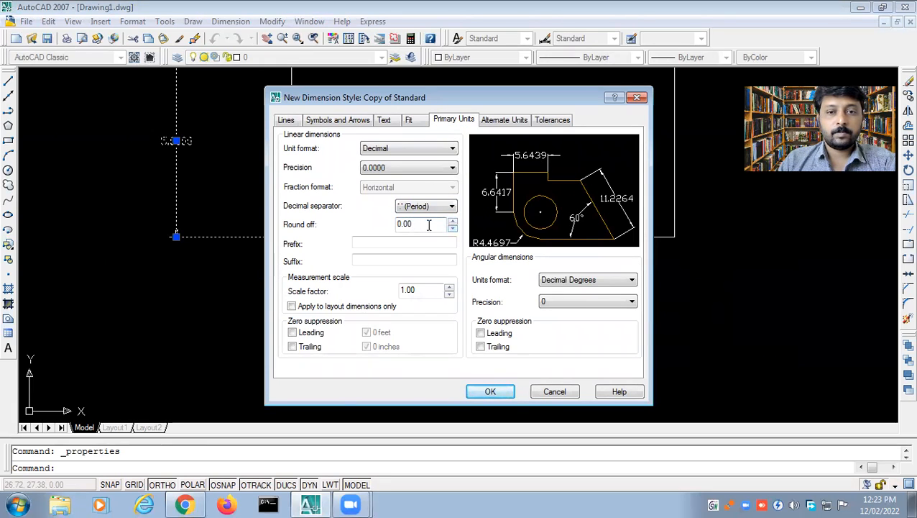
left_click(431, 167)
left_click(424, 184)
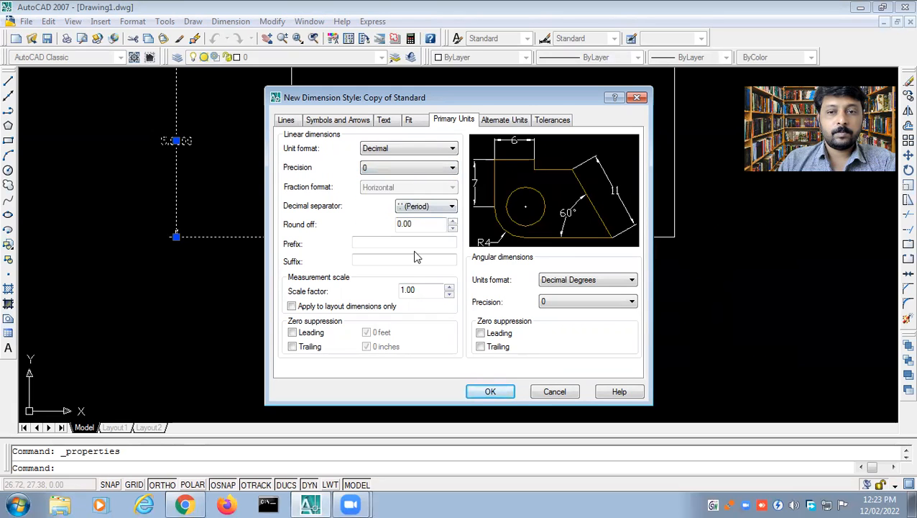
Save the new dimension style and make it the current style.
left_click(503, 121)
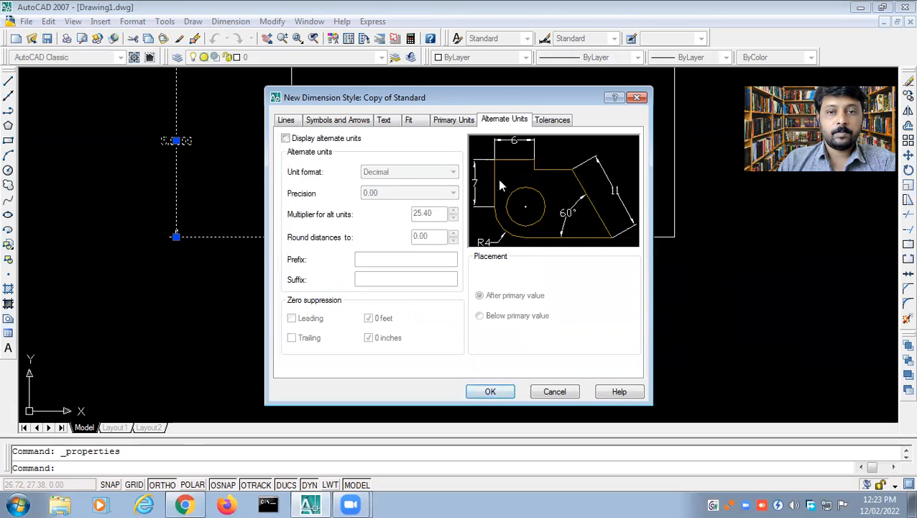
left_click(490, 391)
left_click(600, 179)
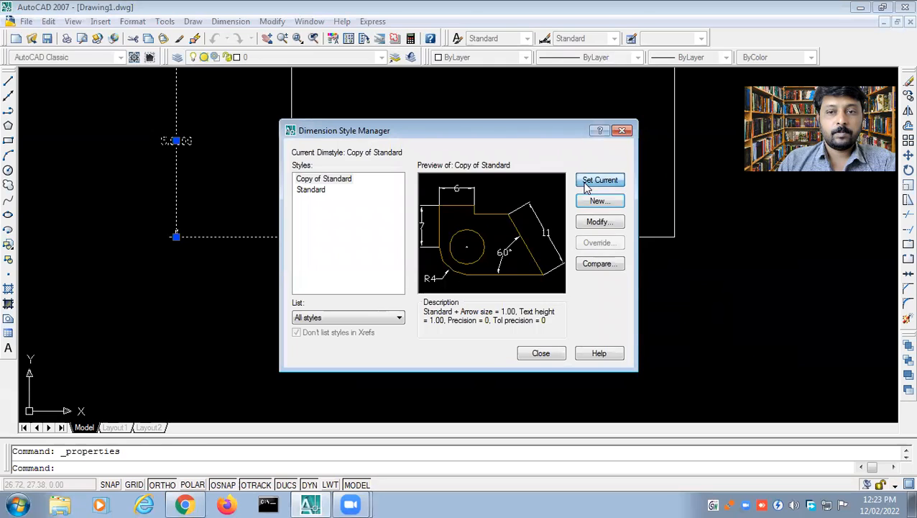
left_click(541, 353)
left_click(179, 142)
Modify the copied dimension style to use an arrow size of 4.
left_click(230, 22)
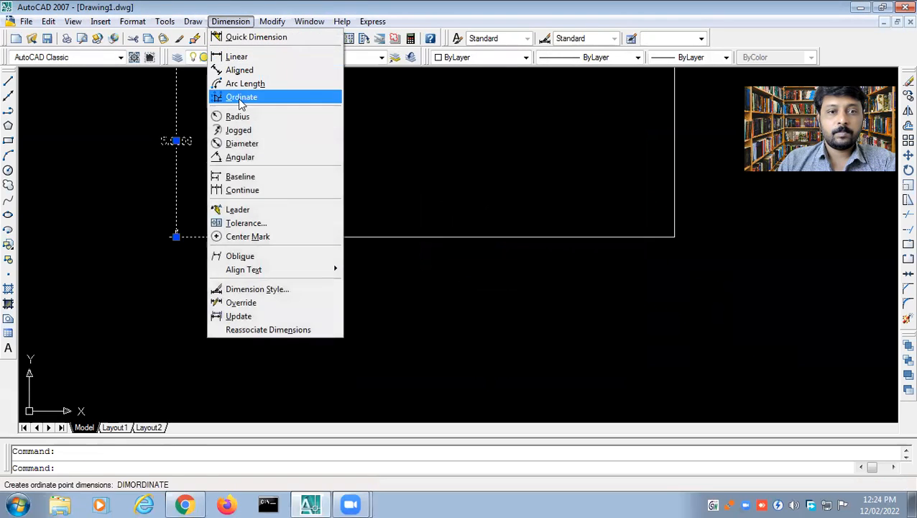
left_click(261, 288)
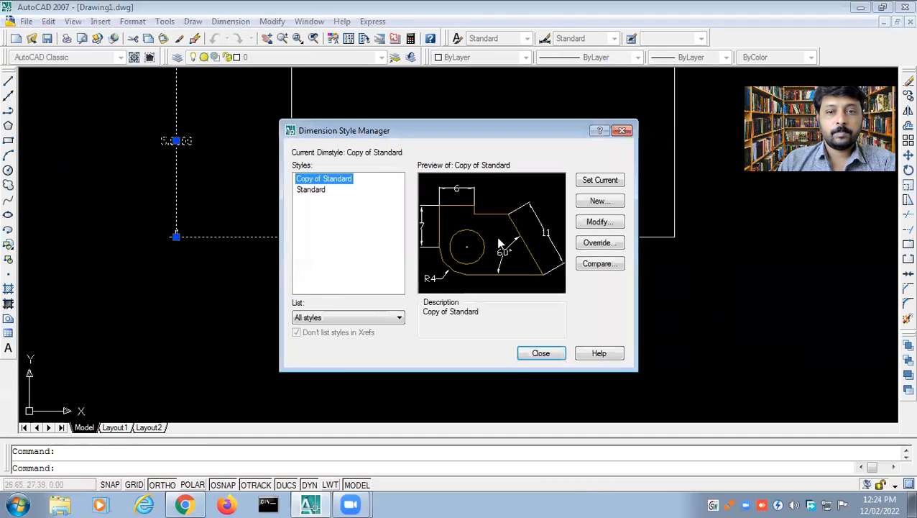
left_click(598, 221)
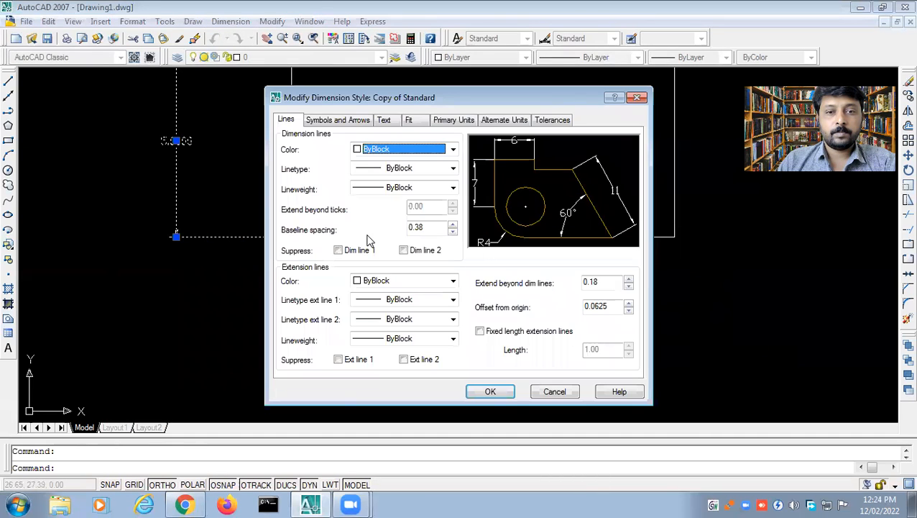
left_click_drag(433, 227, 407, 227)
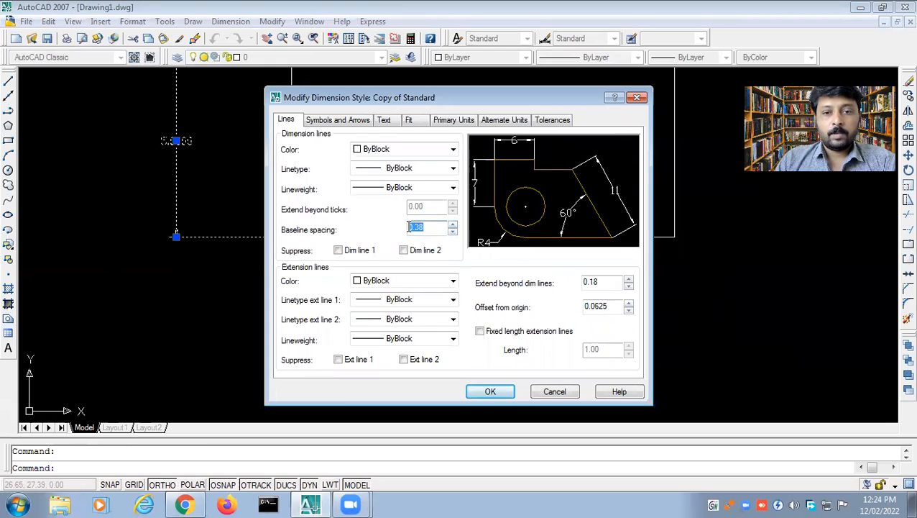
left_click(342, 121)
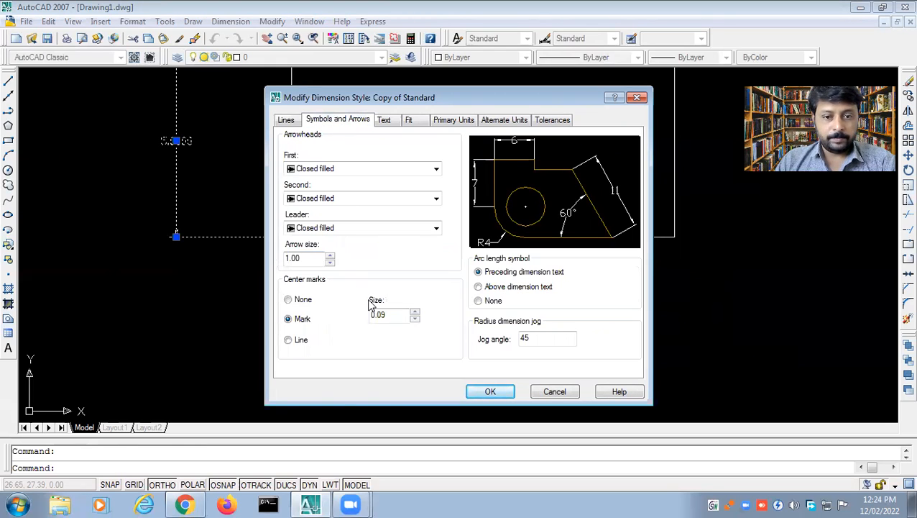
left_click_drag(304, 260, 284, 259)
type("2")
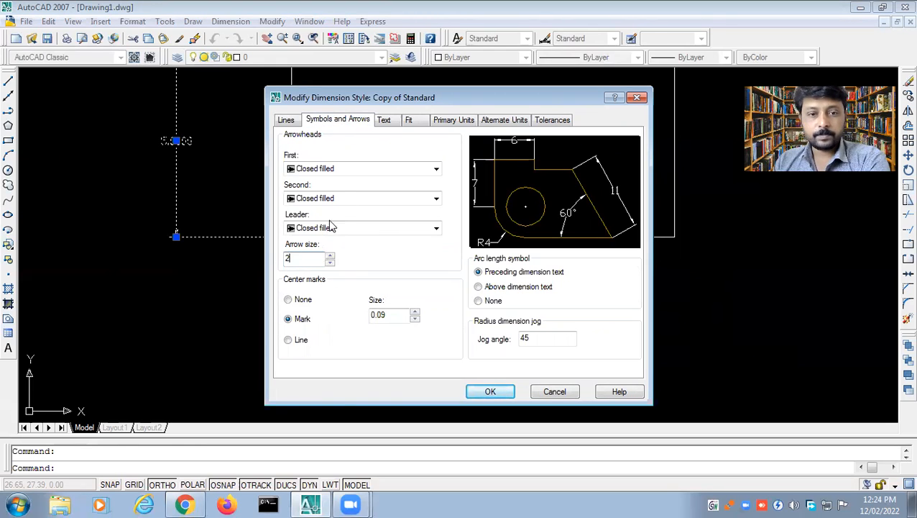
key("BackSpace")
type("4")
Set the copied style's text height to 5.
left_click(385, 122)
left_click_drag(433, 216, 411, 216)
type("5")
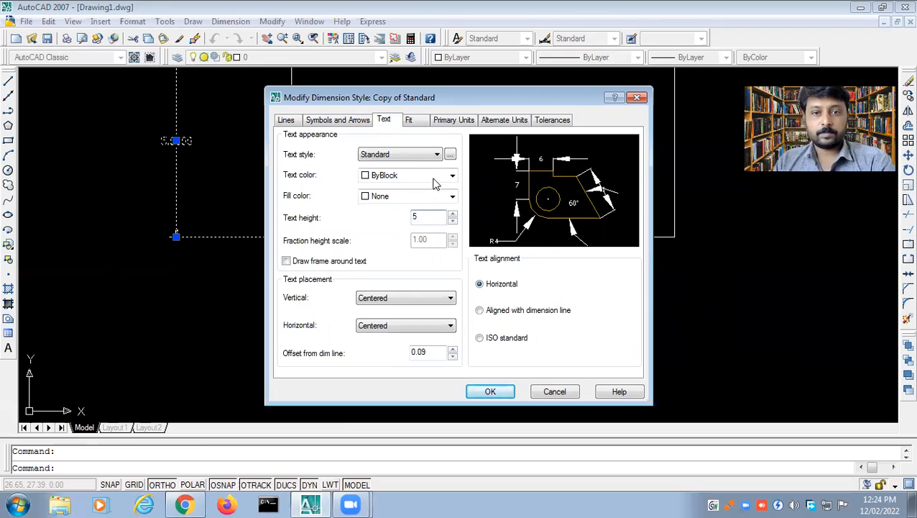
Set the round-off value for the style's linear dimensions to 0.
left_click(441, 121)
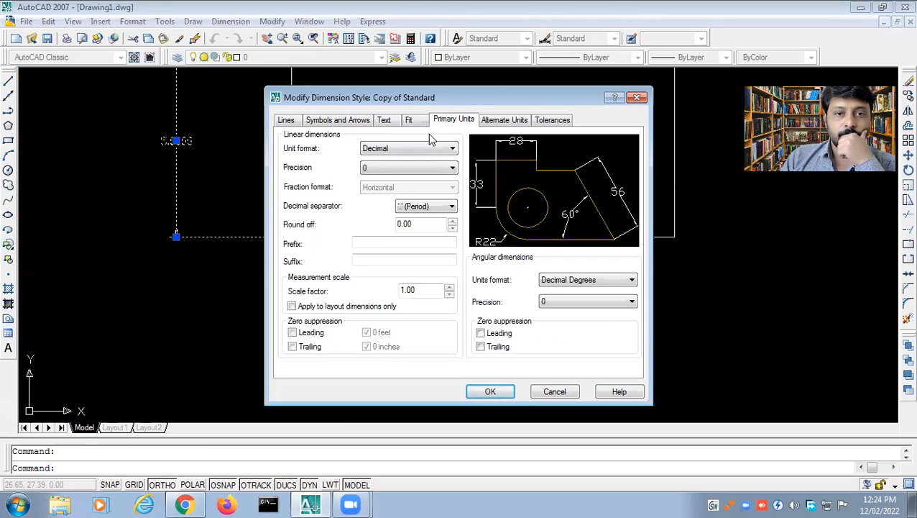
left_click(443, 223)
left_click(452, 207)
left_click(452, 212)
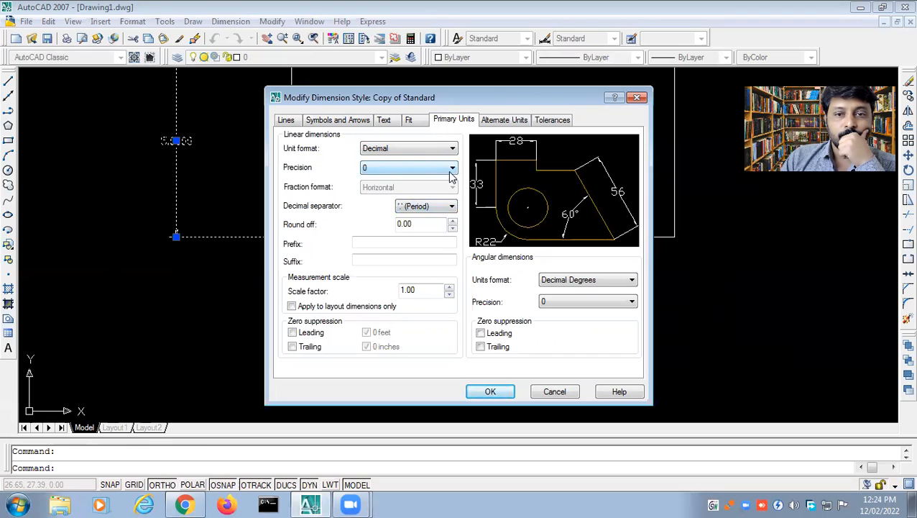
left_click(451, 206)
left_click(451, 207)
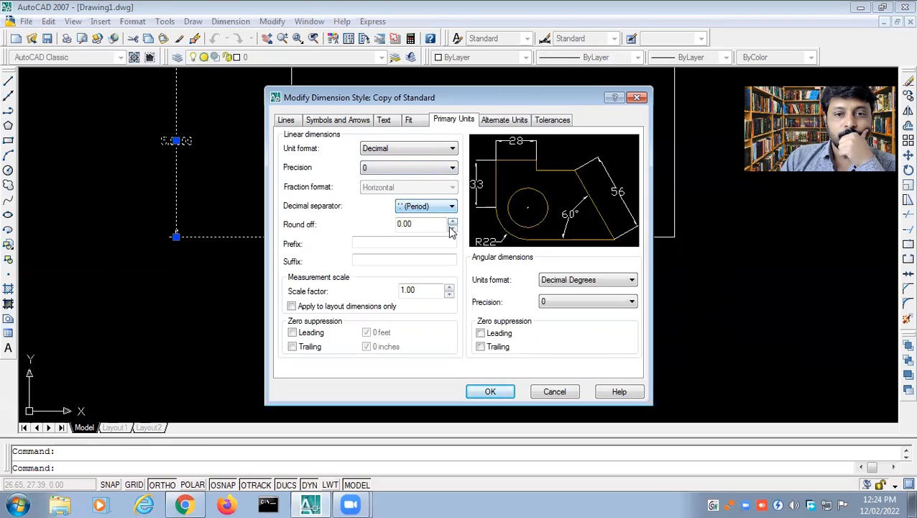
left_click_drag(436, 224, 358, 225)
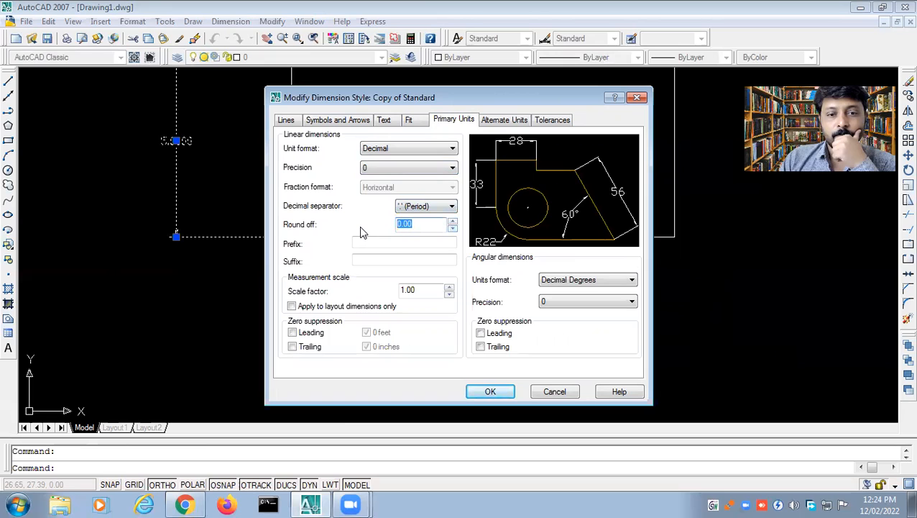
type("0")
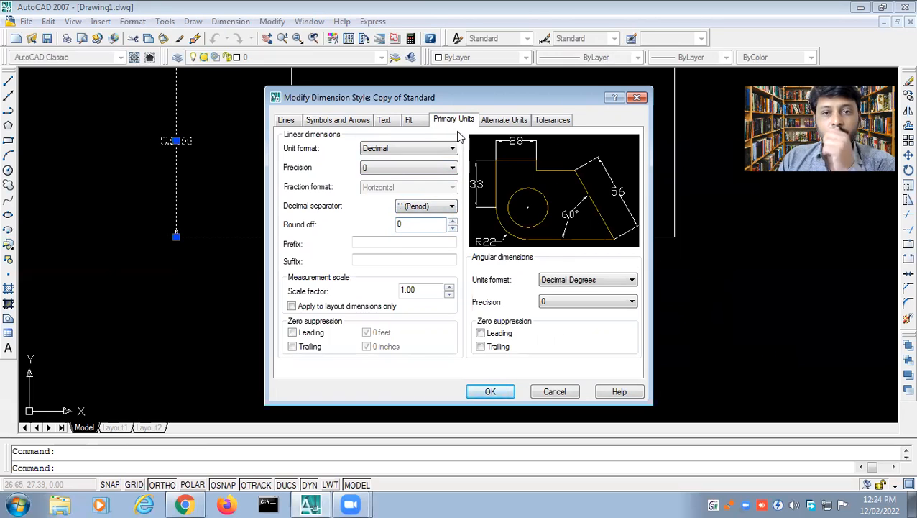
Review the style's alternate units, tolerances, text, fit, and symbols and arrows settings.
left_click(496, 121)
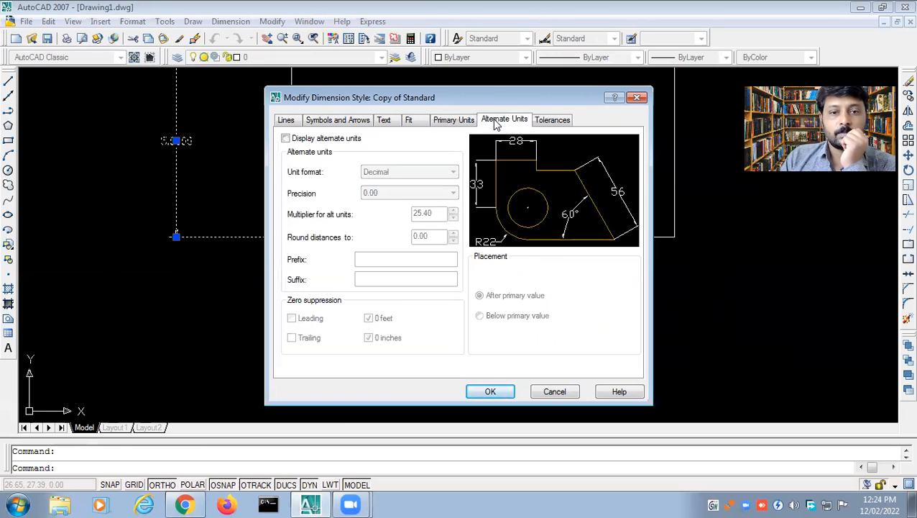
left_click(551, 120)
left_click(389, 121)
left_click(409, 121)
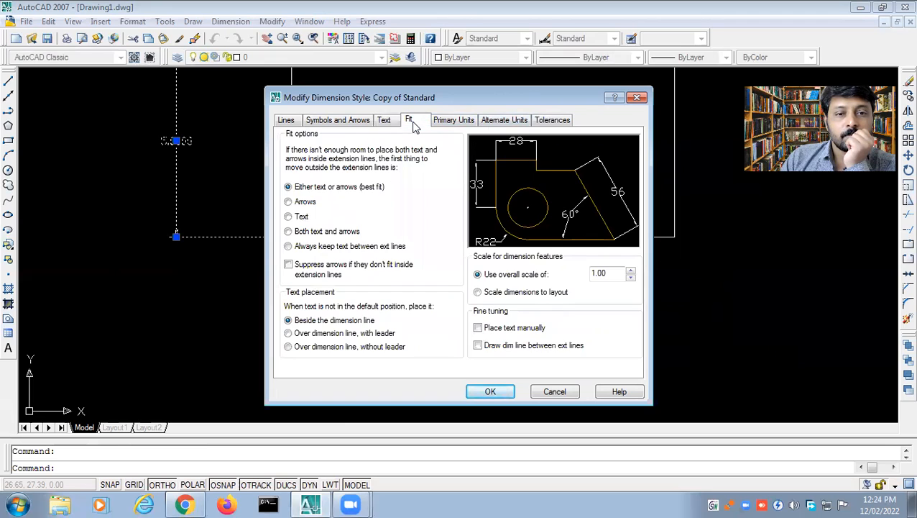
left_click(342, 120)
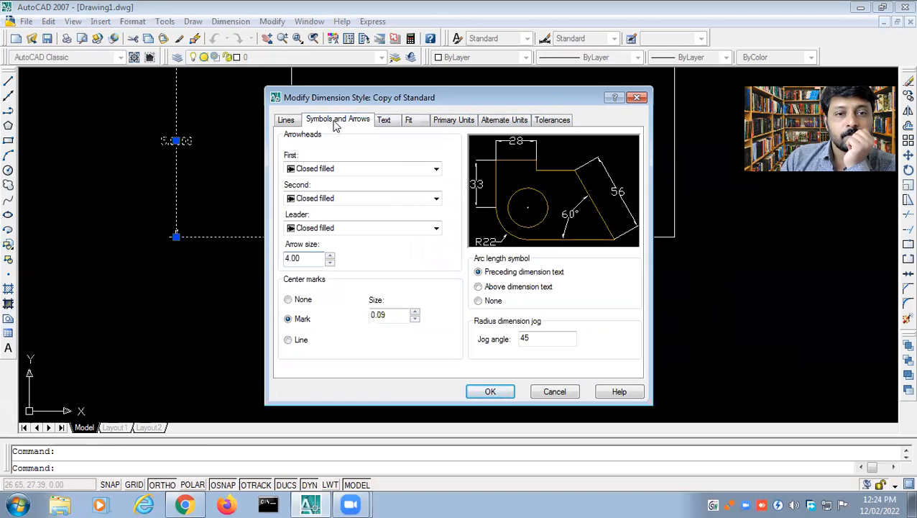
Try a linear precision of 0.0 with the Engineering and Scientific unit formats.
left_click(447, 122)
left_click(452, 168)
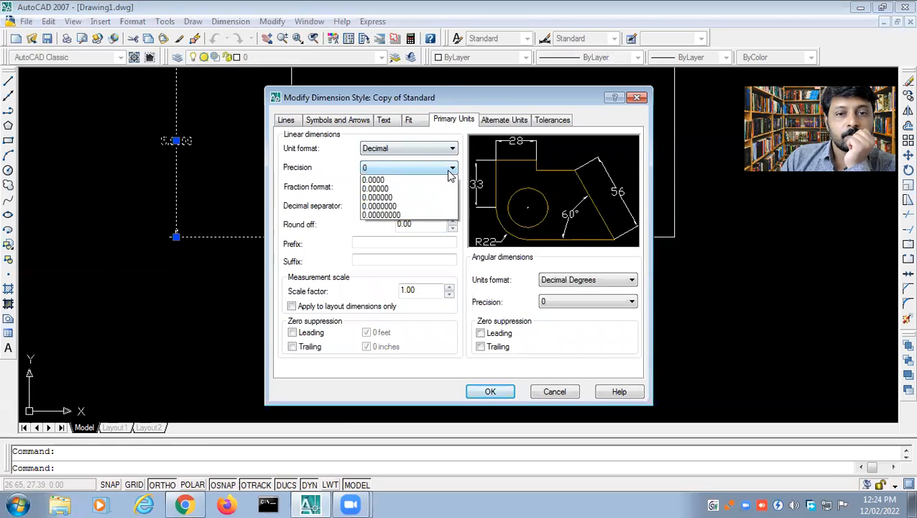
left_click(443, 188)
left_click(450, 149)
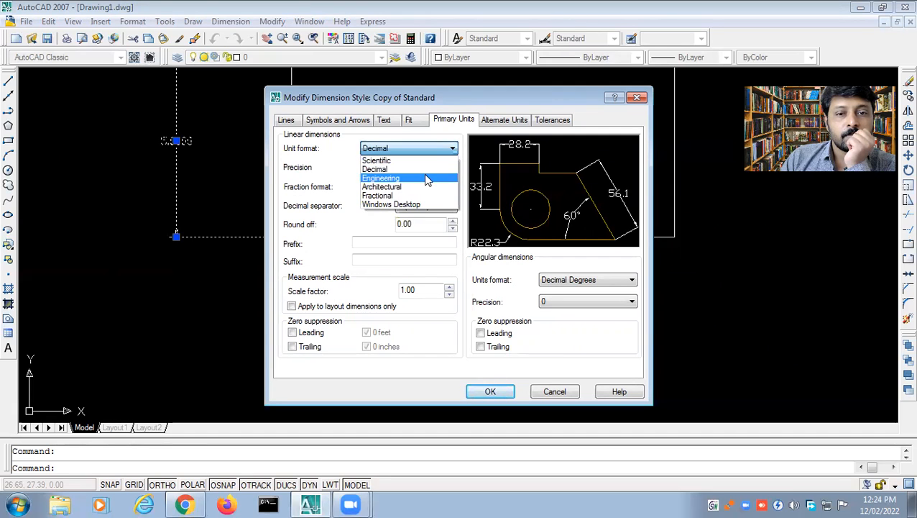
left_click(427, 179)
left_click(451, 149)
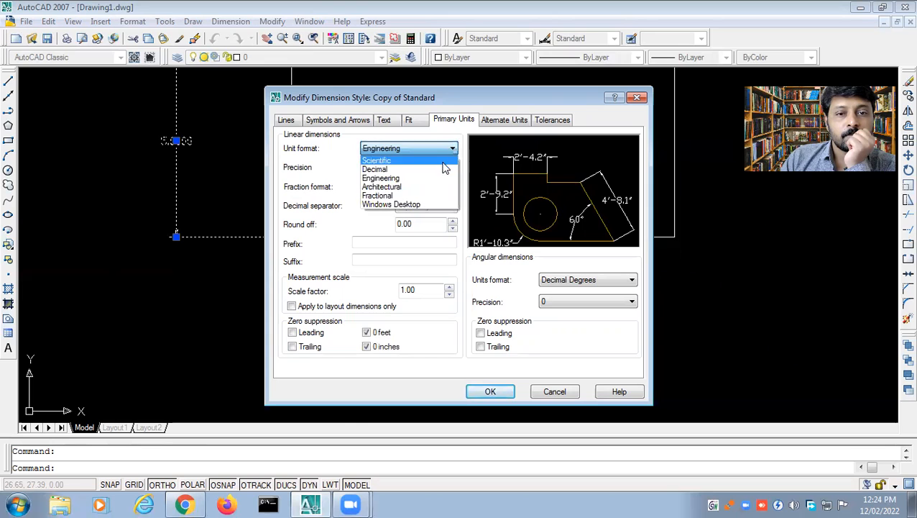
left_click(443, 161)
Set the linear unit format to Decimal with precision 0 and make the modified style current.
left_click(452, 149)
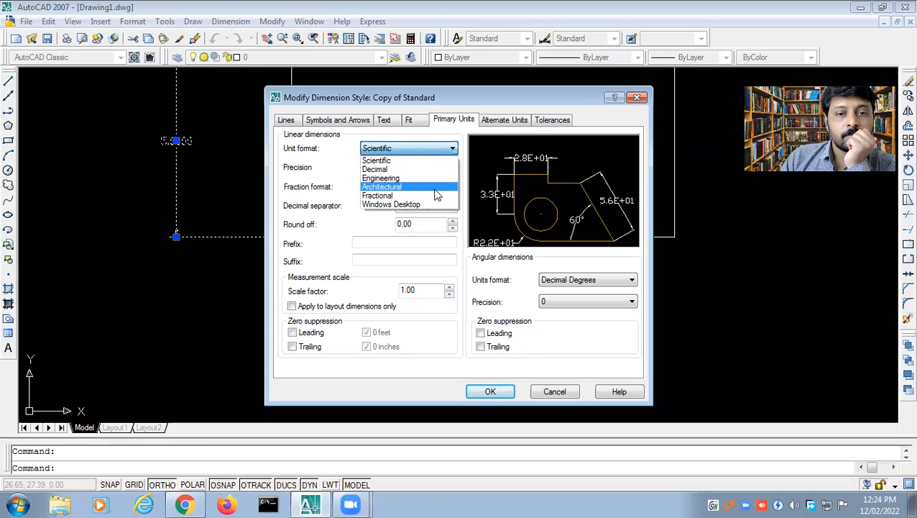
left_click(435, 169)
left_click(447, 167)
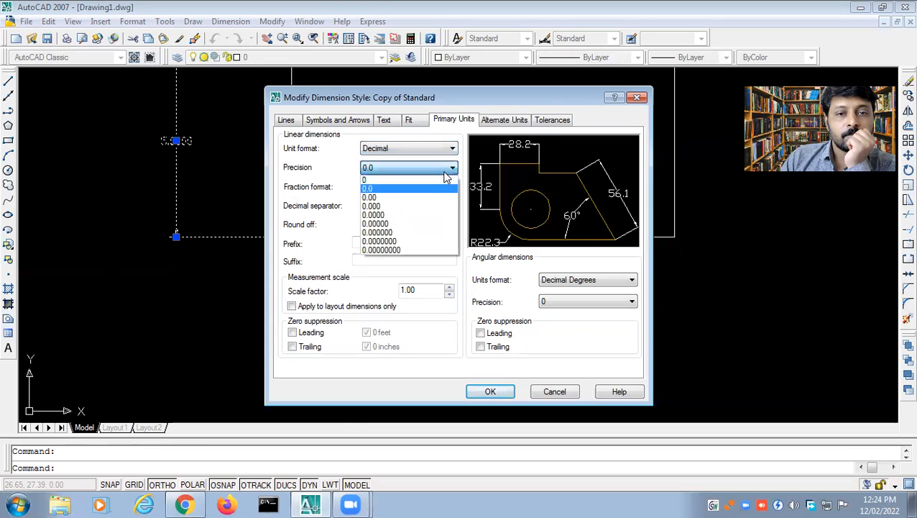
left_click(444, 179)
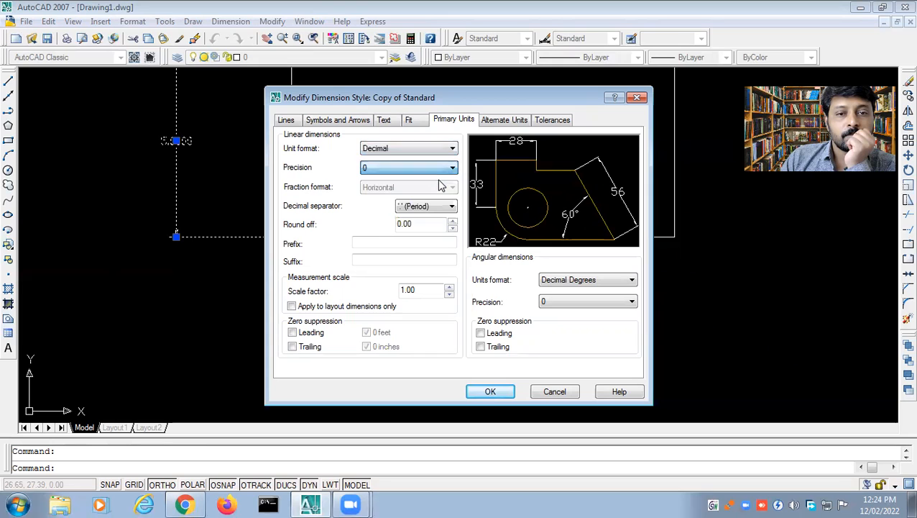
left_click(480, 388)
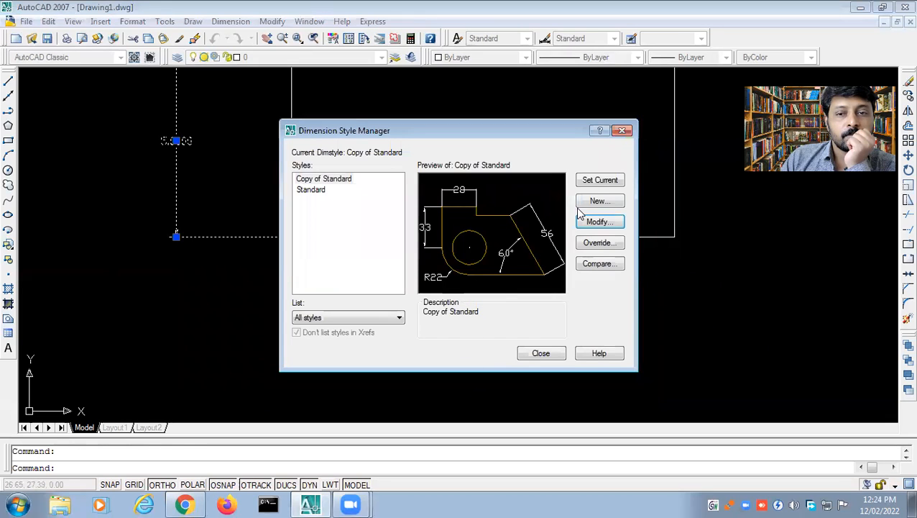
left_click(593, 184)
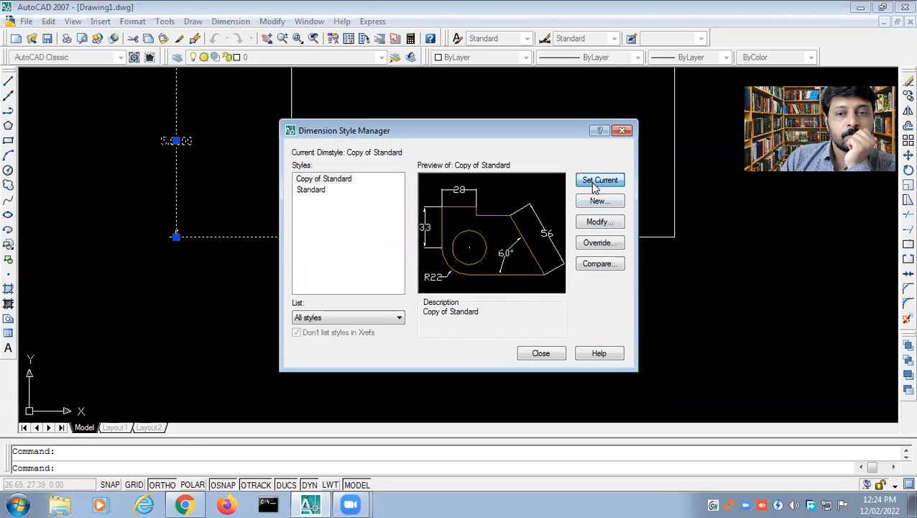
Override the current Copy of Standard dimension style with a text height of 5.00 and close the style manager.
left_click(594, 244)
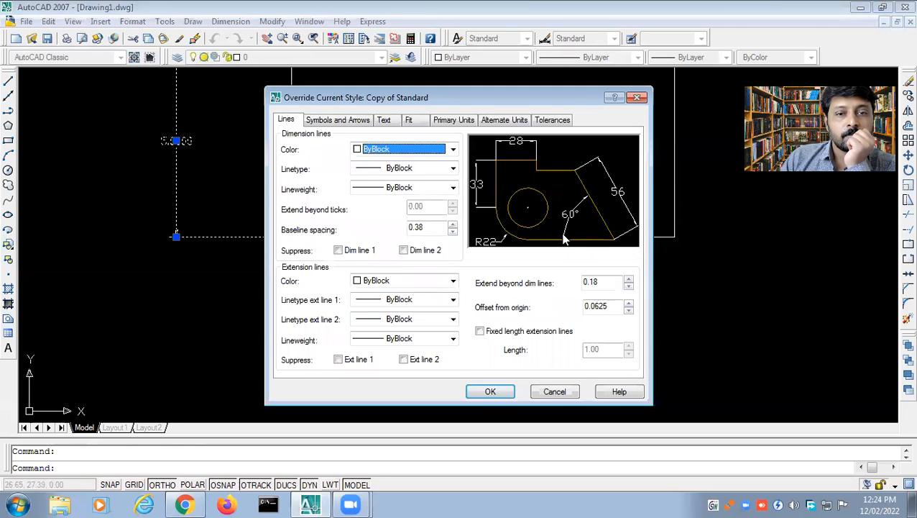
left_click(506, 393)
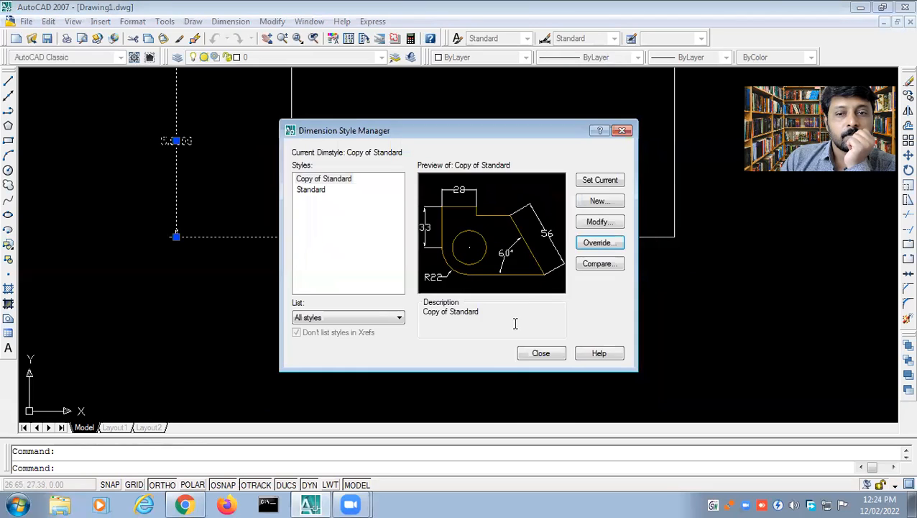
left_click(594, 244)
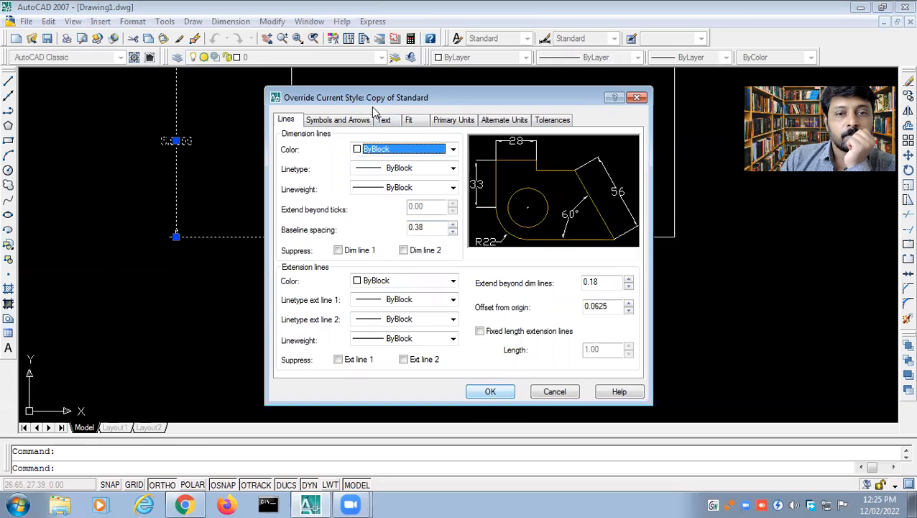
left_click(363, 121)
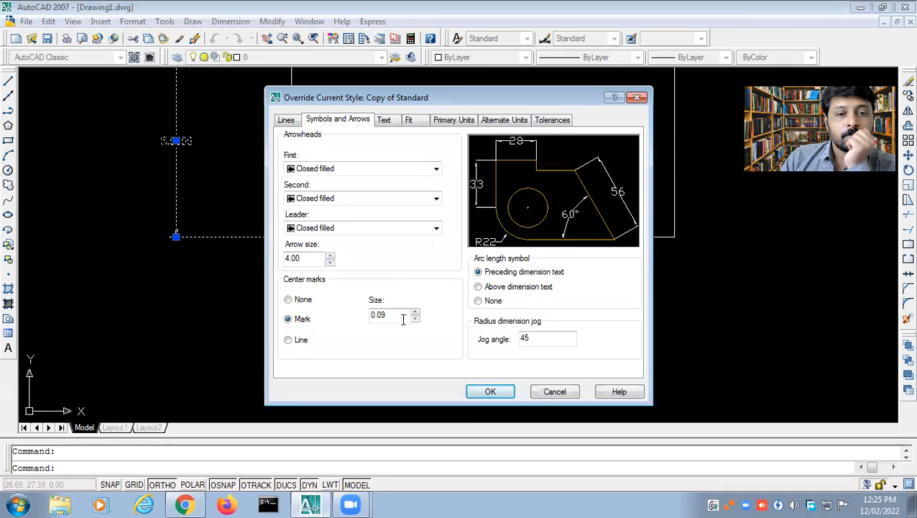
left_click(387, 120)
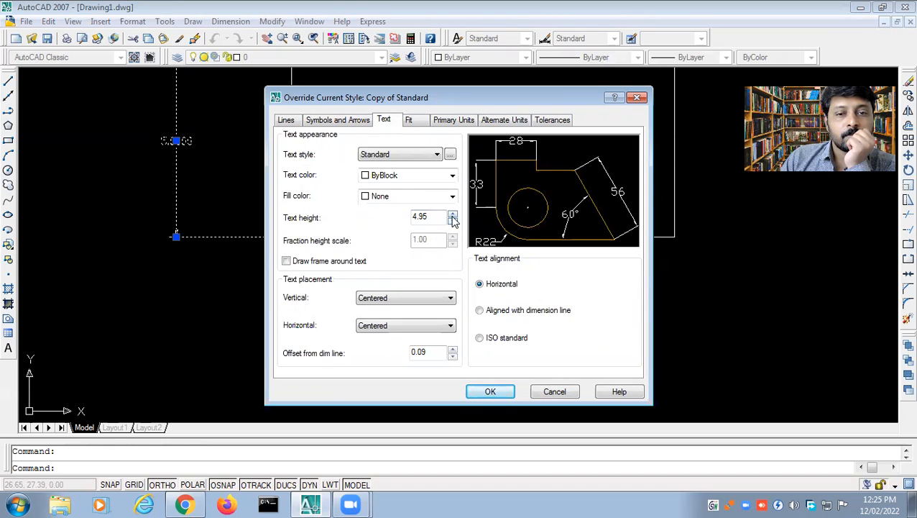
left_click(490, 391)
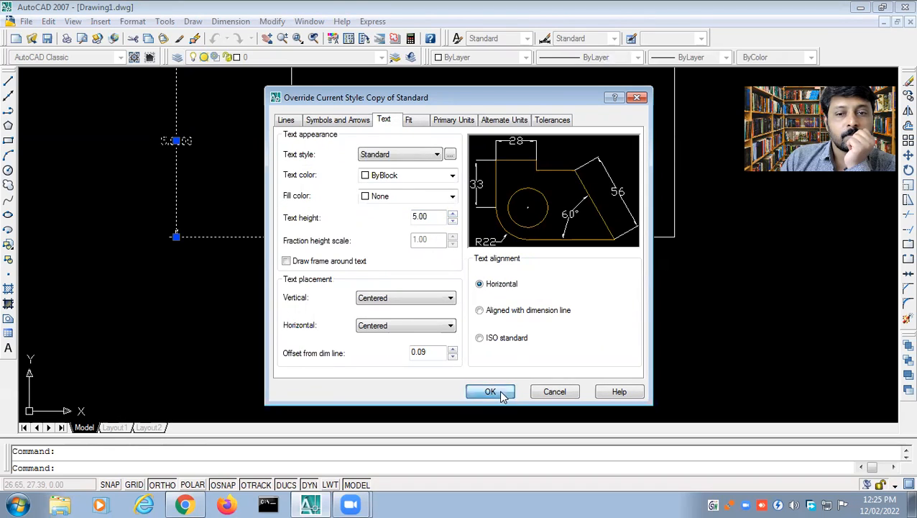
left_click(538, 351)
Open the properties of the rectangle's horizontal dimension and set its arrow size to 1.00.
scroll(297, 297, "up", 3)
scroll(298, 301, "down", 5)
scroll(298, 300, "up", 3)
scroll(298, 300, "down", 2)
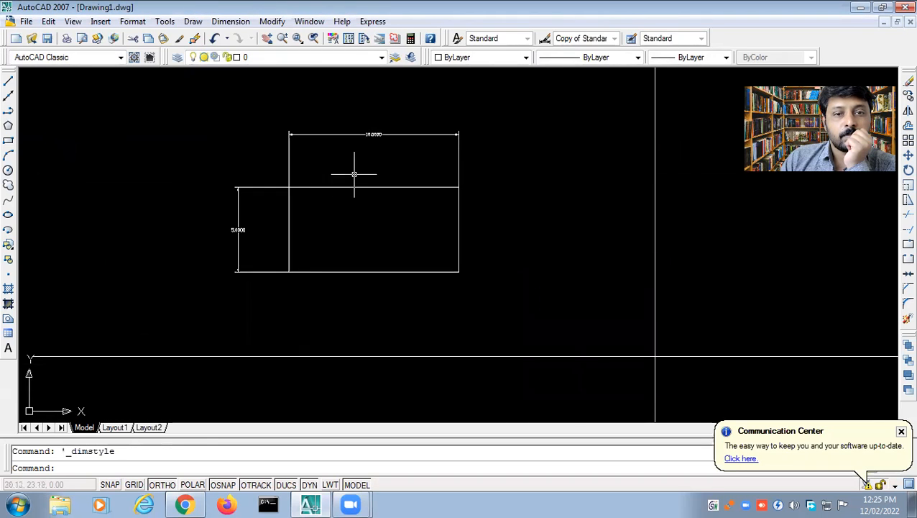
scroll(317, 184, "down", 1)
double_click(347, 150)
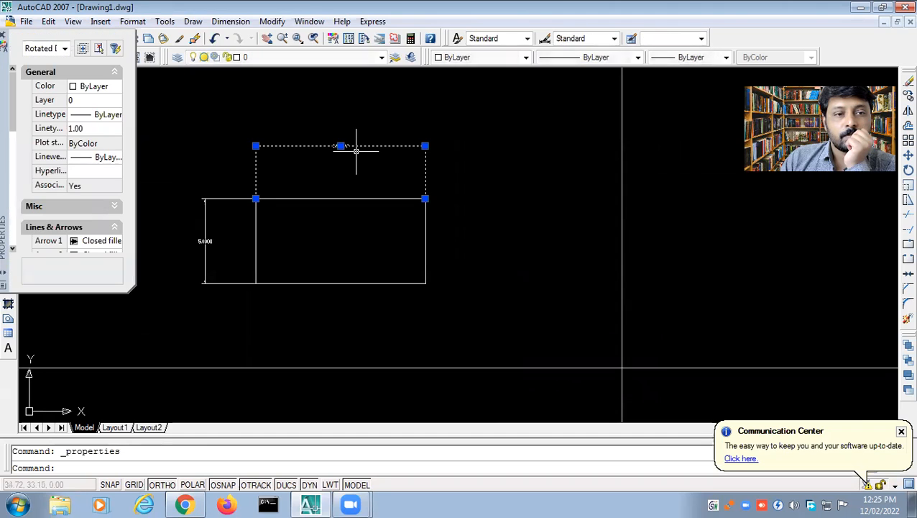
scroll(103, 213, "down", 2)
scroll(103, 214, "up", 1)
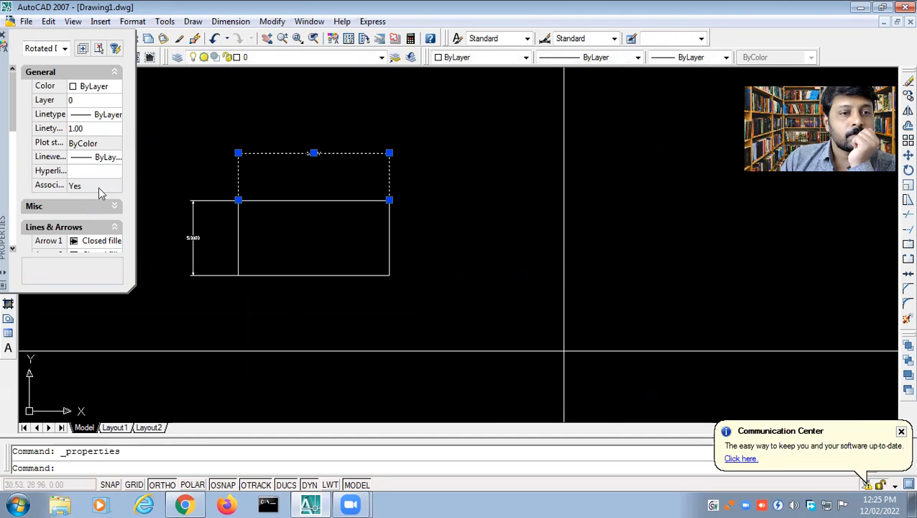
left_click(92, 129)
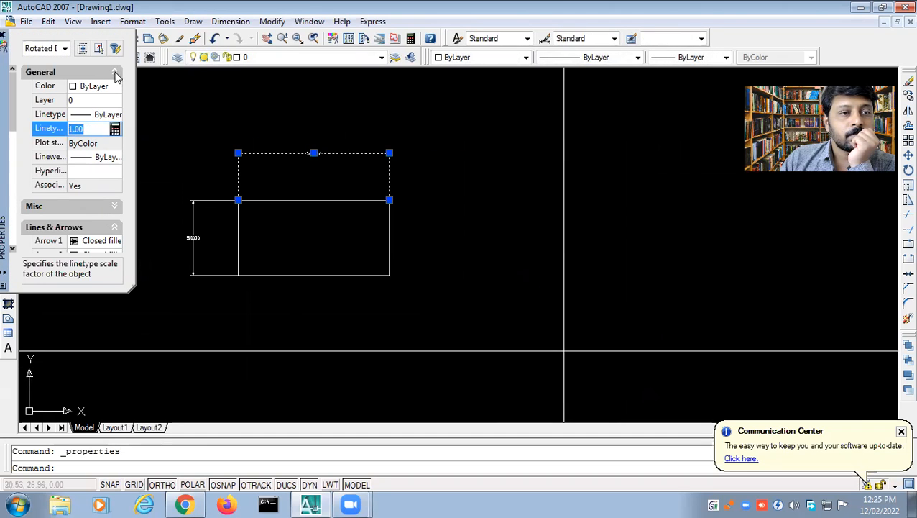
left_click(115, 72)
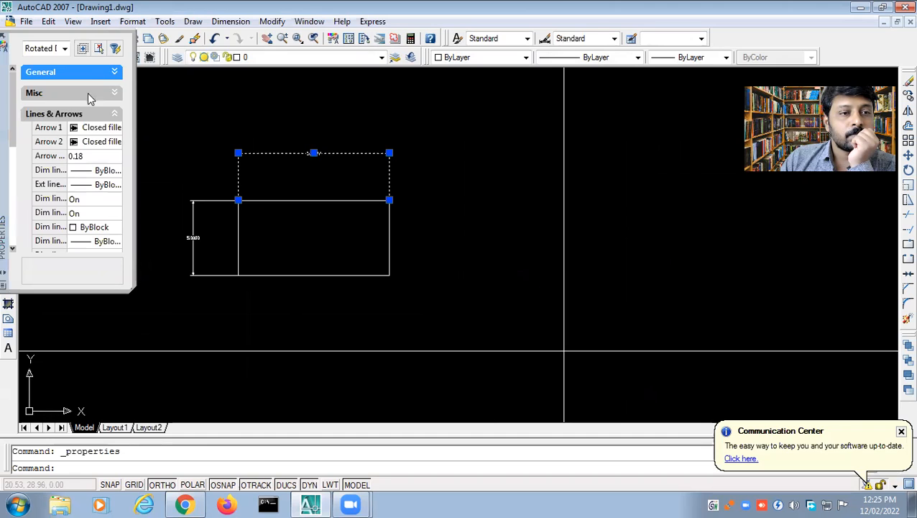
left_click(94, 156)
type("1")
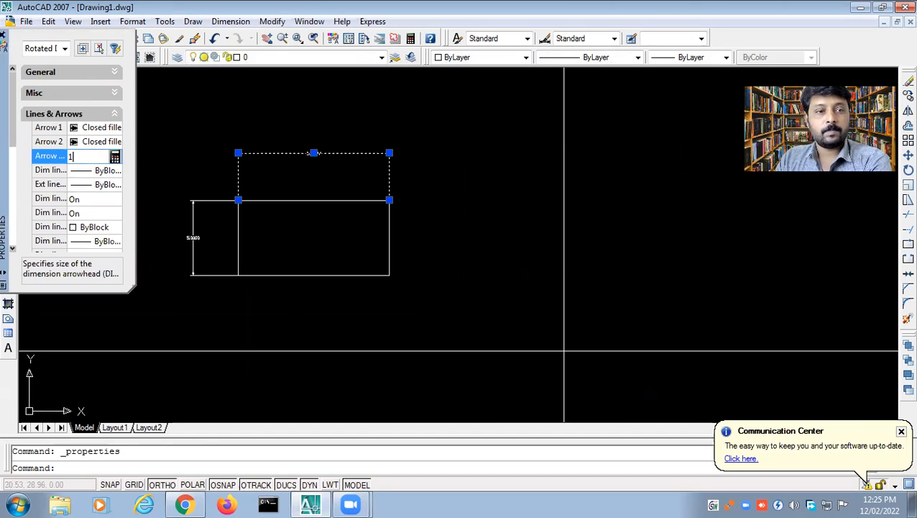
left_click(95, 171)
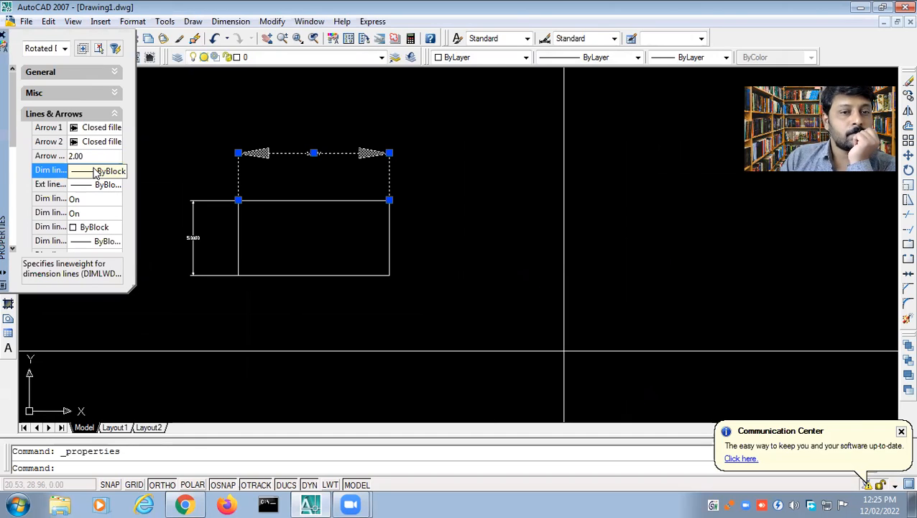
left_click(85, 156)
type("1")
left_click(83, 173)
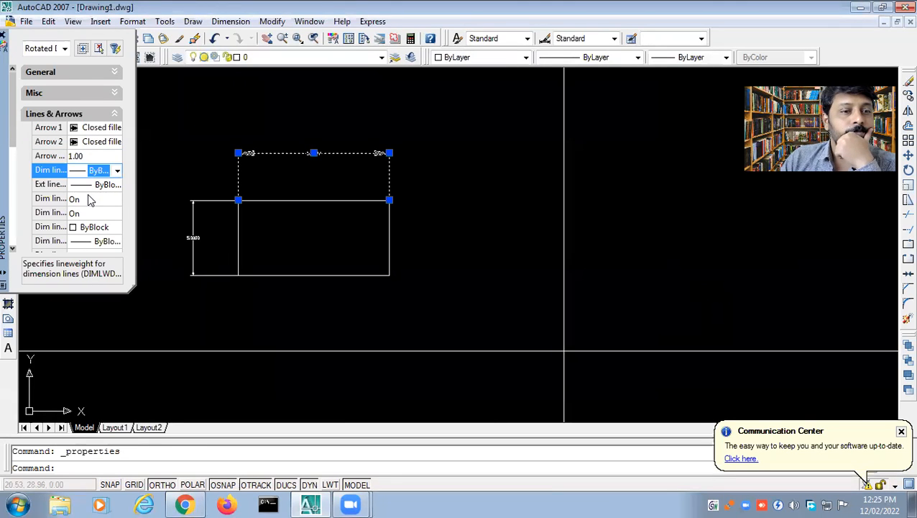
left_click(114, 115)
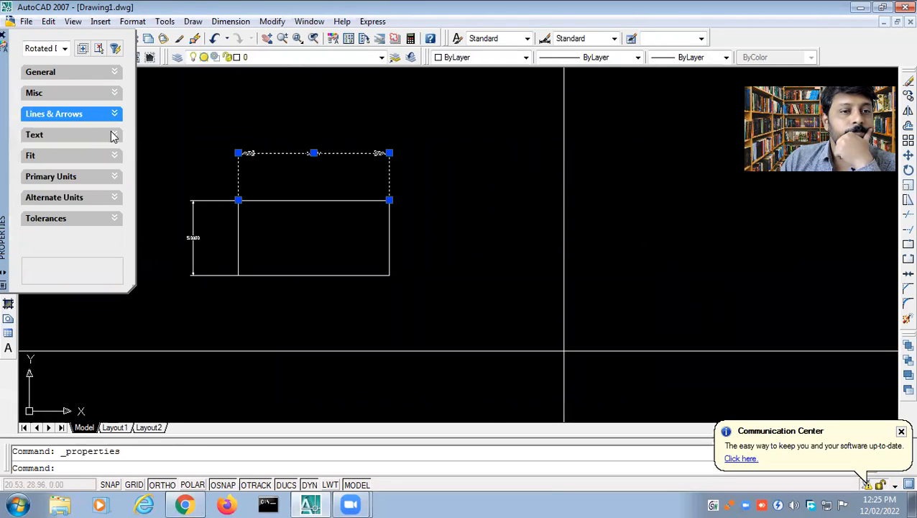
Set the text height of the rectangle's horizontal dimension to 1.
left_click(113, 135)
left_click(85, 191)
type("1")
left_click(115, 135)
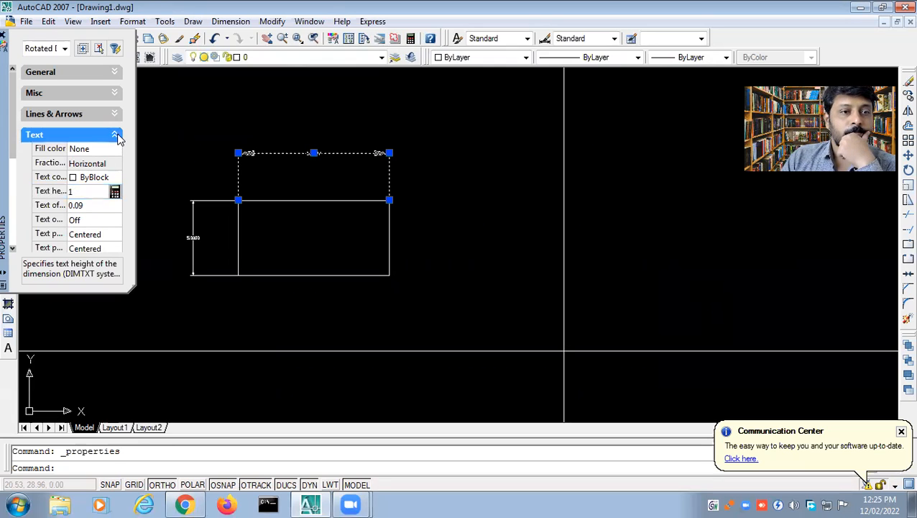
Set the roundoff of the horizontal dimension's primary units to 0.
left_click(118, 178)
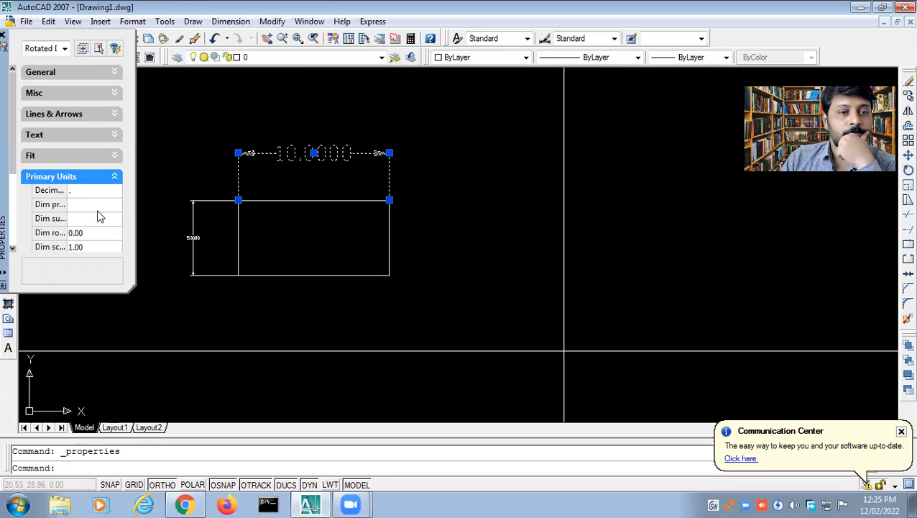
left_click(89, 232)
type("0")
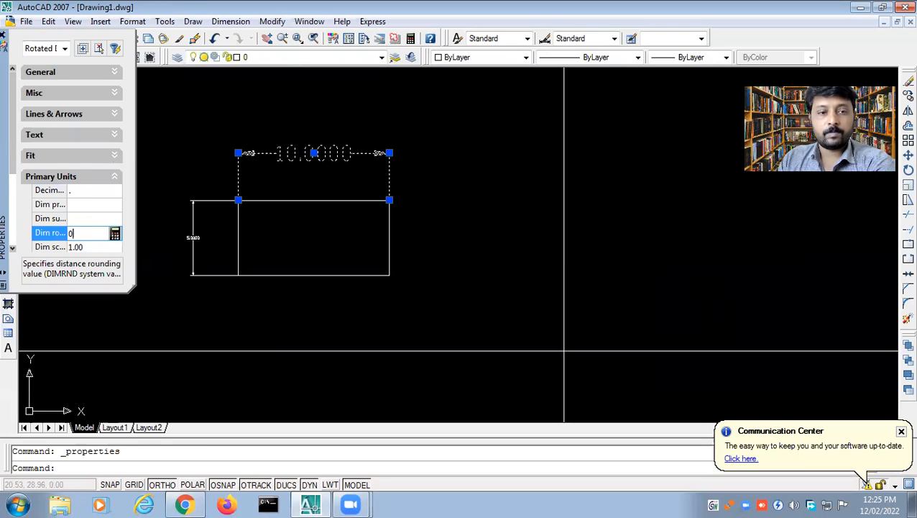
left_click(100, 177)
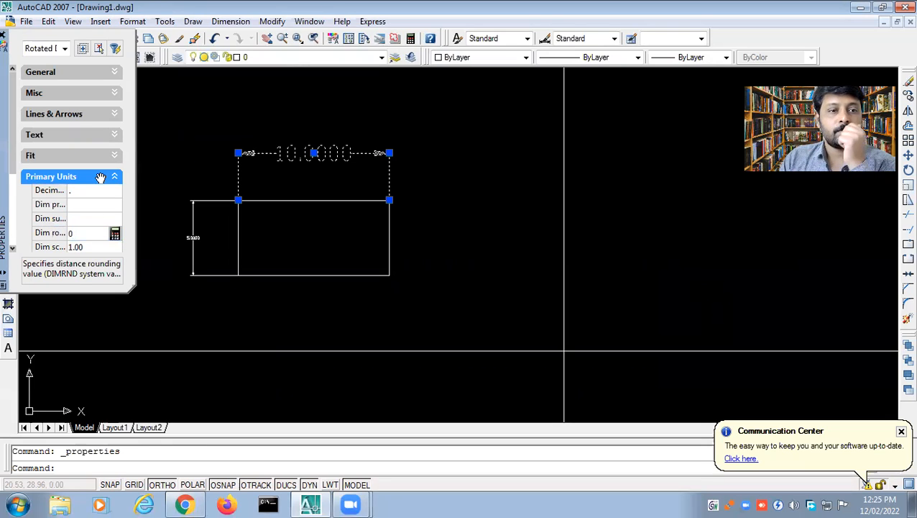
left_click(94, 218)
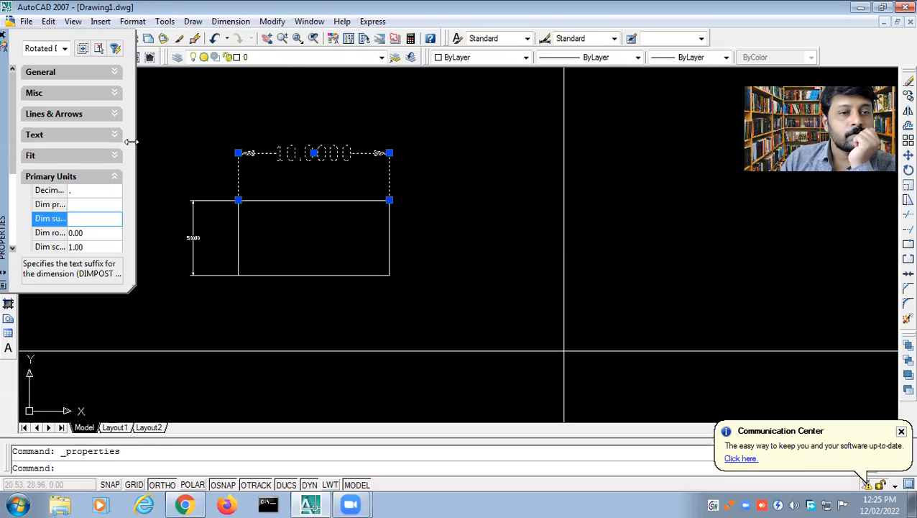
Try a 0 prefix on the horizontal dimension and clear it again.
left_click_drag(132, 139, 188, 138)
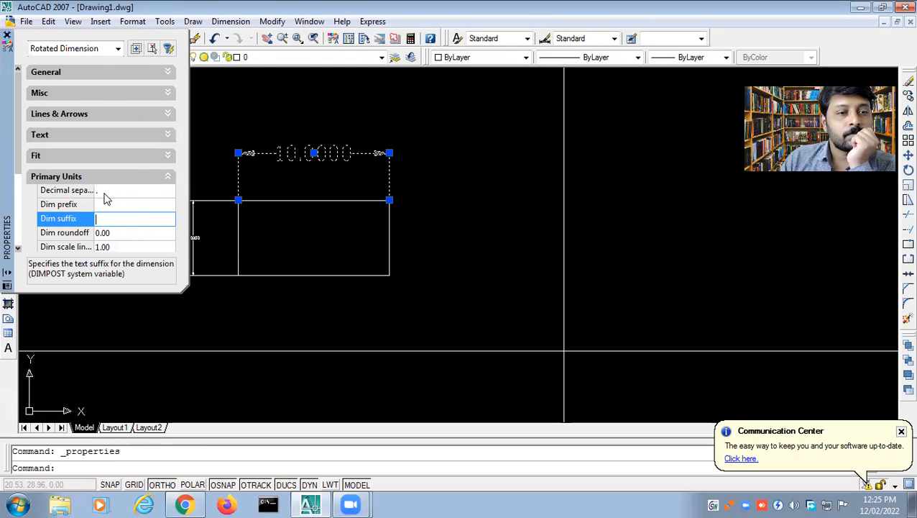
left_click(108, 190)
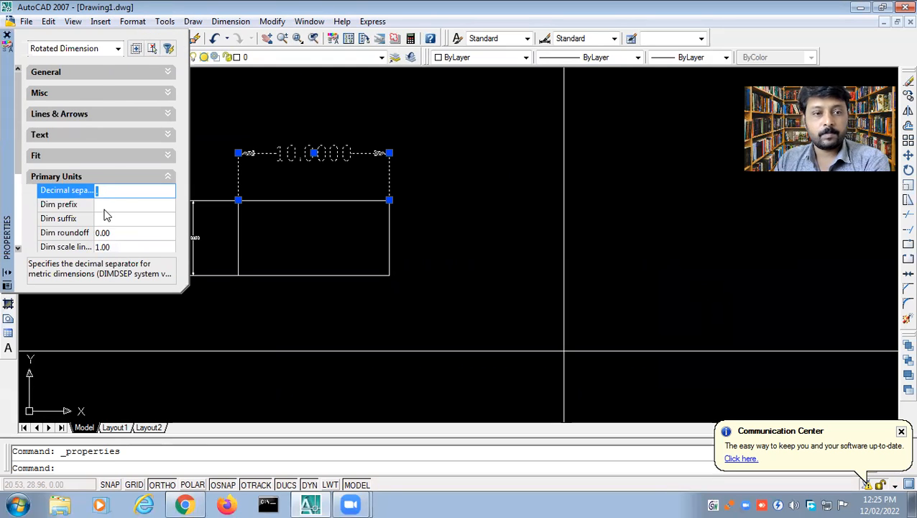
left_click(105, 208)
type("0")
left_click(111, 217)
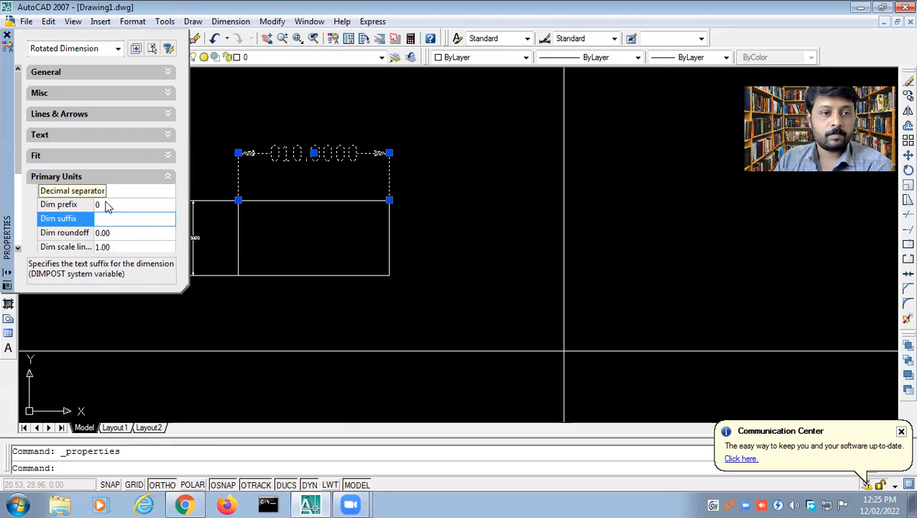
left_click(106, 206)
left_click(118, 231)
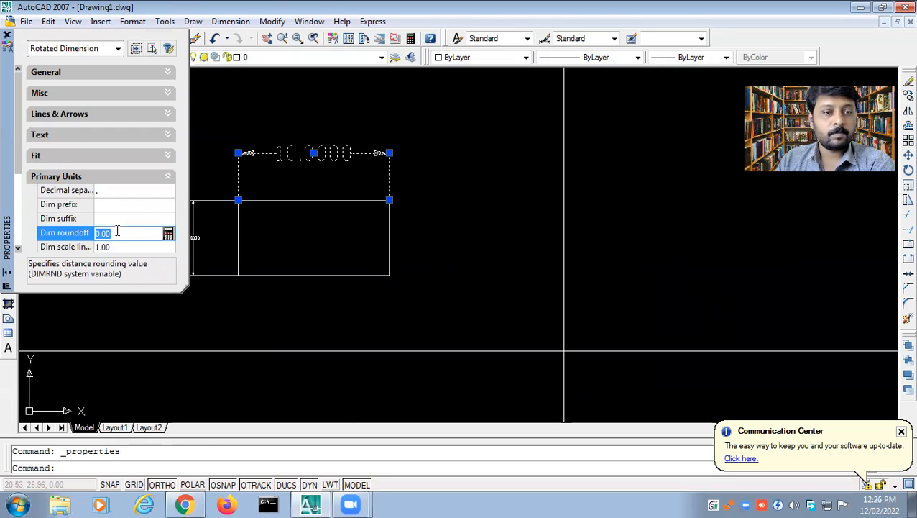
Set the horizontal dimension's primary units precision to 0, close its properties and deselect it.
left_click(105, 246)
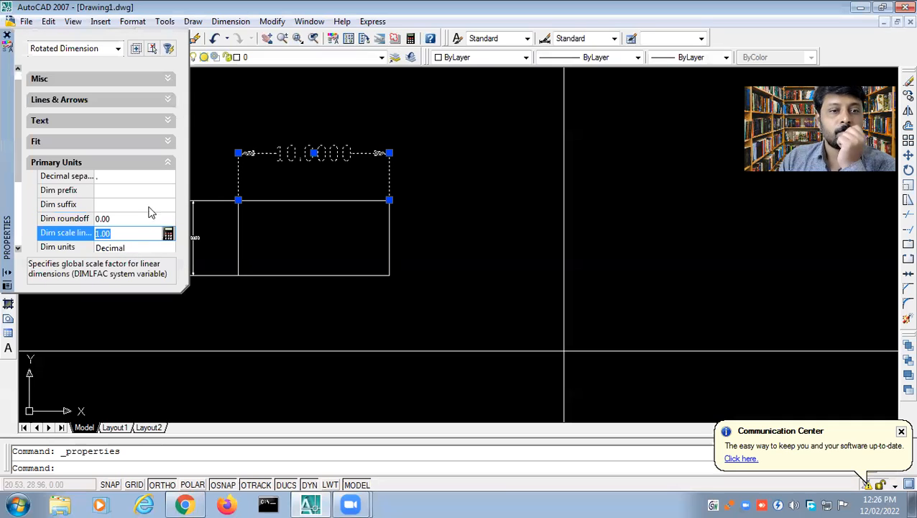
scroll(124, 207, "down", 3)
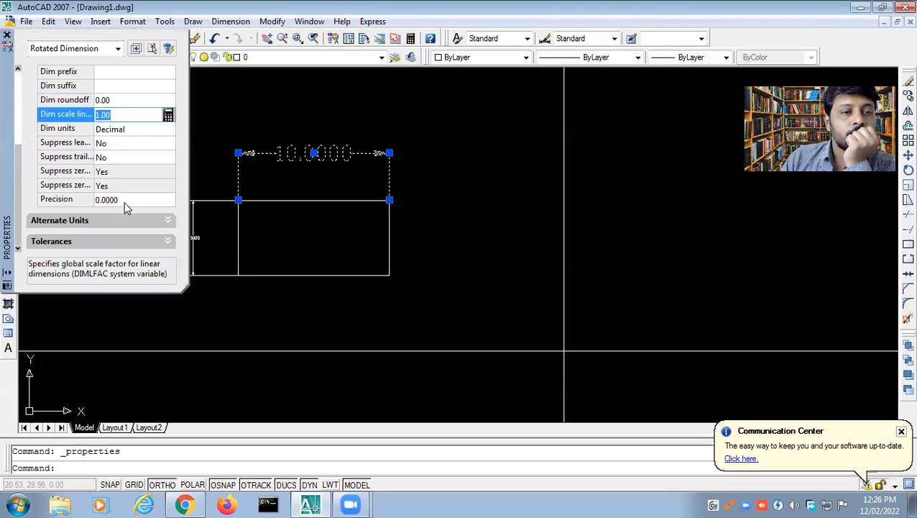
left_click(123, 203)
left_click(170, 199)
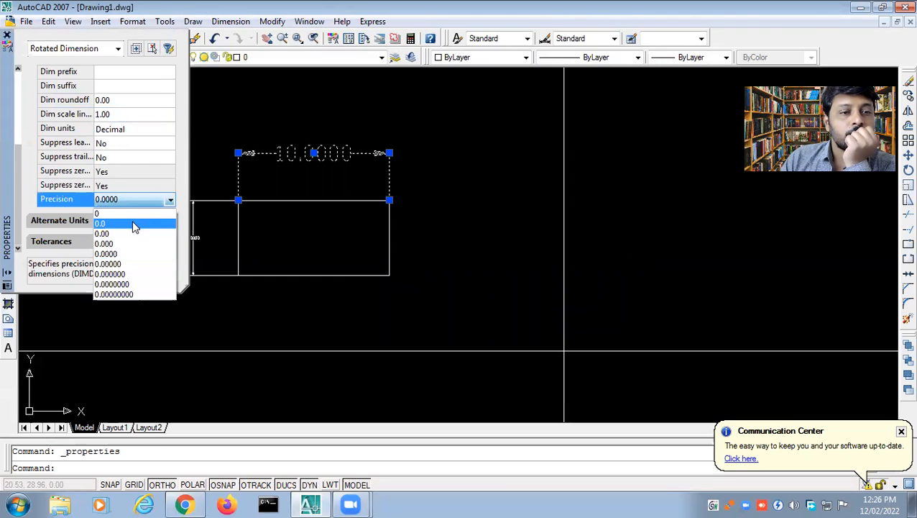
left_click(128, 213)
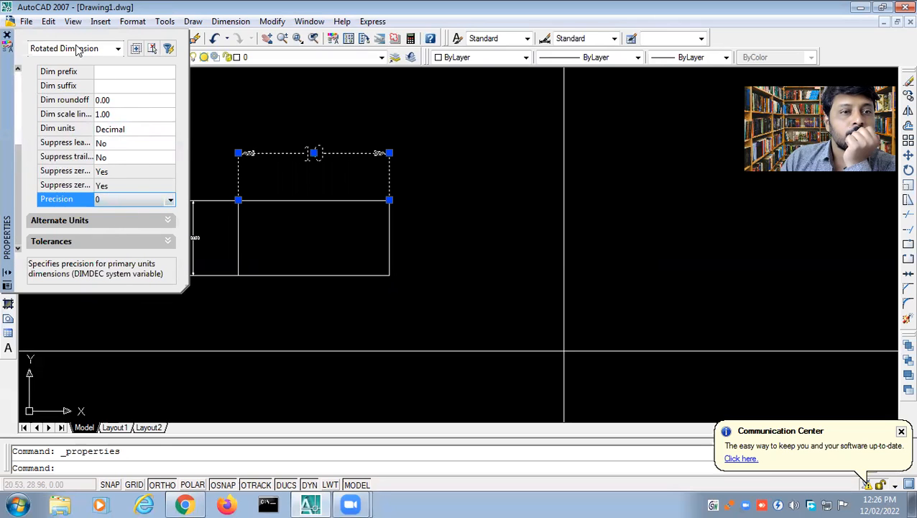
left_click(8, 35)
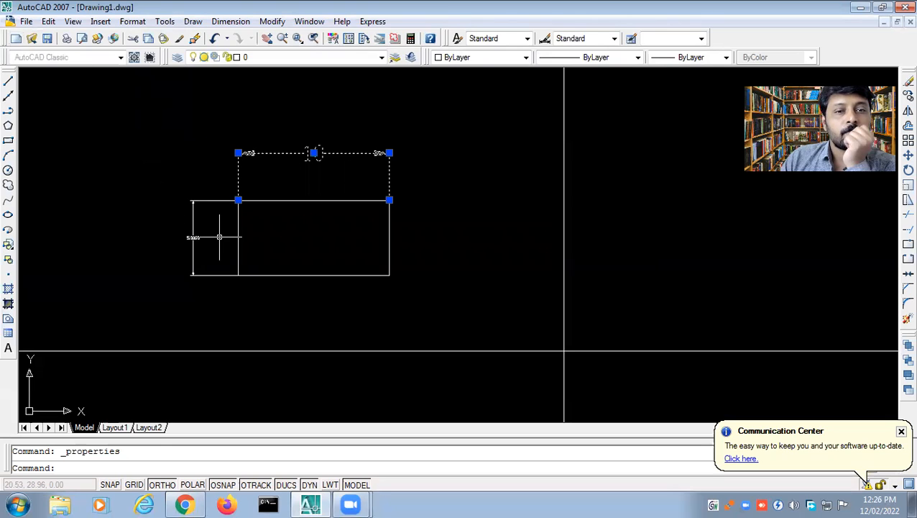
key("Escape")
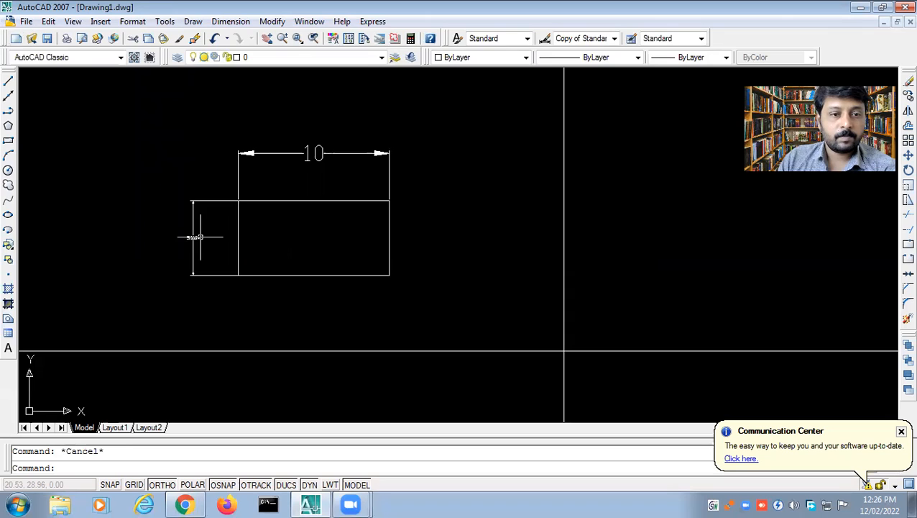
Open the properties of the rectangle's vertical dimension and set its primary units precision to 0.
double_click(201, 237)
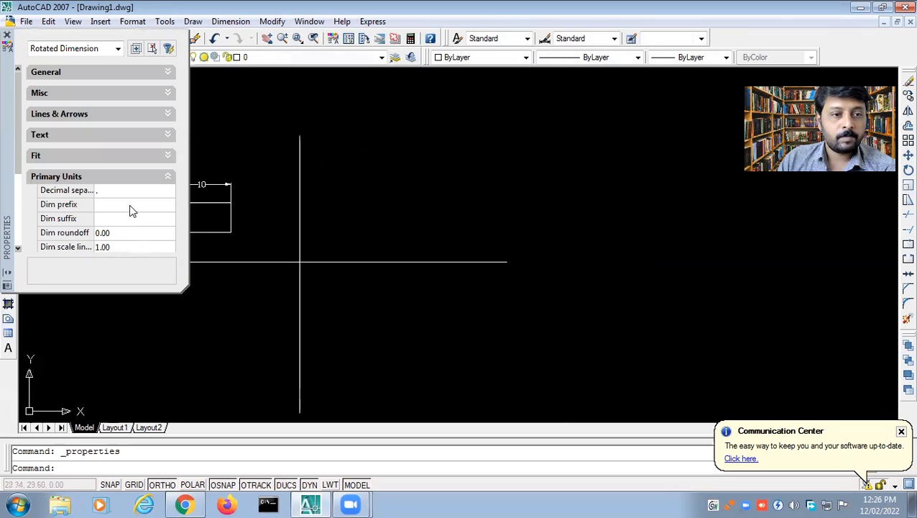
left_click(147, 222)
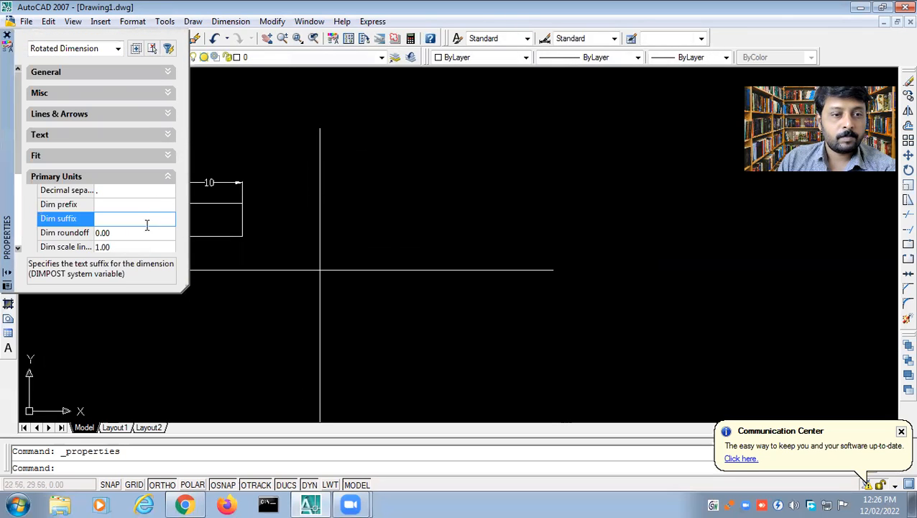
scroll(147, 225, "down", 3)
left_click(139, 200)
left_click(170, 199)
left_click(142, 214)
left_click(155, 176)
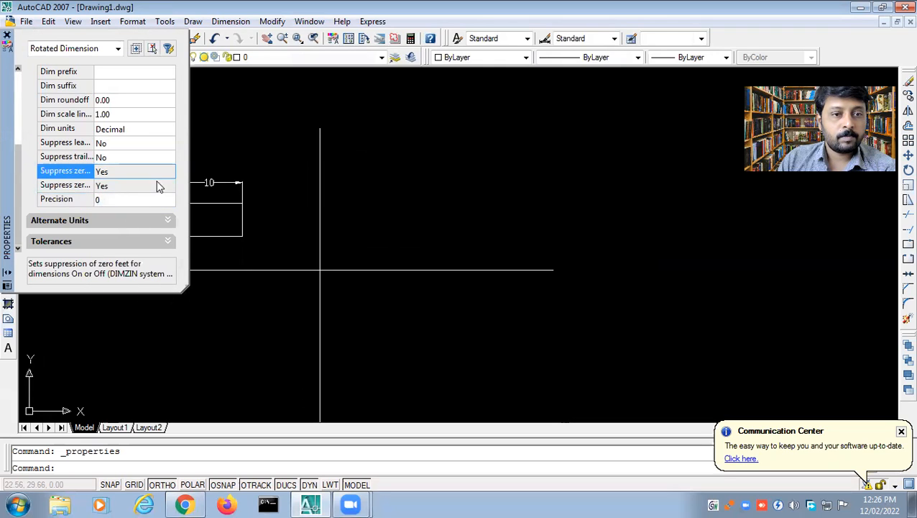
Set the vertical dimension's arrow size to 1 and open its text settings.
scroll(151, 181, "up", 5)
left_click(169, 113)
left_click(138, 156)
type("1")
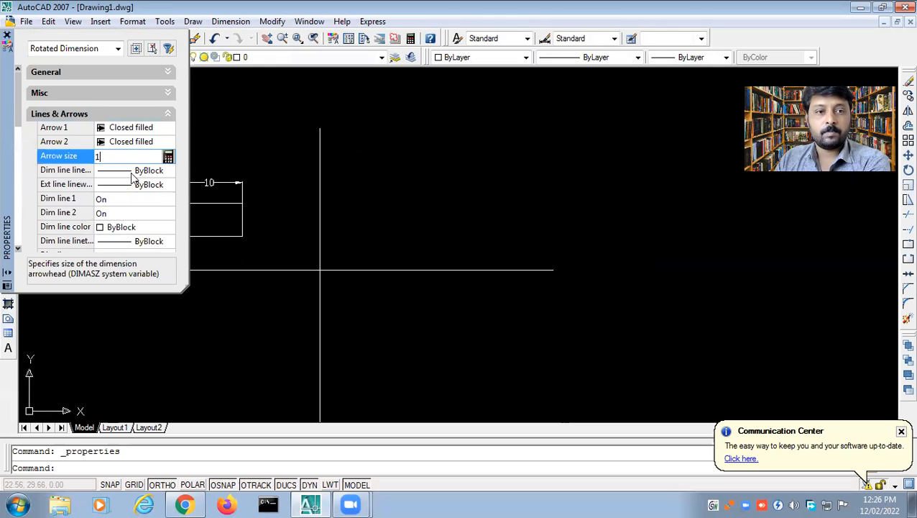
left_click(169, 113)
left_click(168, 134)
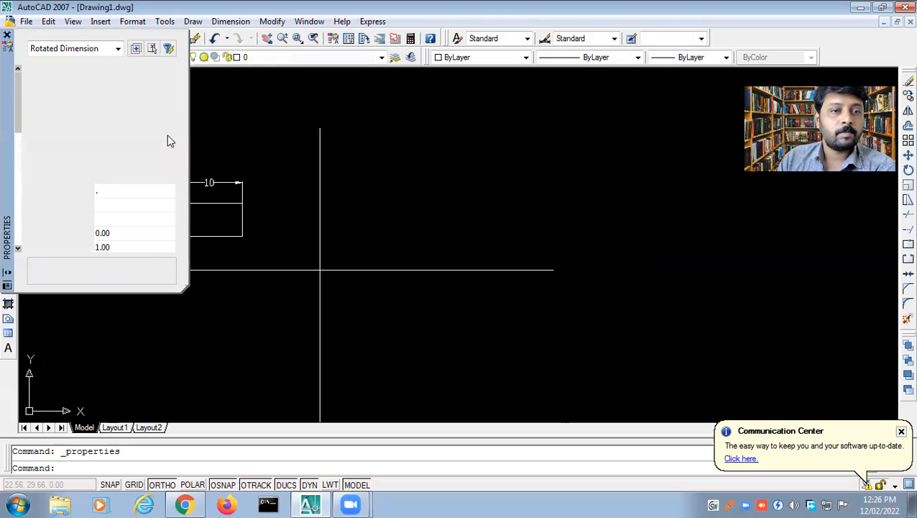
Close the vertical dimension's properties and deselect the dimension.
left_click(7, 34)
key("Escape")
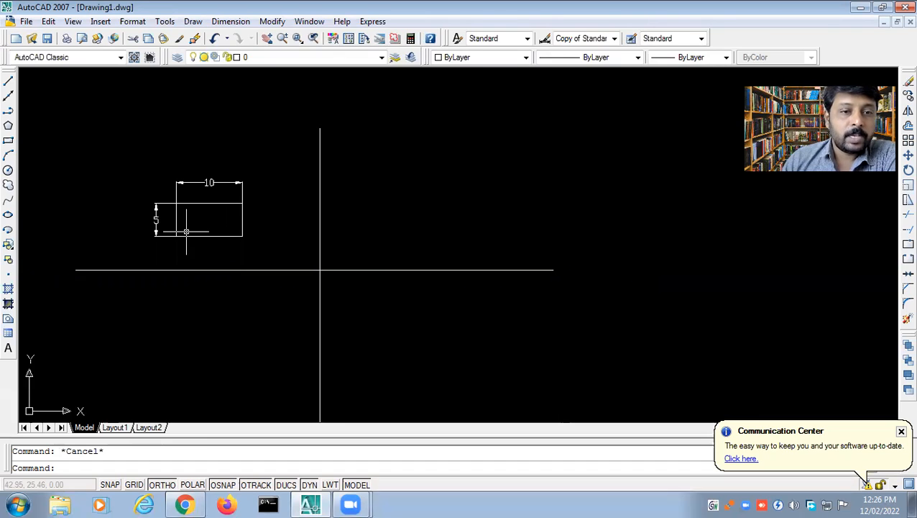
Draw a vertical construction line through the rectangle's lower-right corner.
mouse_move(221, 215)
middle_mouse_down()
mouse_move(322, 213)
mouse_move(262, 209)
middle_mouse_up()
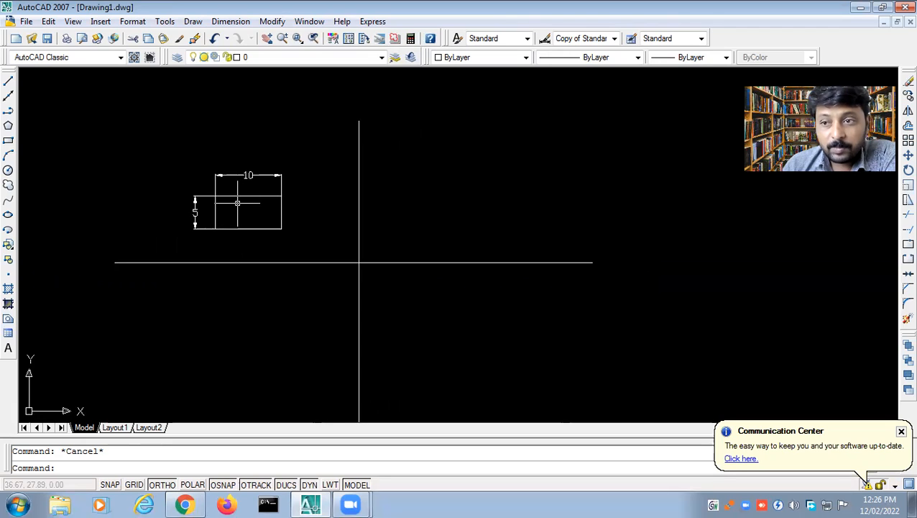
left_click(8, 98)
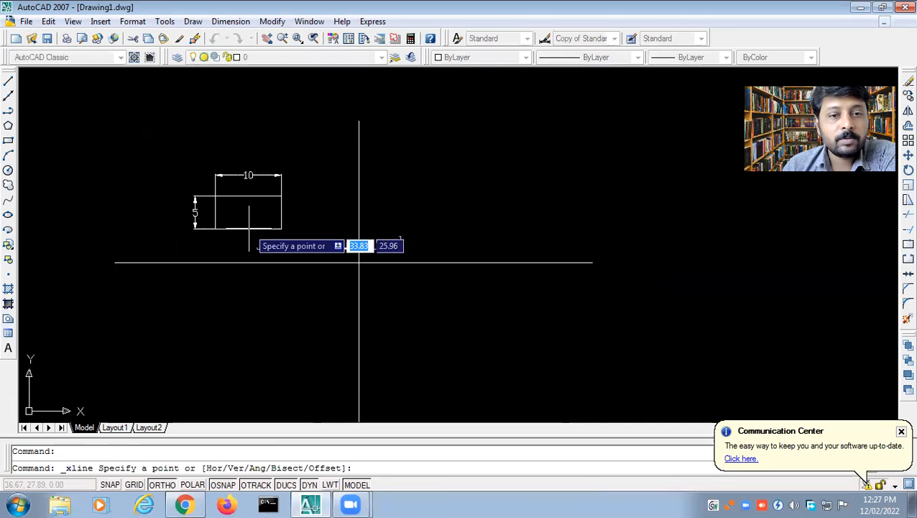
left_click(281, 229)
left_click(281, 298)
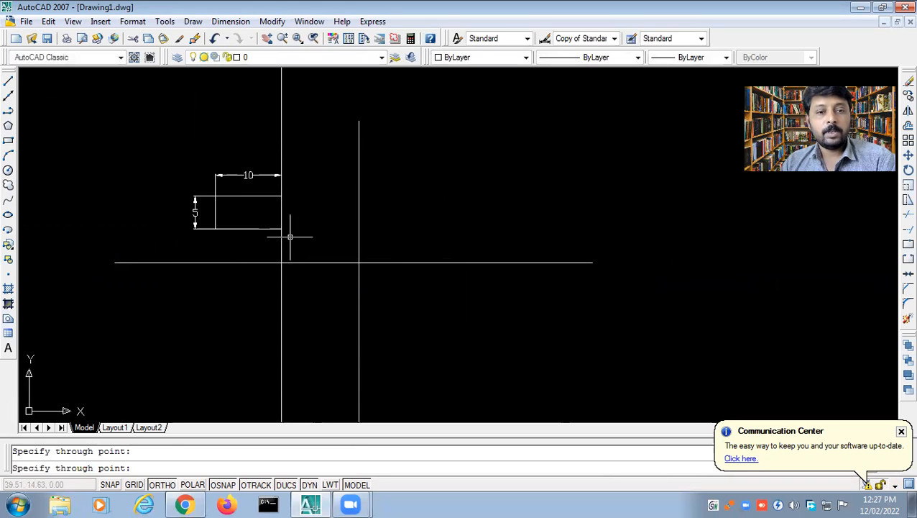
key("Escape")
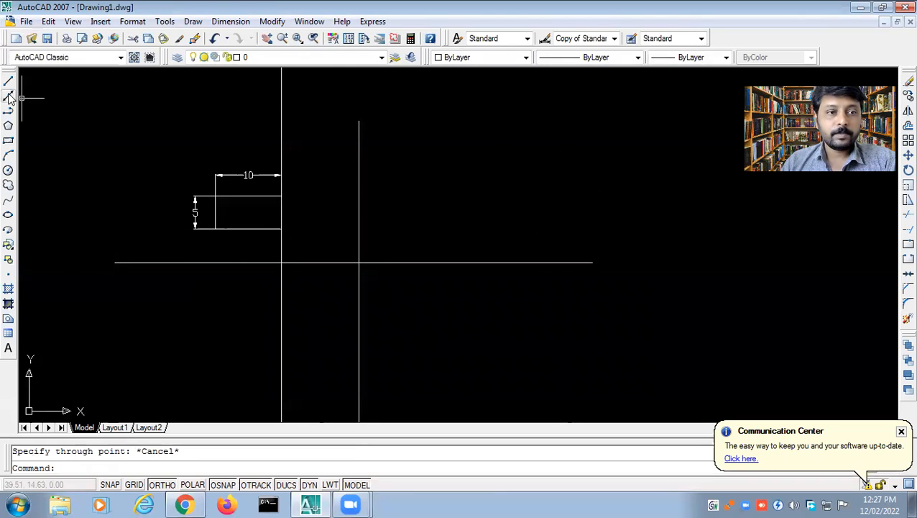
Draw a horizontal construction line through the rectangle's lower-right corner.
left_click(8, 96)
left_click(281, 228)
left_click(385, 234)
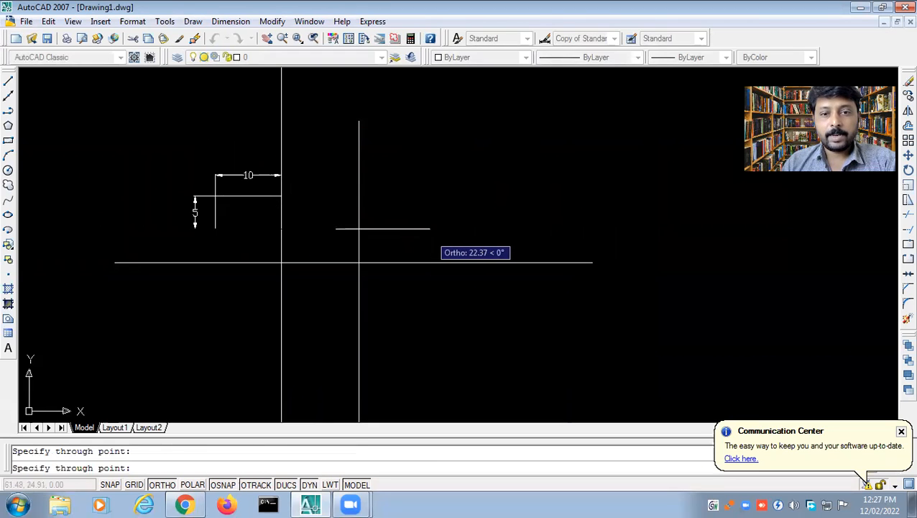
key("Escape")
left_click(418, 262)
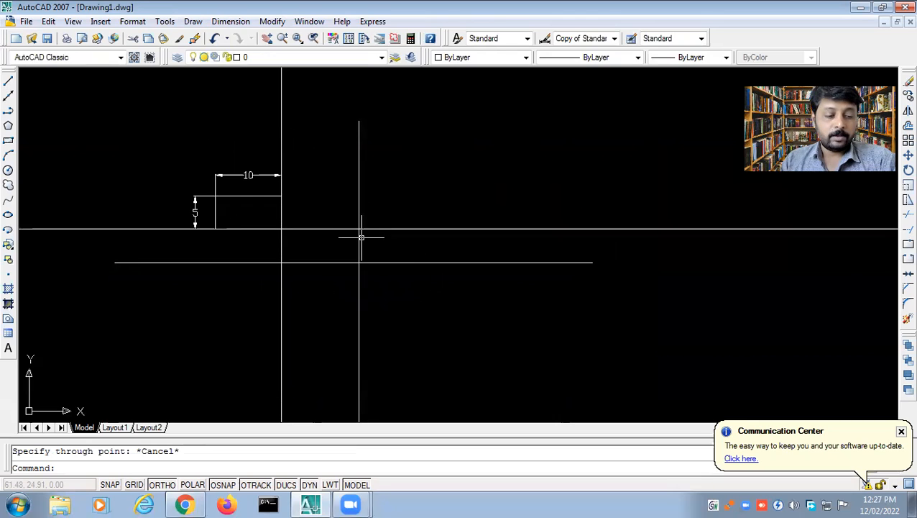
Erase the horizontal and vertical construction lines that pass through the rectangle's lower-right corner.
scroll(361, 237, "down", 4)
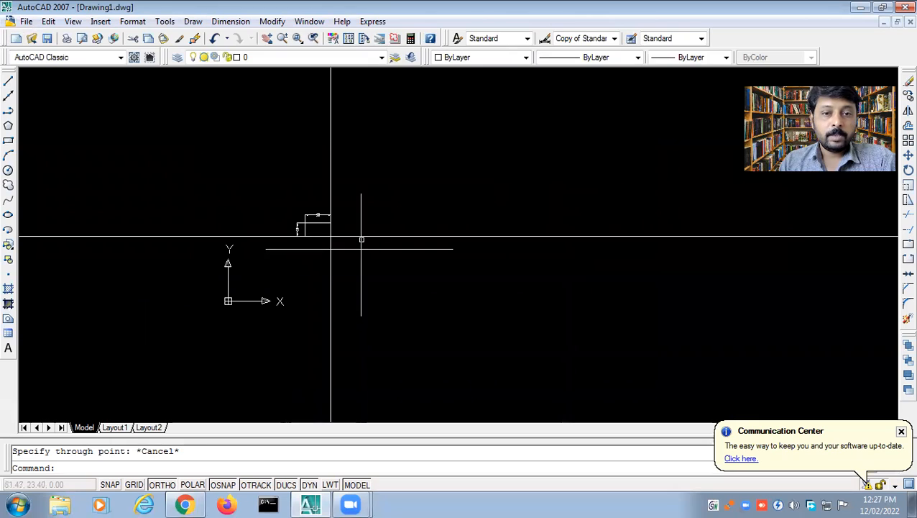
scroll(361, 239, "up", 3)
scroll(361, 239, "down", 5)
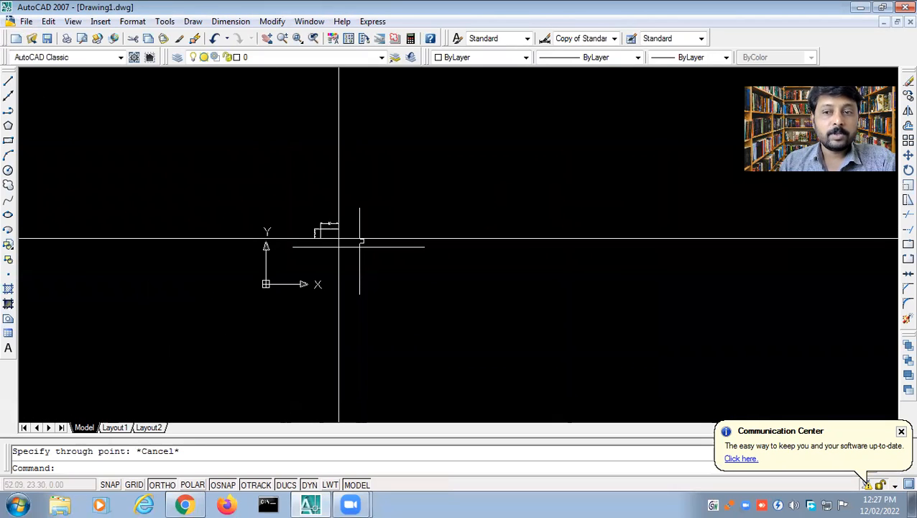
scroll(361, 242, "up", 4)
scroll(361, 240, "up", 2)
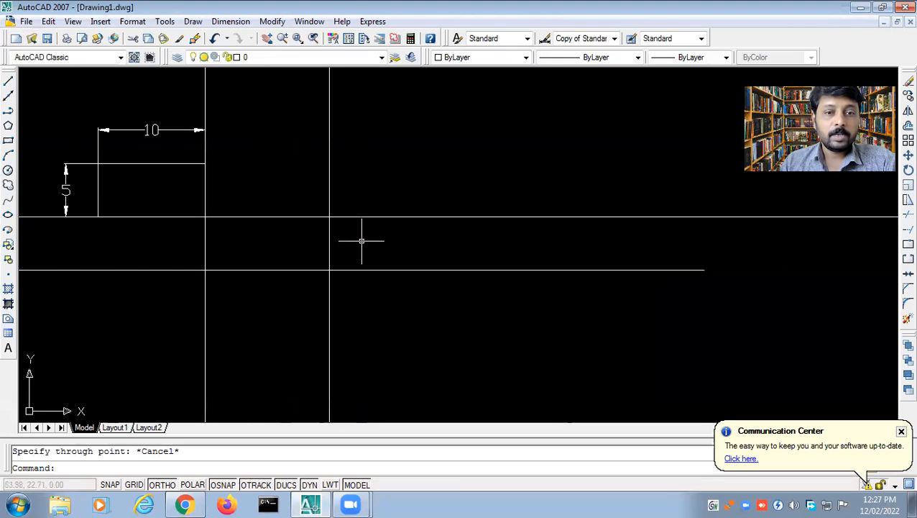
scroll(361, 241, "down", 4)
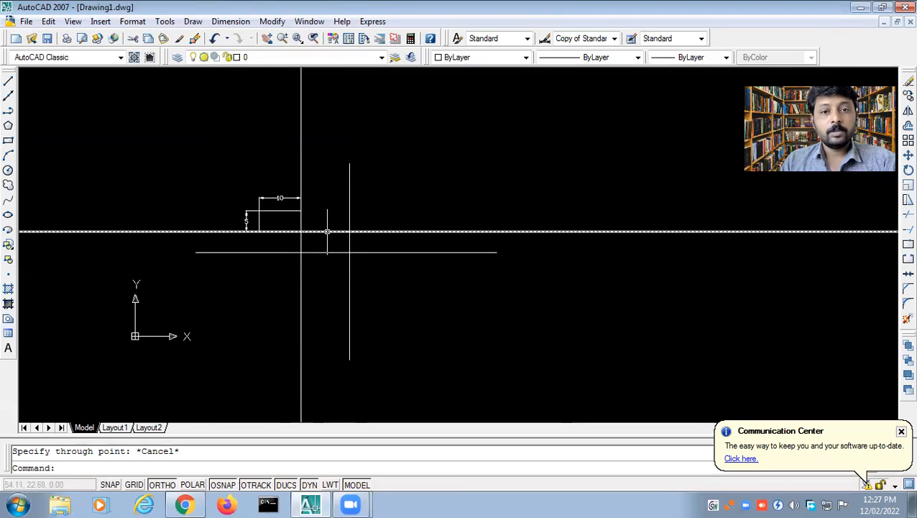
left_click(327, 231)
key("Delete")
left_click(305, 166)
left_click(298, 156)
key("Delete")
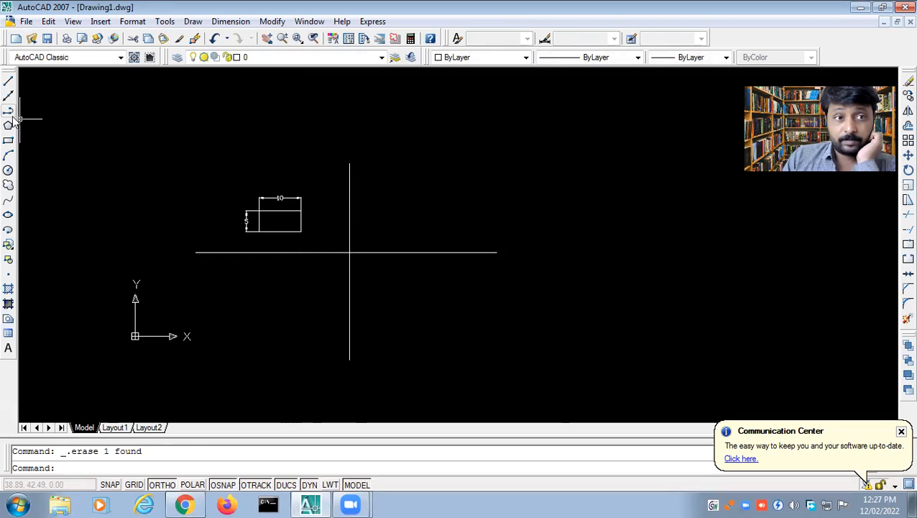
Start a polyline in the empty area right of the crossing lines, turn Ortho off, and draw a 20 mm first segment at 0°.
left_click(193, 21)
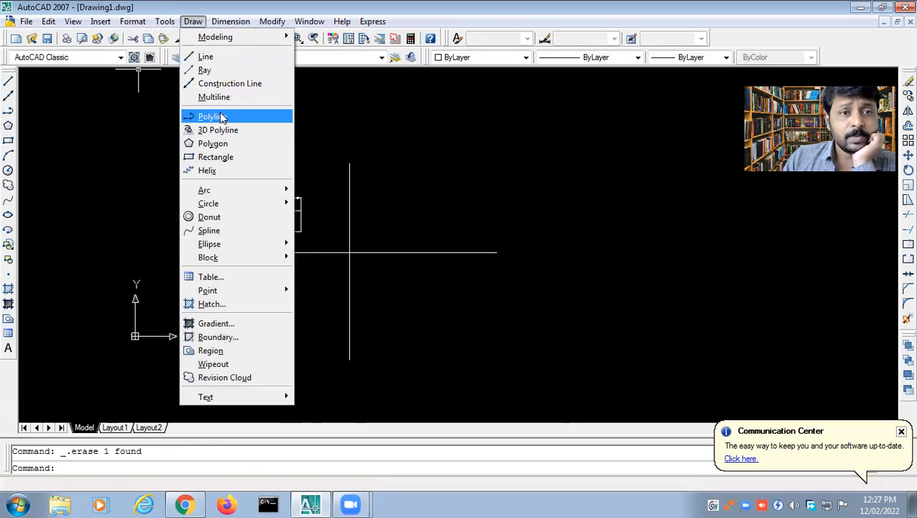
left_click(217, 117)
middle_click_drag(419, 184, 268, 189)
middle_click_drag(378, 189, 225, 189)
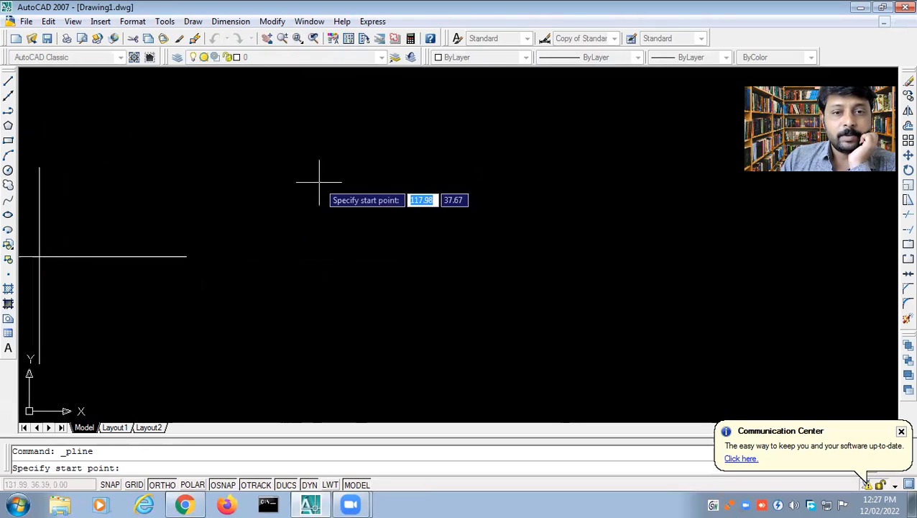
left_click(273, 161)
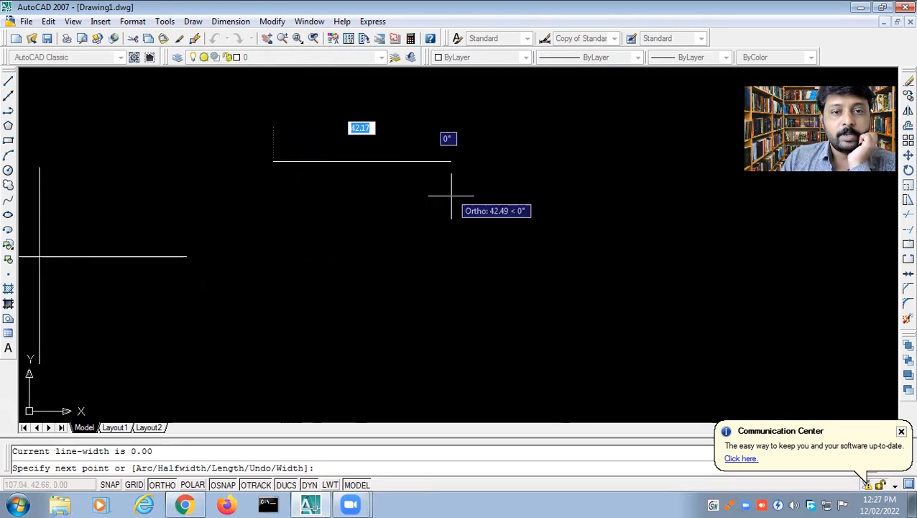
key("F8")
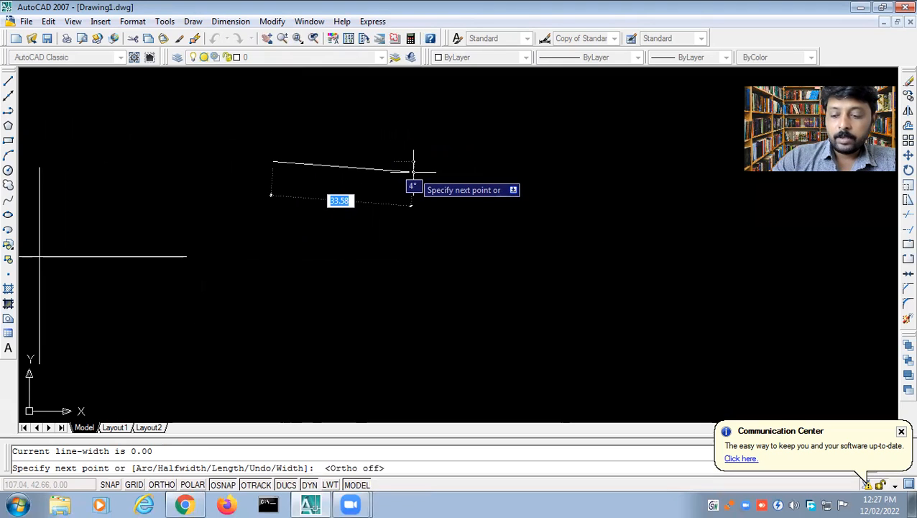
type("10")
key("Tab")
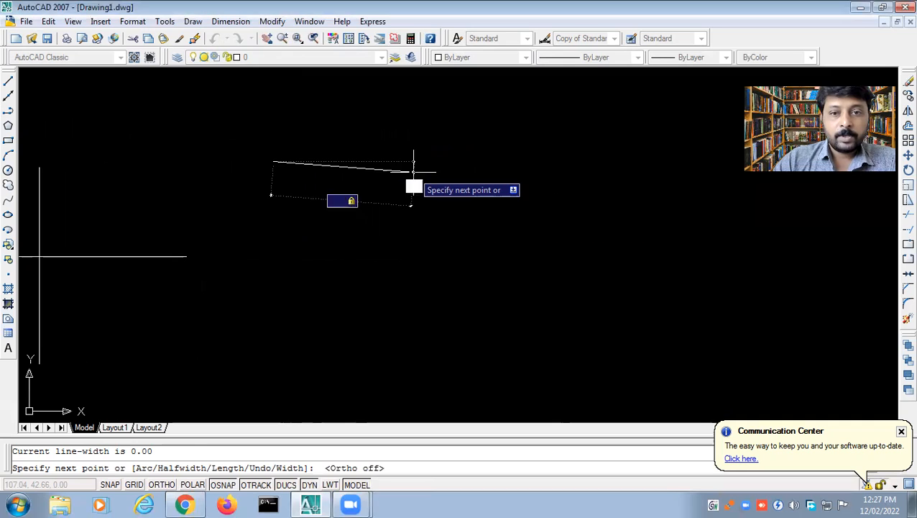
type("0")
key("Return")
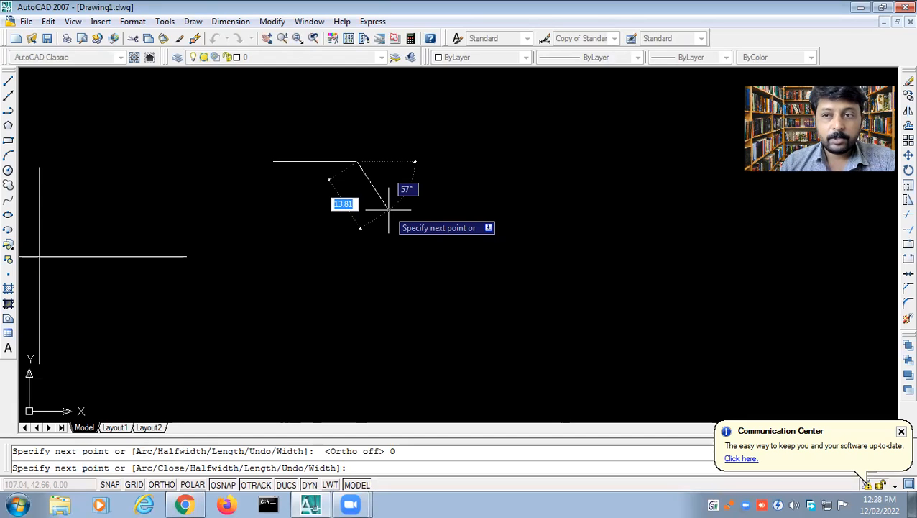
Continue the polyline with an arc segment whose endpoint lies 20 mm straight below the first segment's end, at 90°.
type("a")
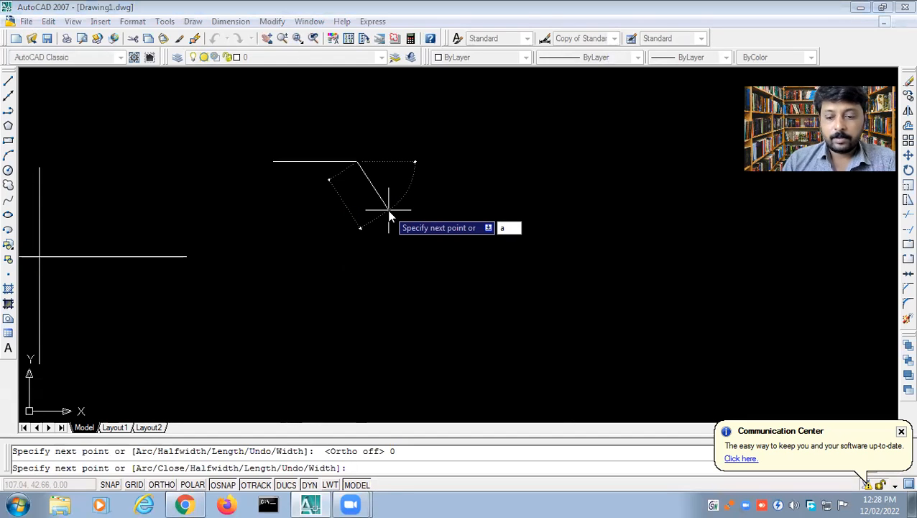
key("Return")
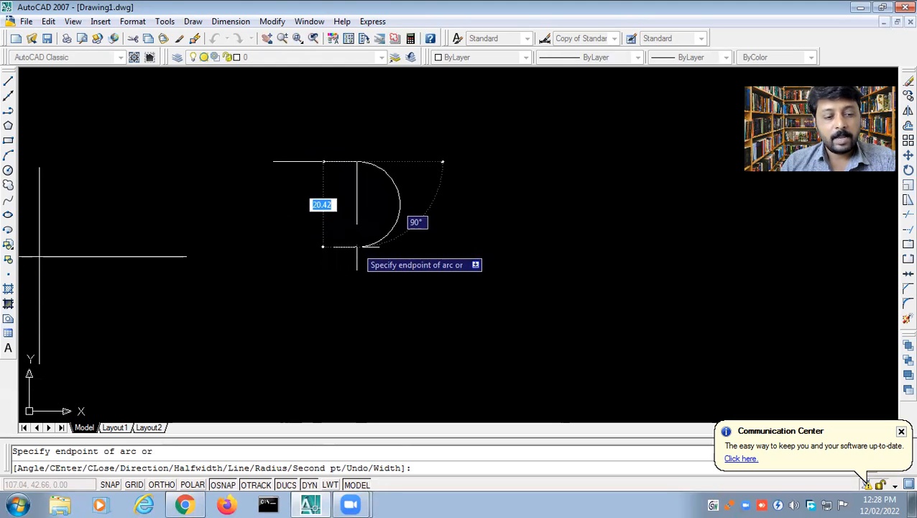
type("20")
key("Tab")
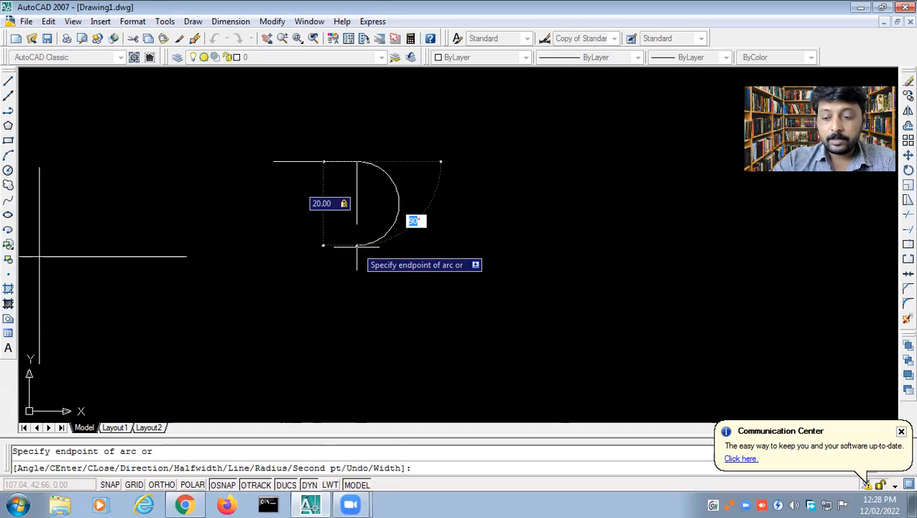
type("90")
key("Return")
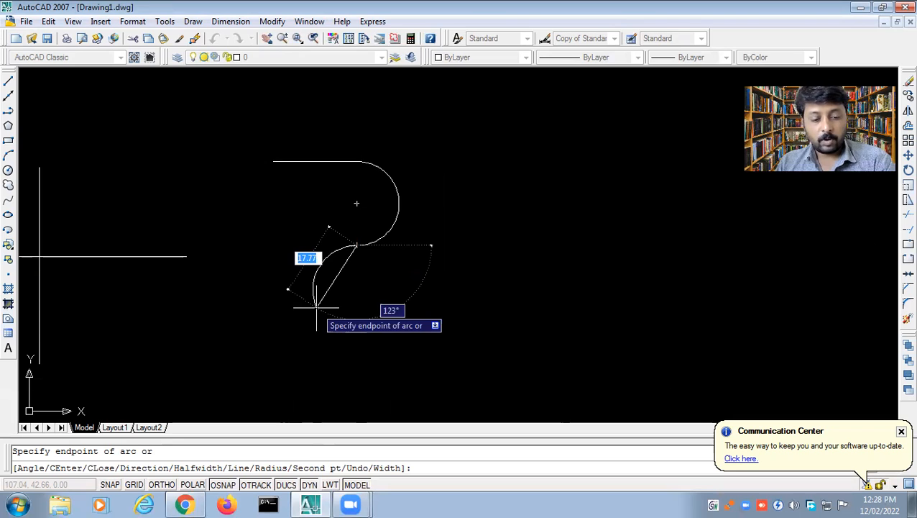
Switch the polyline back to line mode, draw a straight segment to its start point, and finish it.
type("l")
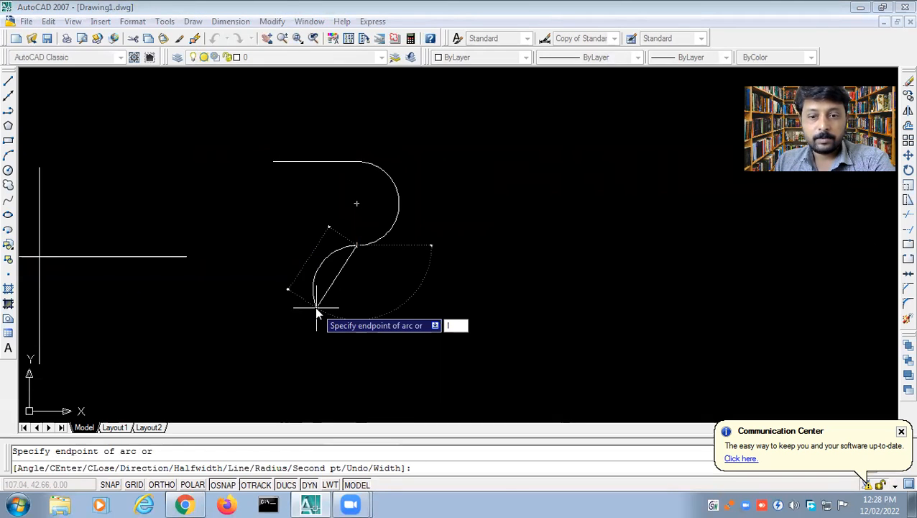
key("Return")
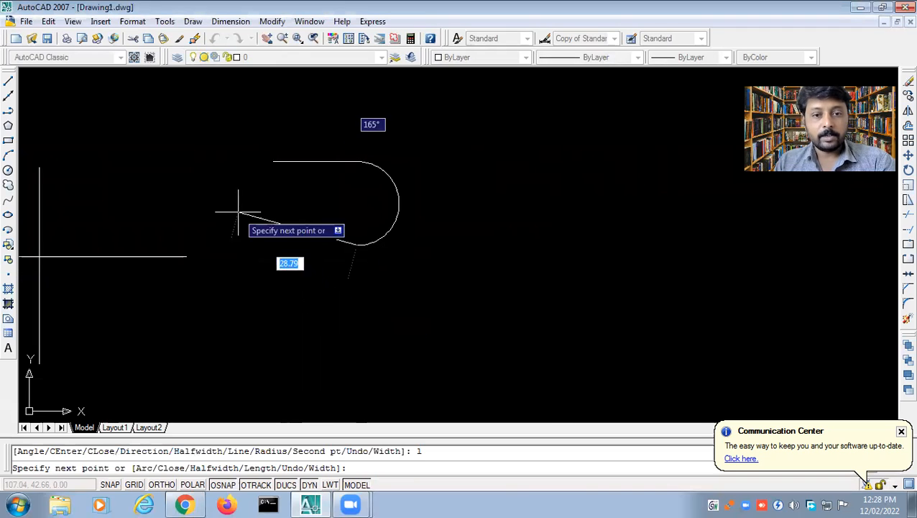
left_click(273, 161)
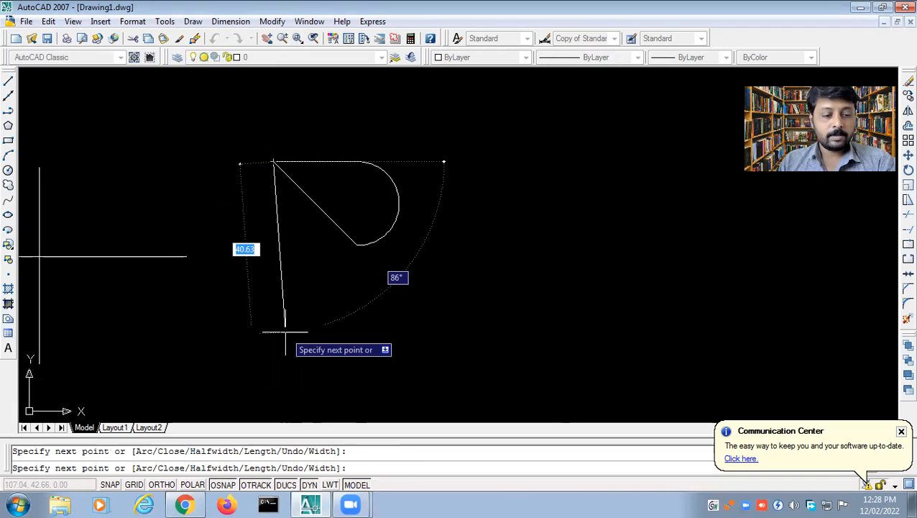
key("Return")
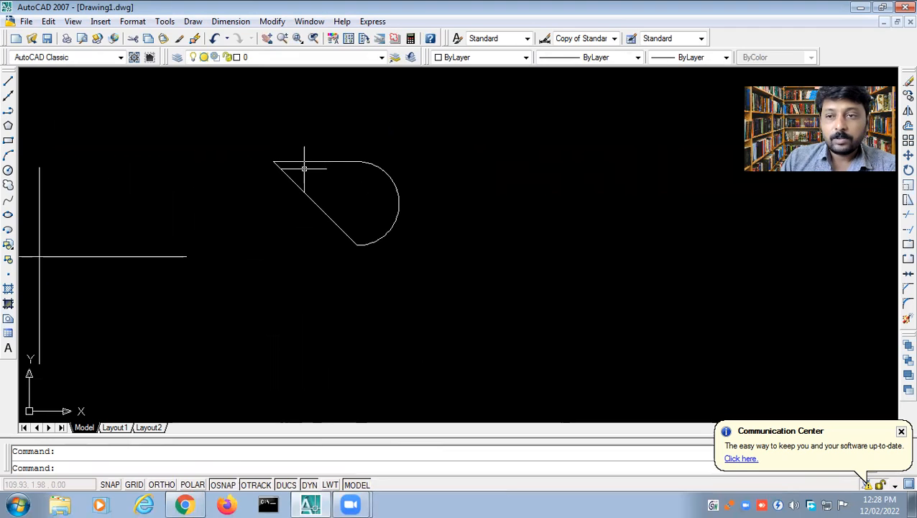
Draw a 5-sided polygon to the right of the polyline shape, inscribed in a circle of radius 25 mm.
left_click(193, 21)
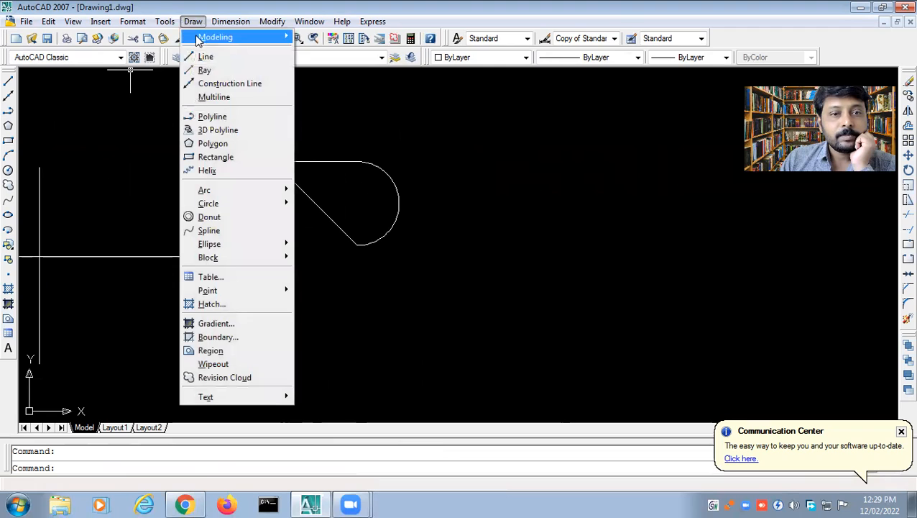
left_click(225, 144)
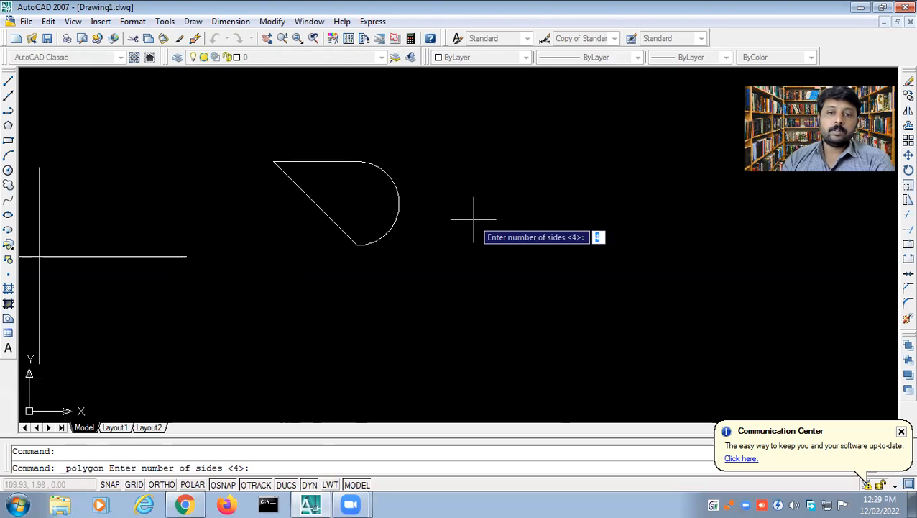
mouse_move(469, 215)
middle_mouse_down()
mouse_move(467, 229)
mouse_move(285, 241)
middle_mouse_up()
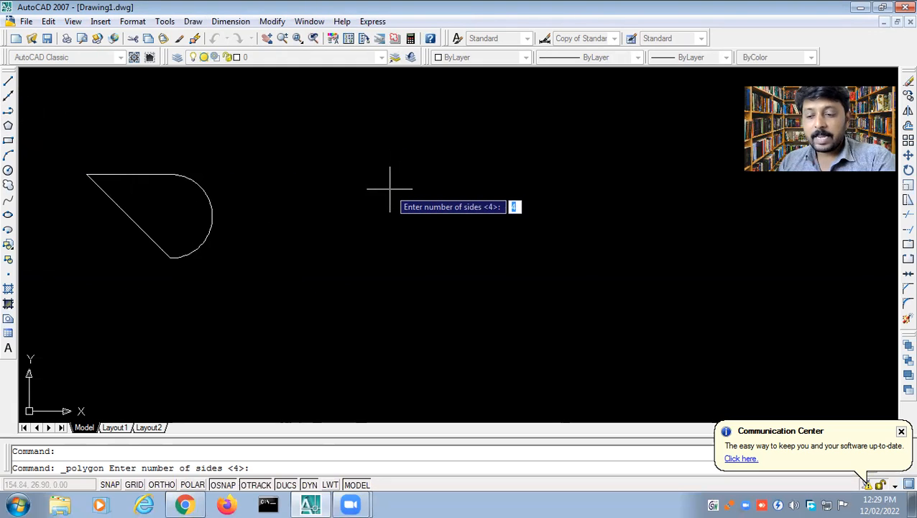
type("5")
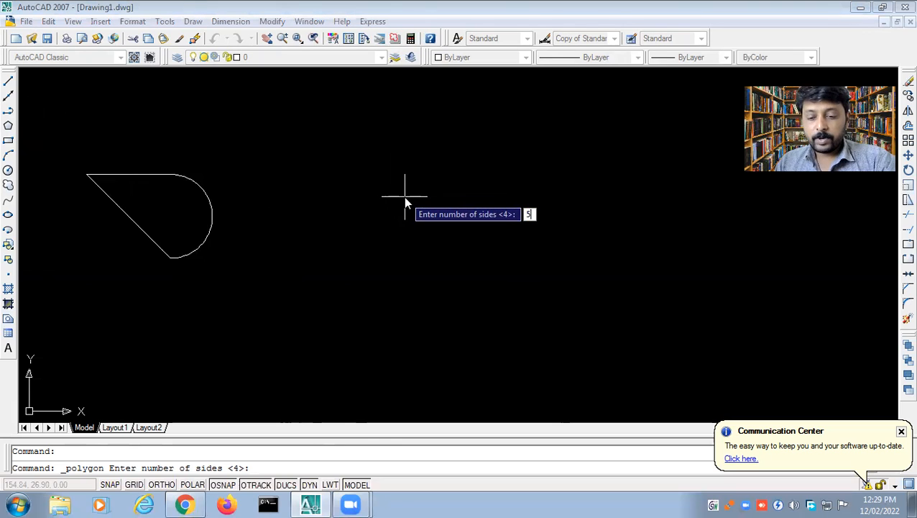
key("Return")
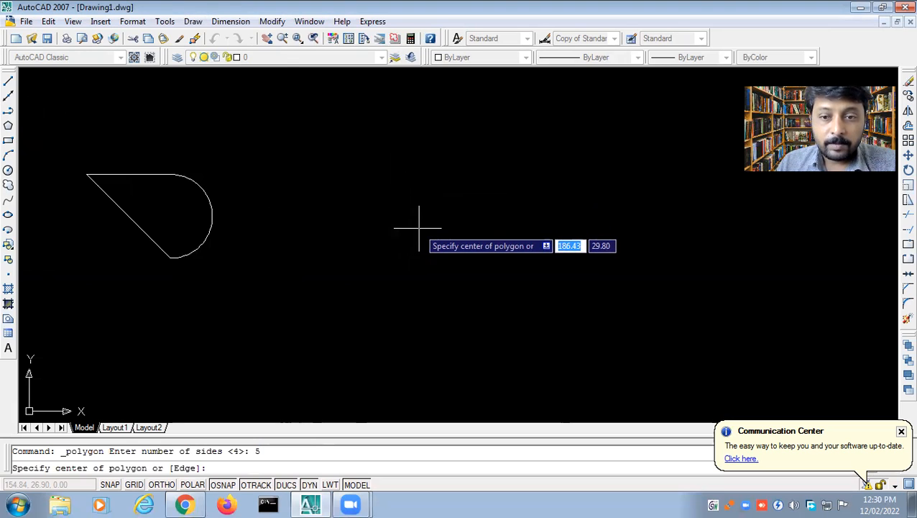
left_click(419, 228)
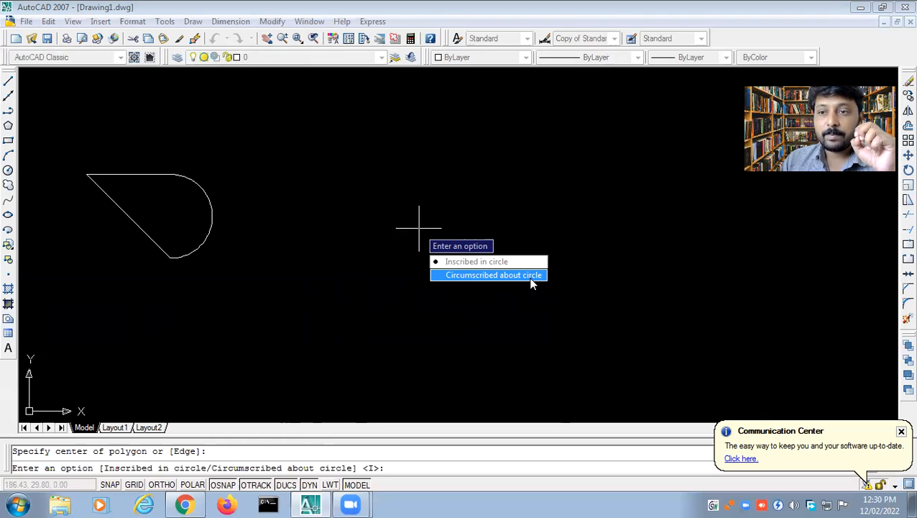
left_click(476, 263)
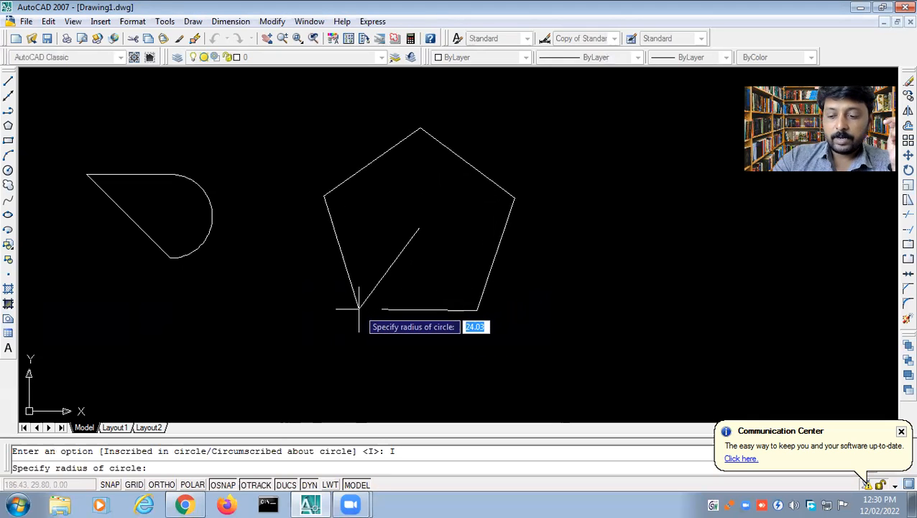
type("25")
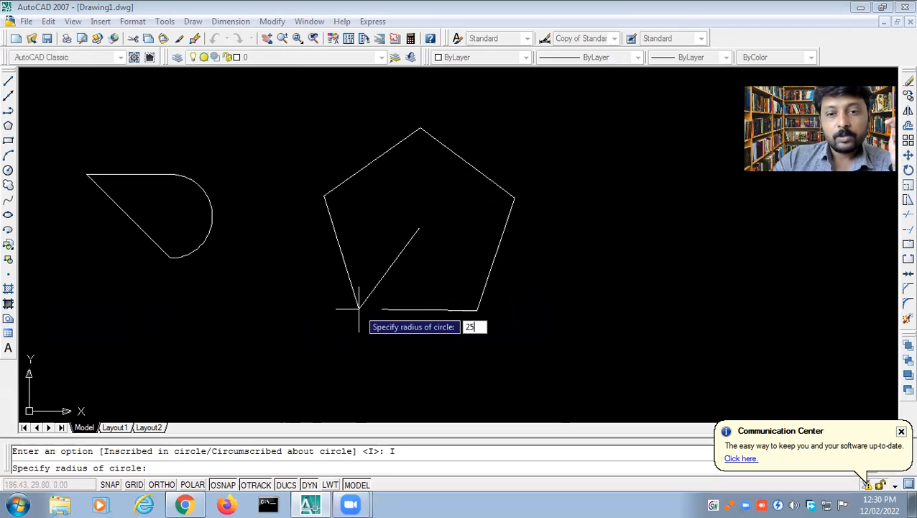
key("Return")
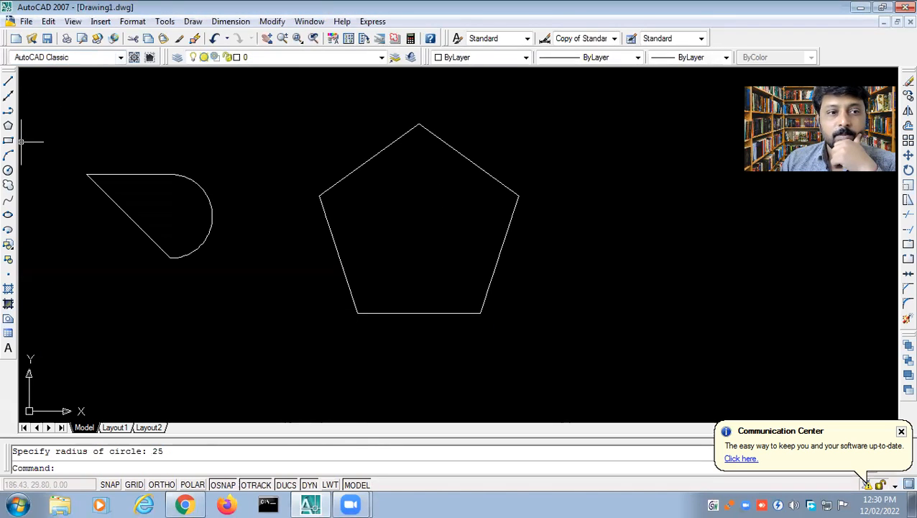
Draw three circles centred on the pentagon's lower-left, right and left vertices, each with its radius reaching an adjacent vertex.
left_click(8, 170)
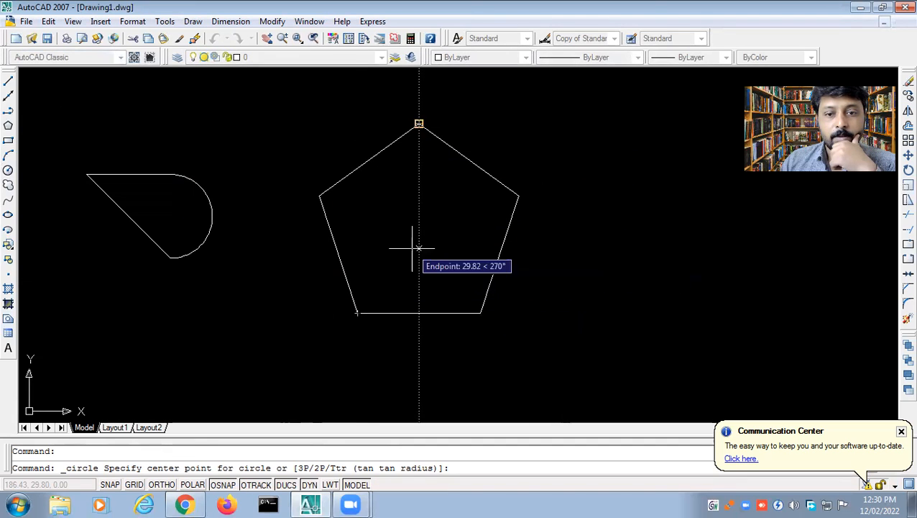
left_click(357, 313)
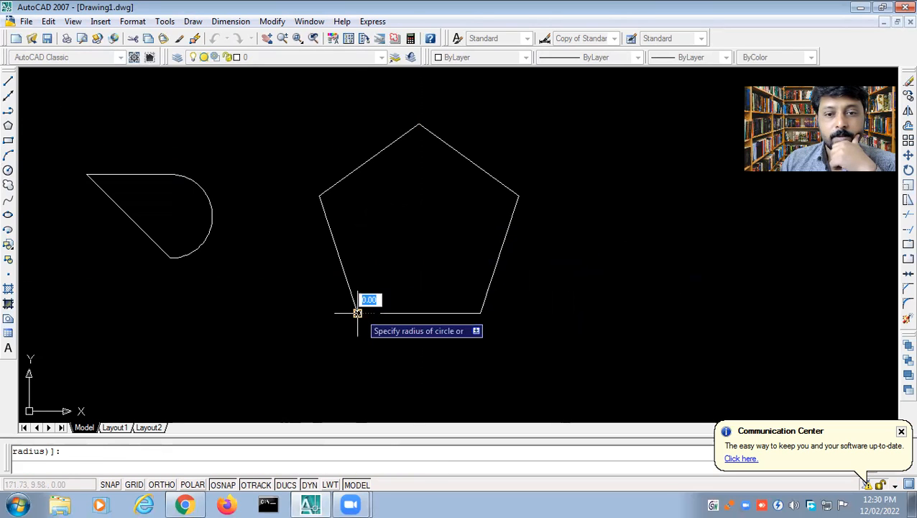
left_click(481, 312)
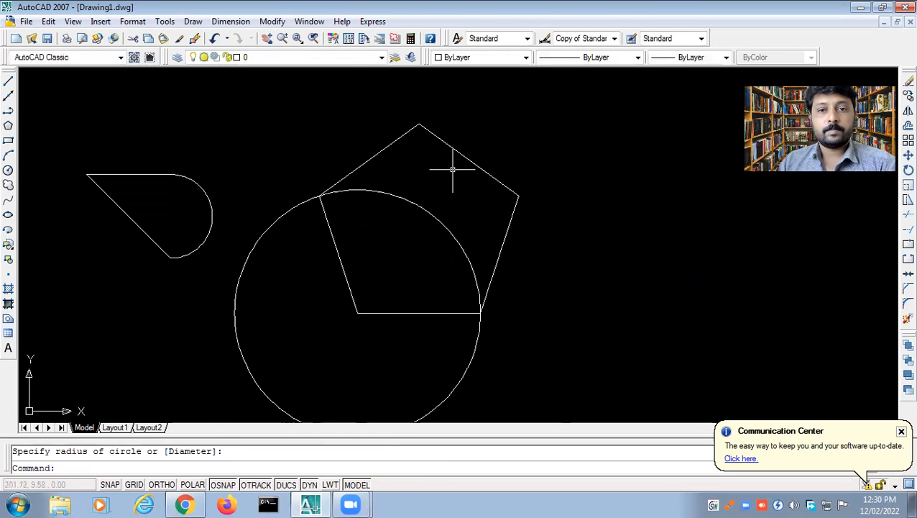
key("Return")
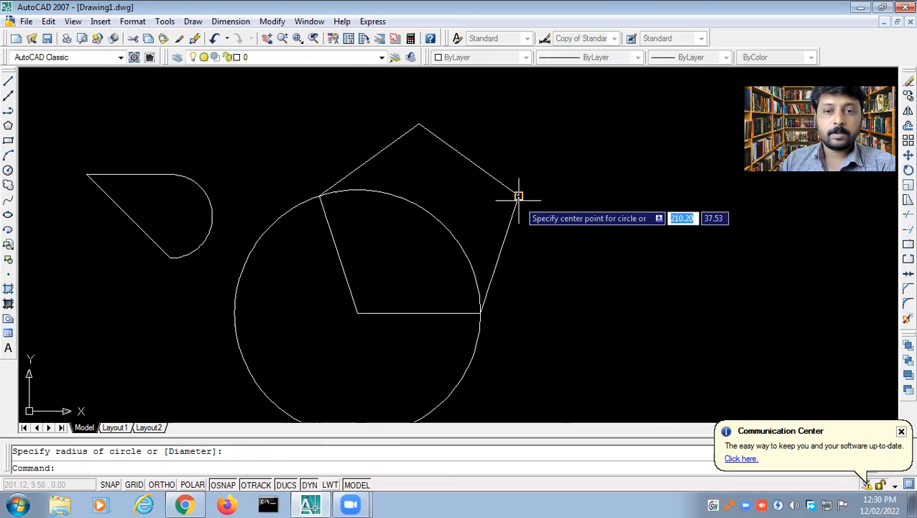
left_click(518, 196)
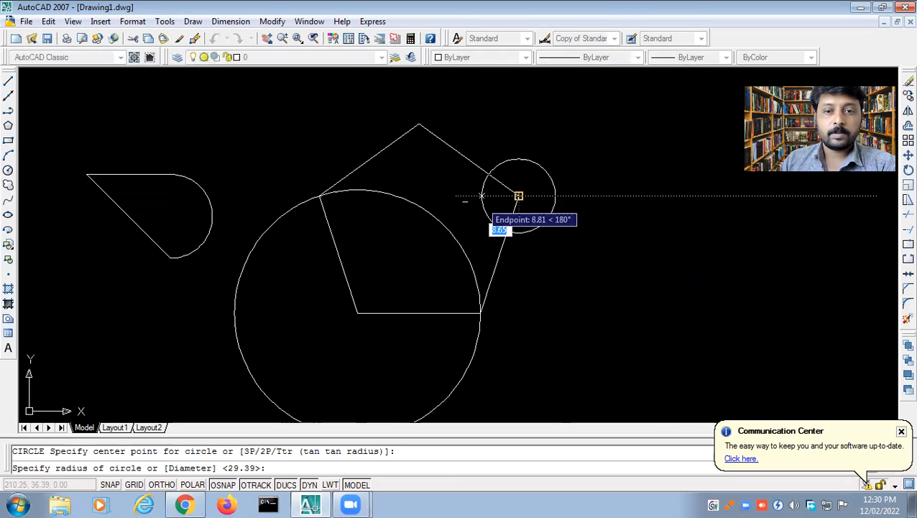
left_click(419, 124)
key("Return")
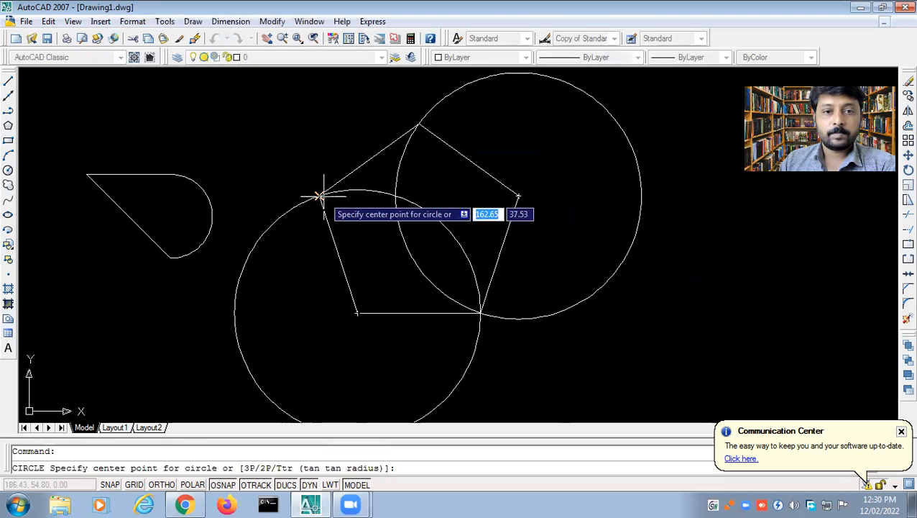
left_click(320, 196)
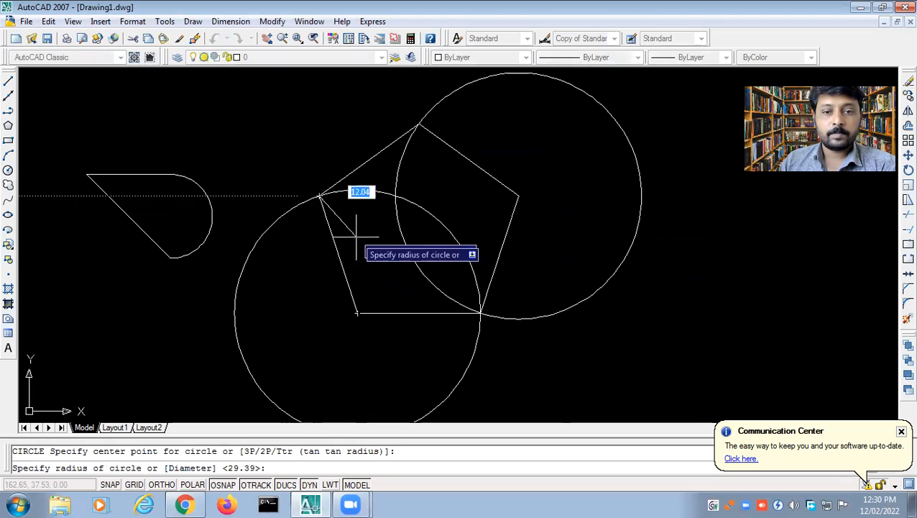
left_click(358, 314)
Start another circle at the pentagon's right vertex, cancel it, and undo the three vertex circles.
key("Return")
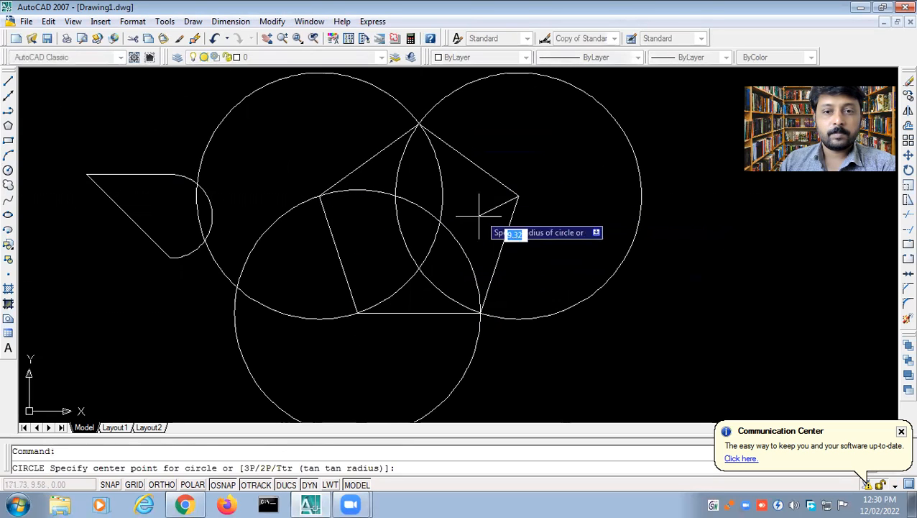
left_click(517, 195)
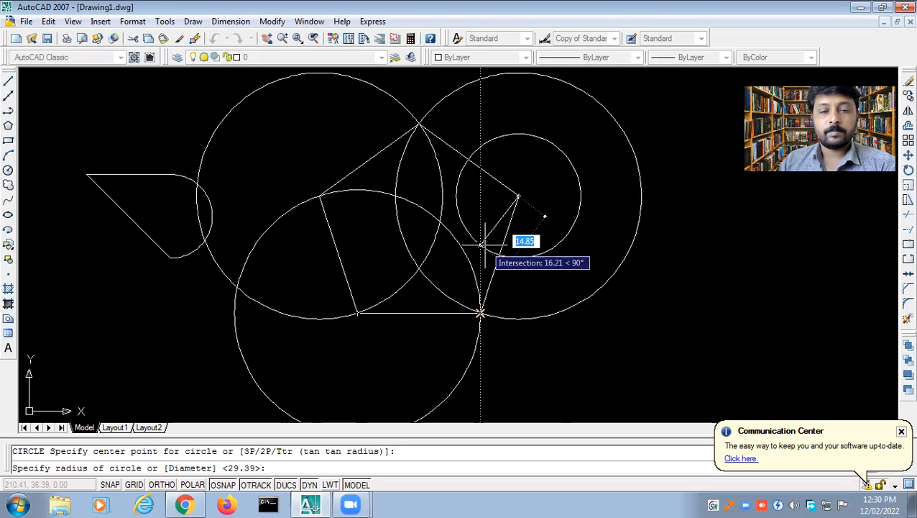
key("Escape")
key("ctrl+z")
key("ctrl+z")
key("ctrl+z")
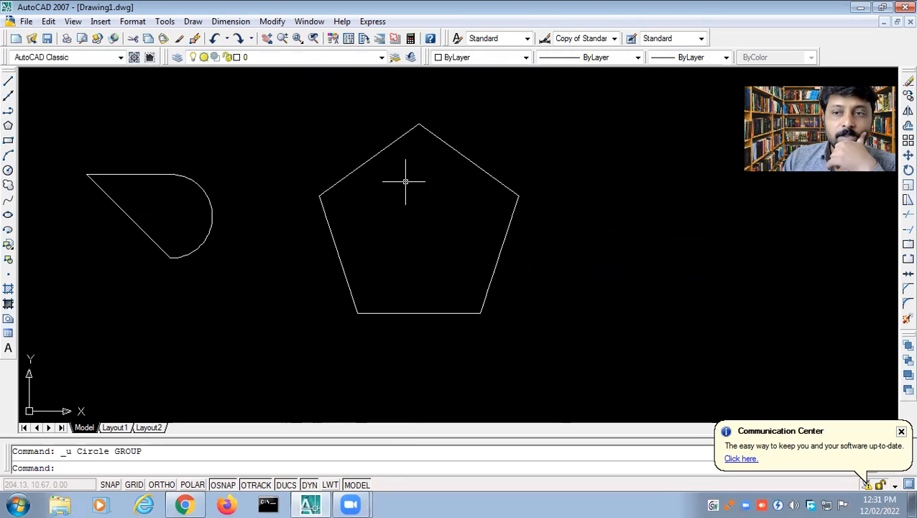
With Ortho on, draw a vertical line about 34 mm long from the pentagon's apex down into its interior.
left_click(7, 81)
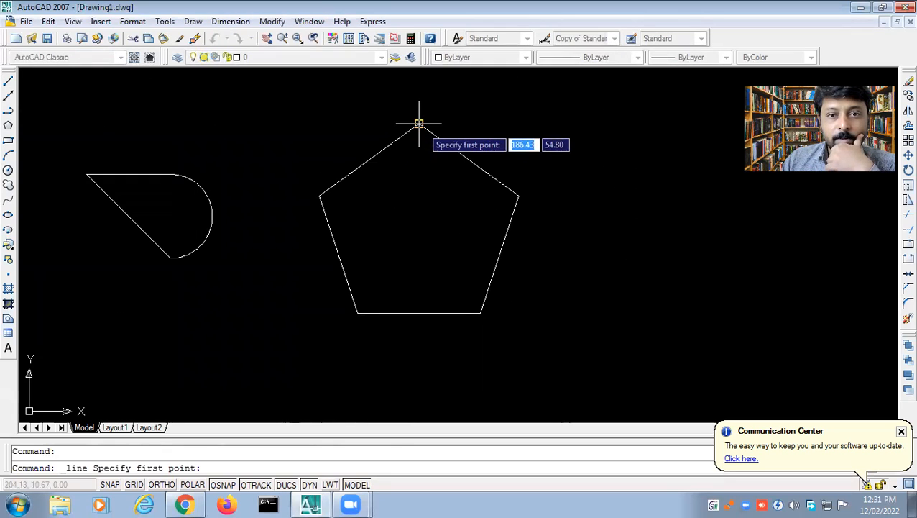
left_click(419, 125)
key("F8")
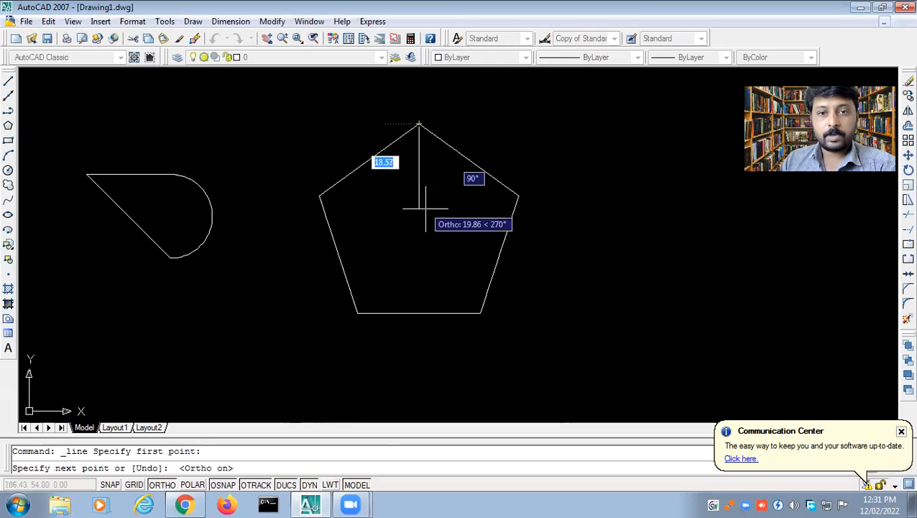
left_click(423, 264)
key("Return")
With Ortho off, draw a line about 56 mm long from the pentagon's left vertex, sloping down 18° past its right side.
key("Return")
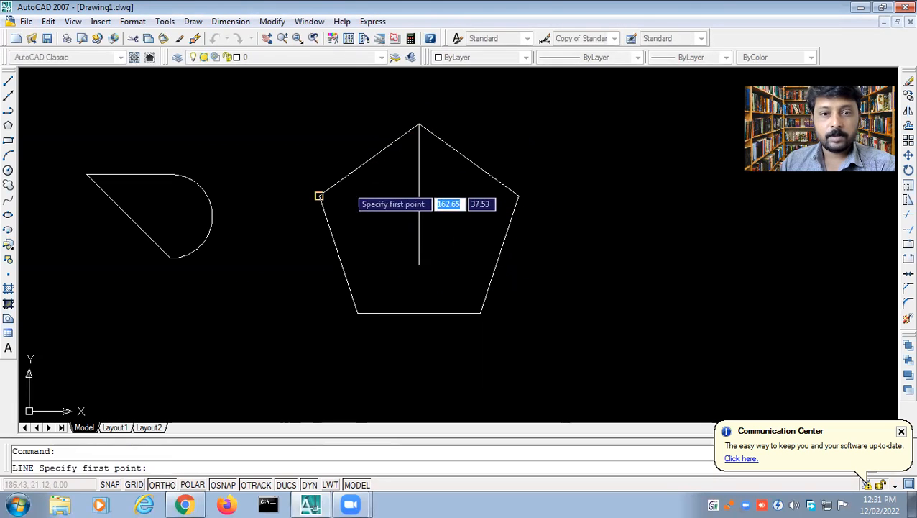
left_click(319, 196)
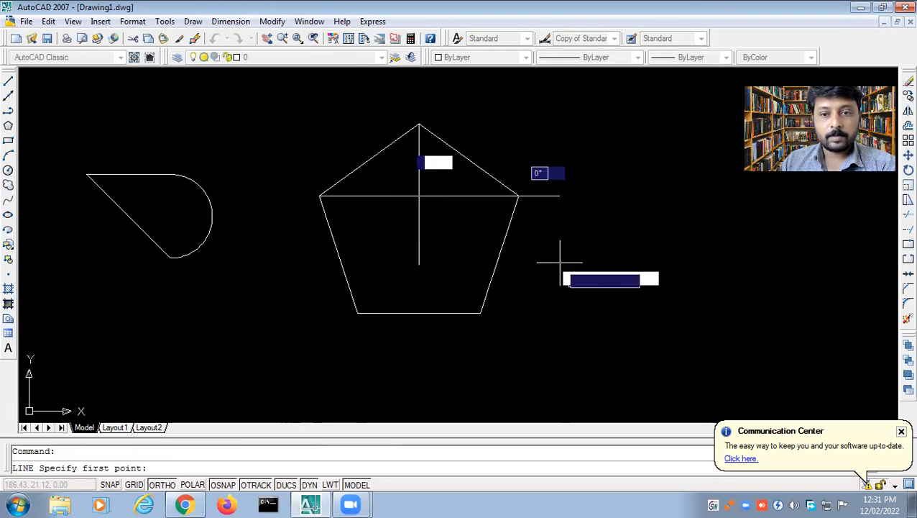
key("F8")
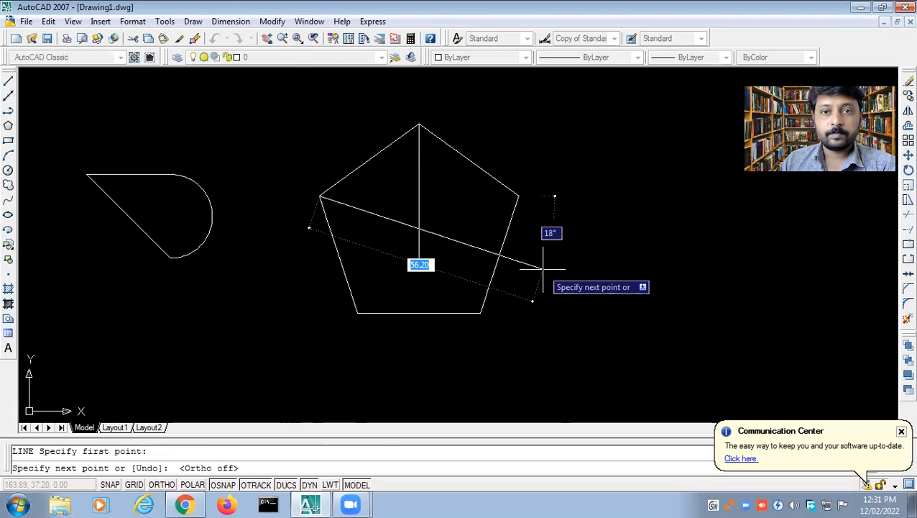
left_click(542, 268)
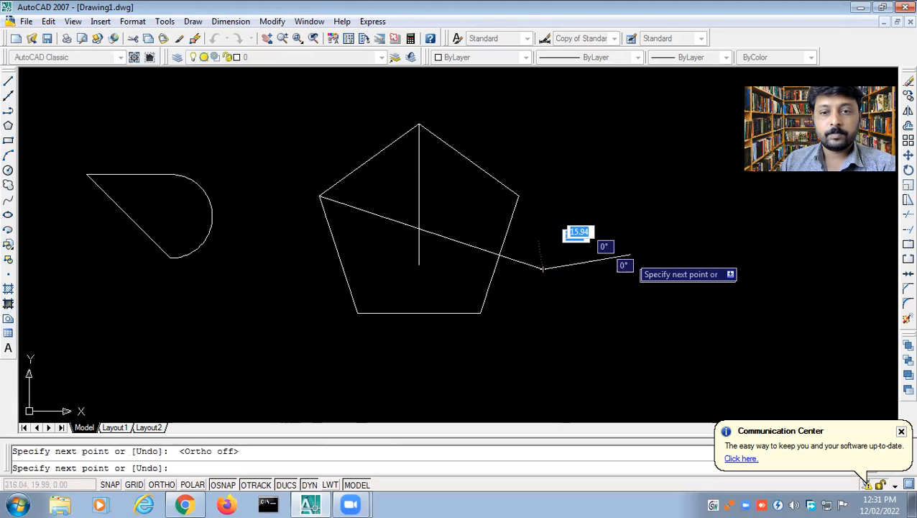
key("Escape")
Delete the sloping line and the vertical line crossing the pentagon.
left_click(522, 263)
key("Delete")
left_click(420, 232)
key("Delete")
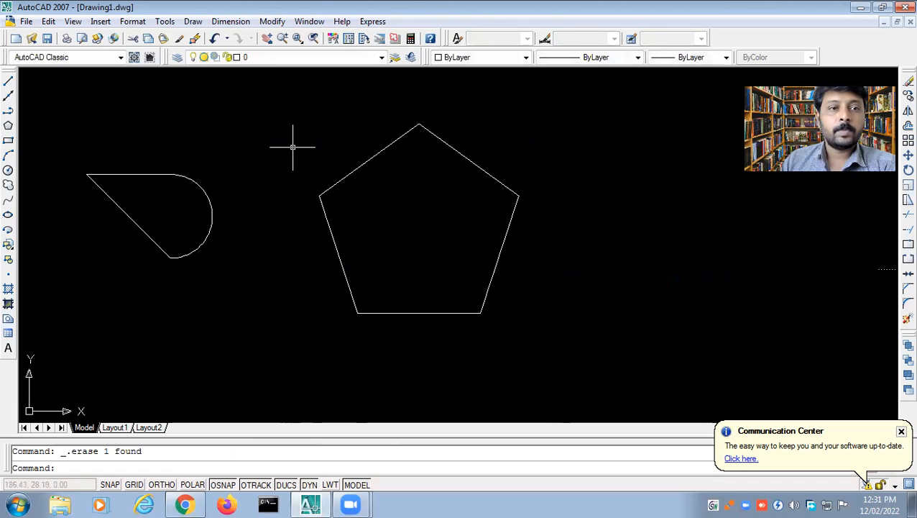
Draw a second 5-sided polygon to the right of the first pentagon, circumscribed about a circle of radius 25 mm.
left_click(7, 126)
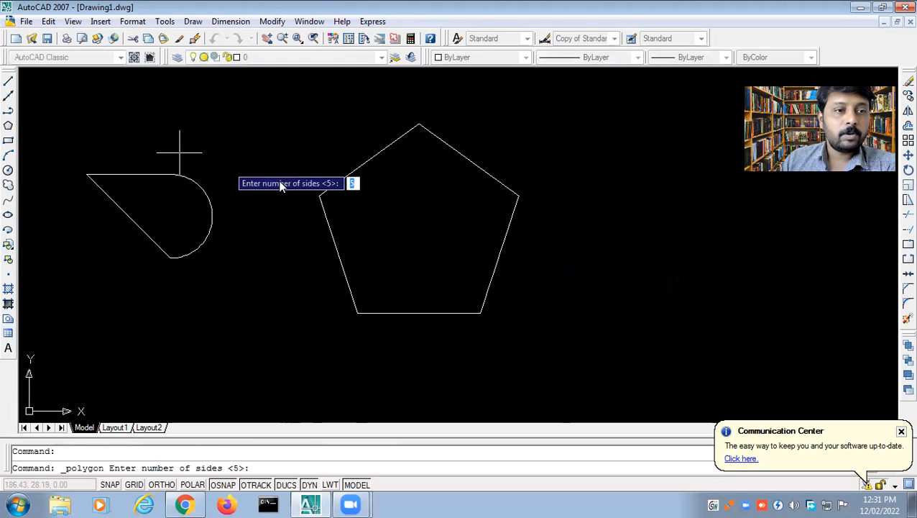
middle_click_drag(508, 242, 338, 242)
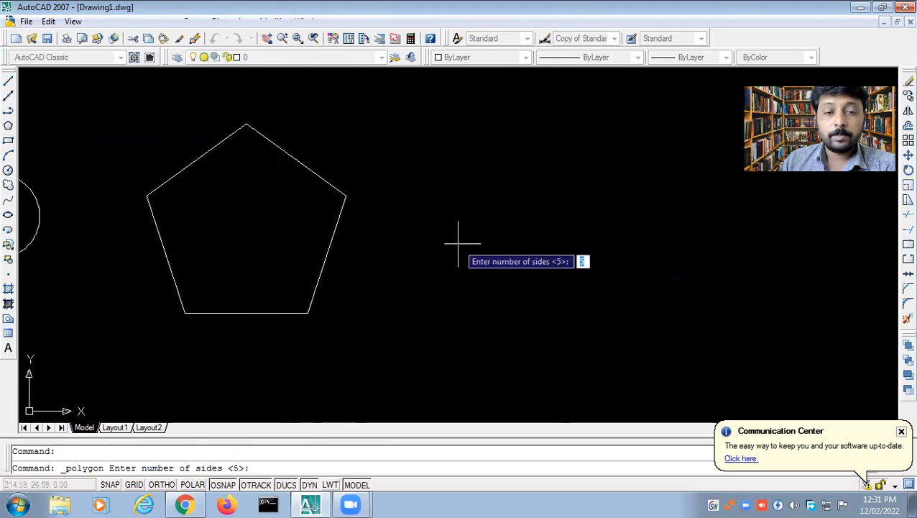
key("Return")
left_click(494, 236)
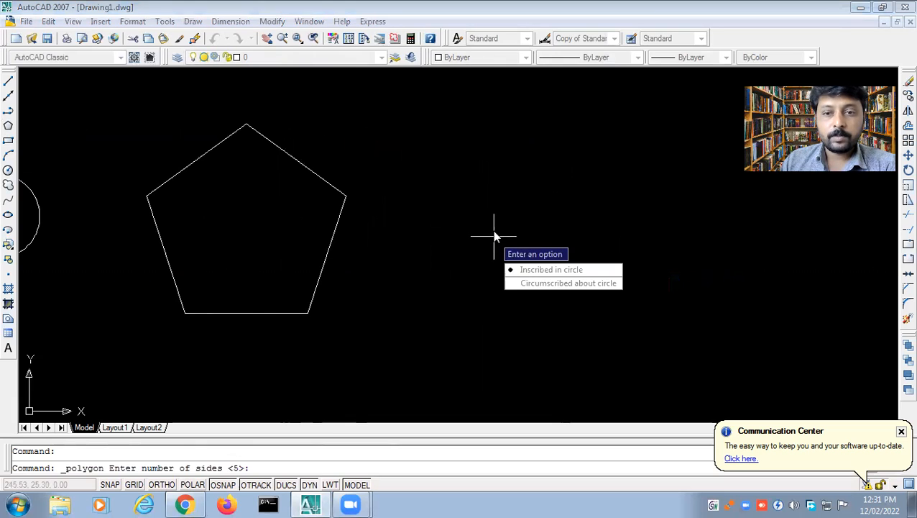
left_click(532, 287)
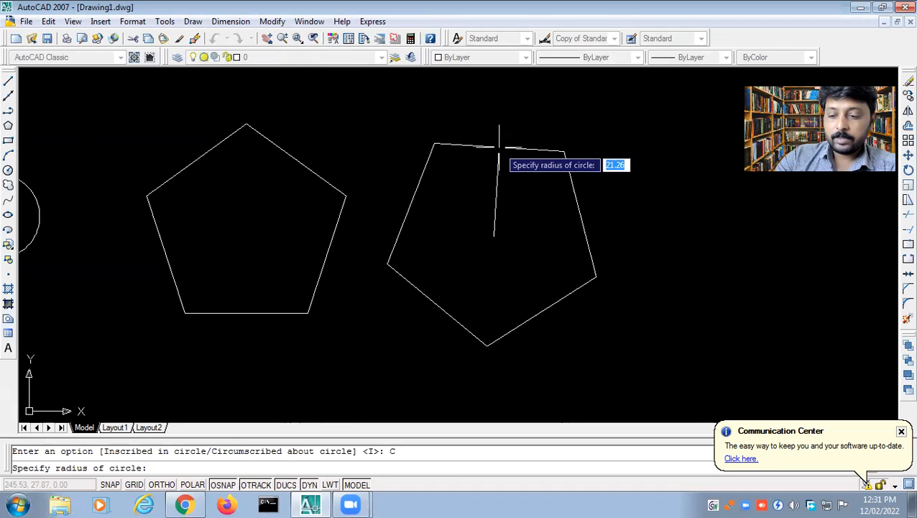
type("2")
key("Return")
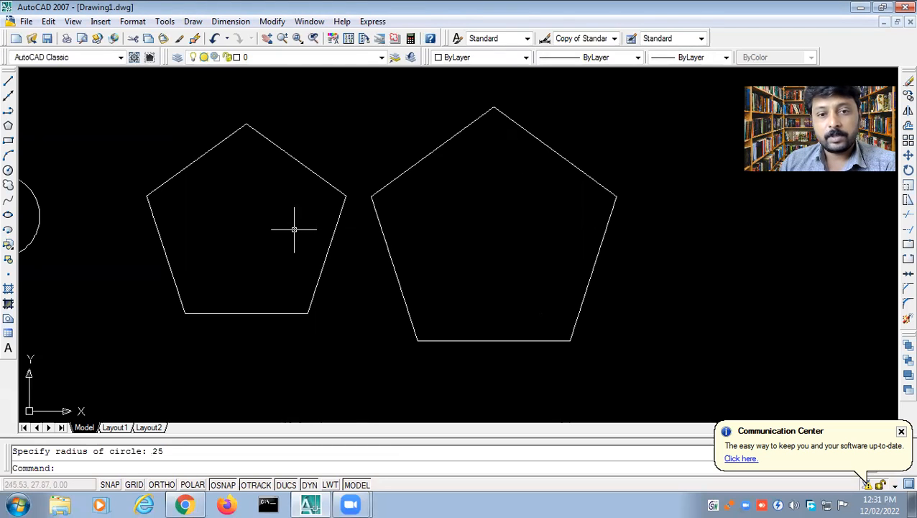
Draw a circle of radius 25 mm near the centre of the circumscribed pentagon.
left_click(327, 247)
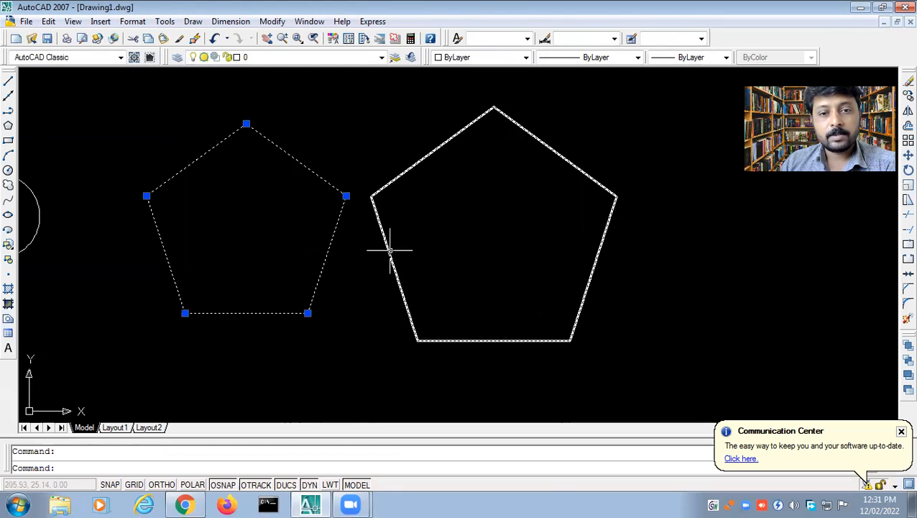
left_click(389, 253)
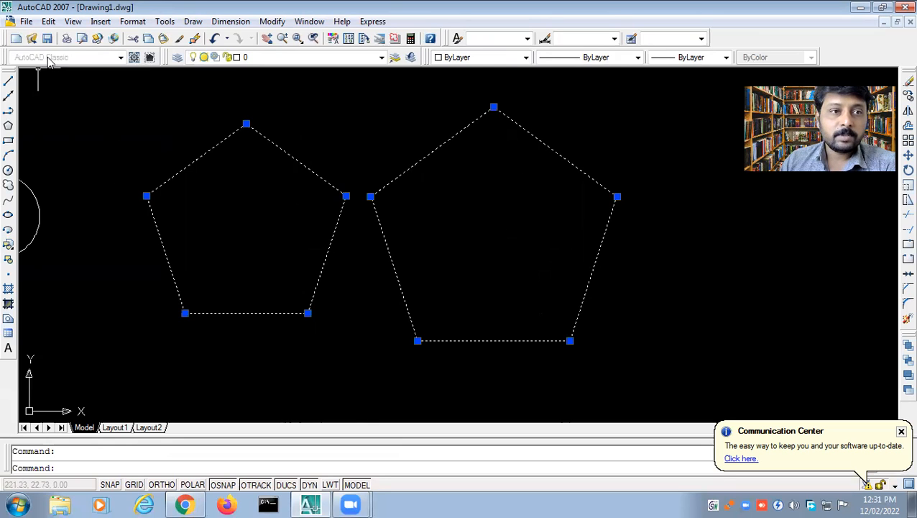
left_click(8, 170)
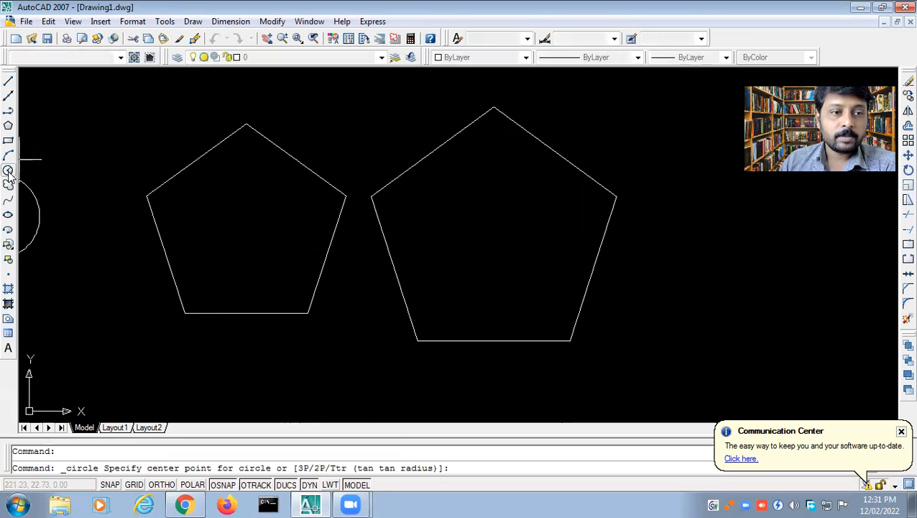
left_click(496, 239)
type("25")
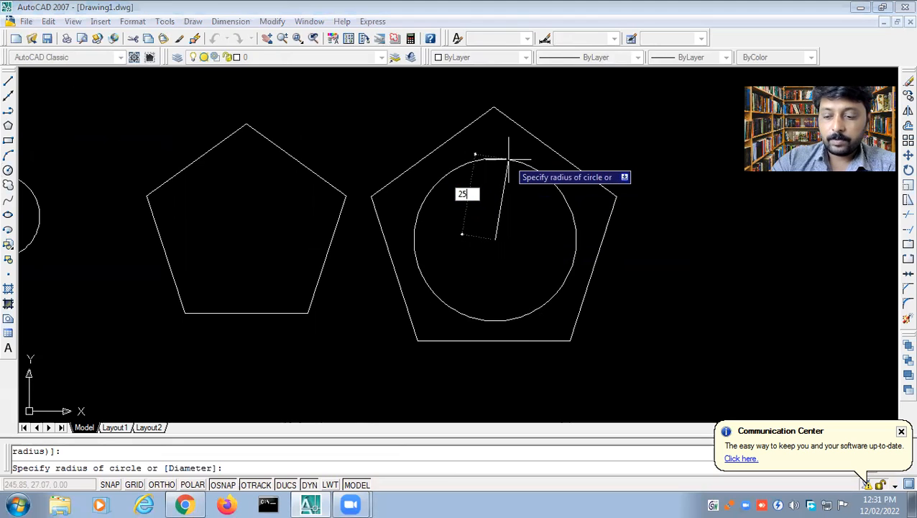
key("Return")
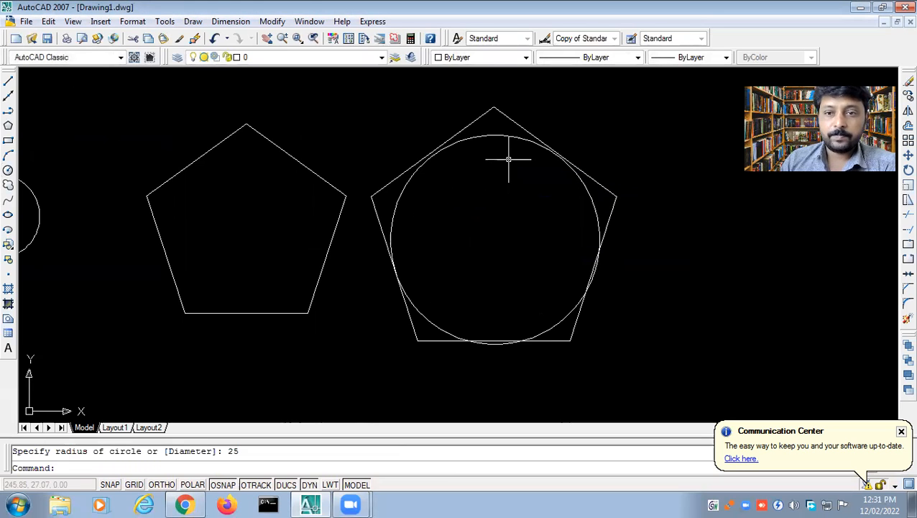
Move the circle about 0.7 mm up and slightly left so it touches the sides of the circumscribed pentagon.
left_click(567, 184)
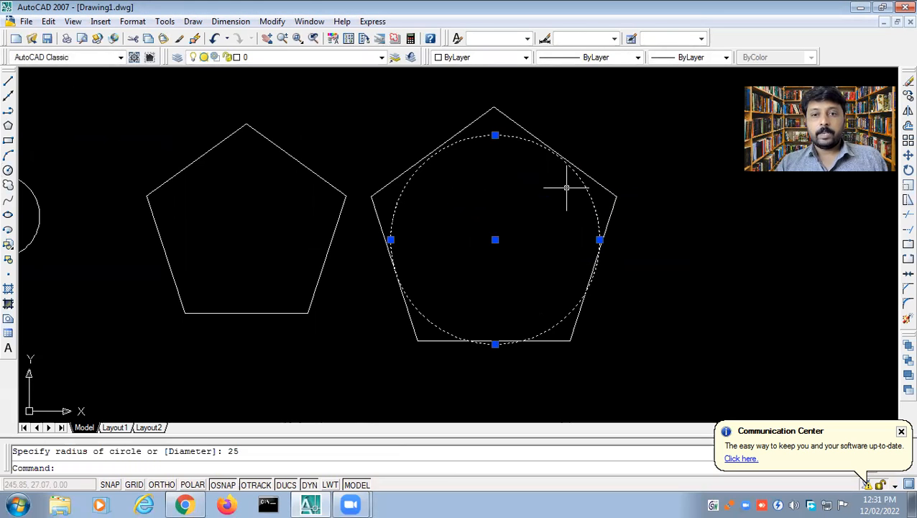
left_click(267, 39)
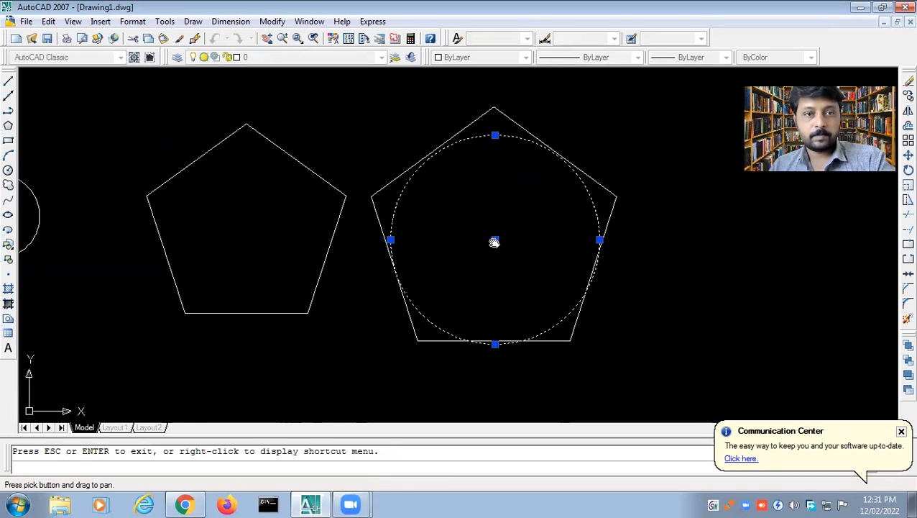
key("Escape")
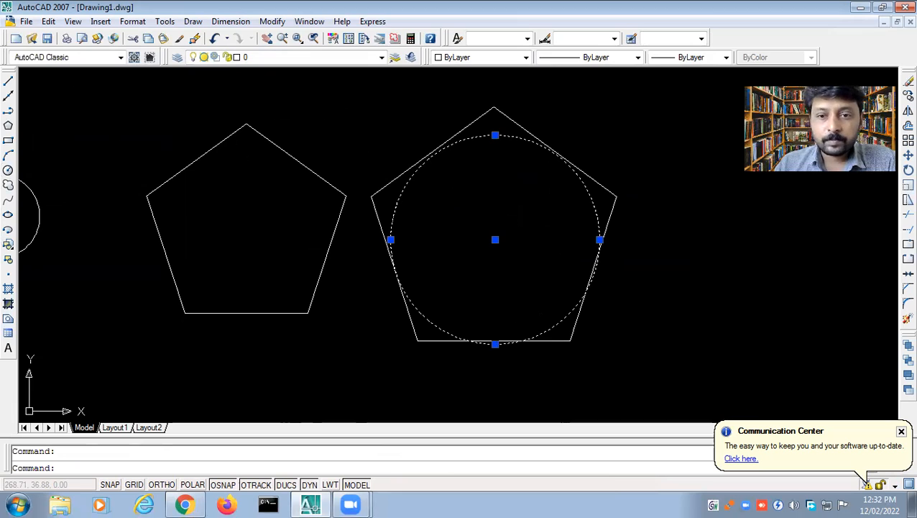
left_click(907, 156)
left_click(496, 245)
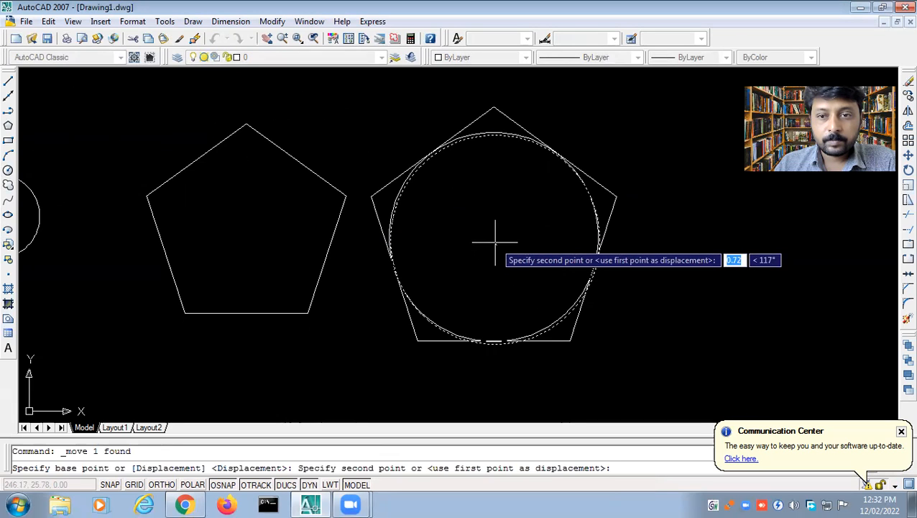
left_click(495, 243)
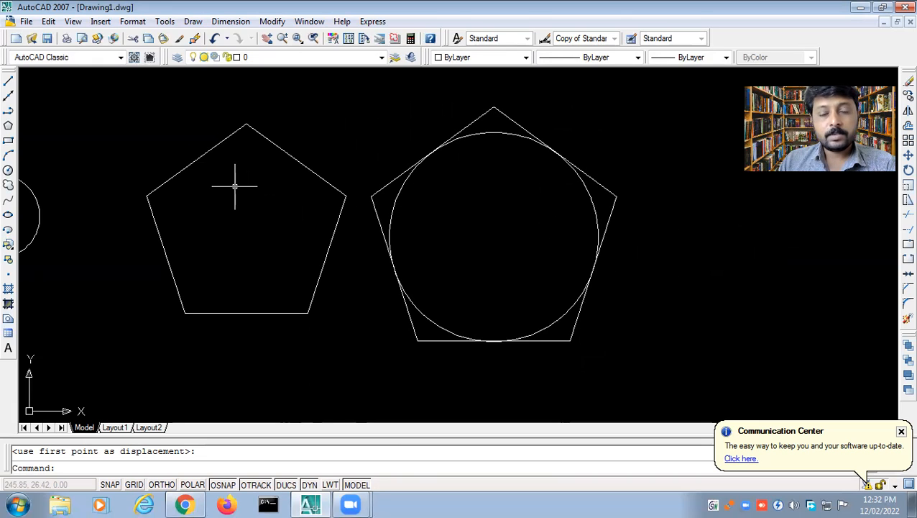
Copy the circle from its centre onto the inscribed pentagon so it passes through that pentagon's vertices.
left_click(401, 193)
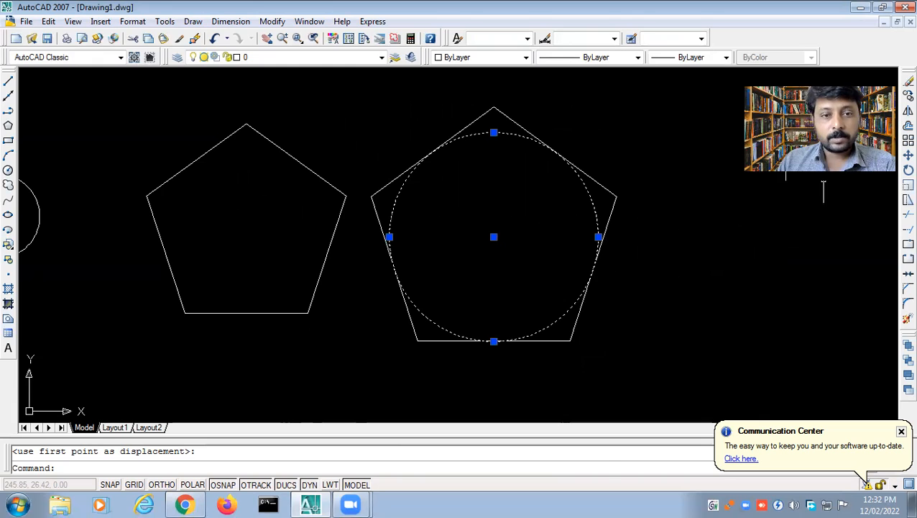
left_click(908, 95)
left_click(494, 237)
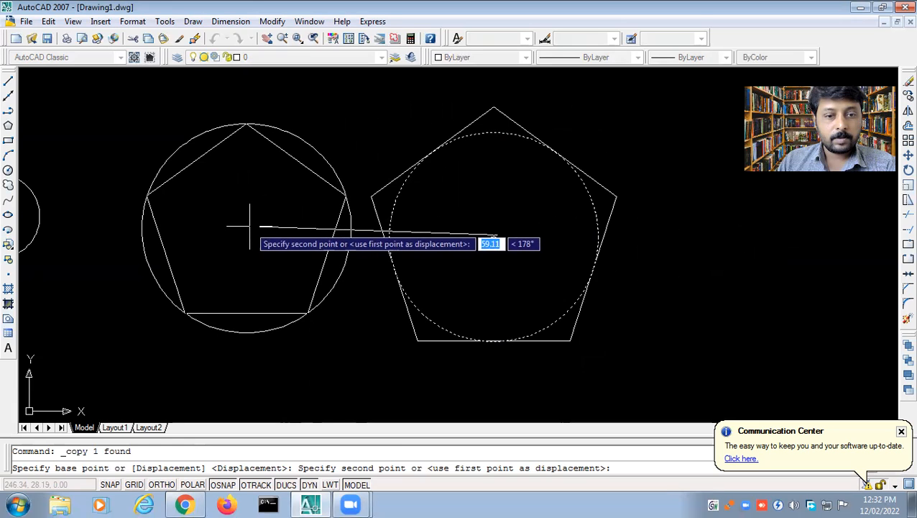
left_click(250, 228)
key("Return")
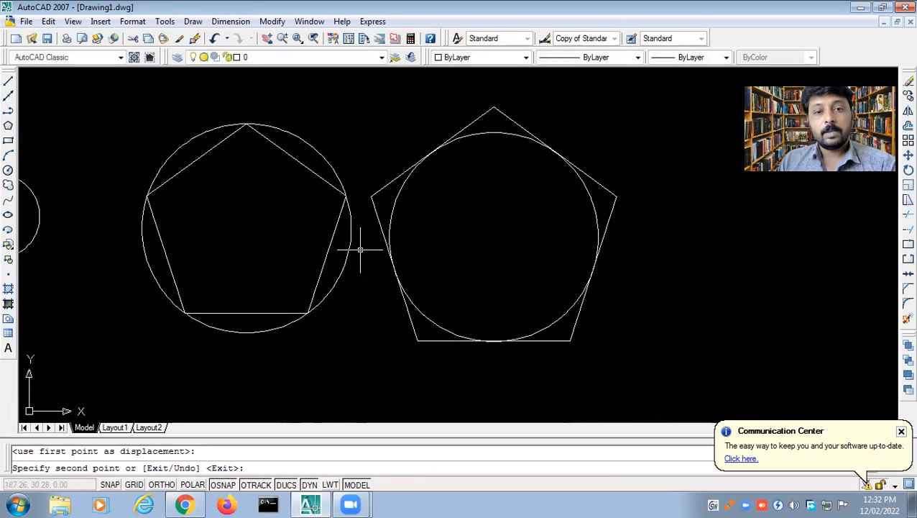
End the circle copying and dismiss the Communication Center notification.
key("Escape")
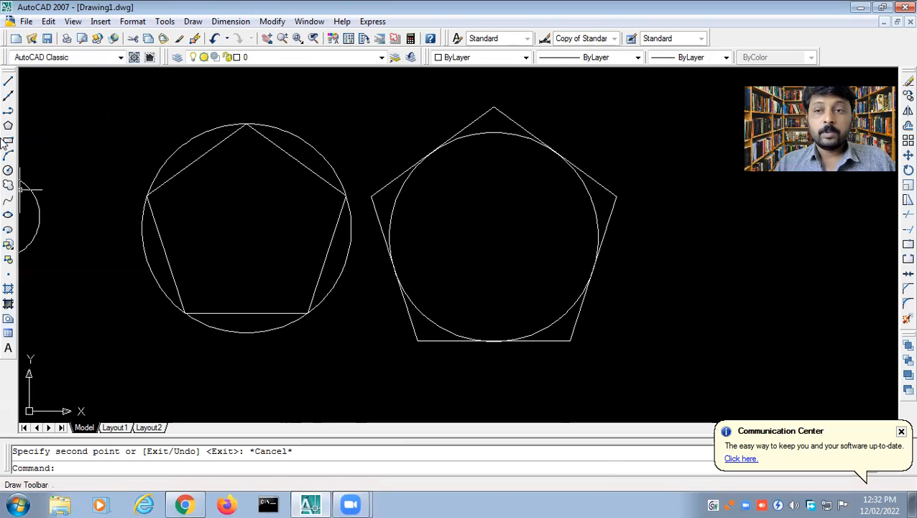
left_click(901, 432)
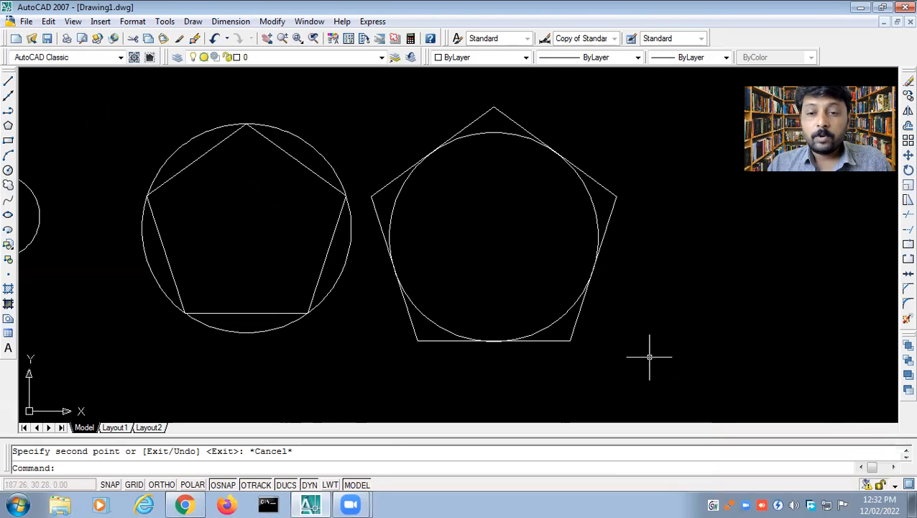
Start a new polygon with 6 sides for the empty area below the existing shapes.
mouse_move(325, 282)
middle_mouse_down()
mouse_move(507, 248)
mouse_move(537, 221)
middle_mouse_up()
scroll(349, 296, "up", 3)
scroll(348, 297, "down", 3)
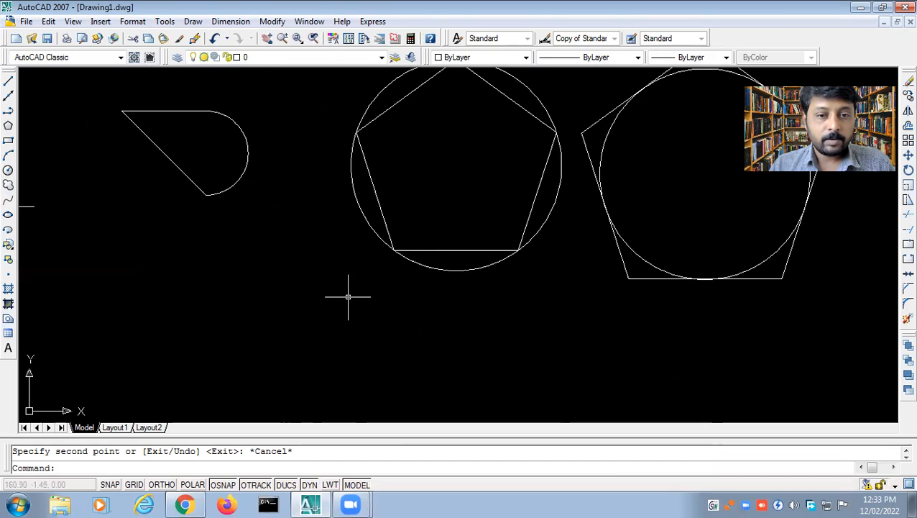
mouse_move(280, 330)
middle_mouse_down()
mouse_move(357, 257)
mouse_move(348, 194)
mouse_move(346, 252)
middle_mouse_up()
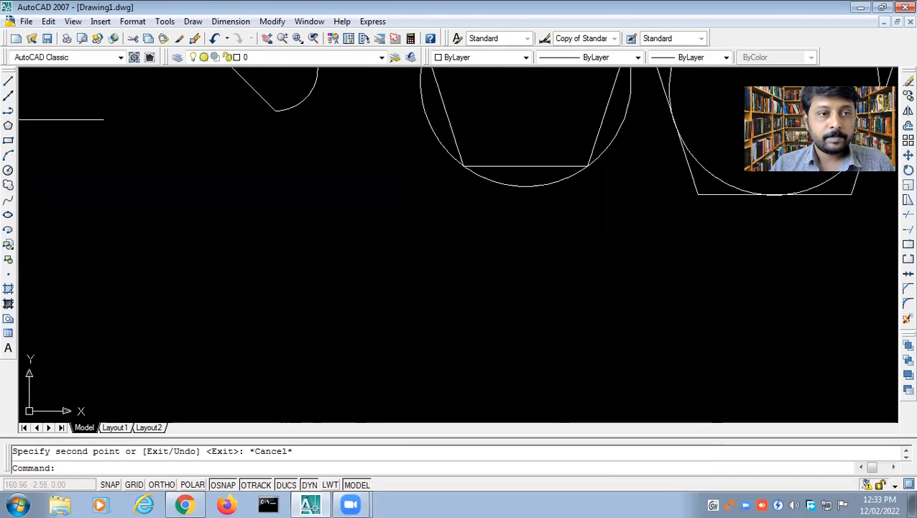
left_click(8, 127)
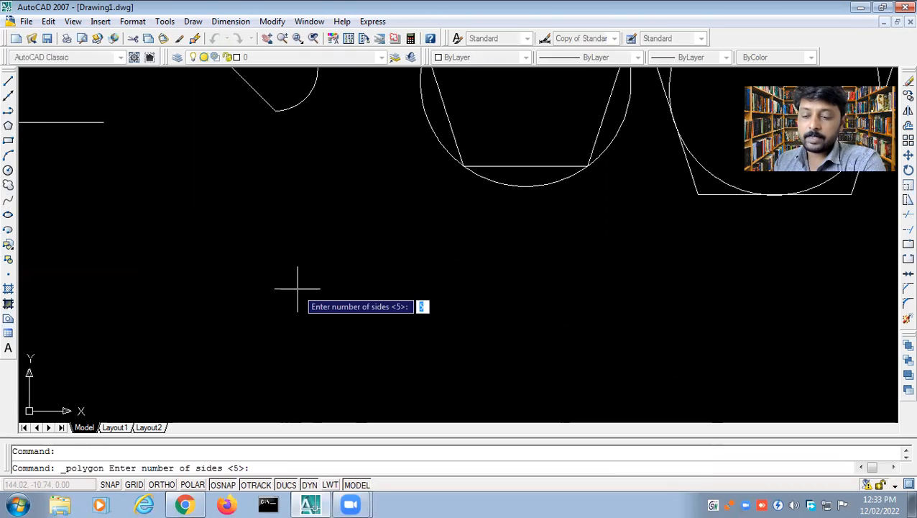
type("6")
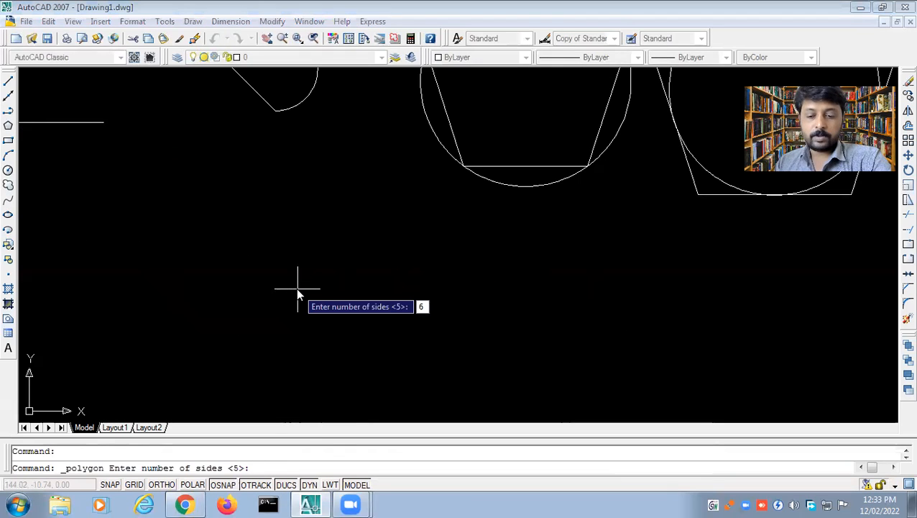
Draw a six-sided polygon inscribed in a circle of radius 15 in the empty area below the existing shapes.
key("Return")
left_click(204, 317)
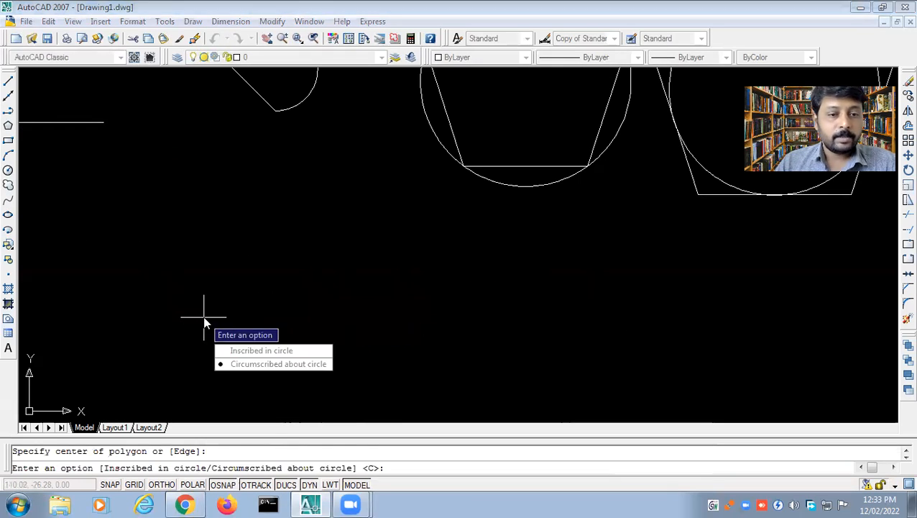
left_click(260, 350)
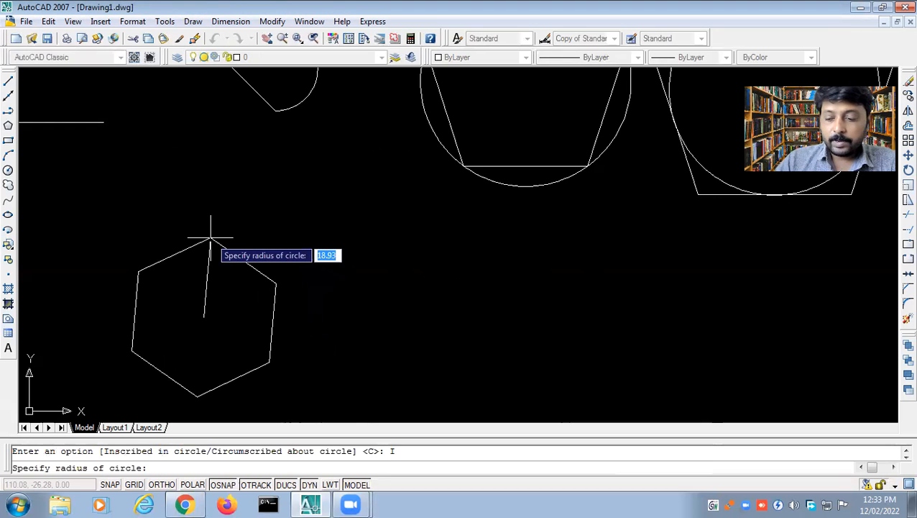
type("20")
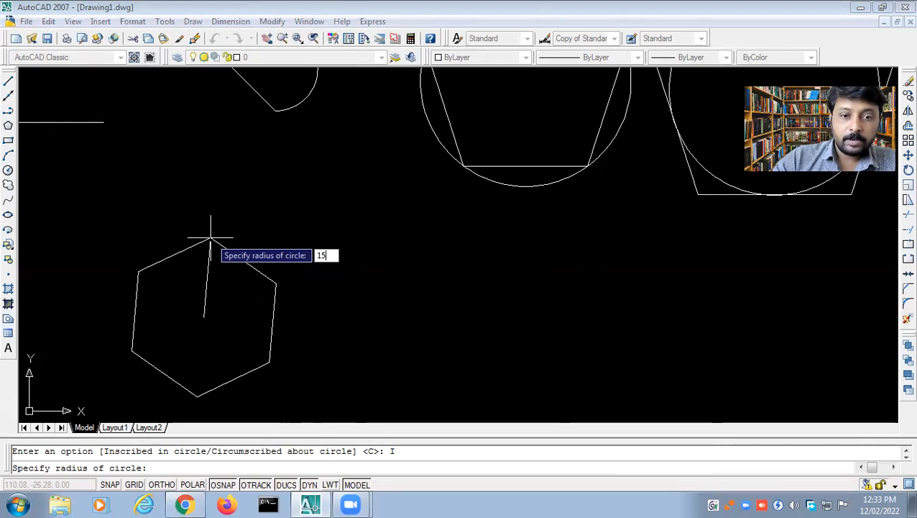
key("Return")
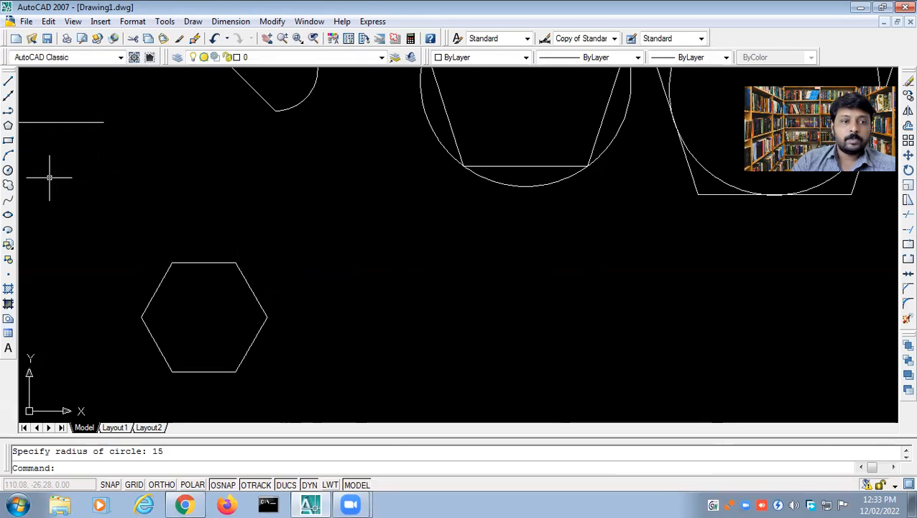
Draw an eight-sided polygon inscribed in a circle of radius 15, to the right of the hexagon.
left_click(8, 125)
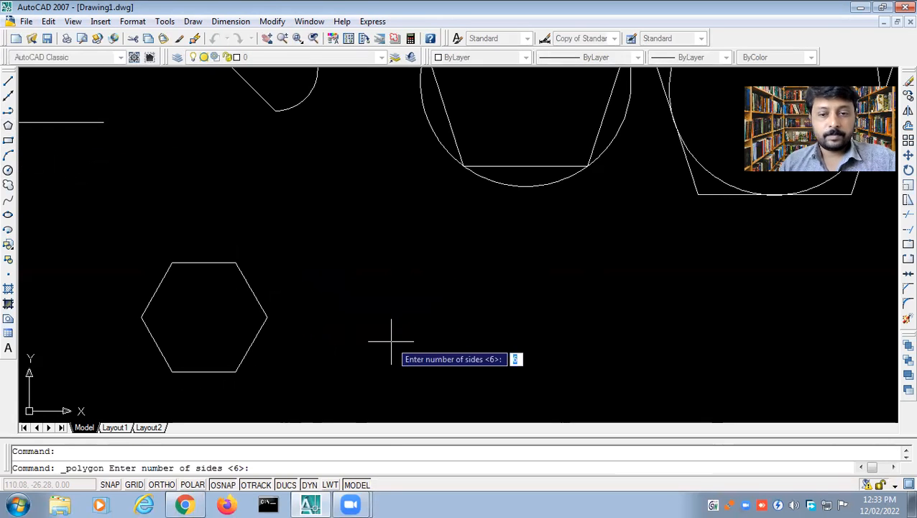
type("8")
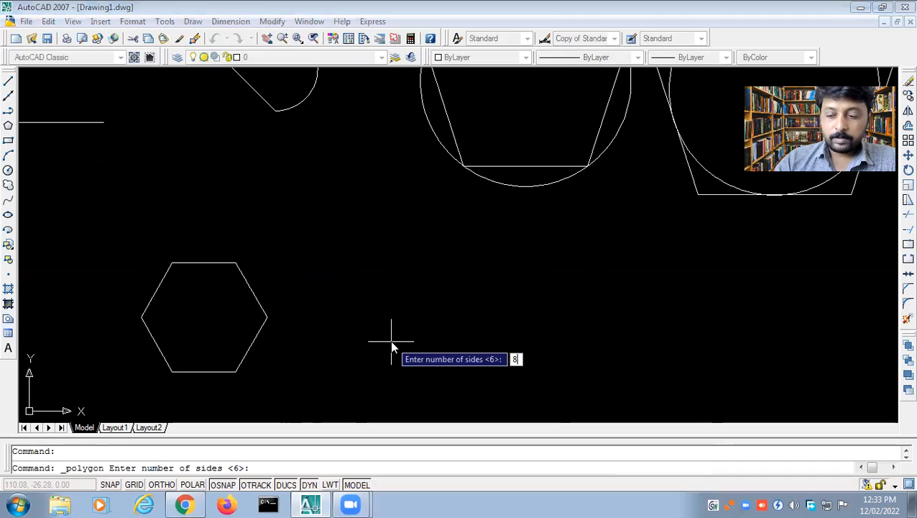
key("Return")
left_click(397, 307)
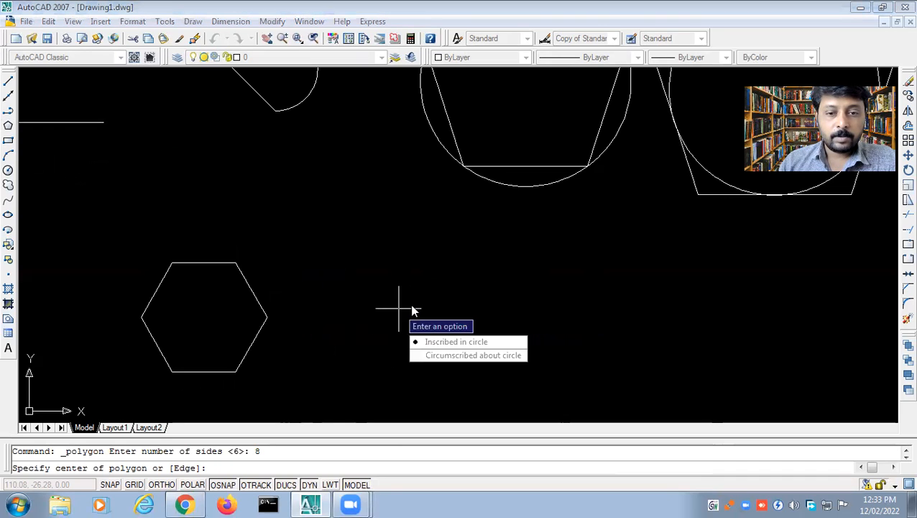
key("Return")
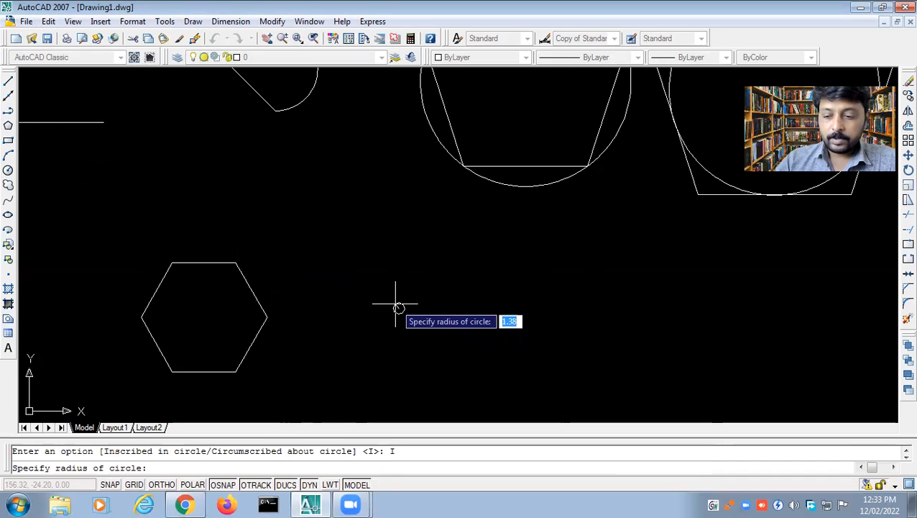
type("15")
key("Return")
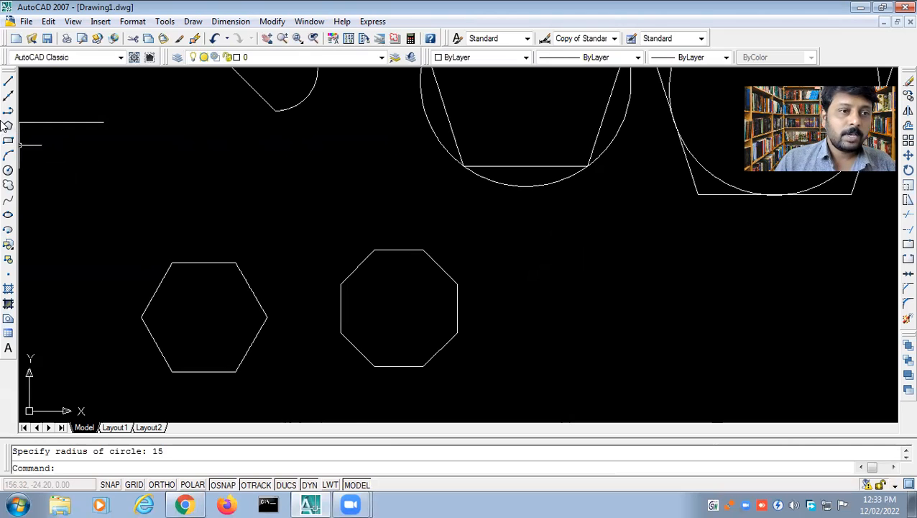
Draw a rectangle about 26 by 10.5 units just below the pentagon that is circumscribed about its circle.
left_click(193, 21)
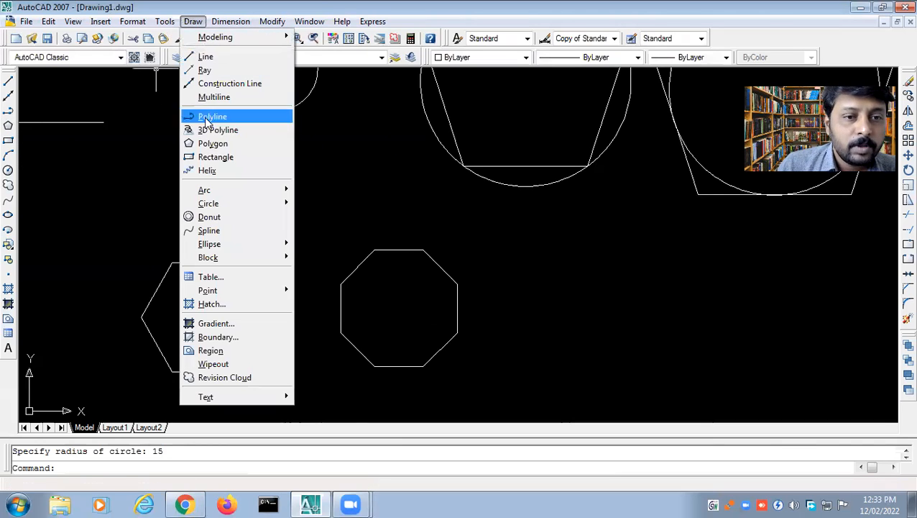
left_click(218, 162)
middle_click_drag(488, 262, 108, 230)
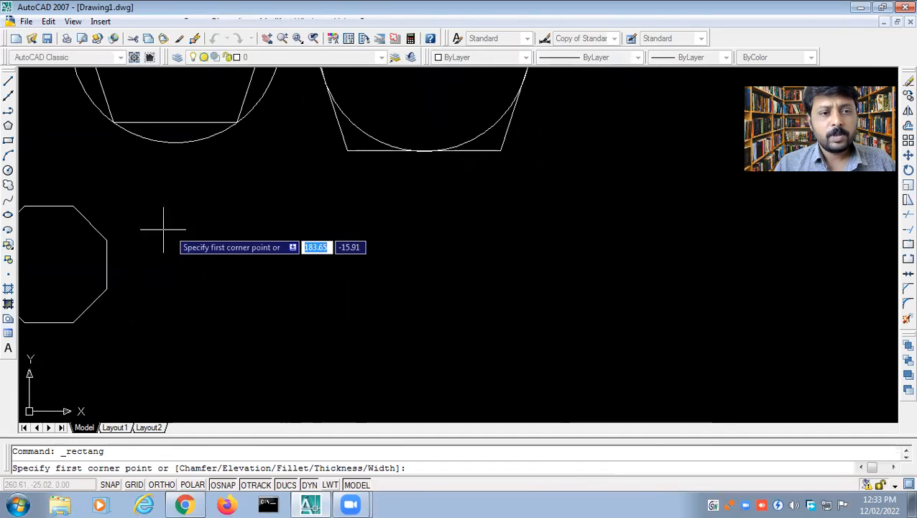
left_click(273, 222)
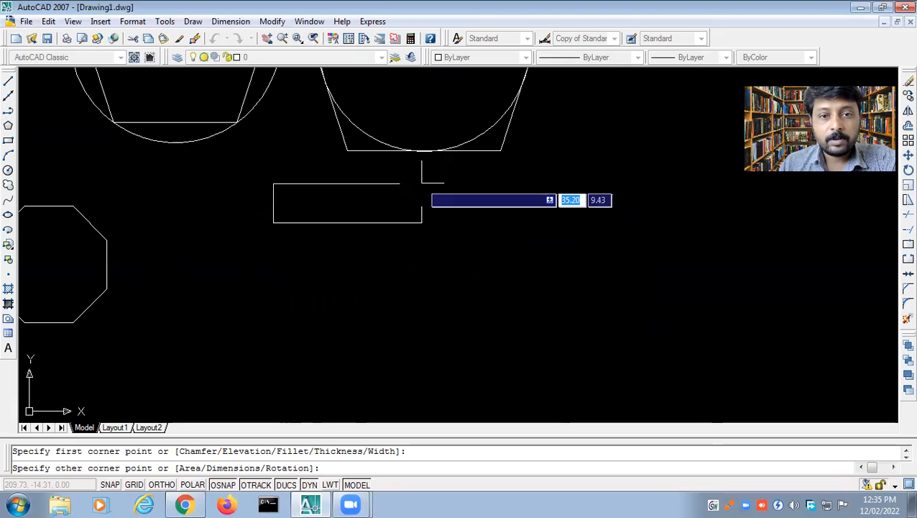
left_click(383, 178)
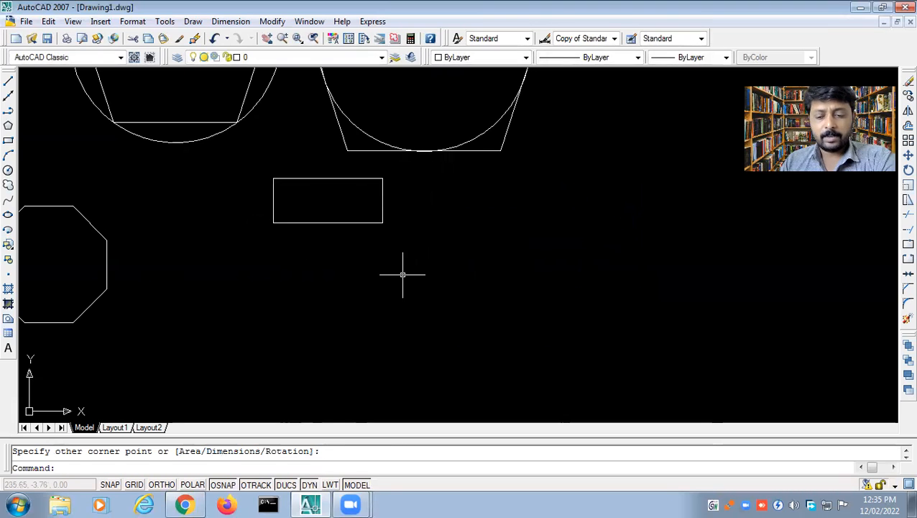
Draw a second rectangle about 40 by 17 units below the first rectangle.
key("Return")
left_click(313, 271)
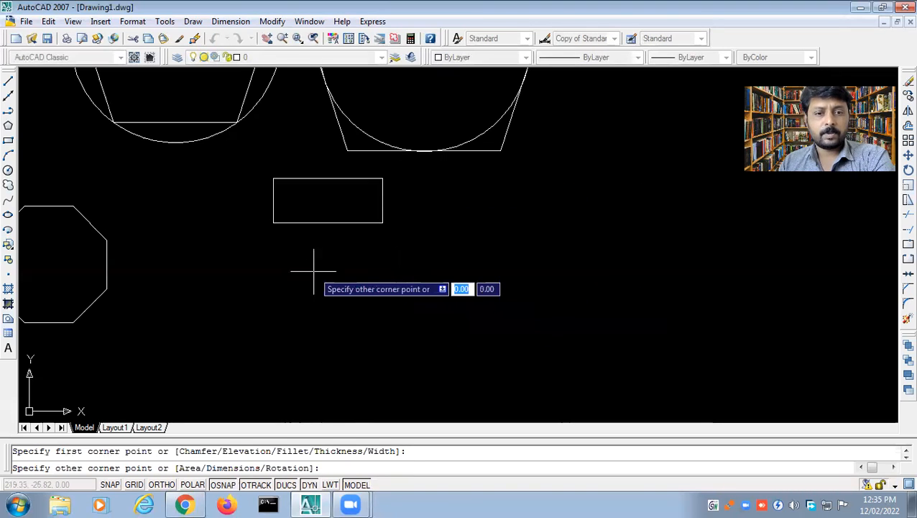
left_click(481, 341)
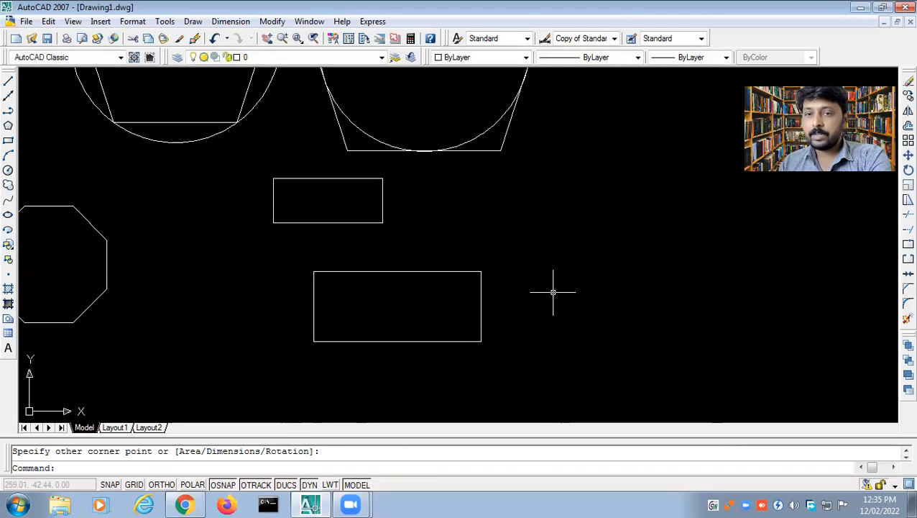
left_click(193, 21)
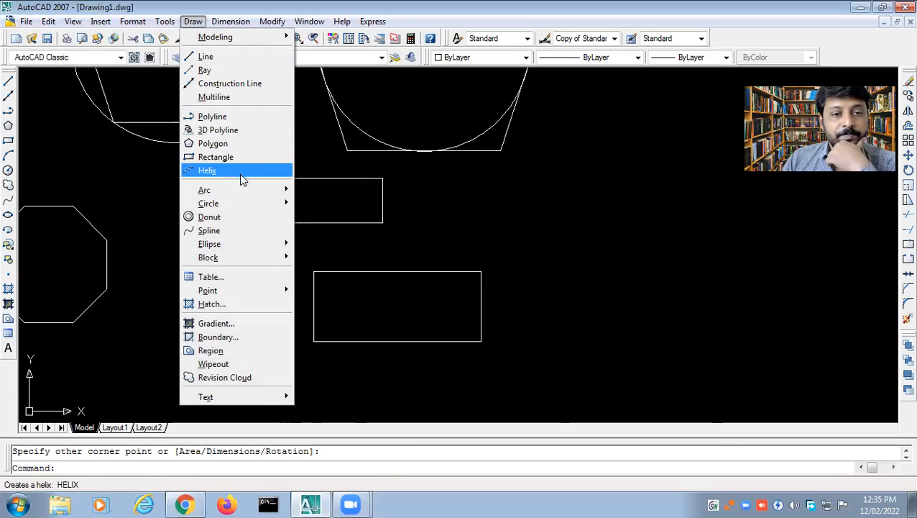
mouse_move(246, 190)
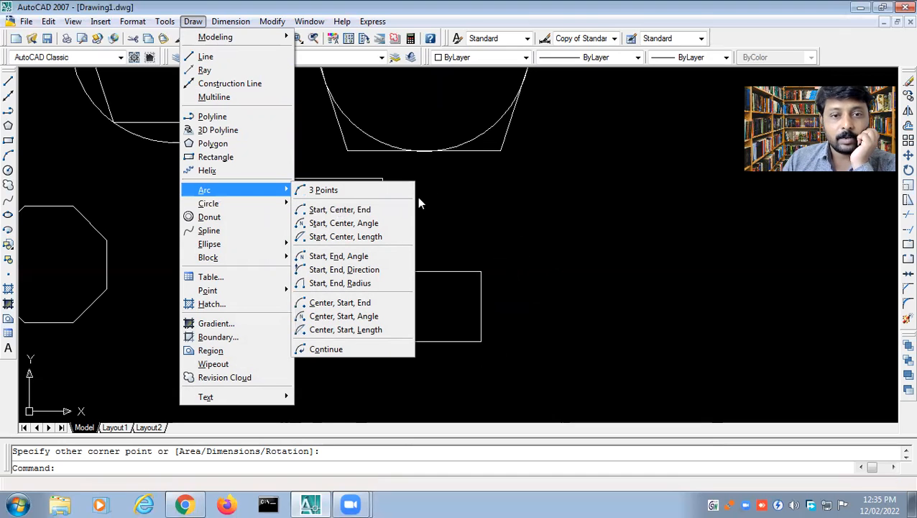
left_click(523, 214)
left_click(490, 218)
middle_click_drag(527, 212, 250, 277)
scroll(426, 266, "up", 6)
scroll(425, 266, "down", 4)
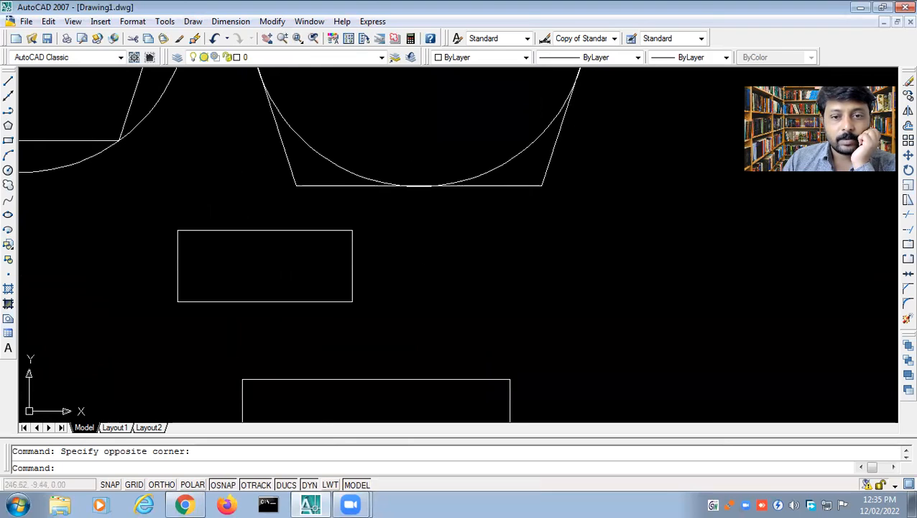
Try the Extents and Realtime zooms on the drawing while Zoom Window is running.
left_click(313, 39)
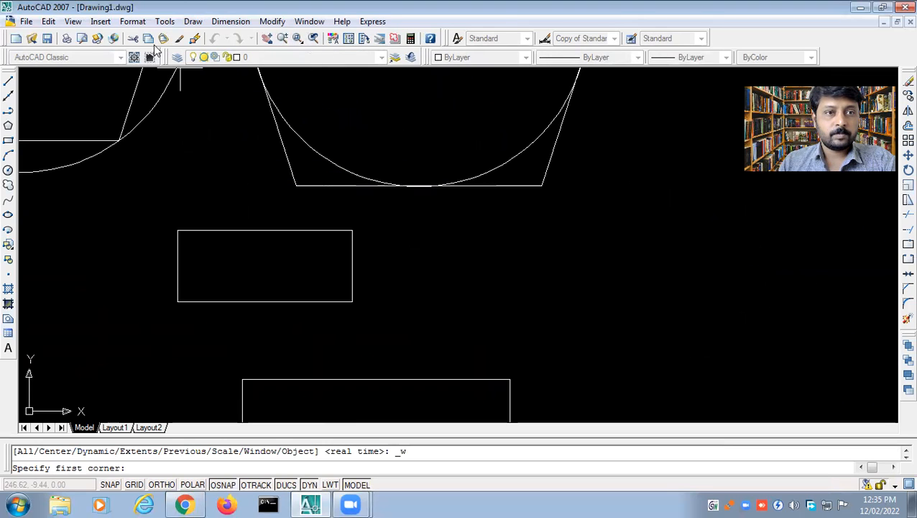
left_click(77, 23)
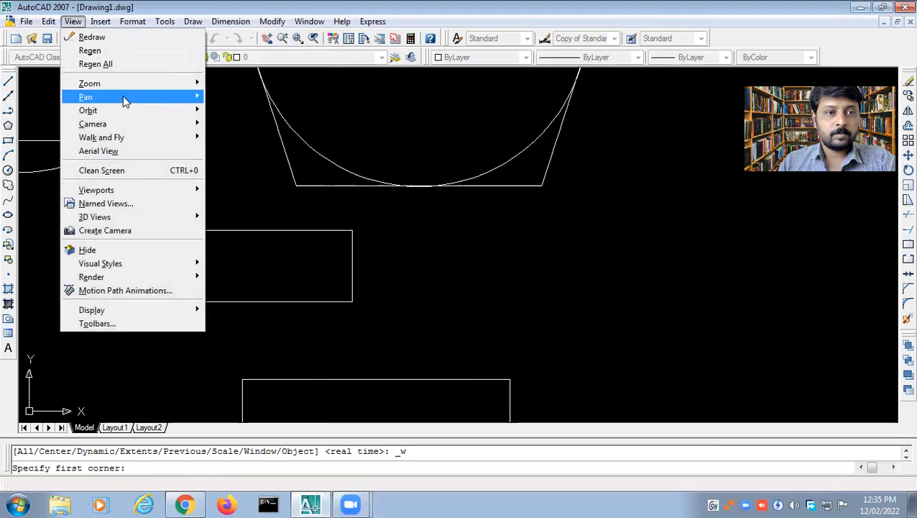
mouse_move(129, 88)
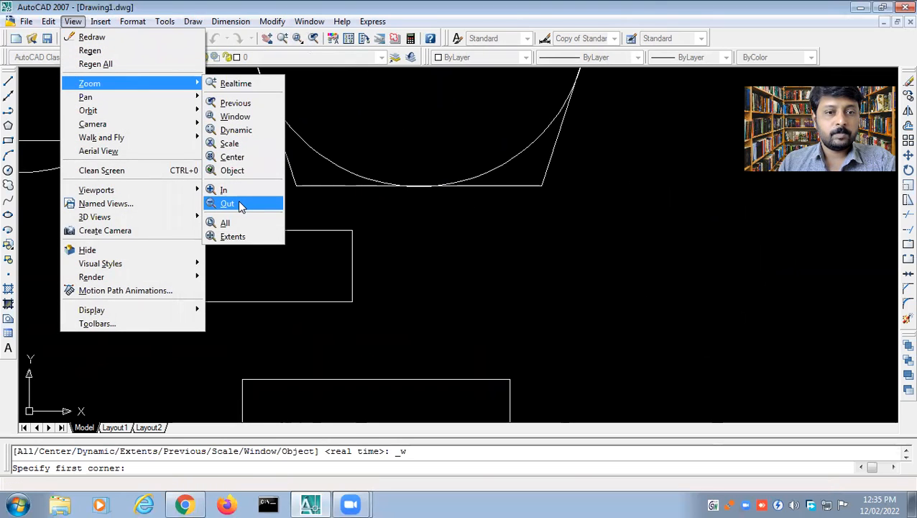
left_click(237, 236)
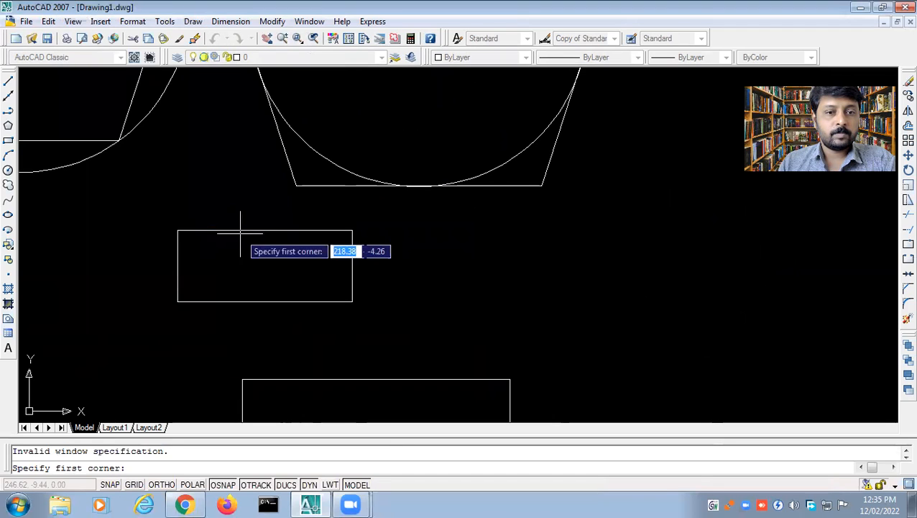
left_click(73, 21)
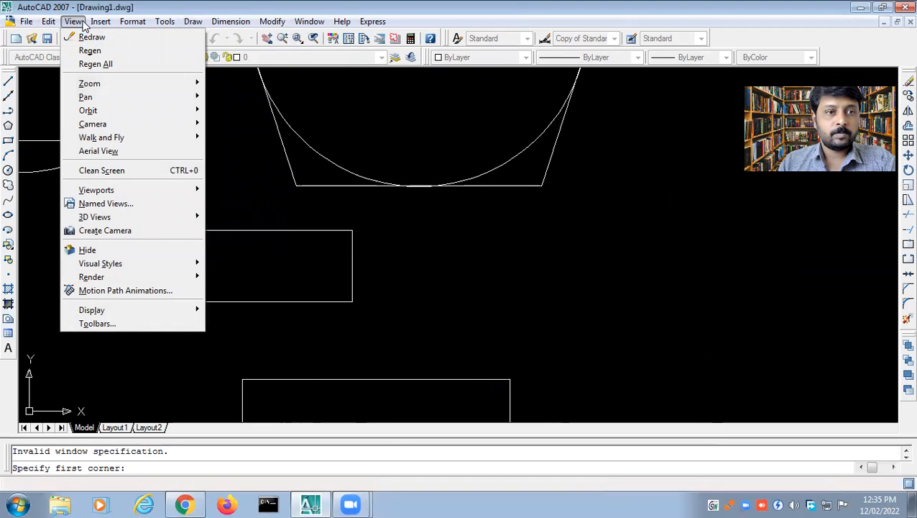
mouse_move(159, 90)
left_click(237, 86)
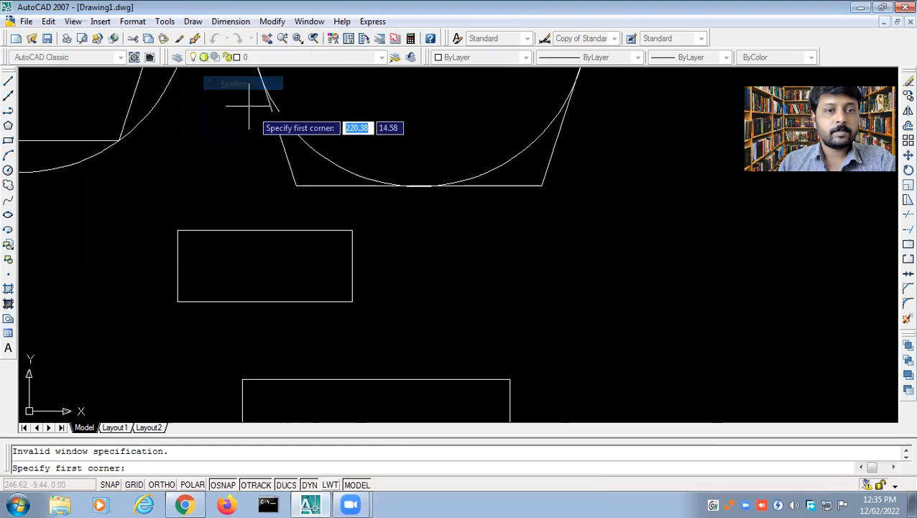
scroll(271, 190, "up", 4)
scroll(271, 190, "down", 2)
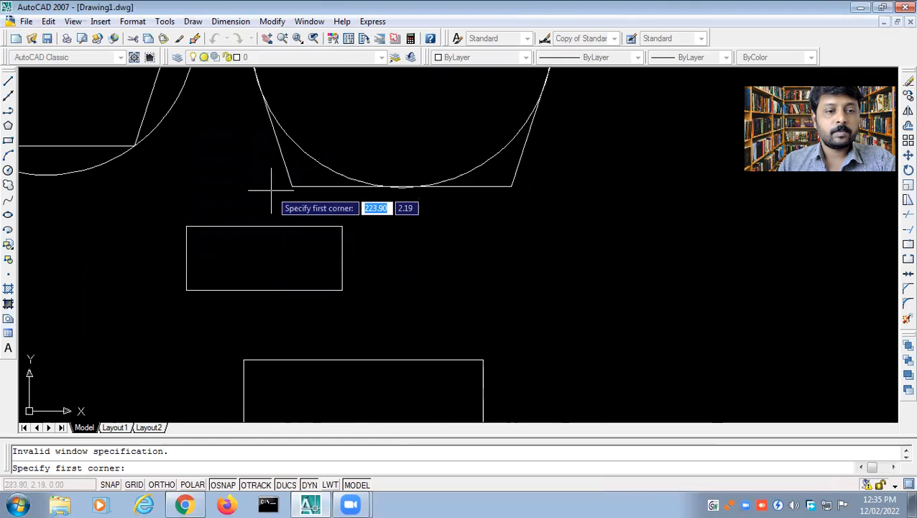
Zoom in on the upper rectangle with Zoom Window, after trying the Center zoom.
left_click(81, 23)
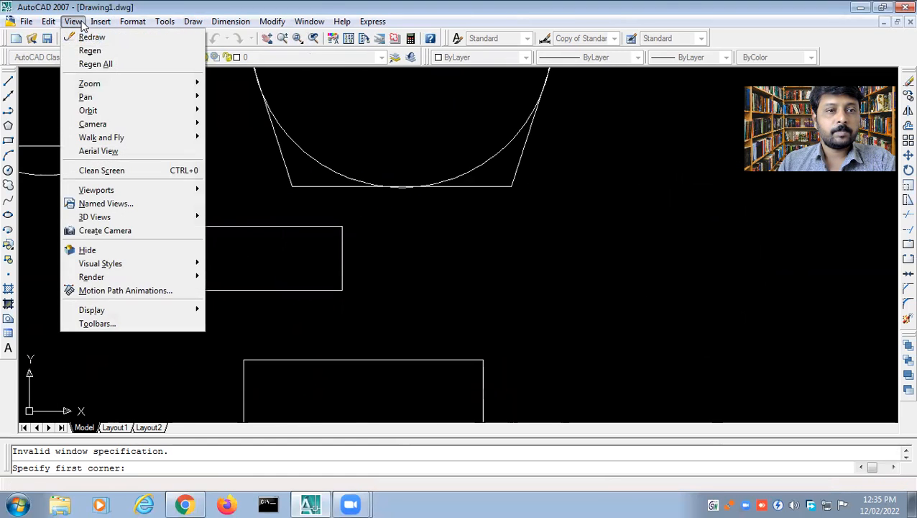
mouse_move(115, 85)
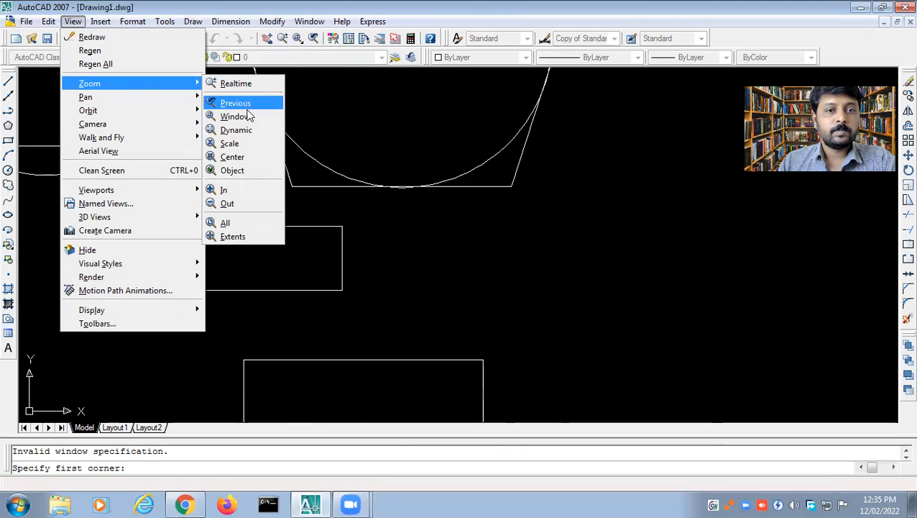
left_click(236, 157)
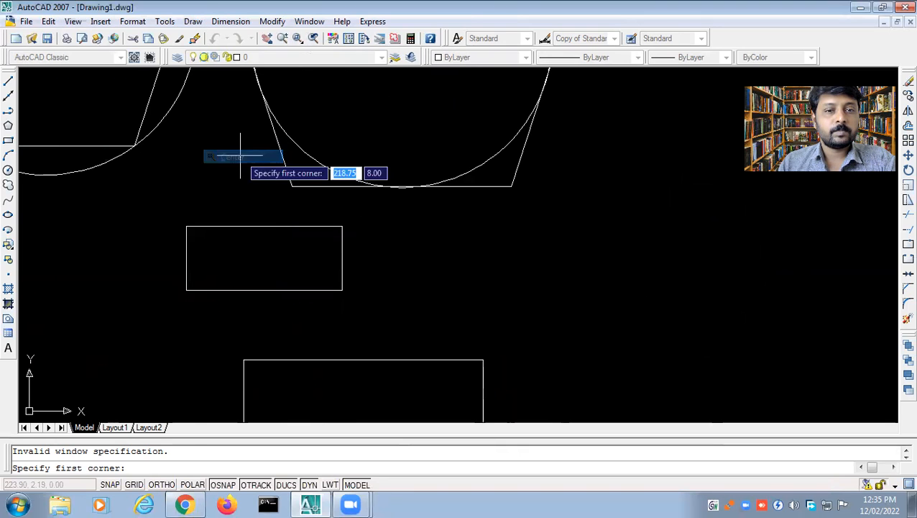
left_click(241, 155)
left_click(369, 295)
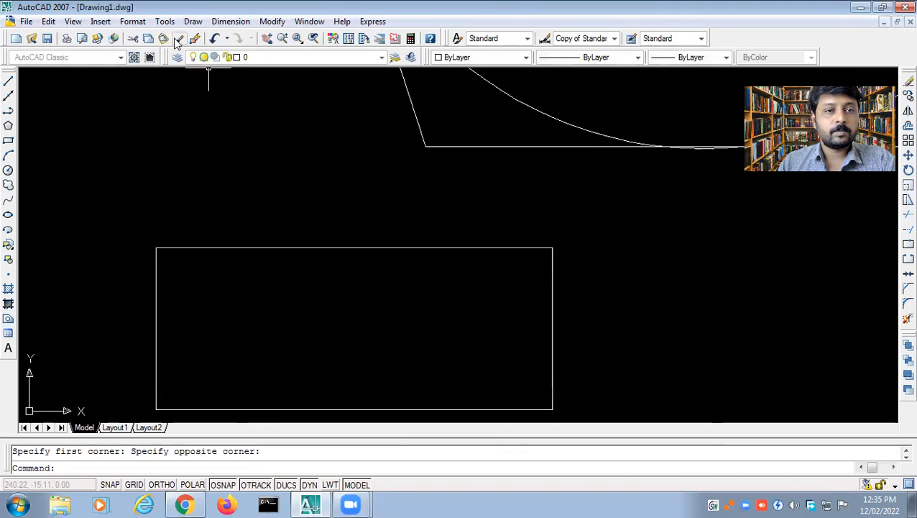
Zoom the view in by 2x and back out by .5x around the upper rectangle.
left_click(73, 22)
mouse_move(138, 92)
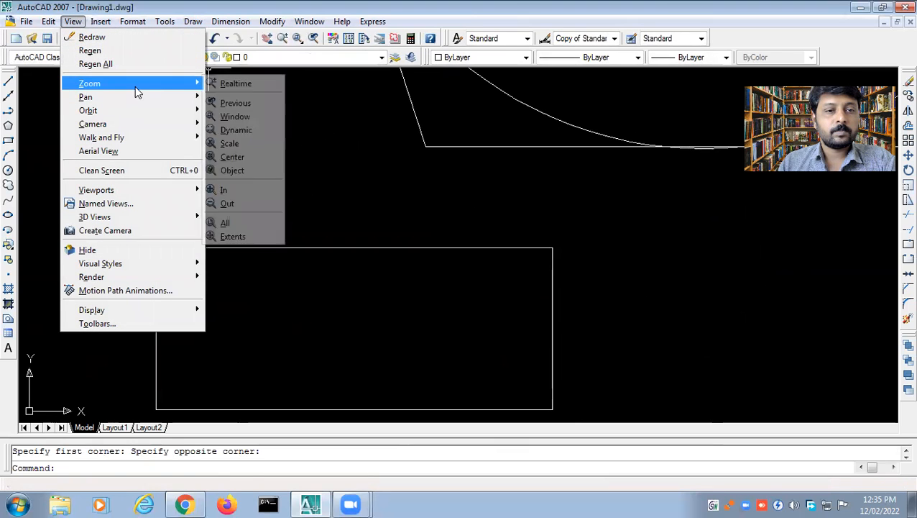
left_click(228, 190)
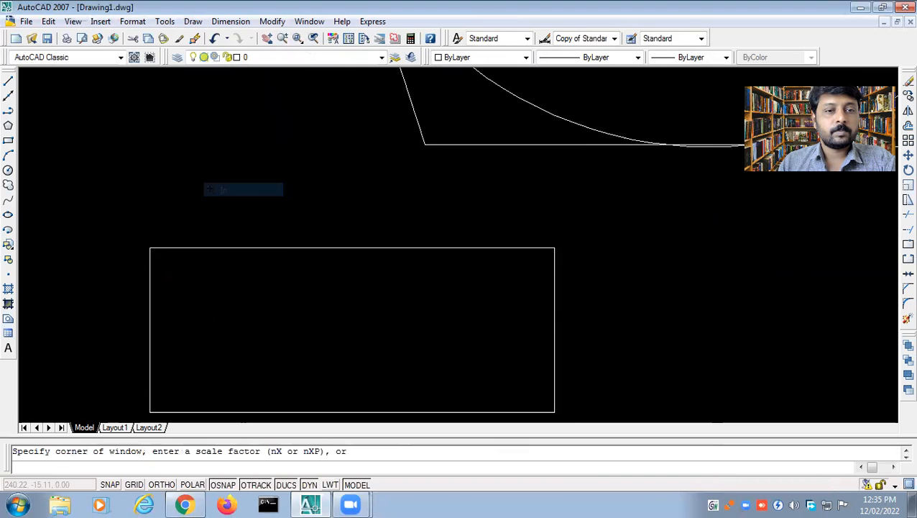
left_click(72, 21)
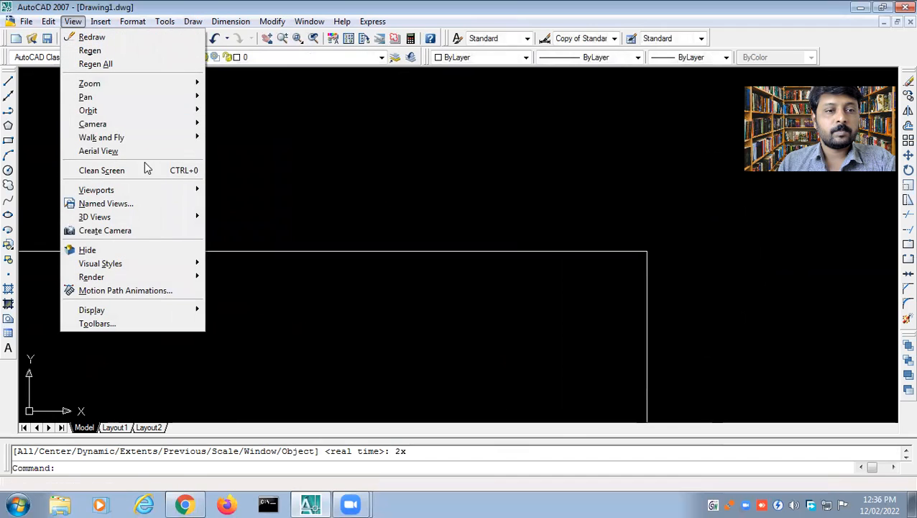
mouse_move(143, 82)
left_click(240, 203)
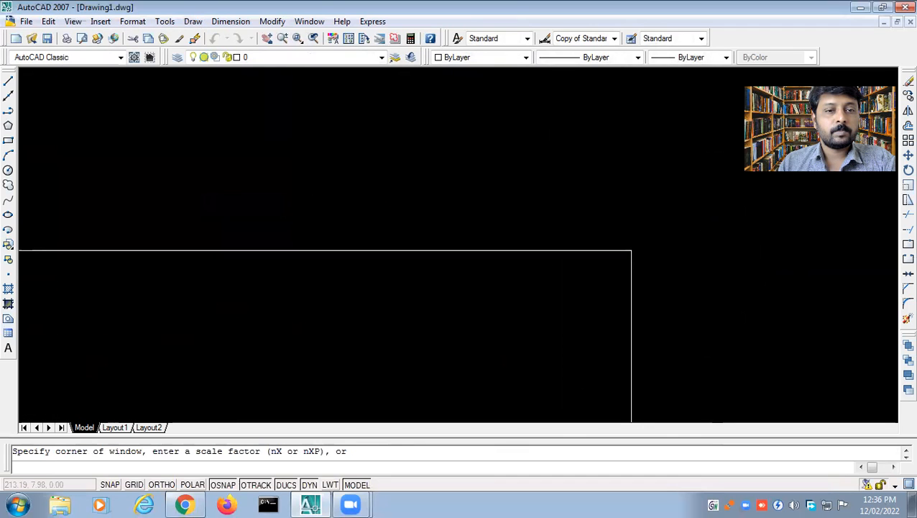
Apply the Zoom Out option three times in a row to bring the whole set of figures into view.
left_click(75, 23)
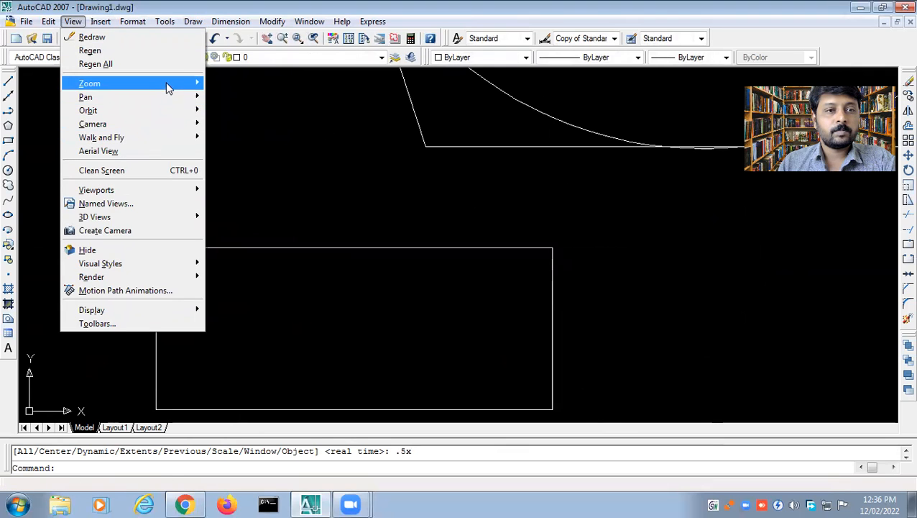
mouse_move(202, 92)
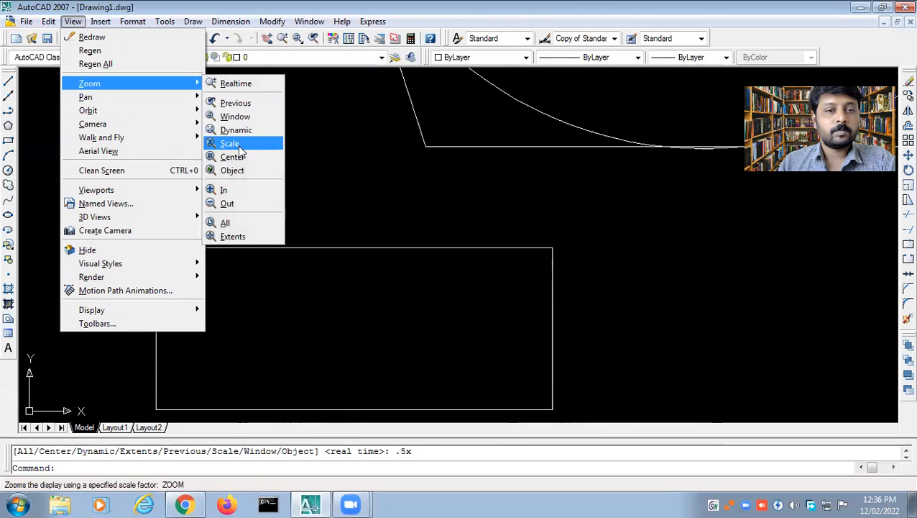
left_click(228, 203)
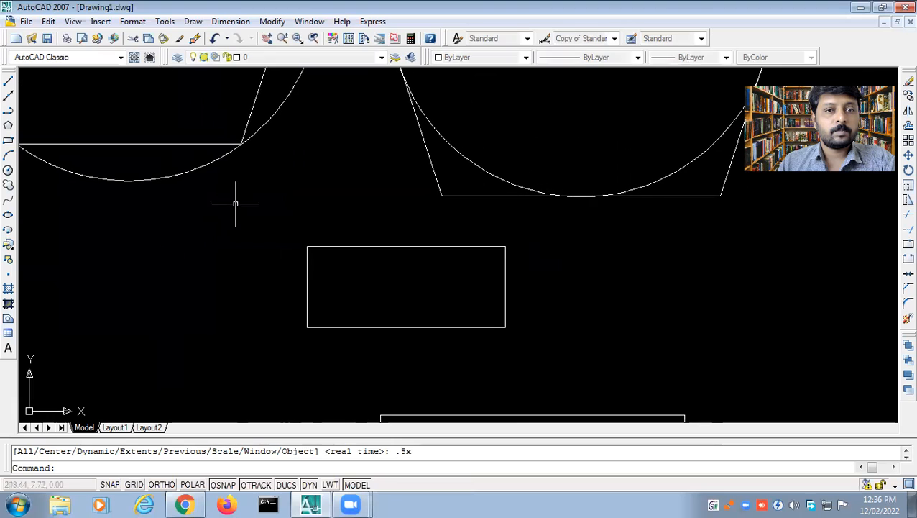
left_click(72, 22)
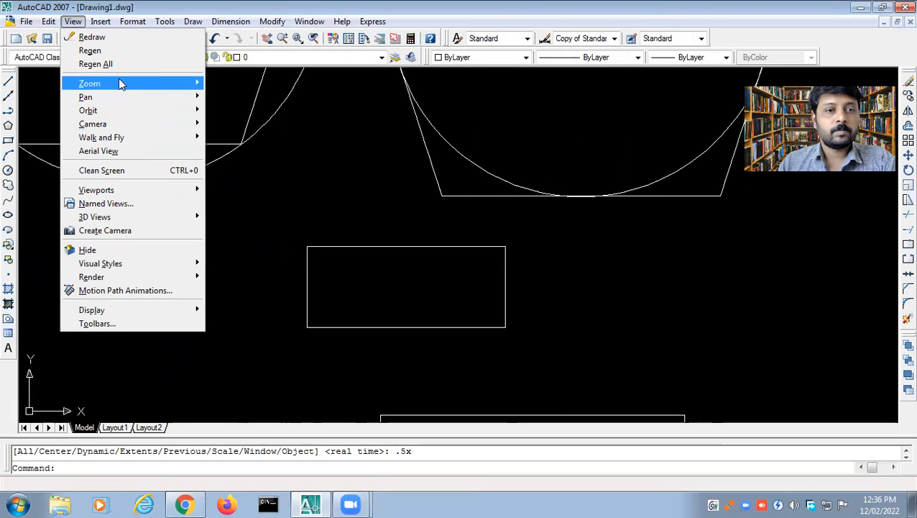
mouse_move(119, 82)
left_click(230, 205)
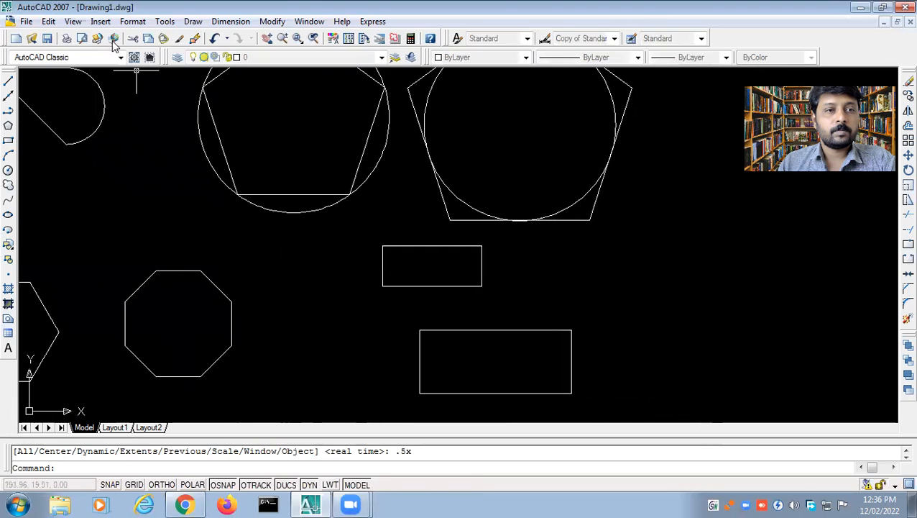
left_click(73, 21)
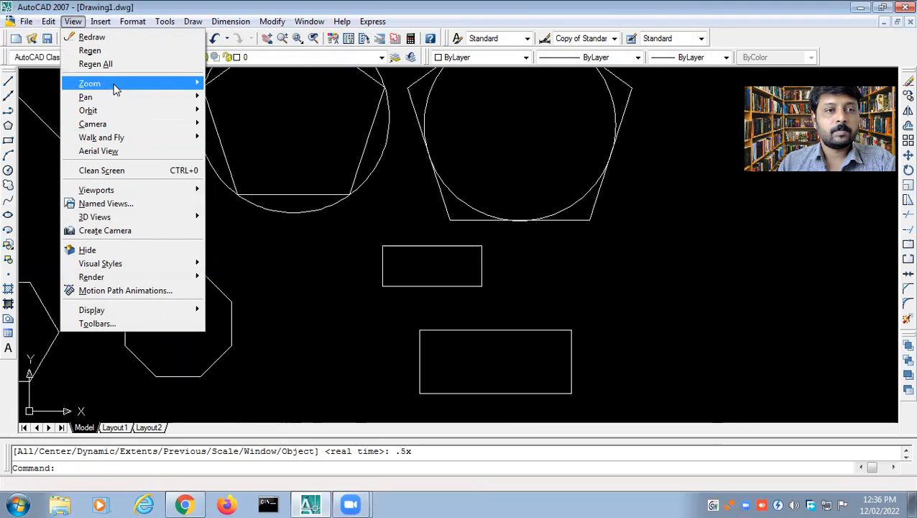
mouse_move(119, 85)
left_click(231, 204)
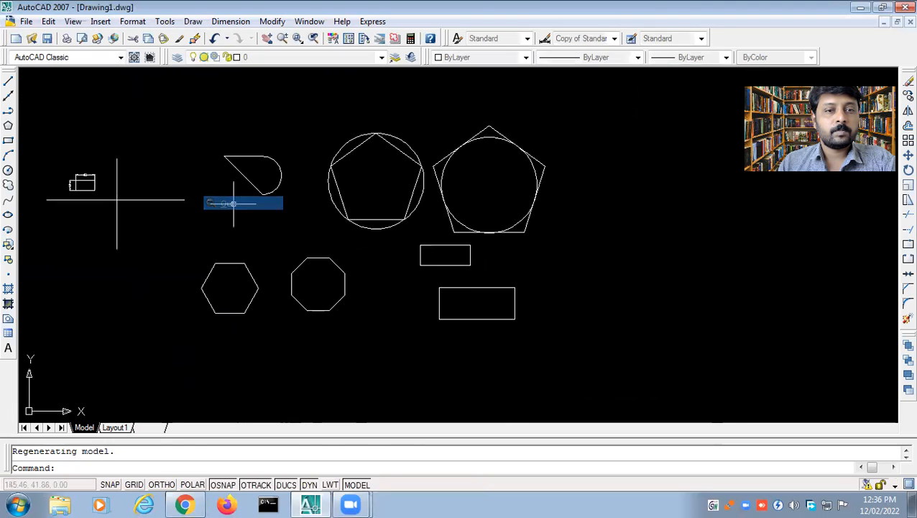
Draw a trial 3 Points arc in the empty area to the right of the circumscribed pentagon, and erase it.
middle_click_drag(568, 271, 300, 285)
left_click(192, 21)
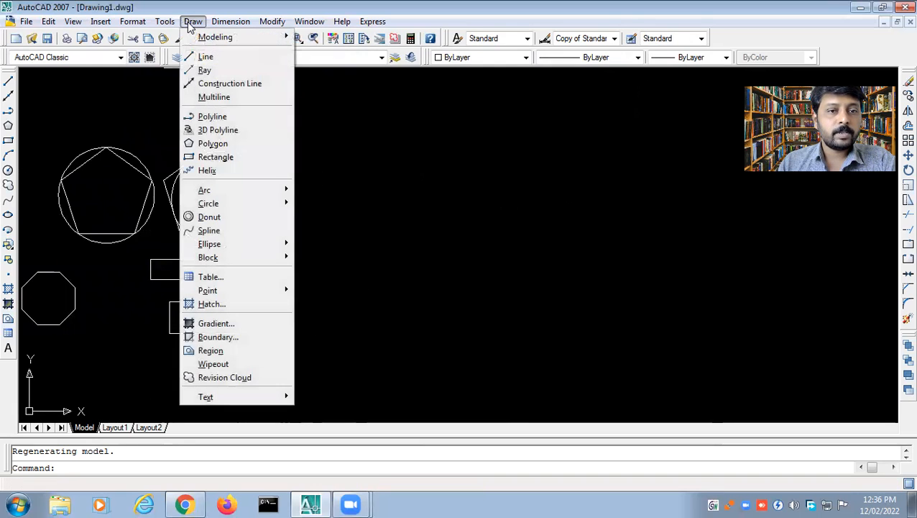
mouse_move(281, 190)
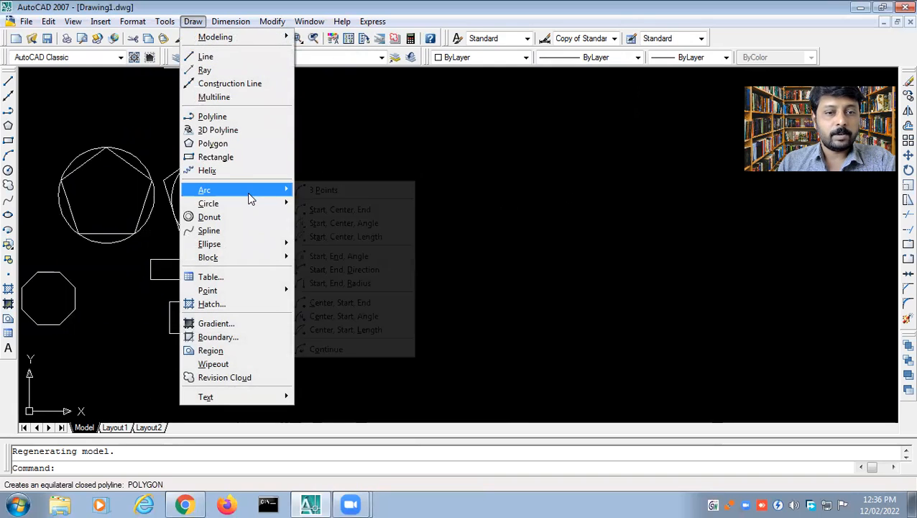
left_click(323, 191)
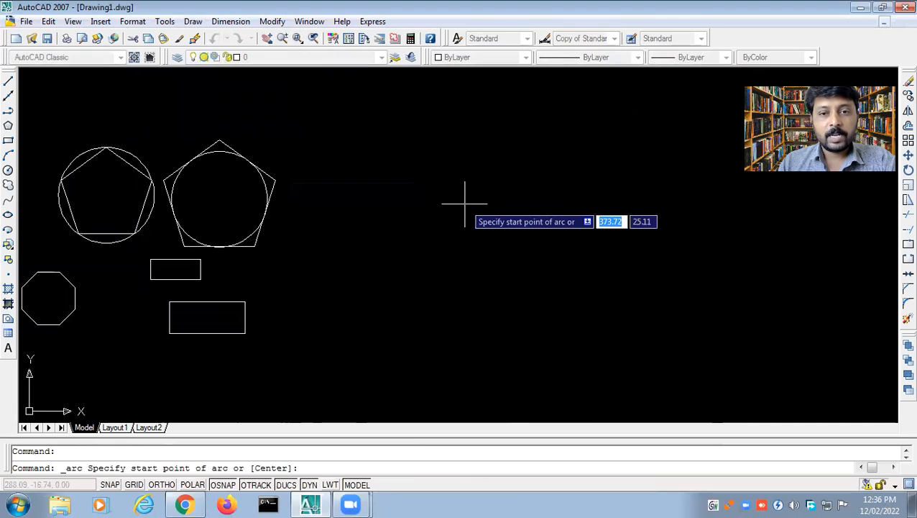
left_click(379, 211)
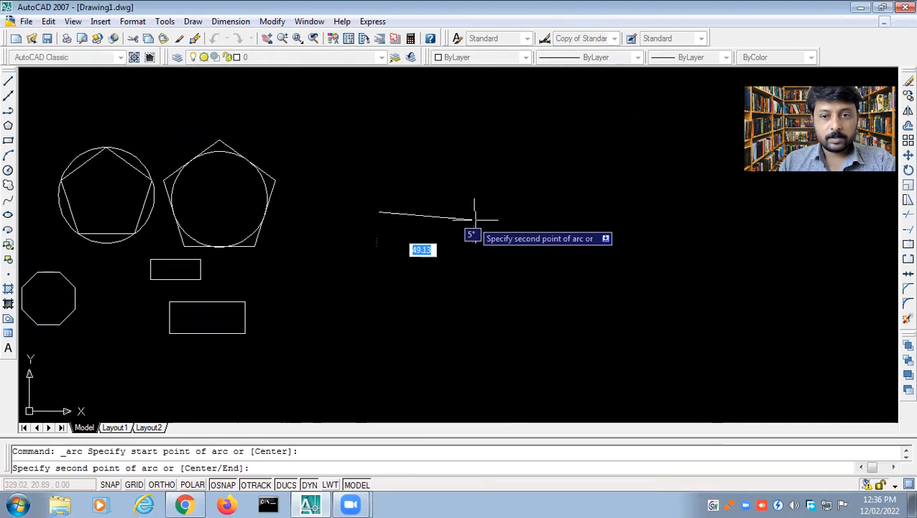
left_click(475, 136)
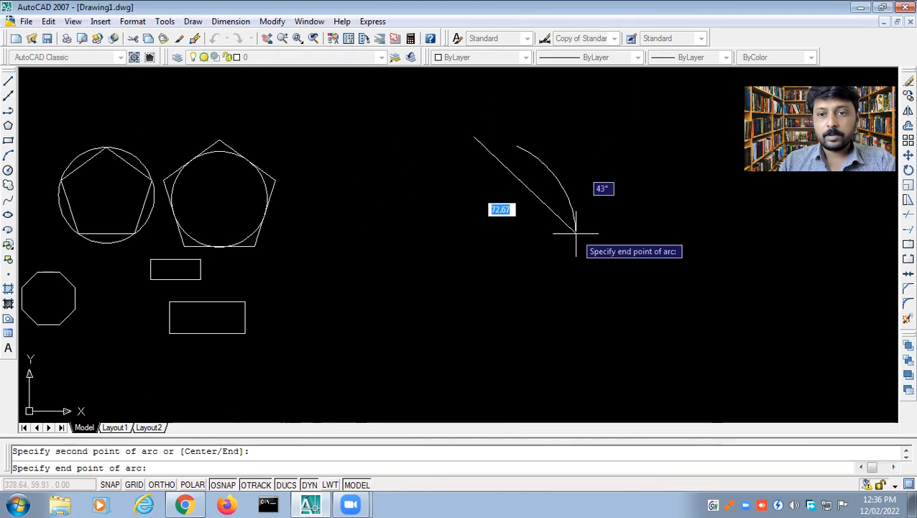
left_click(573, 256)
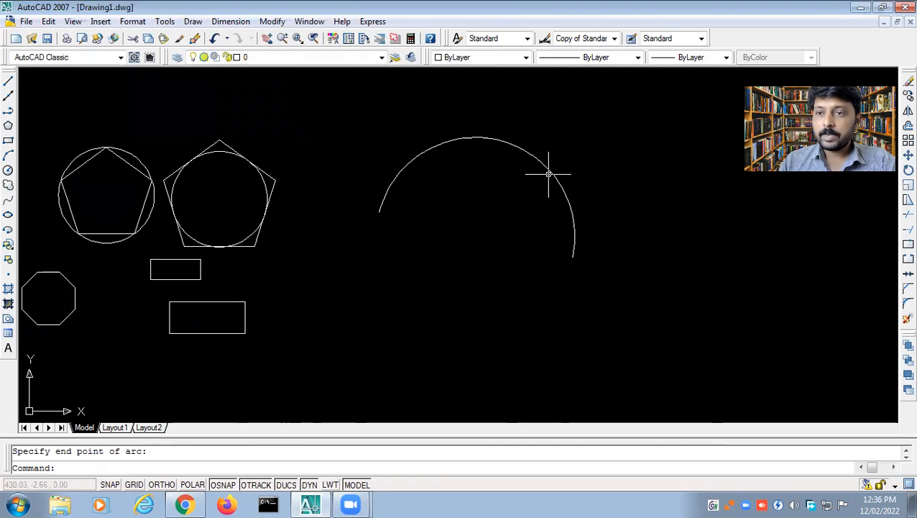
left_click(379, 202)
key("Delete")
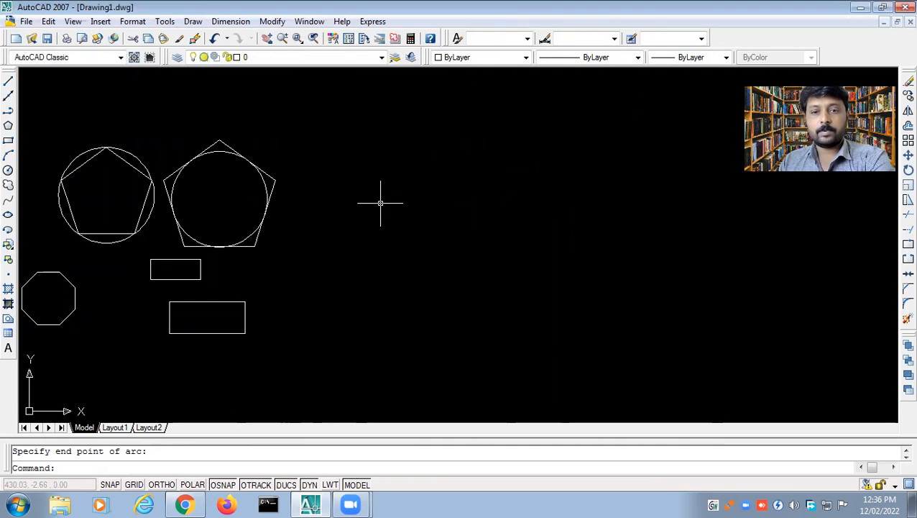
Move the smaller rectangle into the empty area to the right of the circumscribed pentagon.
left_click(174, 259)
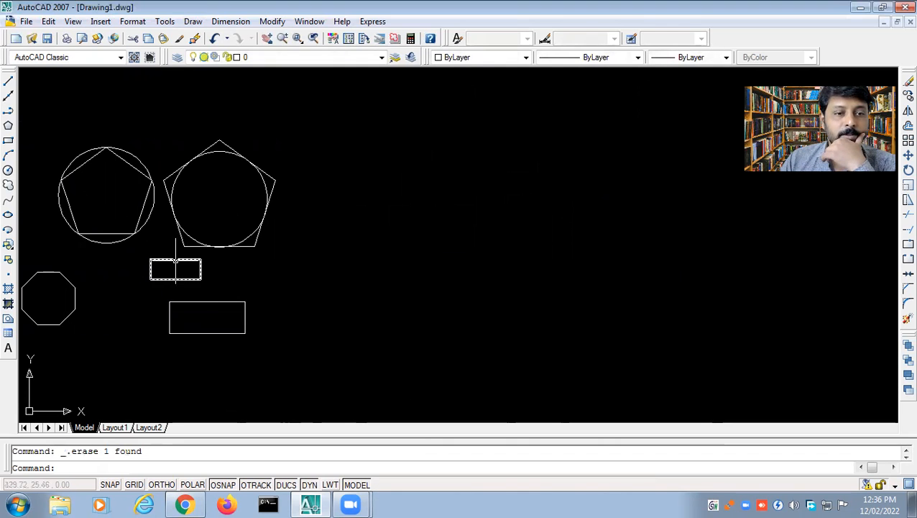
left_click(907, 155)
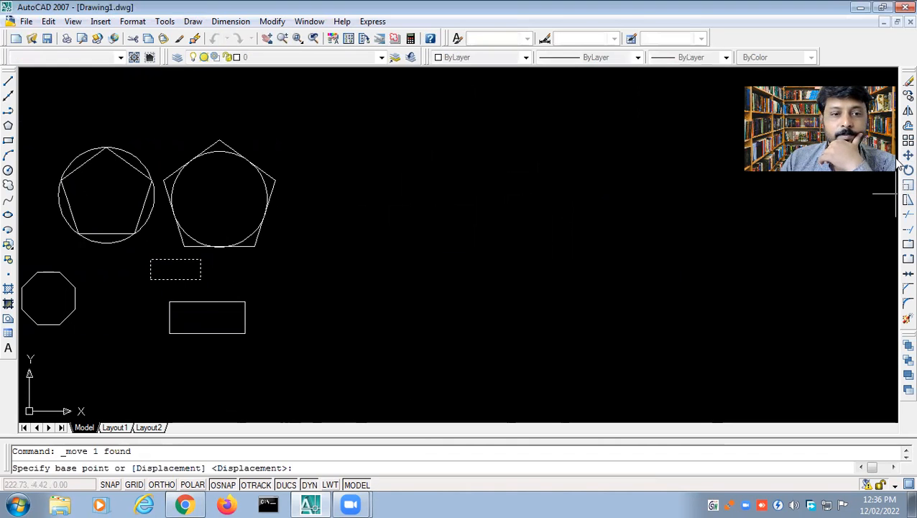
left_click(216, 294)
left_click(411, 219)
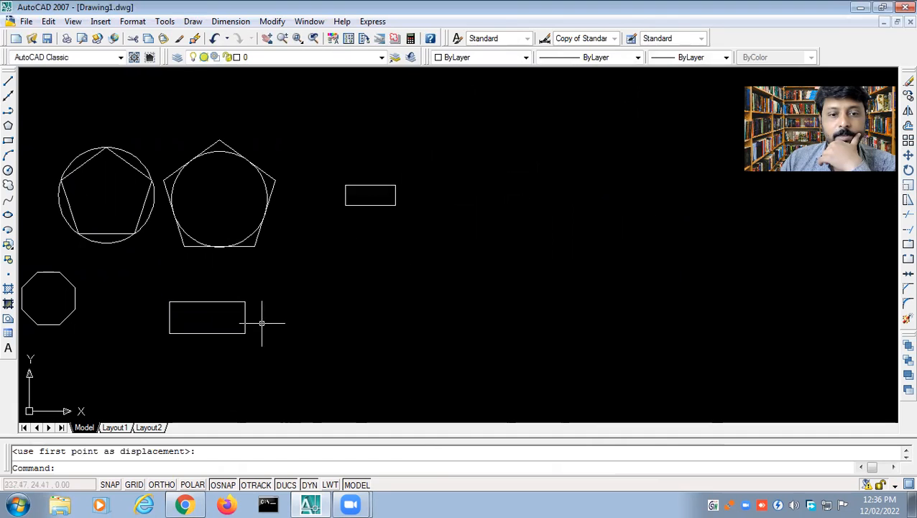
Copy the moved rectangle from its lower-right corner twice, about 51 units horizontally to its right and once above the gap between them.
left_click(394, 206)
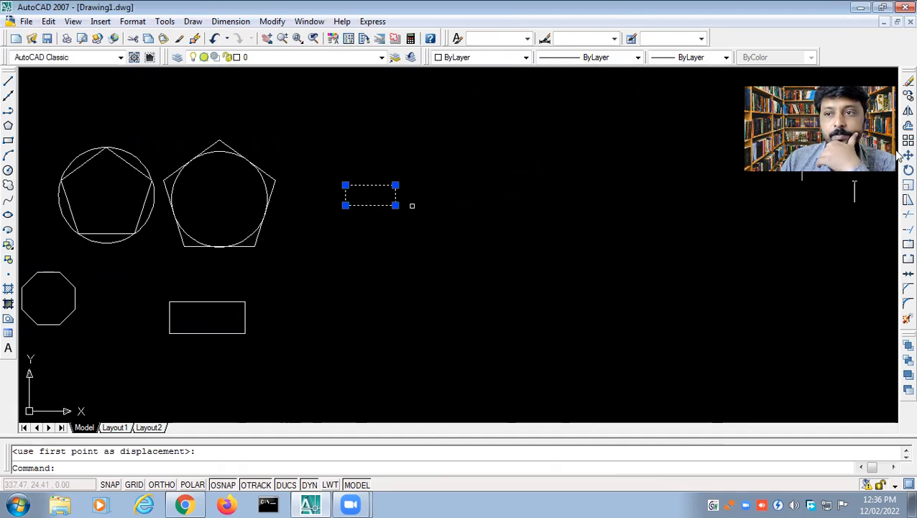
left_click(907, 96)
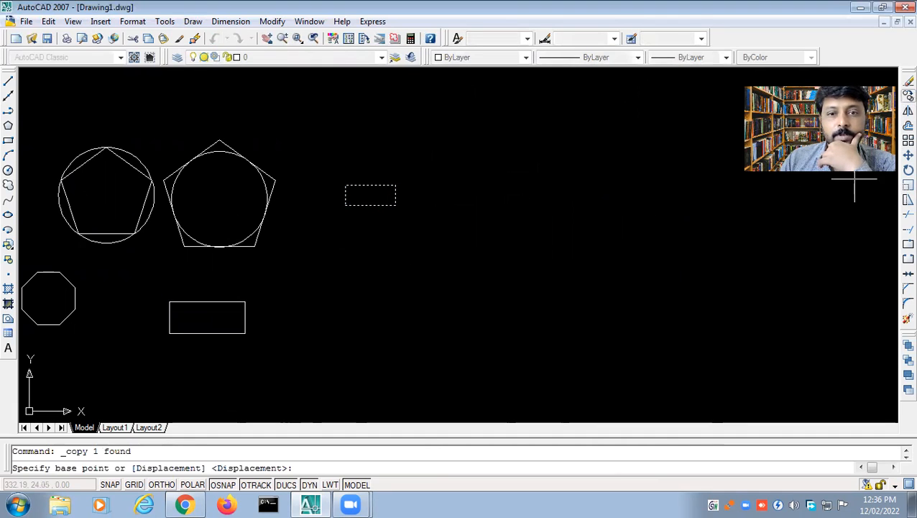
left_click(395, 205)
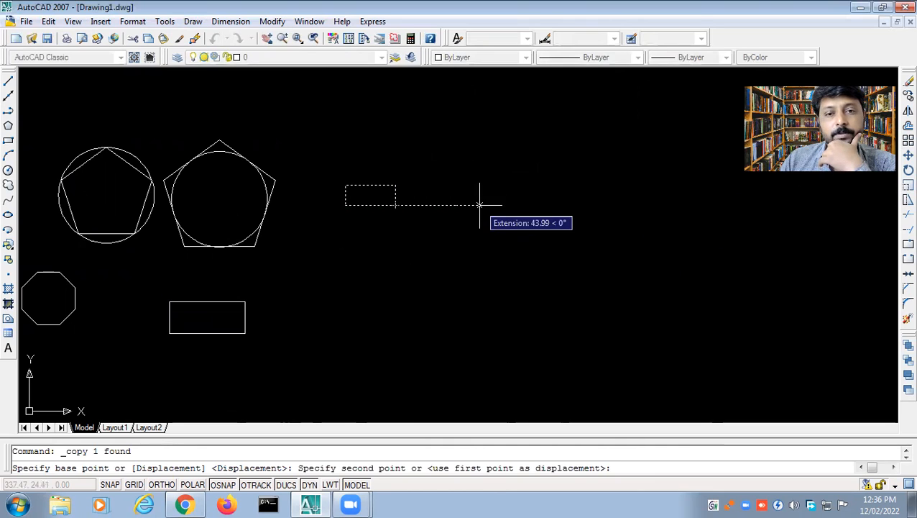
left_click(494, 205)
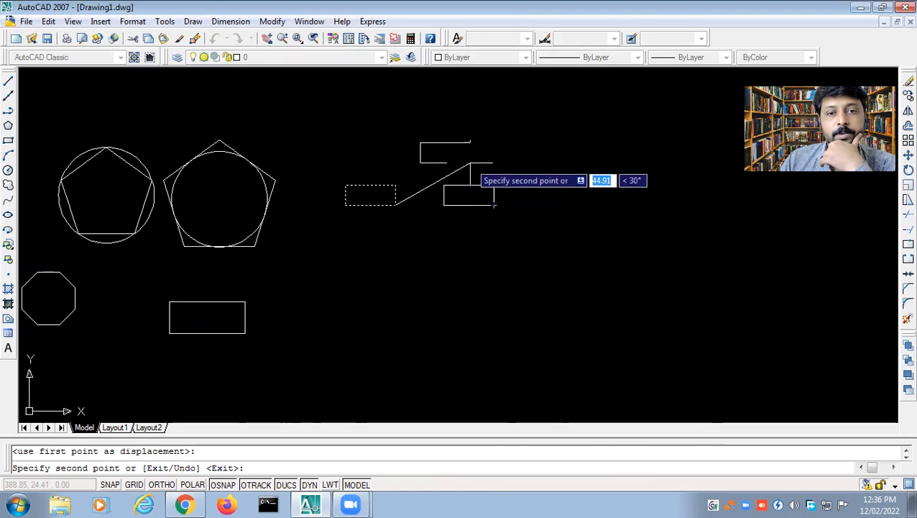
left_click(469, 164)
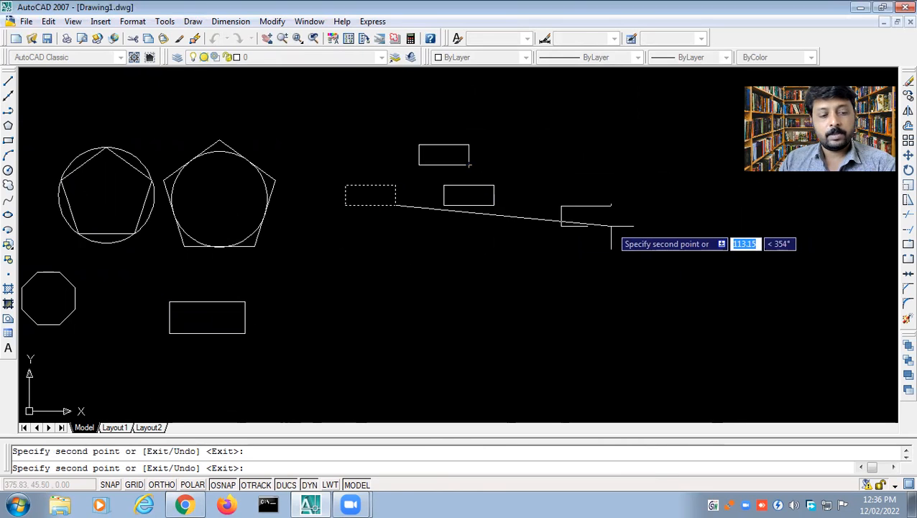
key("Escape")
Draw a 3 Points arc from the left rectangle's upper-right corner through the upper rectangle's lower-left corner to the right rectangle's upper-left corner.
scroll(425, 186, "up", 5)
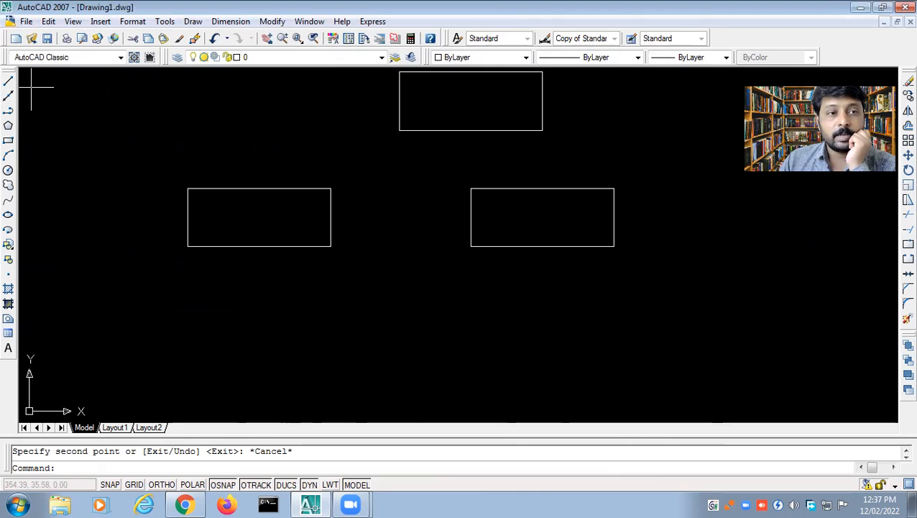
left_click(193, 21)
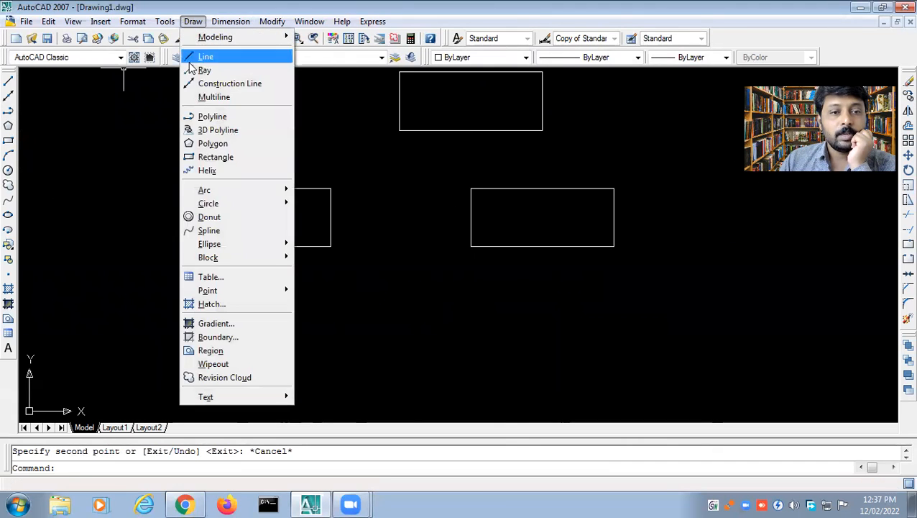
mouse_move(280, 191)
left_click(327, 191)
left_click(330, 188)
left_click(399, 130)
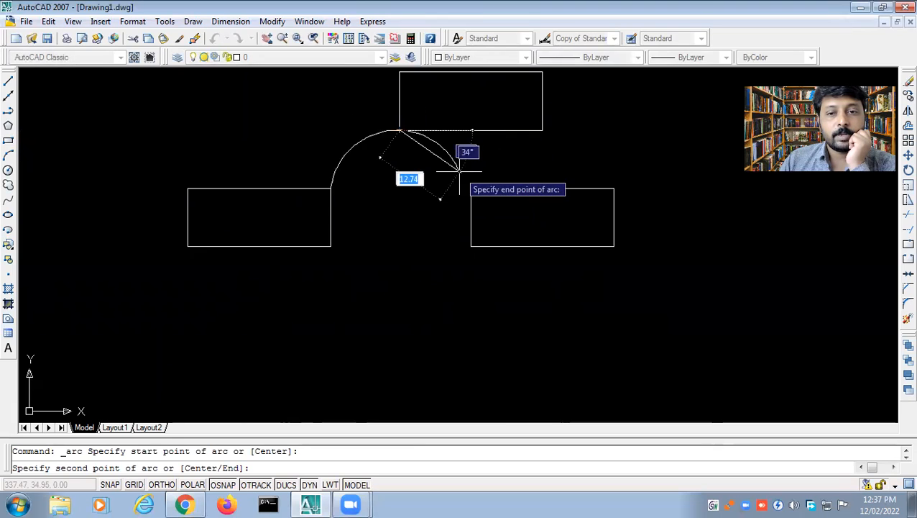
left_click(471, 189)
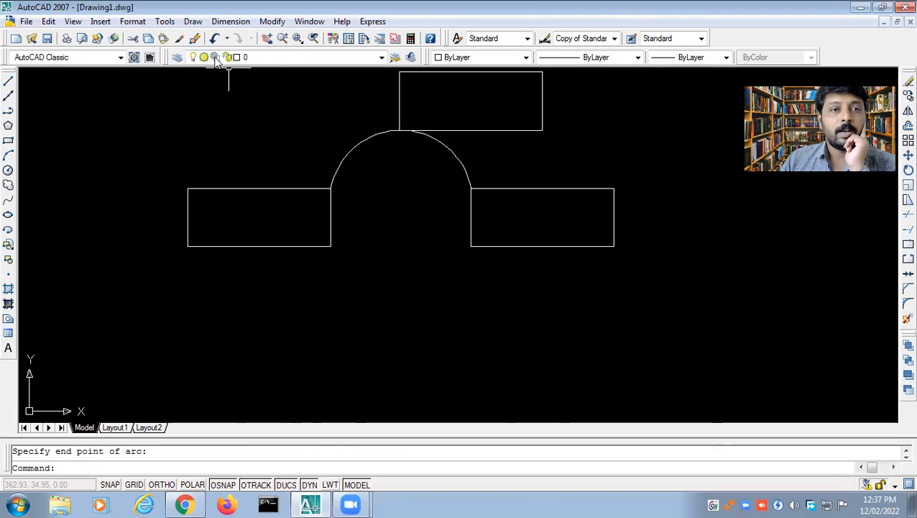
left_click(193, 22)
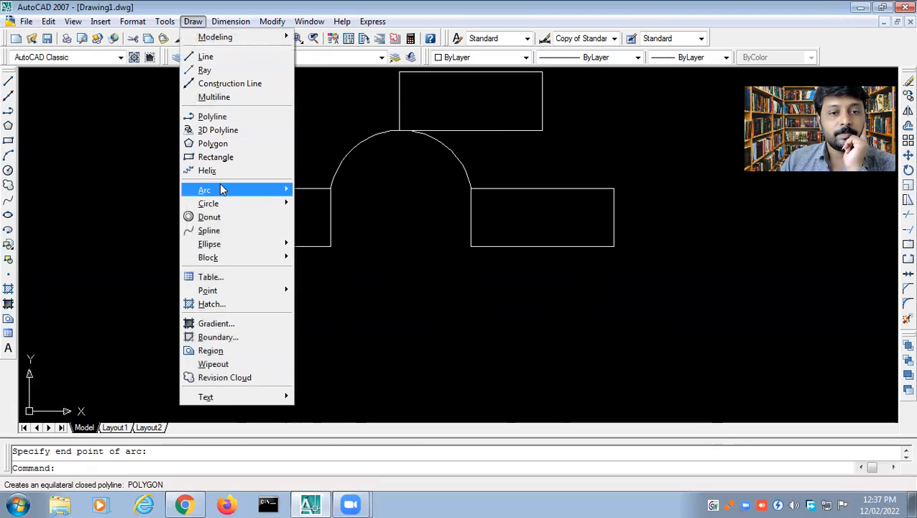
mouse_move(221, 190)
left_click(341, 170)
left_click(341, 169)
Draw a trial Start, Center, End arc in the empty area below and right of the three rectangles, and erase it.
scroll(245, 242, "down", 6)
scroll(245, 242, "up", 1)
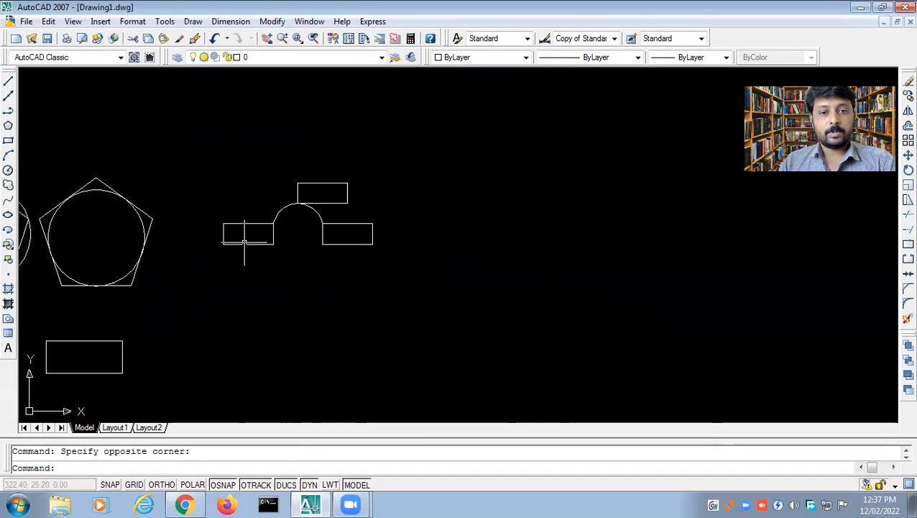
left_click(211, 167)
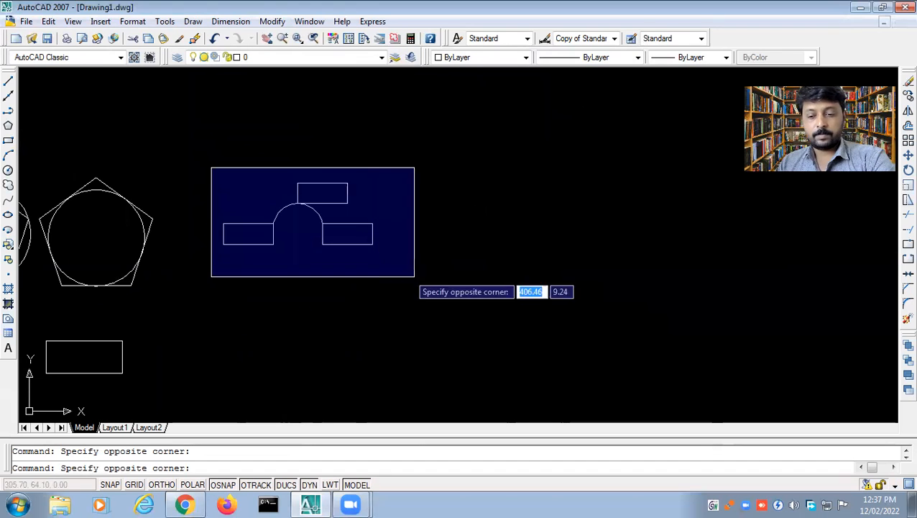
left_click(414, 277)
mouse_move(439, 290)
middle_mouse_down()
mouse_move(372, 280)
mouse_move(314, 230)
middle_mouse_up()
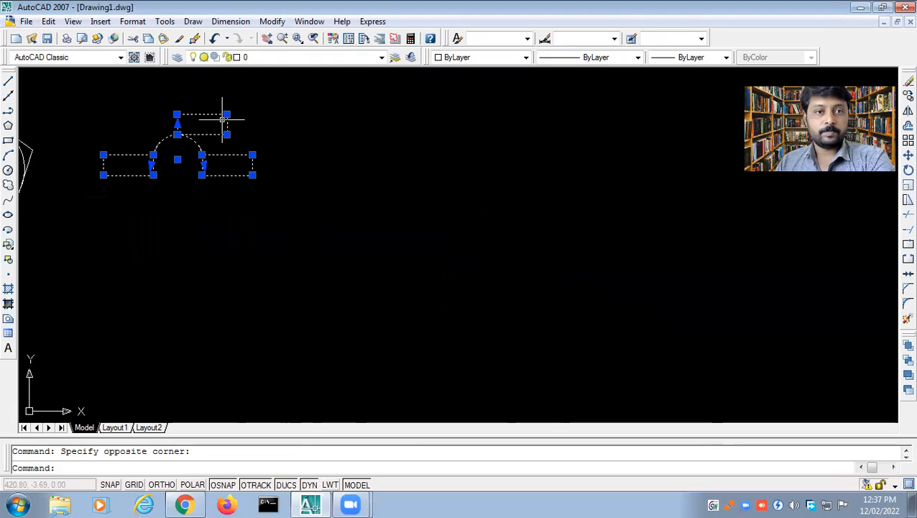
left_click(192, 21)
mouse_move(220, 195)
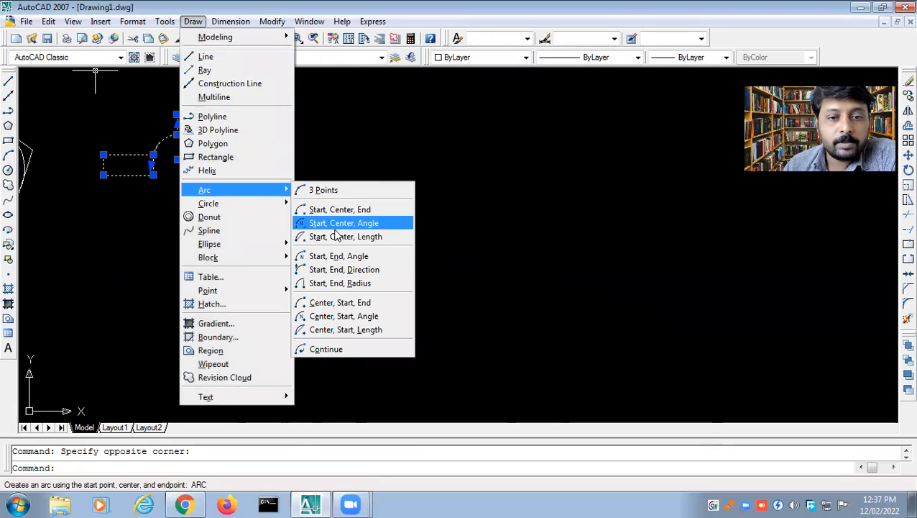
left_click(327, 207)
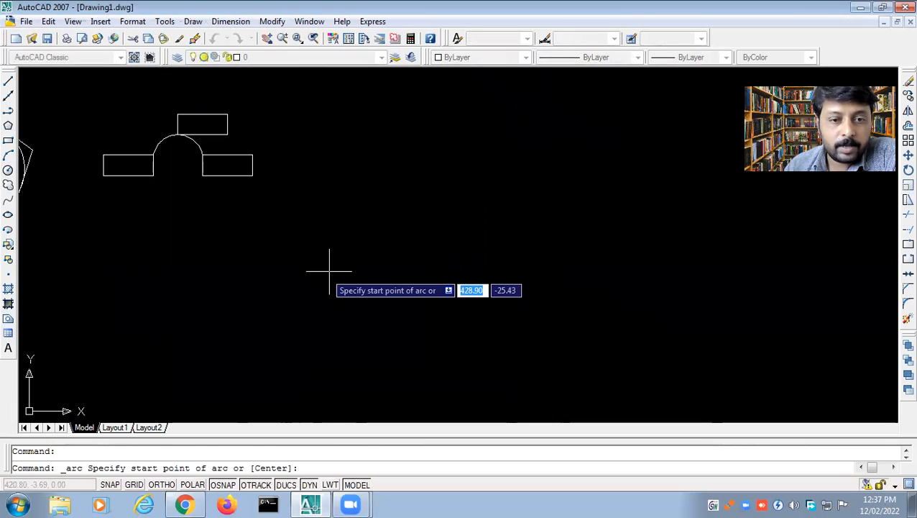
left_click(279, 262)
left_click(348, 265)
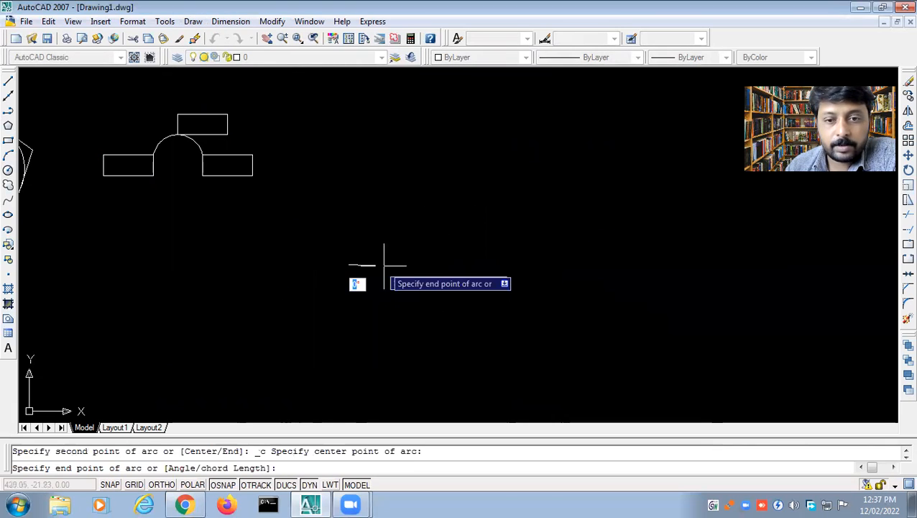
left_click(384, 266)
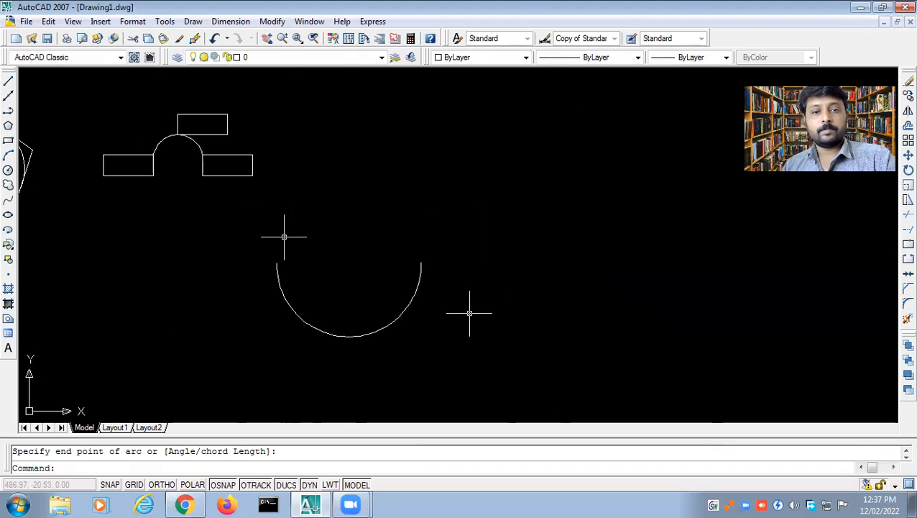
key("Escape")
left_click(279, 267)
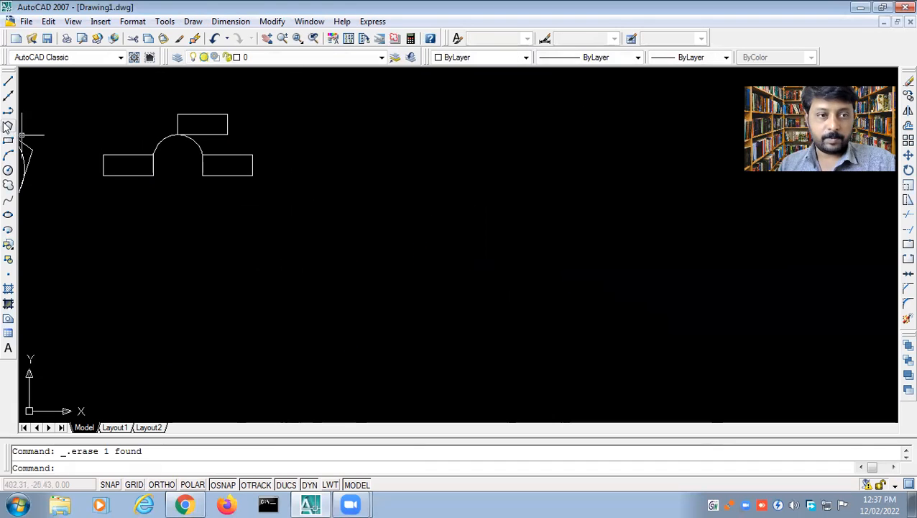
With ortho on, draw three connected horizontal line segments of about 75, 38 and 73 units below the rectangles, and erase the middle one.
left_click(8, 82)
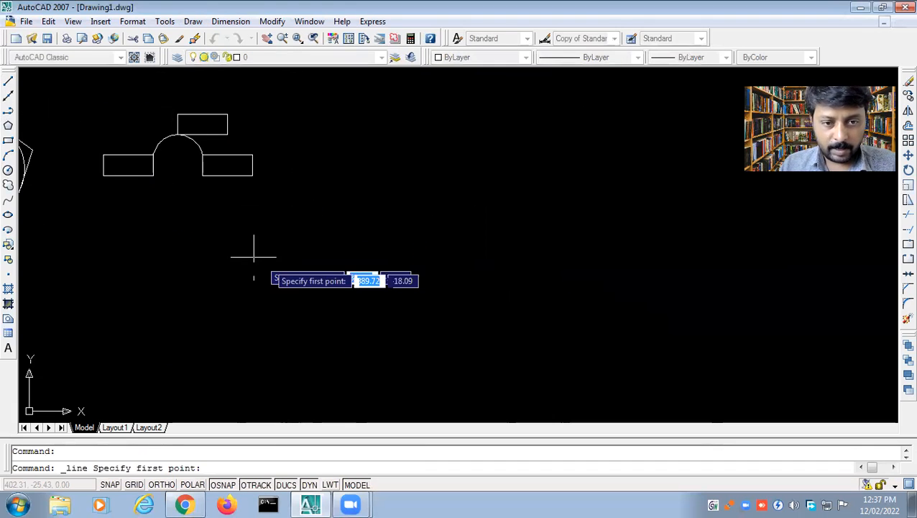
left_click(191, 267)
key("F8")
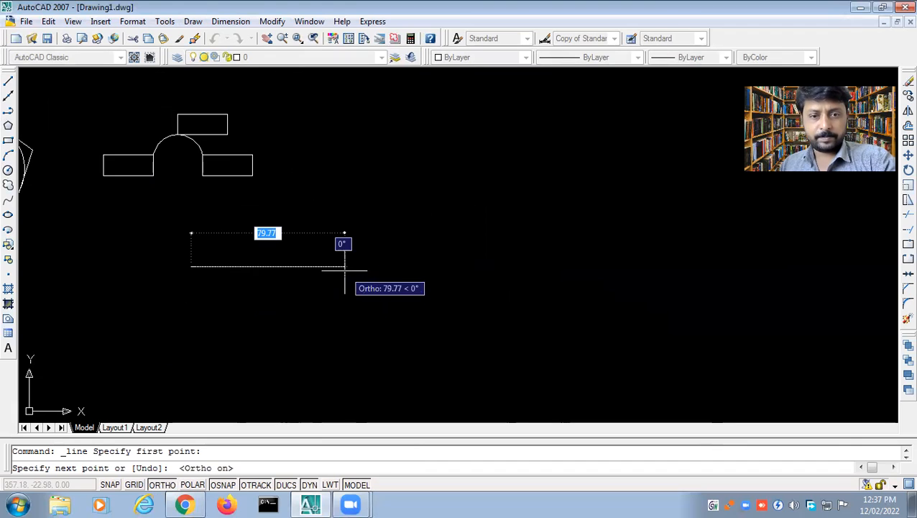
left_click(409, 267)
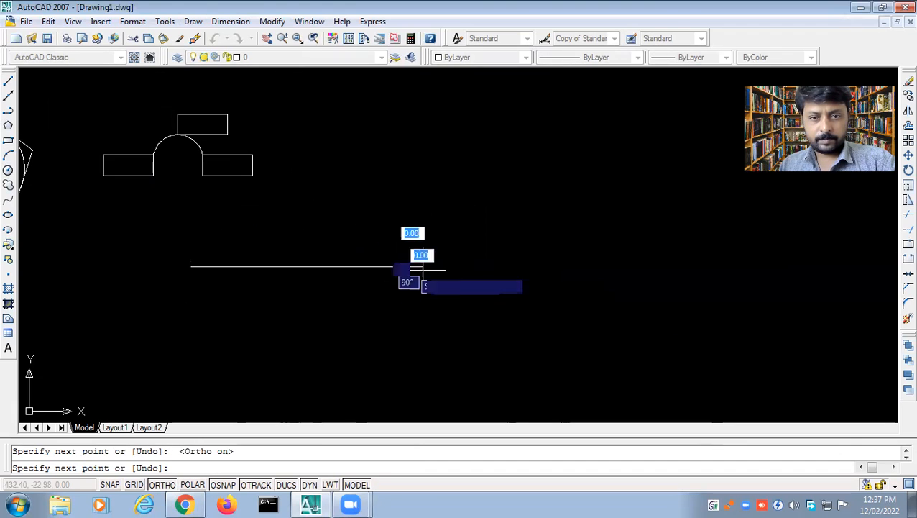
key("Escape")
left_click(375, 266)
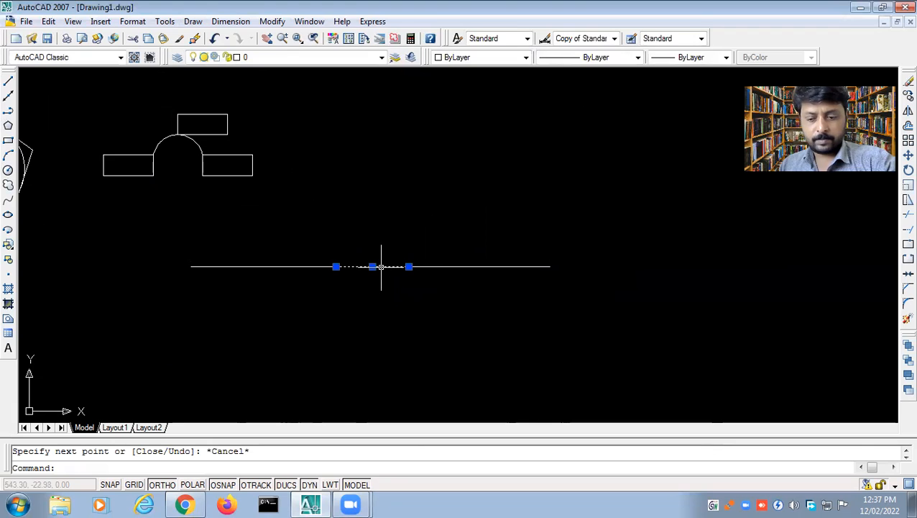
key("Delete")
left_click(428, 289)
left_click(343, 351)
Draw a Start, Center, End arc below the gap, from the left line's inner end around the gap's midpoint to the right line.
scroll(381, 309, "down", 4)
scroll(381, 309, "up", 6)
scroll(344, 239, "up", 3)
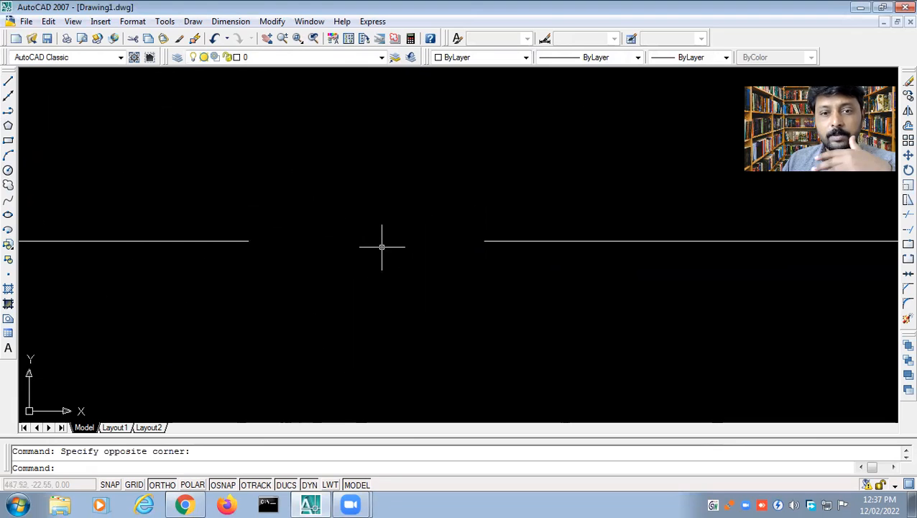
left_click(192, 21)
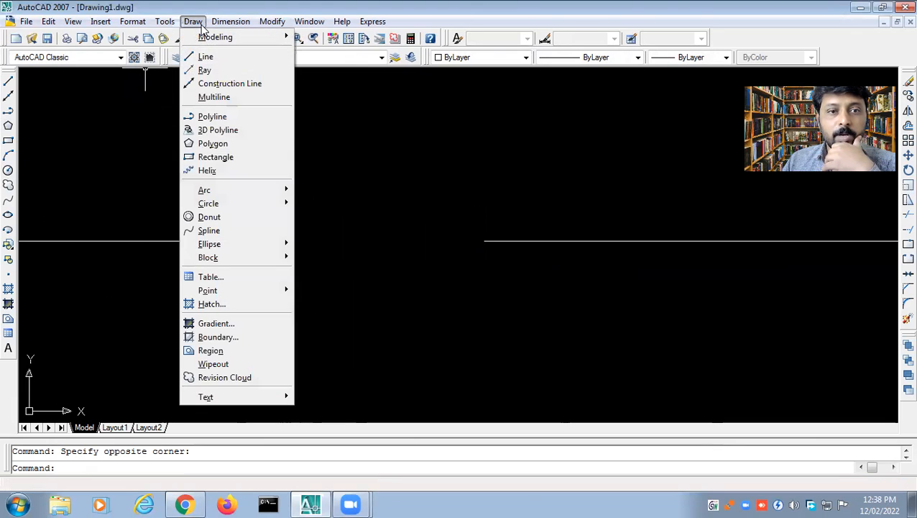
mouse_move(223, 191)
left_click(323, 207)
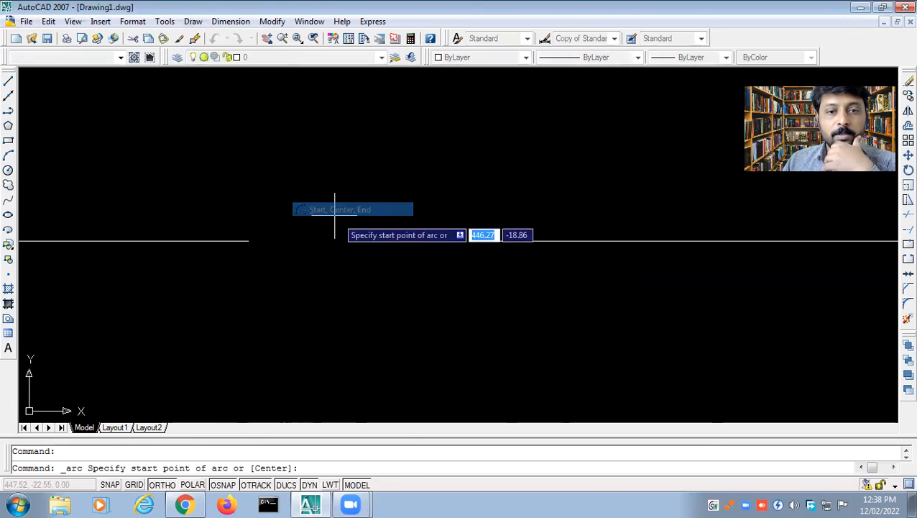
left_click(248, 241)
left_click(363, 241)
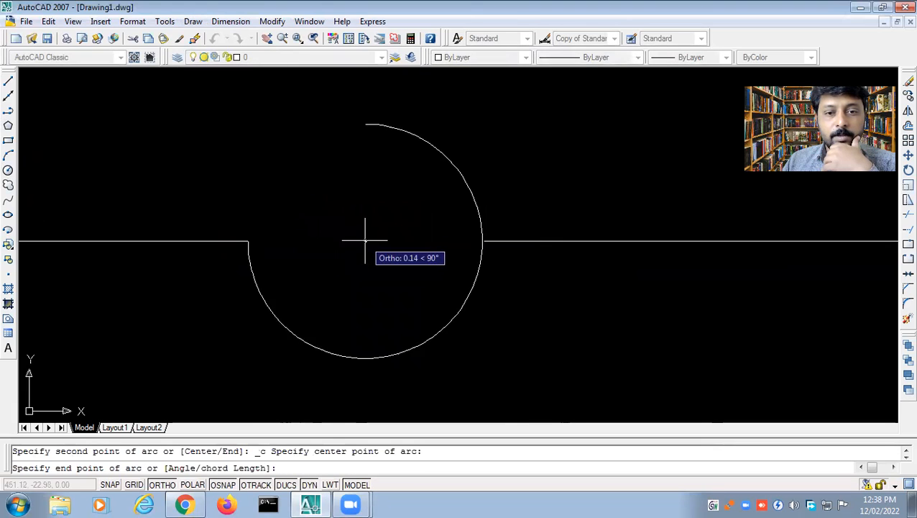
left_click(480, 285)
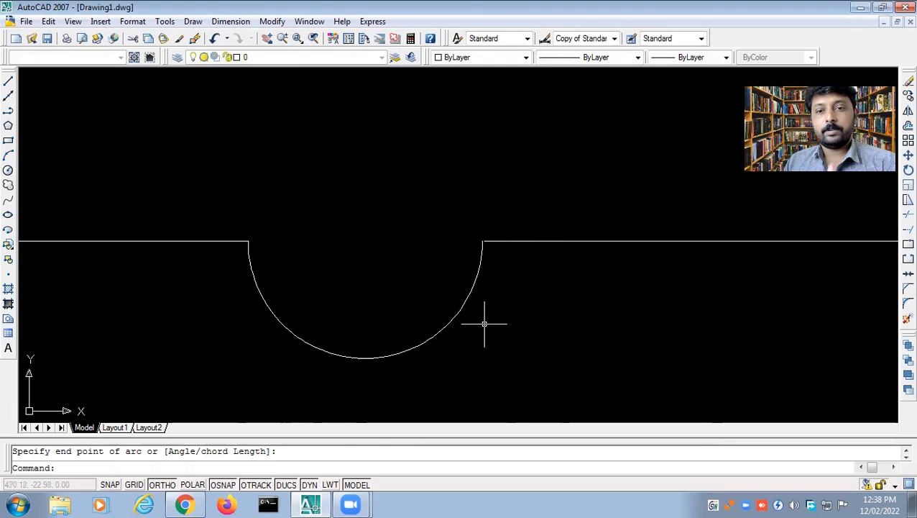
key("Escape")
With ortho off, draw a trial Continue arc curving up from the semicircular arc's right end, and erase it.
scroll(446, 302, "down", 4)
scroll(447, 306, "up", 3)
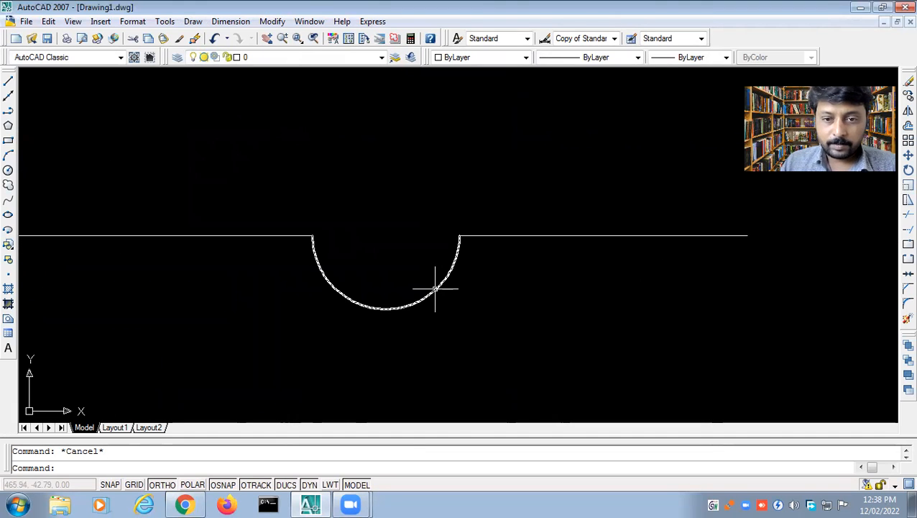
scroll(435, 289, "down", 4)
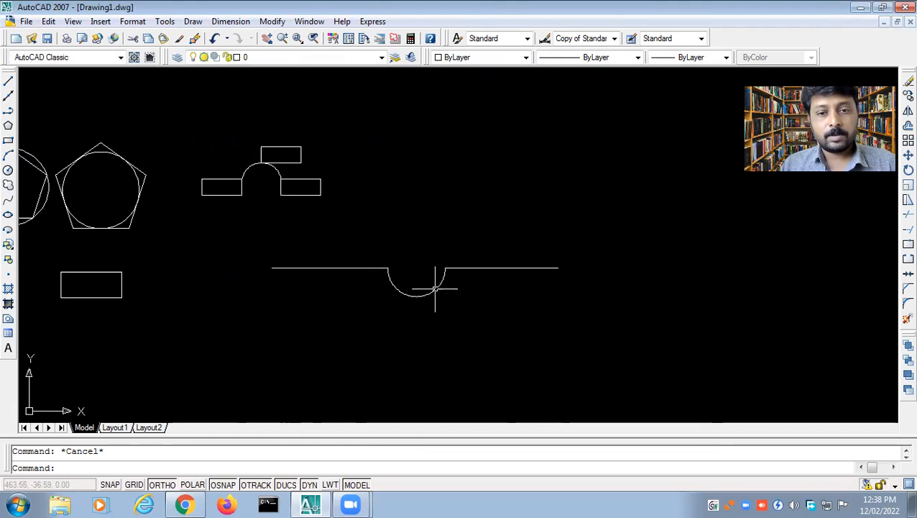
left_click(192, 20)
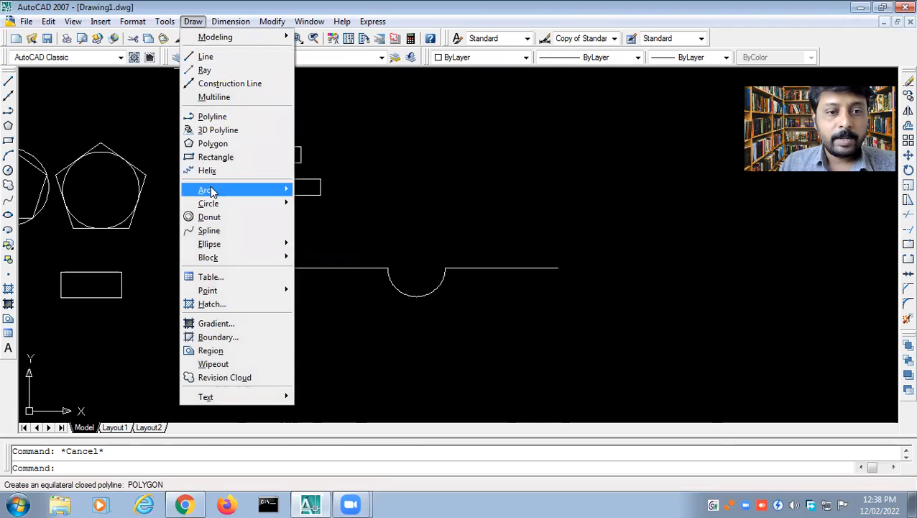
mouse_move(246, 200)
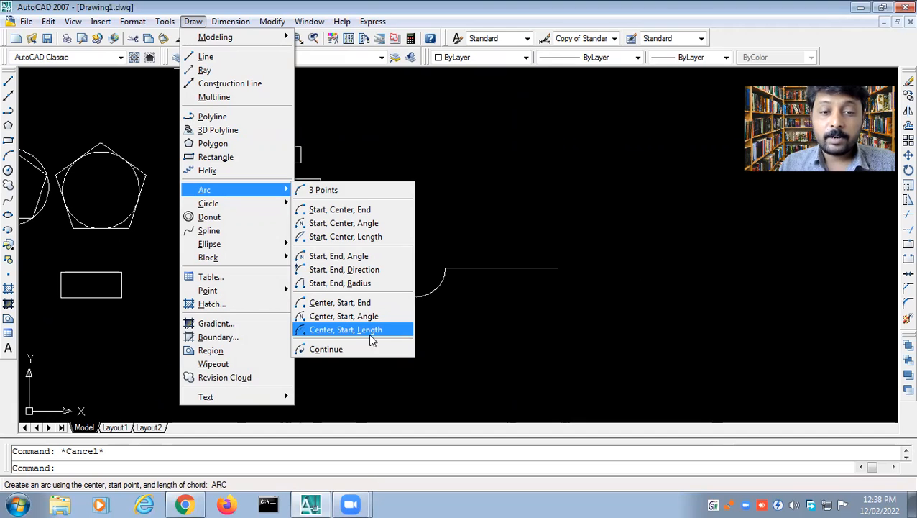
left_click(327, 349)
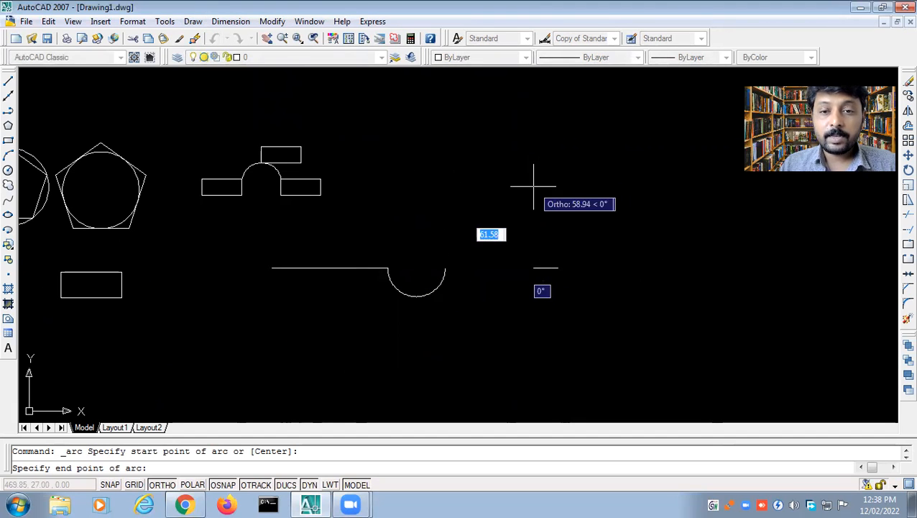
key("F8")
left_click(483, 164)
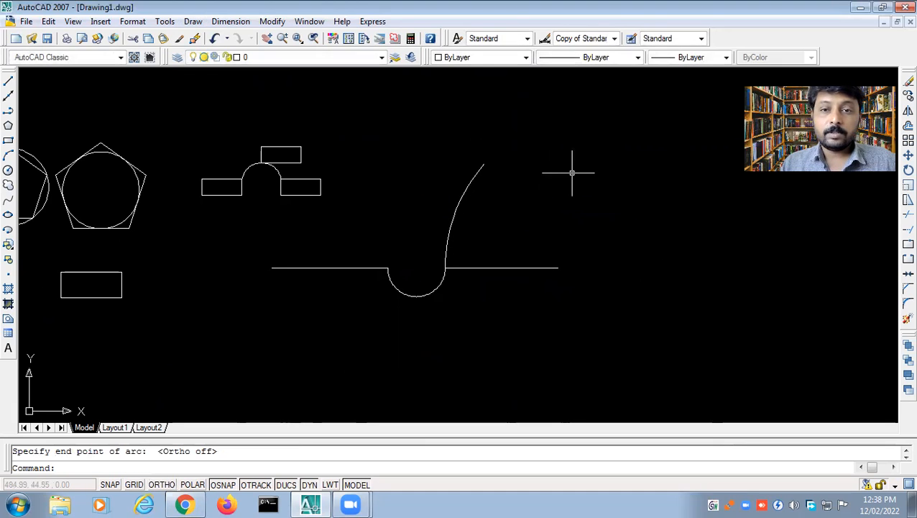
left_click(455, 212)
key("Delete")
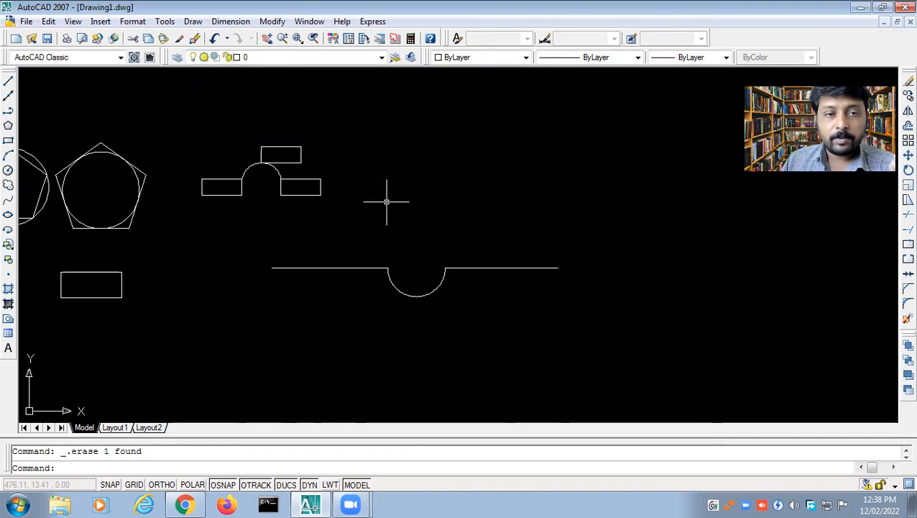
Draw a Center, Radius circle with radius 20 centered on the right line's outer endpoint.
left_click(194, 23)
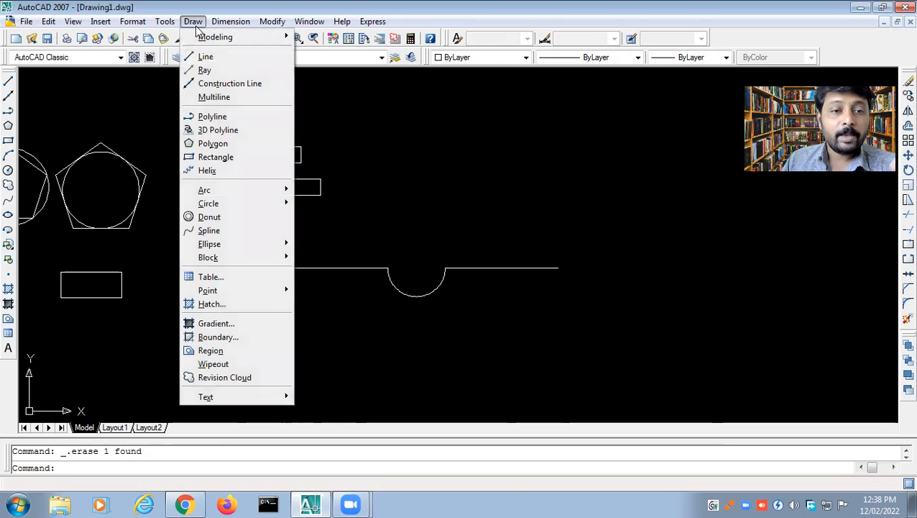
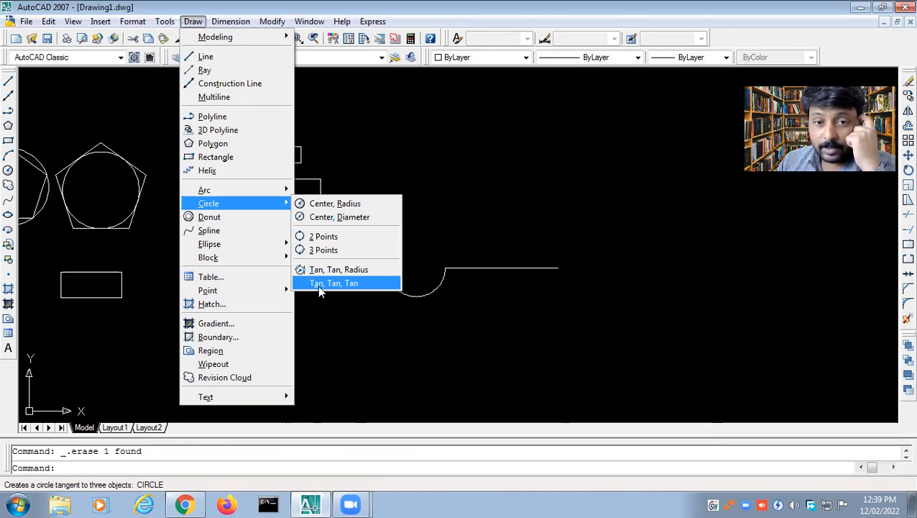
left_click(474, 170)
mouse_move(437, 192)
middle_mouse_down()
mouse_move(308, 236)
mouse_move(147, 239)
middle_mouse_up()
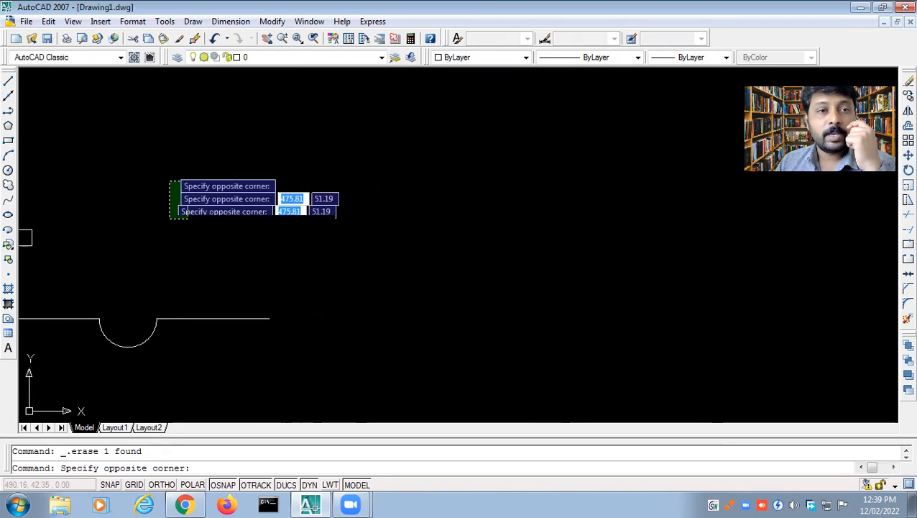
left_click(192, 21)
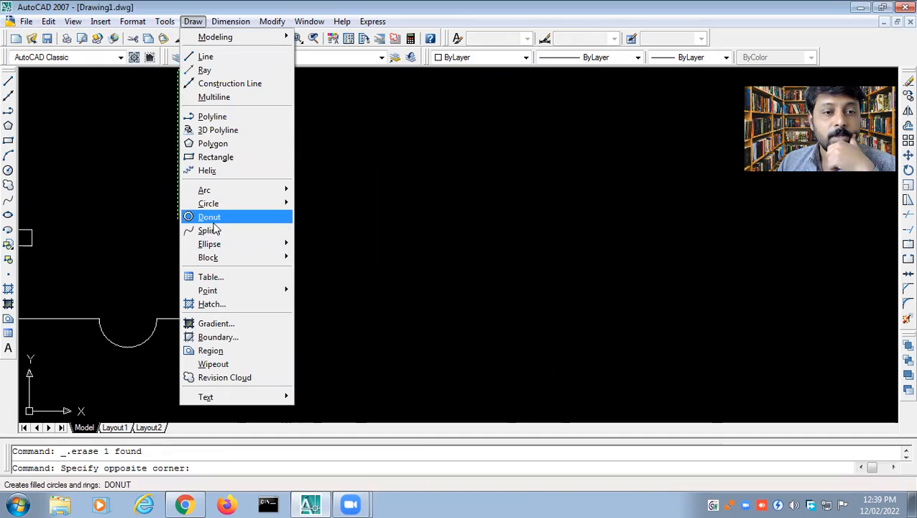
mouse_move(216, 206)
left_click(310, 201)
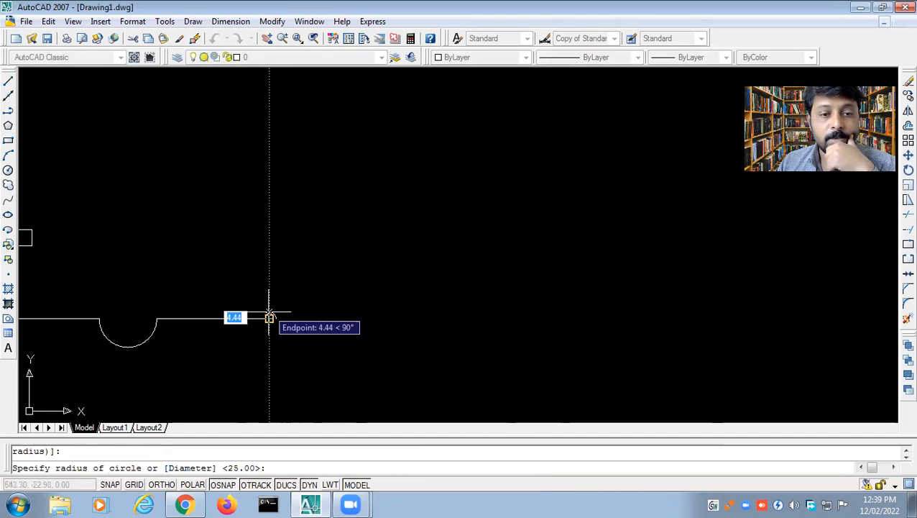
left_click(269, 318)
type("20")
key("Return")
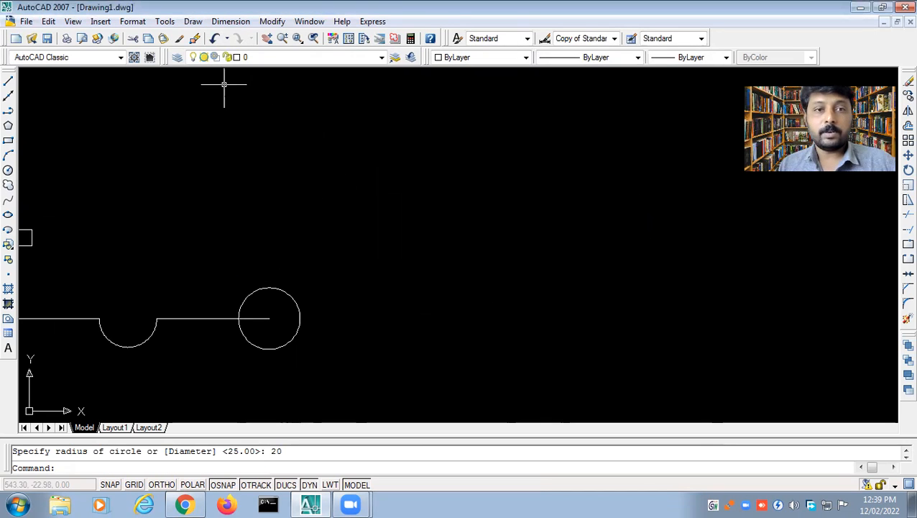
Draw a concentric Center, Diameter circle with diameter 50 around the radius 20 circle.
left_click(192, 21)
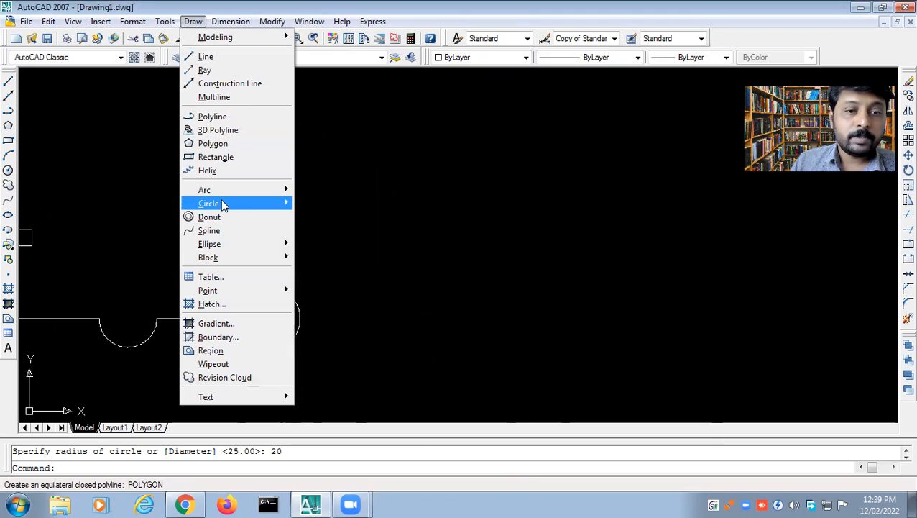
mouse_move(222, 205)
left_click(334, 216)
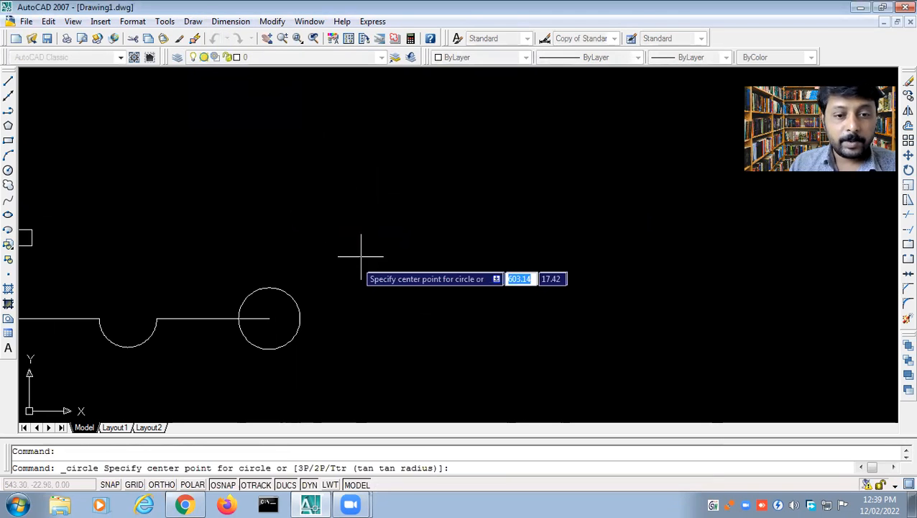
left_click(269, 318)
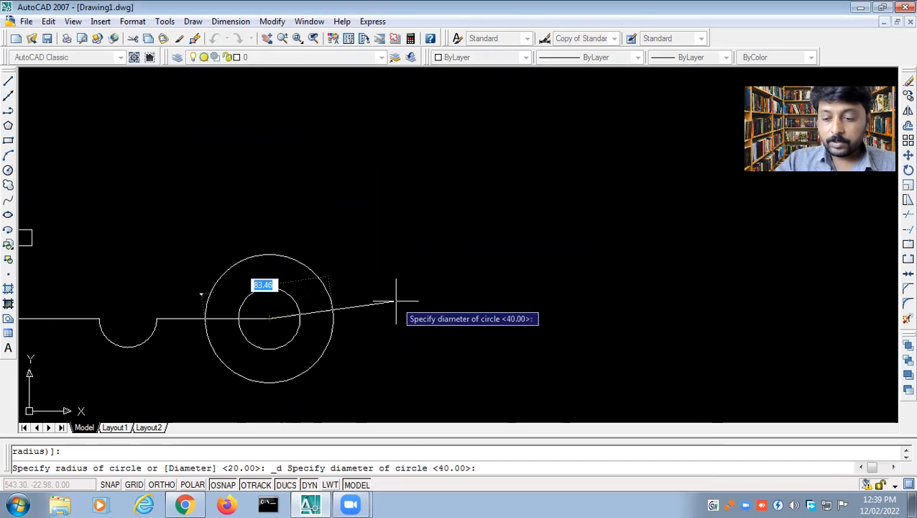
type("5")
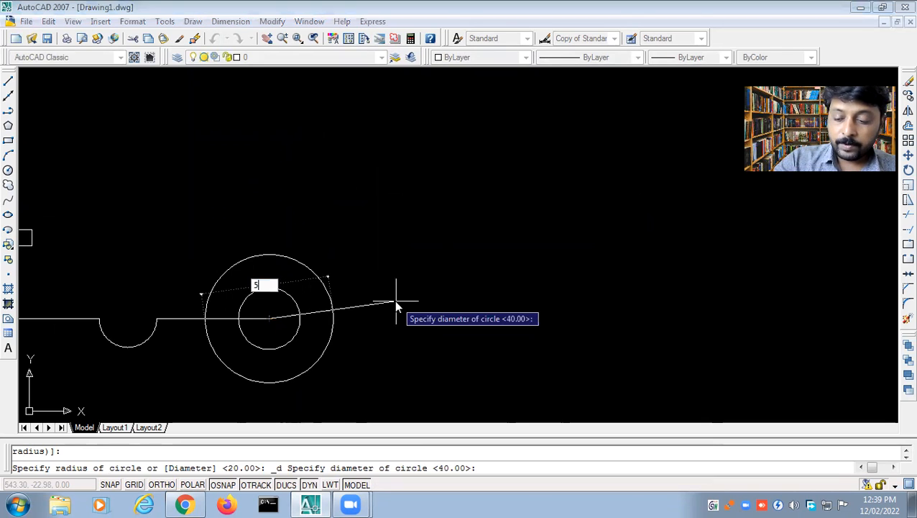
type("0")
key("Return")
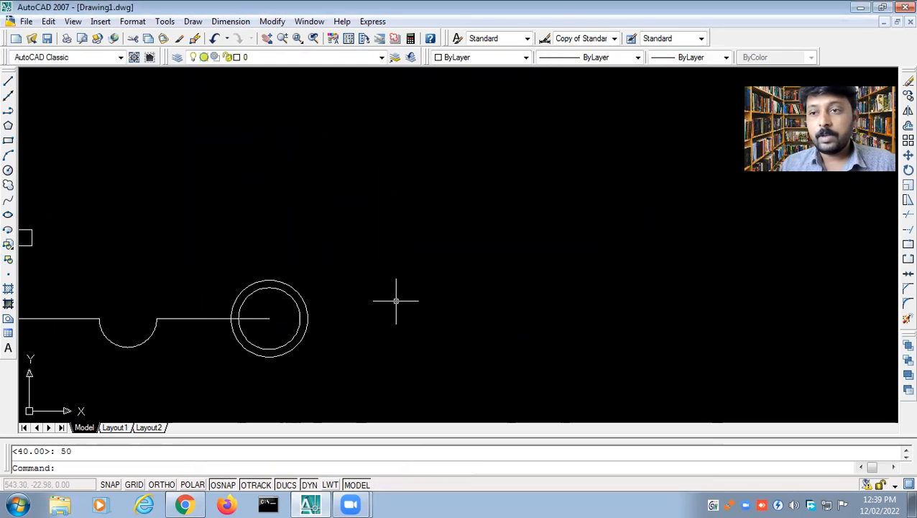
Draw a 2 Points circle from the upper rectangle's lower-right corner to the right rectangle's upper-right corner.
left_click(190, 23)
mouse_move(229, 205)
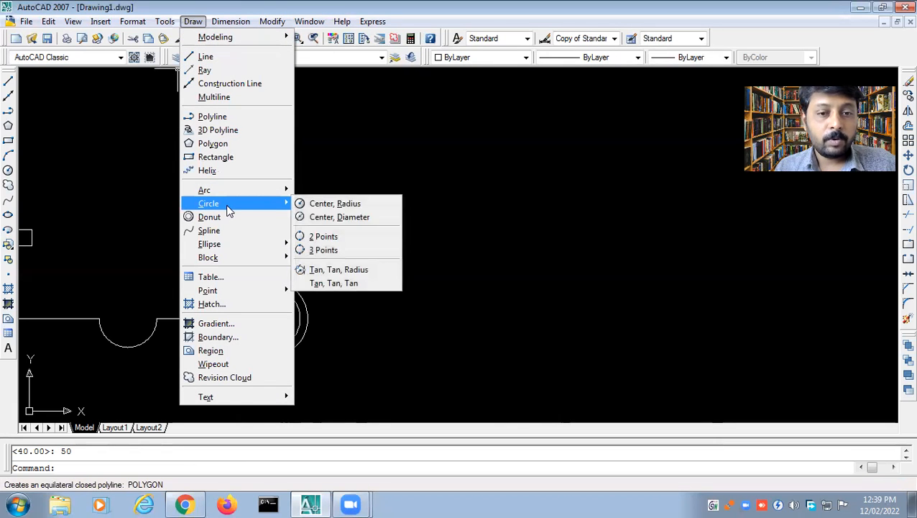
left_click(343, 242)
mouse_move(372, 248)
middle_mouse_down()
mouse_move(360, 248)
mouse_move(651, 248)
middle_mouse_up()
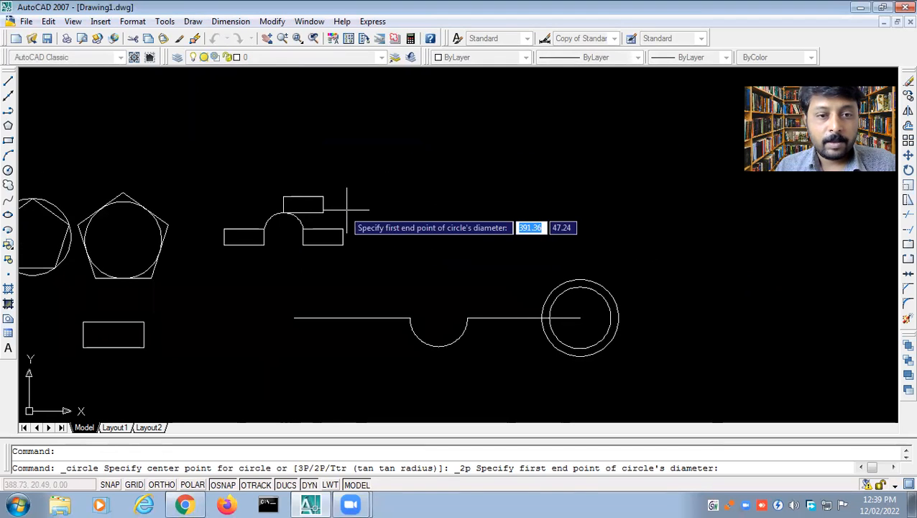
middle_click_drag(381, 212, 398, 237)
scroll(361, 245, "up", 5)
left_click(291, 230)
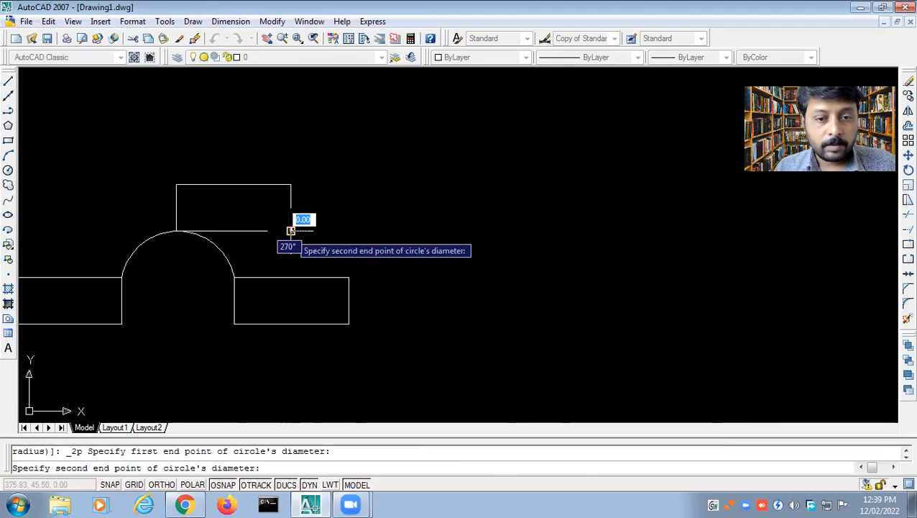
left_click(350, 277)
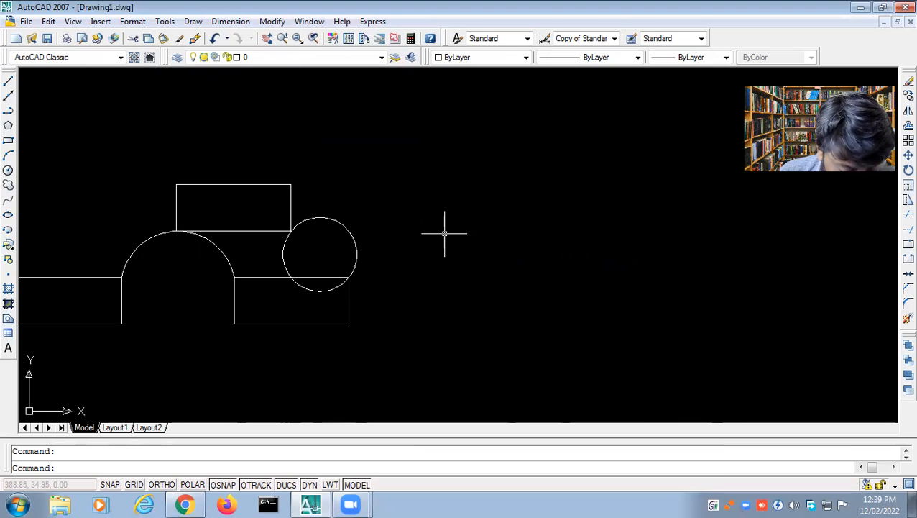
left_click(191, 22)
mouse_move(225, 189)
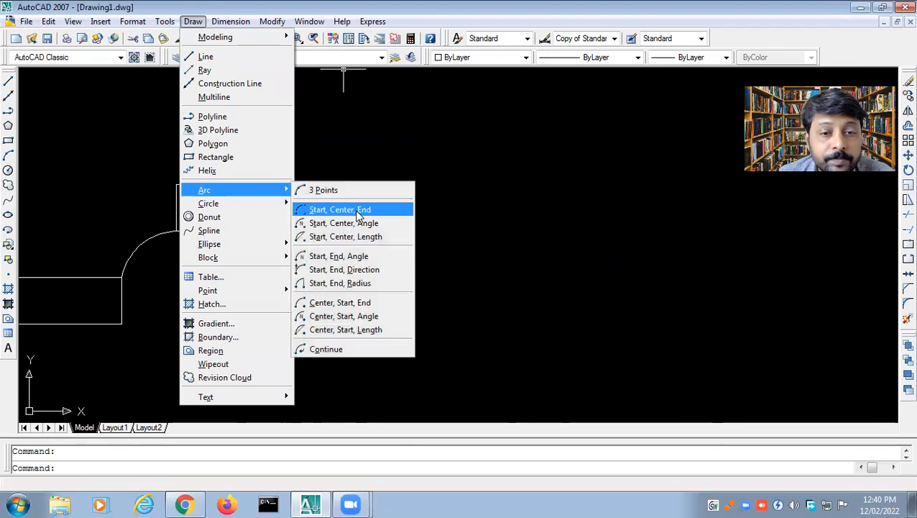
mouse_move(235, 204)
left_click(316, 248)
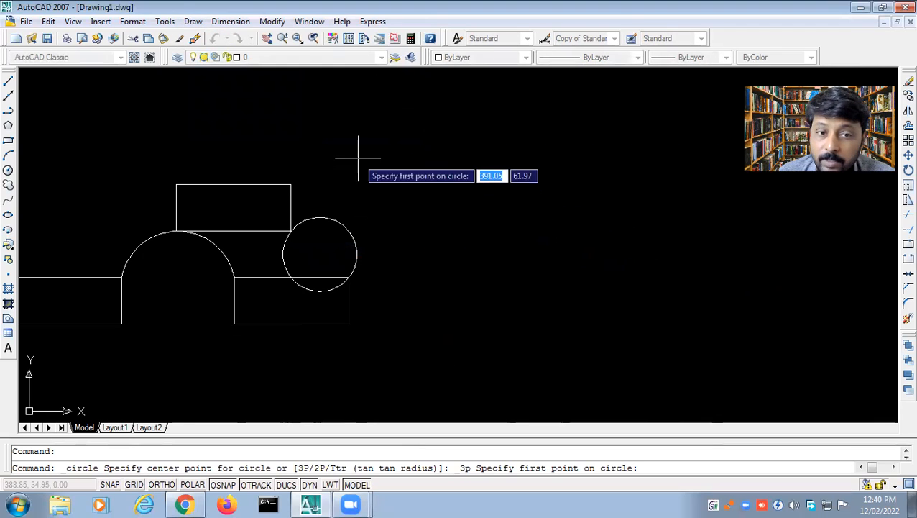
mouse_move(370, 240)
middle_mouse_down()
mouse_move(383, 242)
mouse_move(436, 185)
middle_mouse_up()
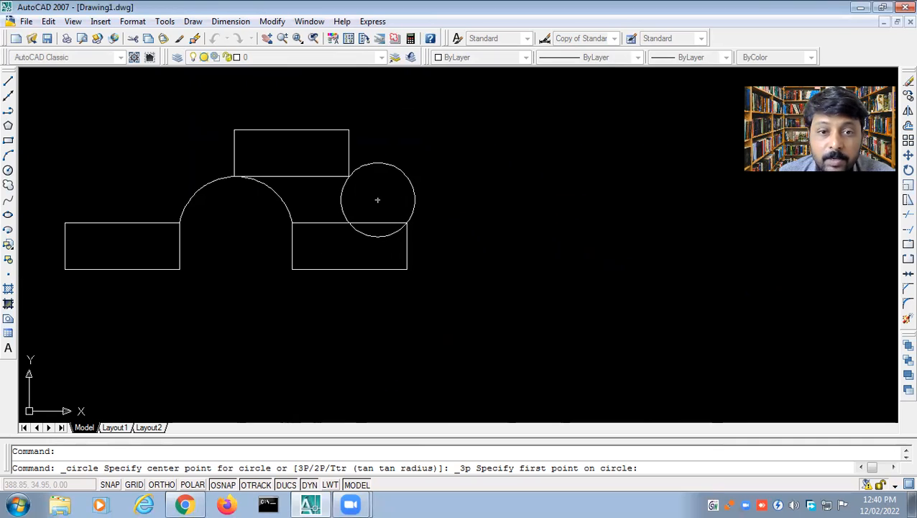
key("Escape")
Erase the 2 Points circle on the right and the semicircular arc between the two lower rectangles.
left_click(415, 207)
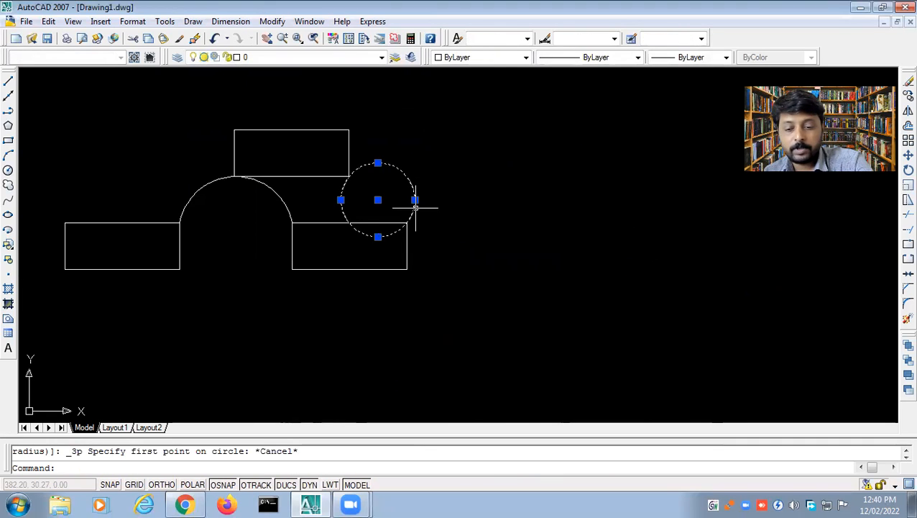
key("Delete")
left_click(295, 211)
left_click(281, 204)
key("Delete")
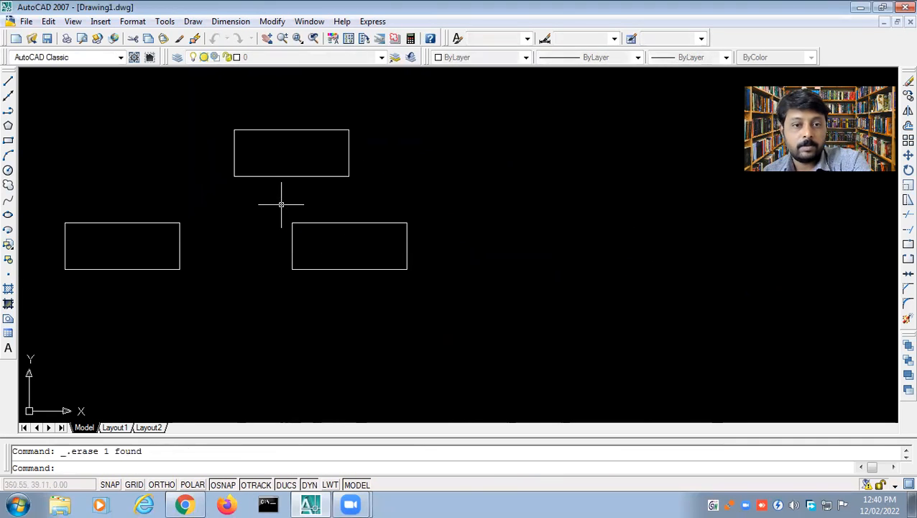
Draw a 3 Points circle through the upper rectangle's lower-right corner, the right rectangle's upper-left corner and the upper rectangle's lower-left corner.
left_click(193, 21)
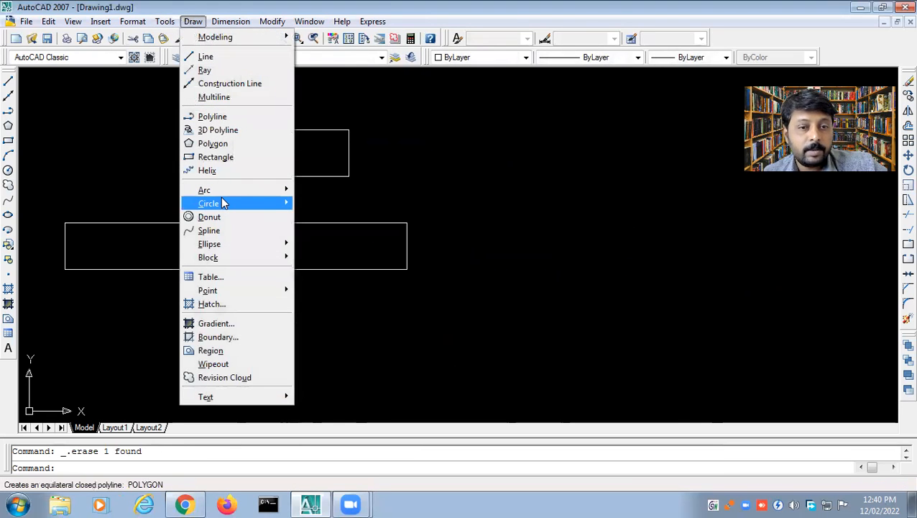
mouse_move(222, 202)
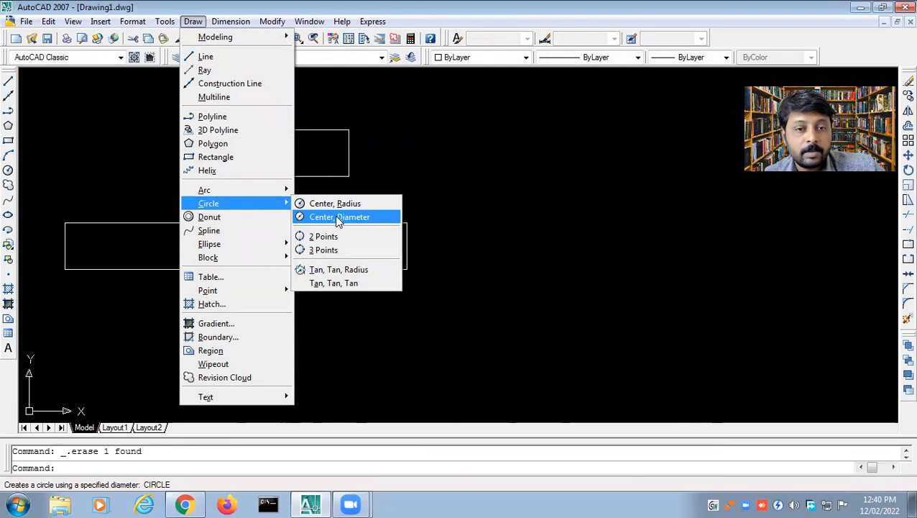
left_click(322, 249)
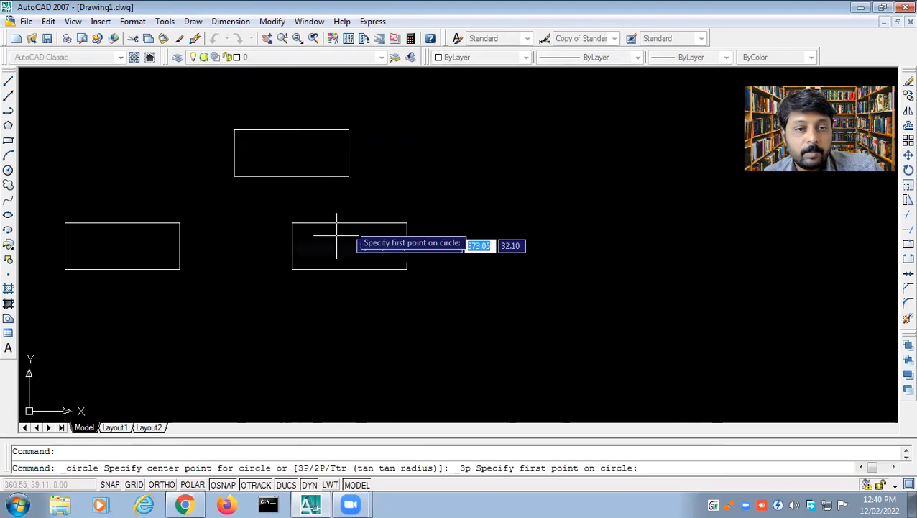
left_click(349, 177)
left_click(292, 222)
left_click(233, 170)
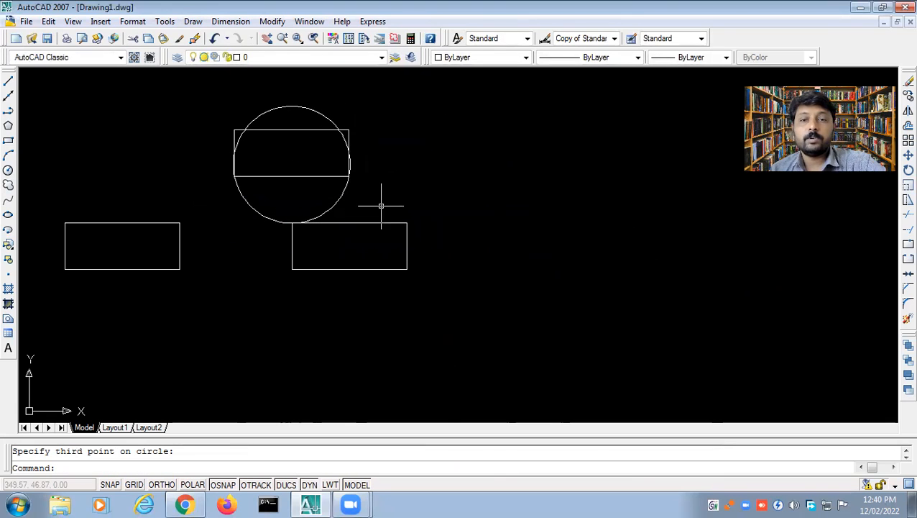
key("Escape")
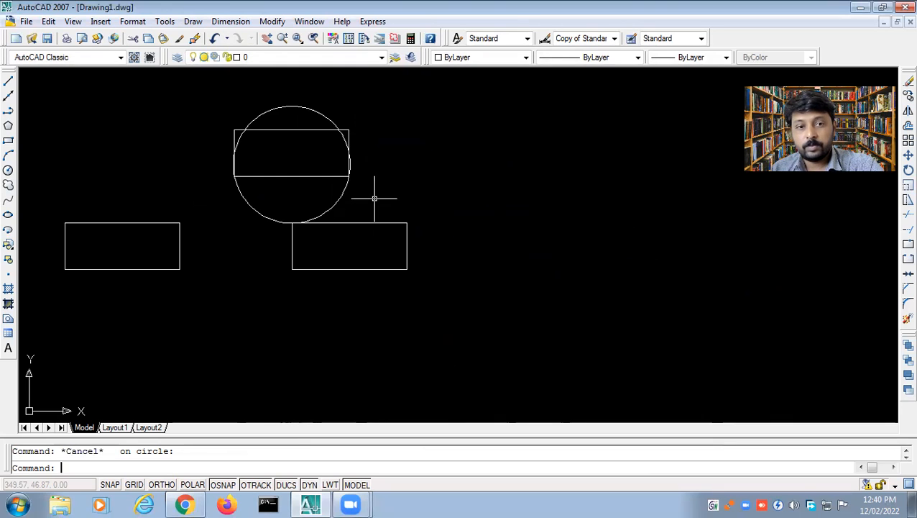
Erase the 3 Points circle drawn around the upper rectangle.
left_click(336, 204)
left_click(336, 204)
left_click(335, 201)
key("Delete")
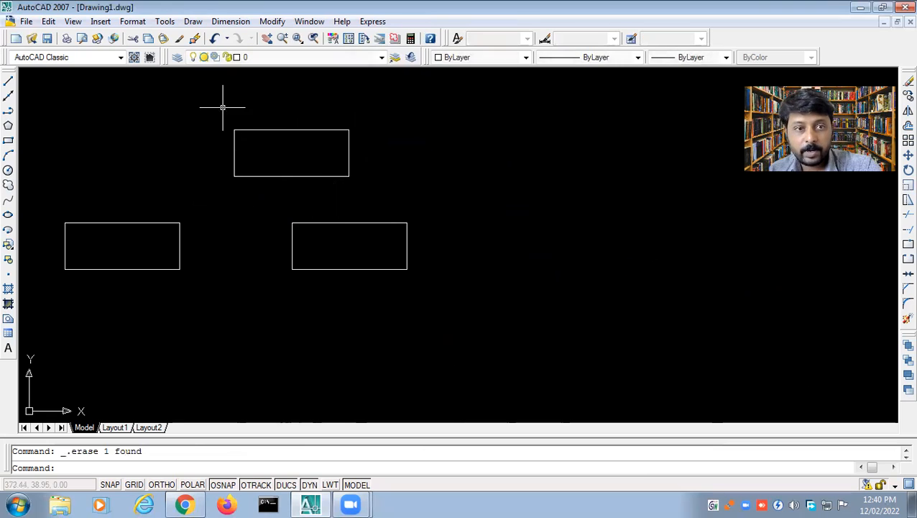
Try a Tan, Tan, Radius circle with radius 5, tangent to the upper rectangle's bottom edge and the right rectangle's top edge.
left_click(192, 21)
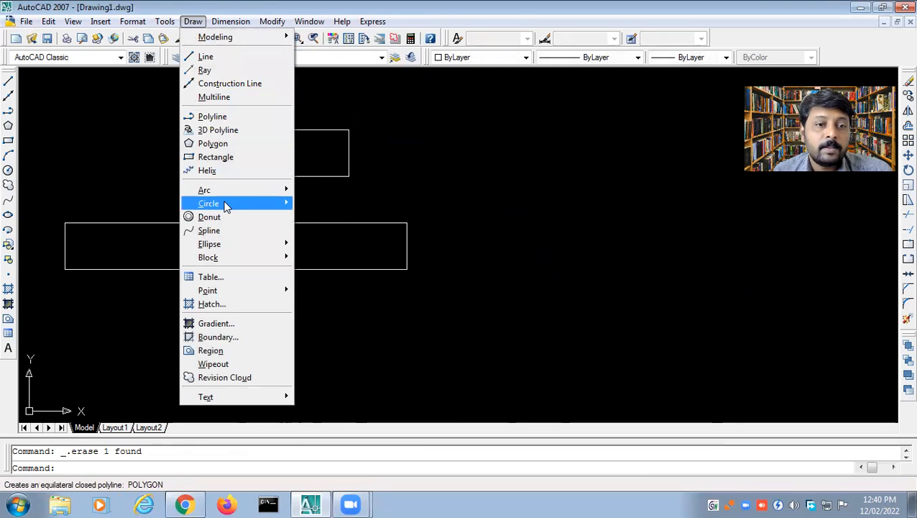
mouse_move(225, 206)
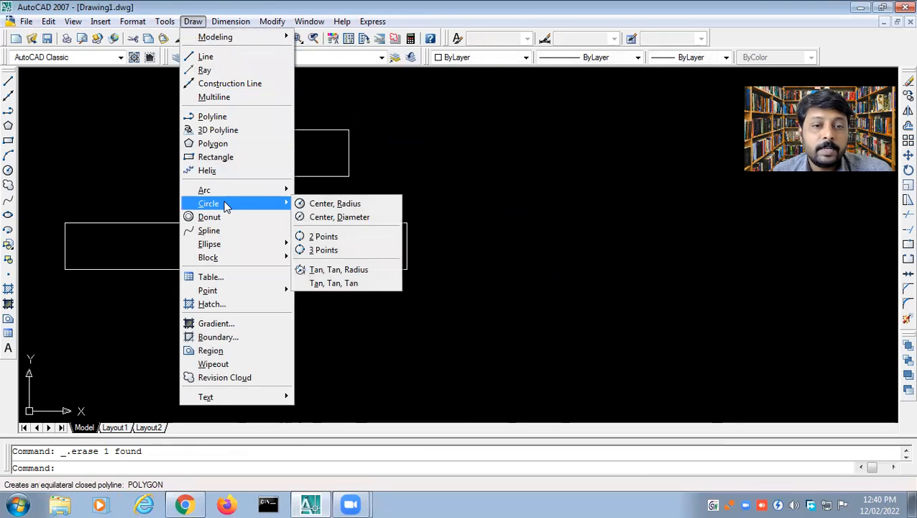
left_click(354, 270)
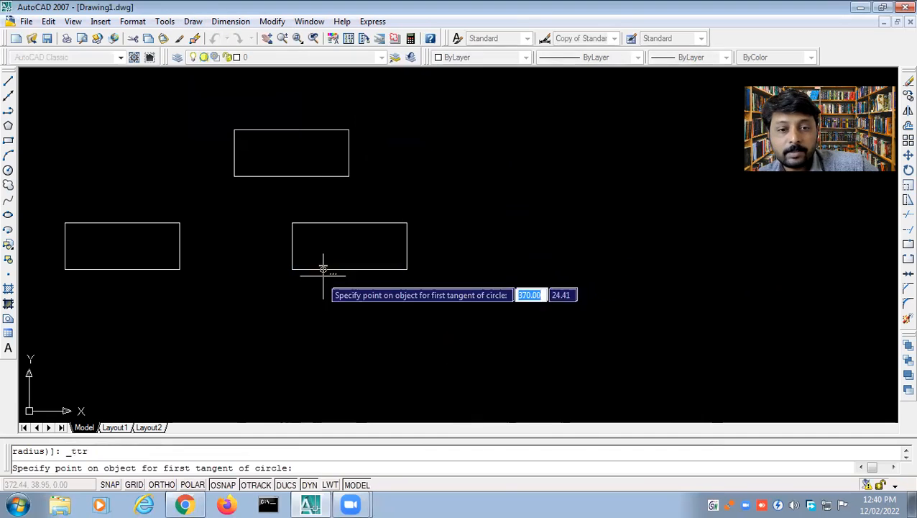
left_click(323, 175)
left_click(317, 215)
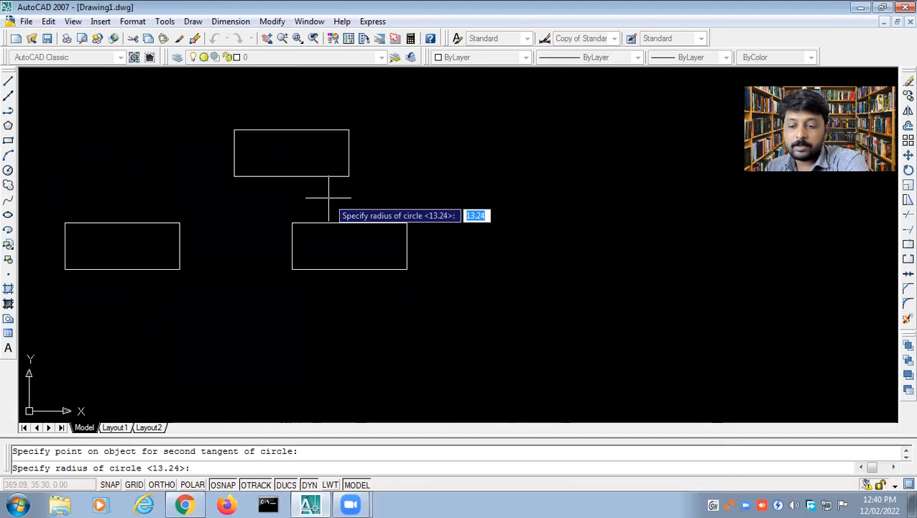
type("5")
key("Return")
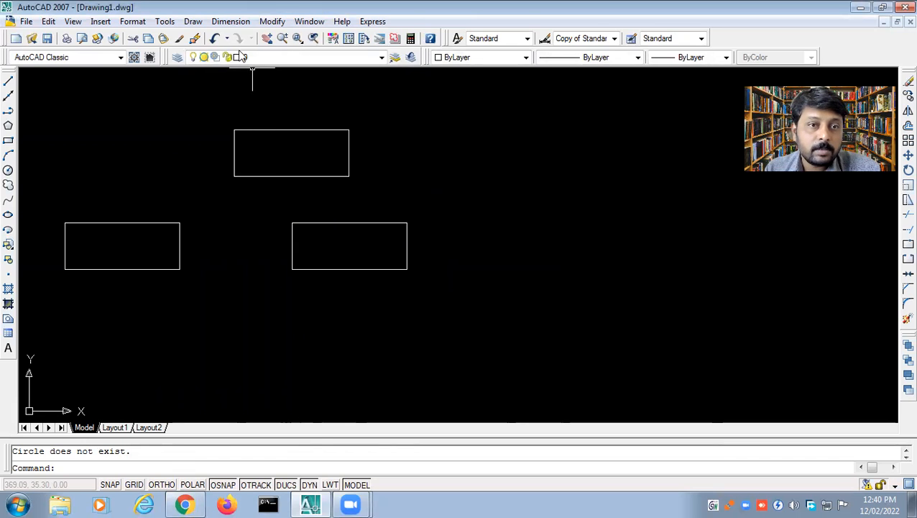
Try the Tan, Tan, Radius circle between the same two facing edges with the default radius 13.24.
left_click(199, 24)
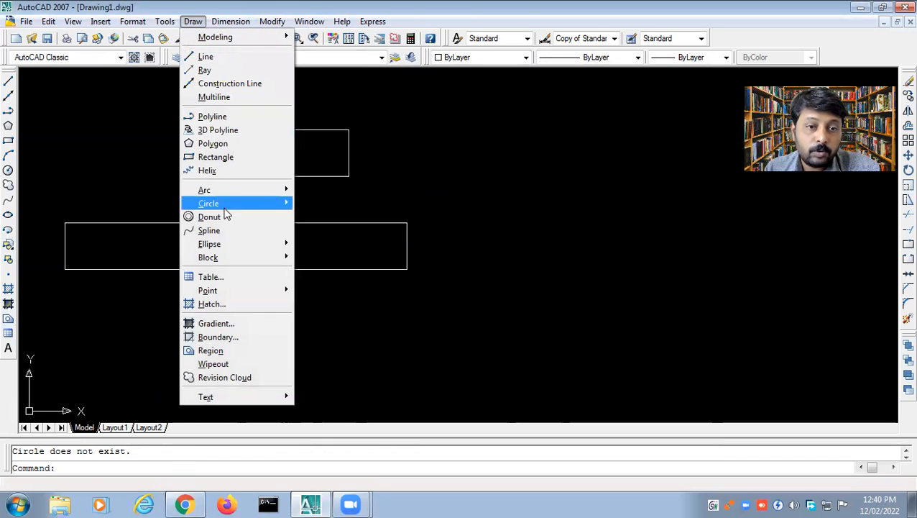
mouse_move(225, 206)
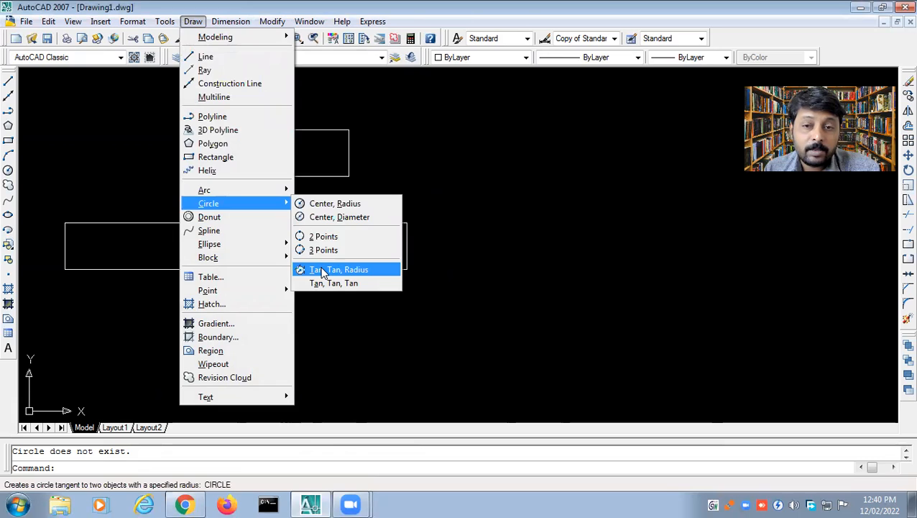
left_click(321, 272)
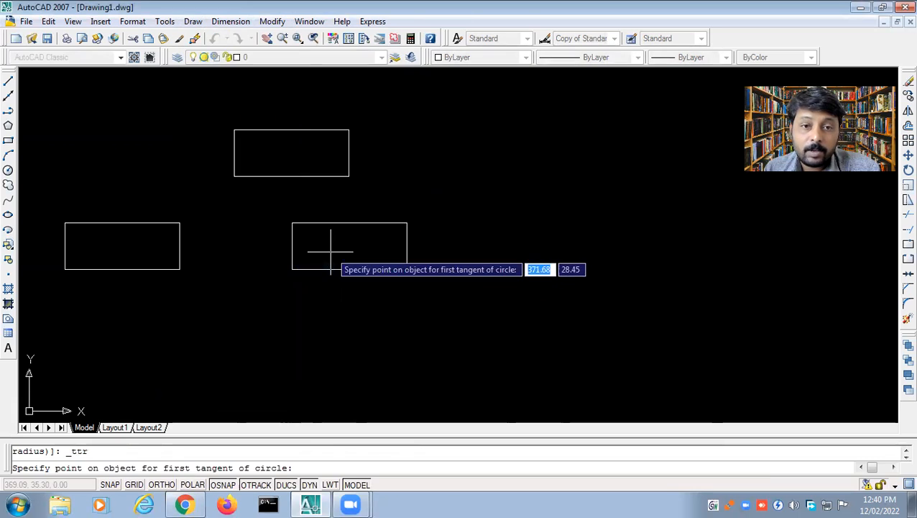
left_click(307, 174)
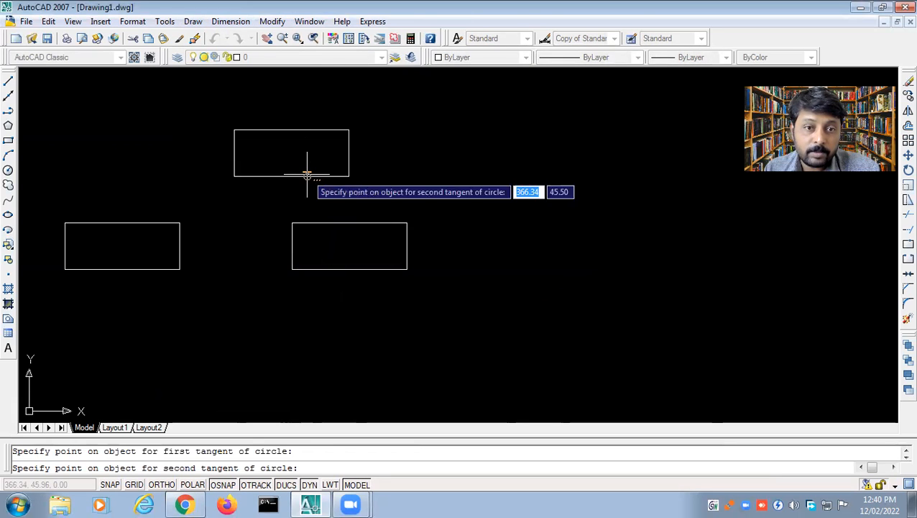
left_click(303, 222)
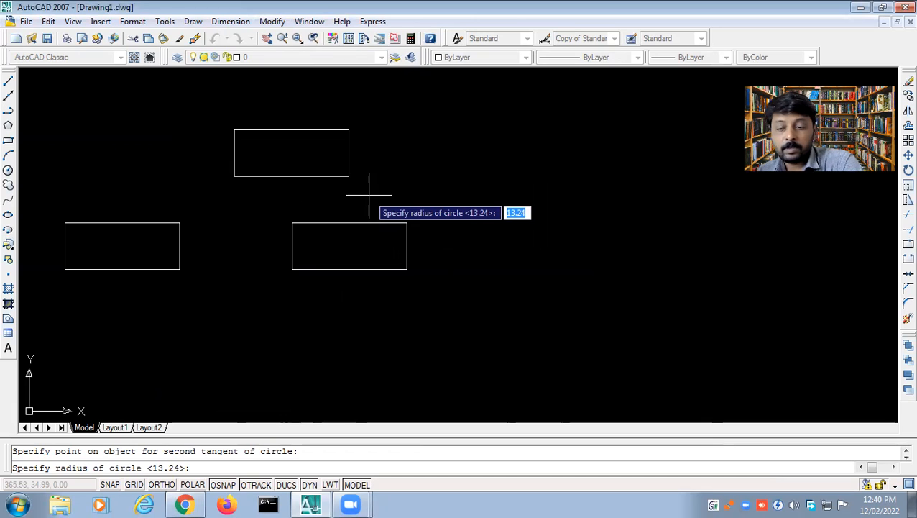
key("Return")
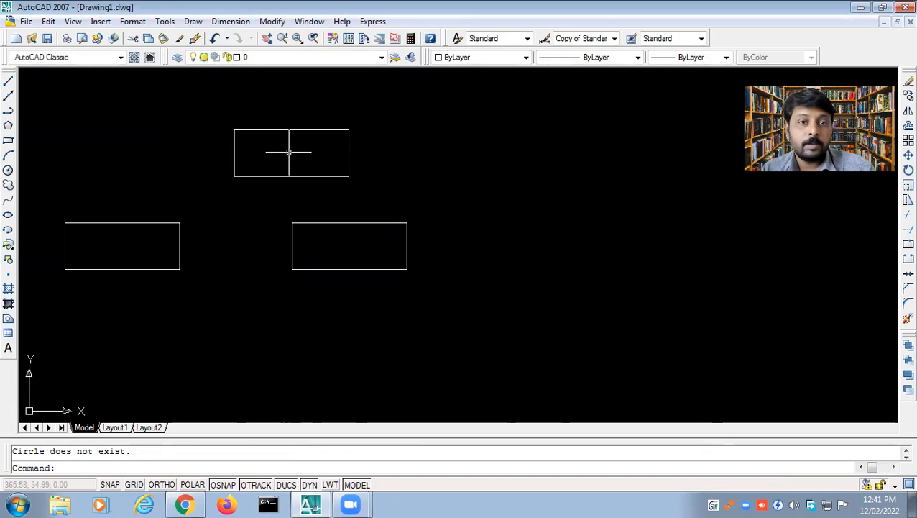
Add a linear dimension from the upper rectangle's lower-right corner down to the right rectangle's top edge, and erase it.
scroll(328, 188, "down", 8)
scroll(327, 195, "up", 6)
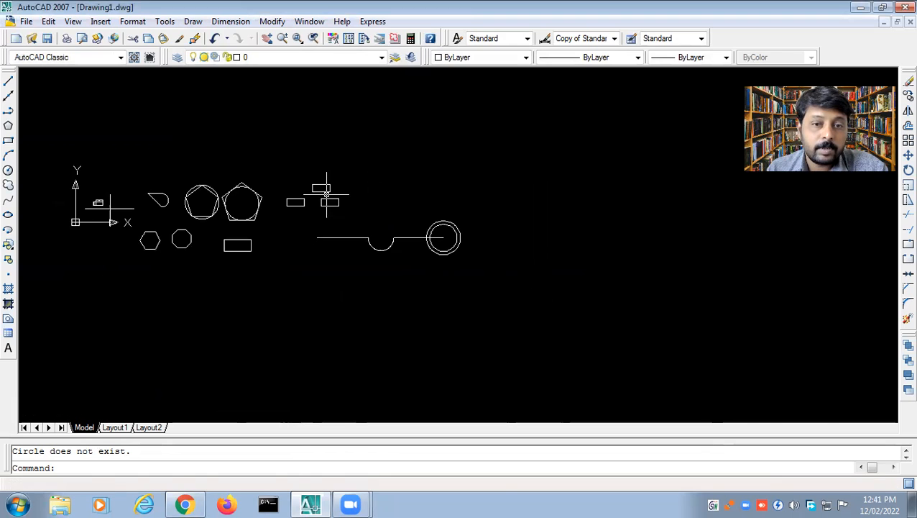
scroll(327, 194, "up", 5)
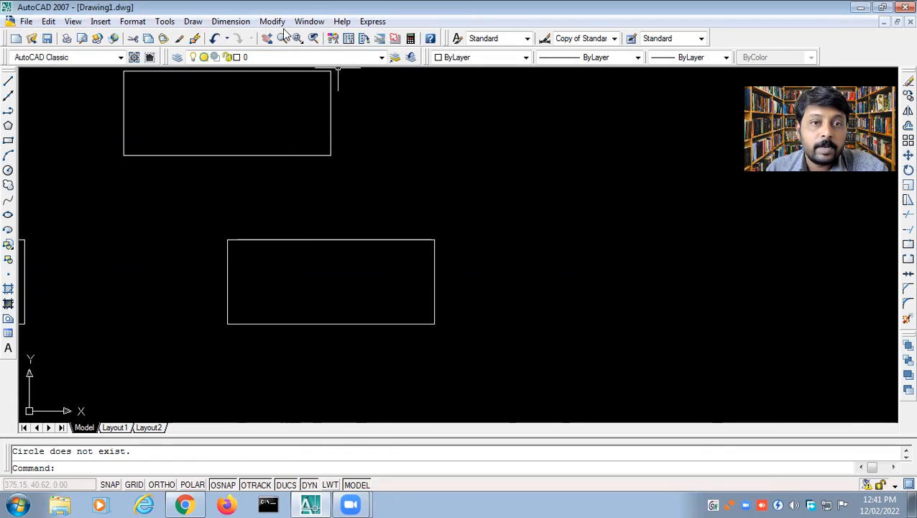
left_click(230, 21)
left_click(238, 58)
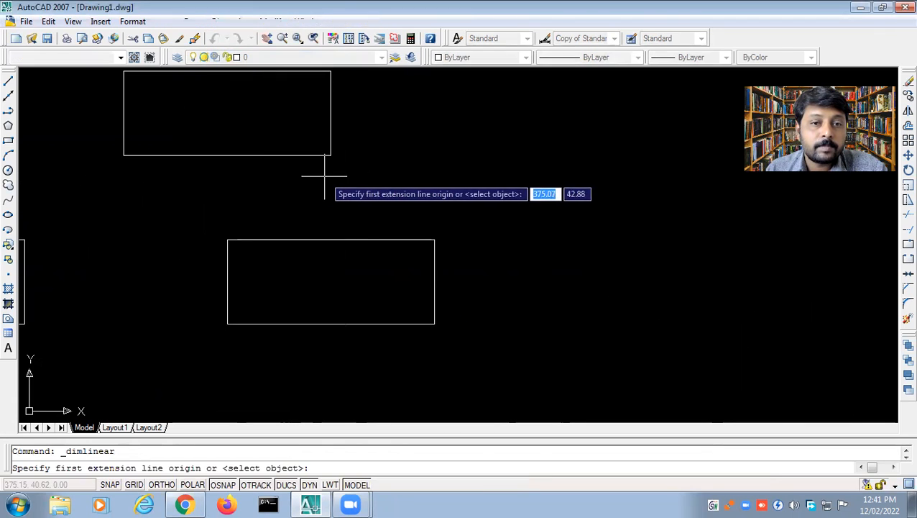
left_click(330, 155)
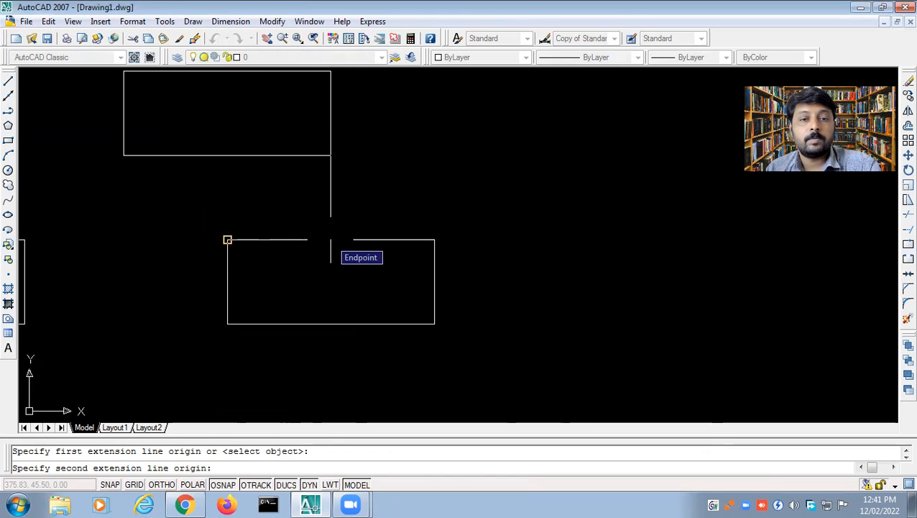
left_click(331, 241)
left_click(516, 220)
left_click(515, 213)
key("Delete")
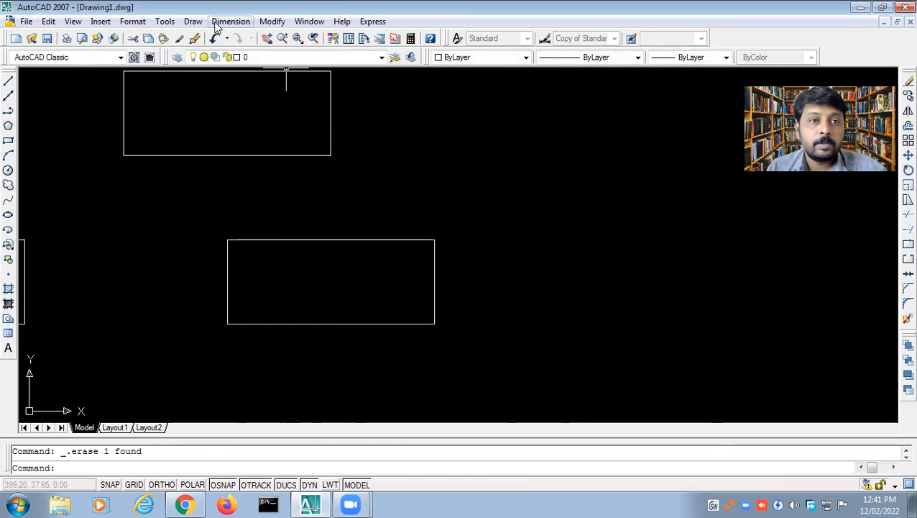
Try a Tan, Tan, Radius circle with radius 6 between the upper rectangle's bottom edge and the right rectangle's top edge.
left_click(193, 21)
mouse_move(220, 204)
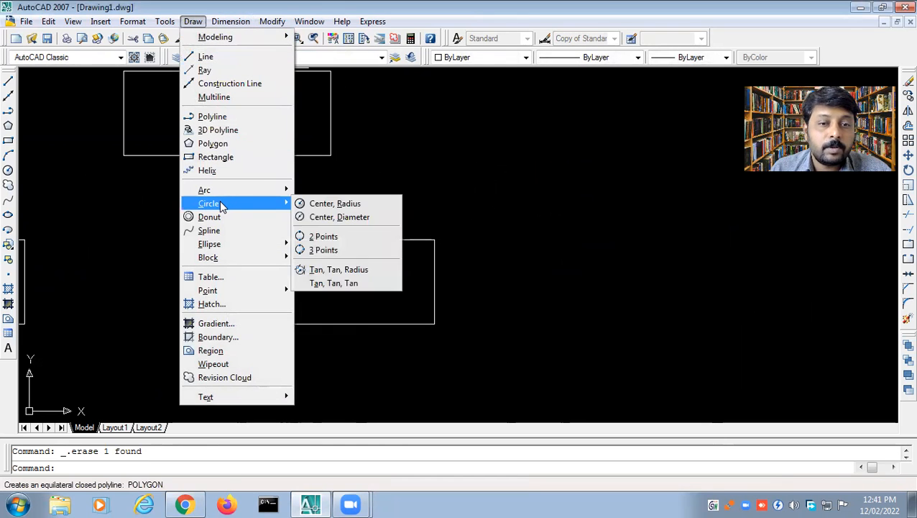
left_click(337, 269)
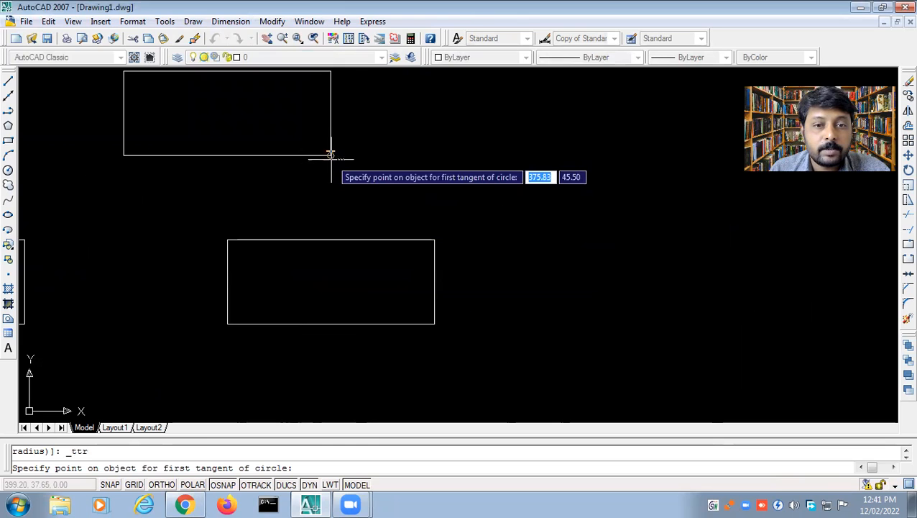
left_click(309, 155)
left_click(297, 240)
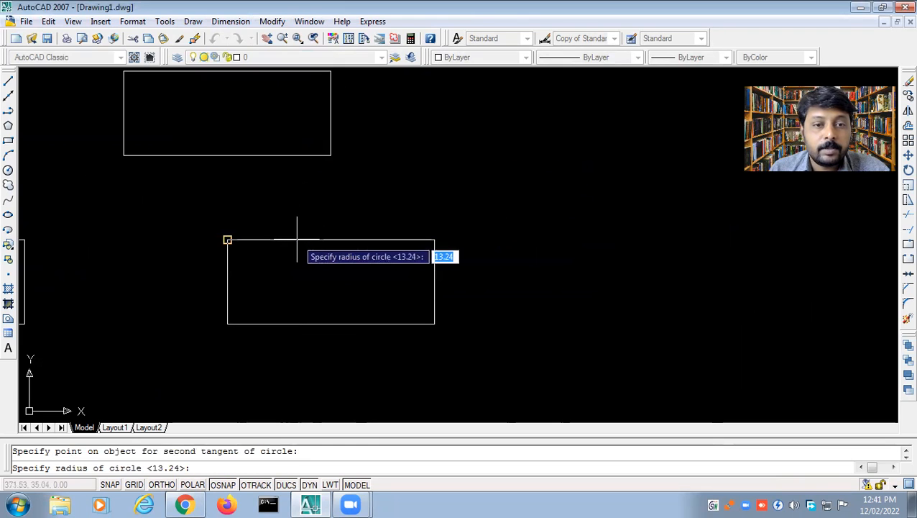
type("6")
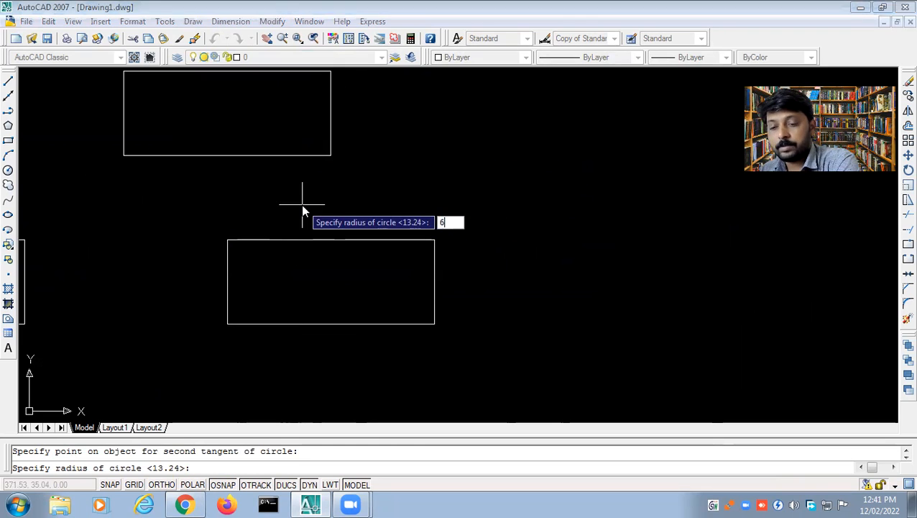
key("Return")
Retry the Tan, Tan, Radius circle between the upper rectangle's bottom edge and the right rectangle's top edge with radius 5.
left_click(230, 20)
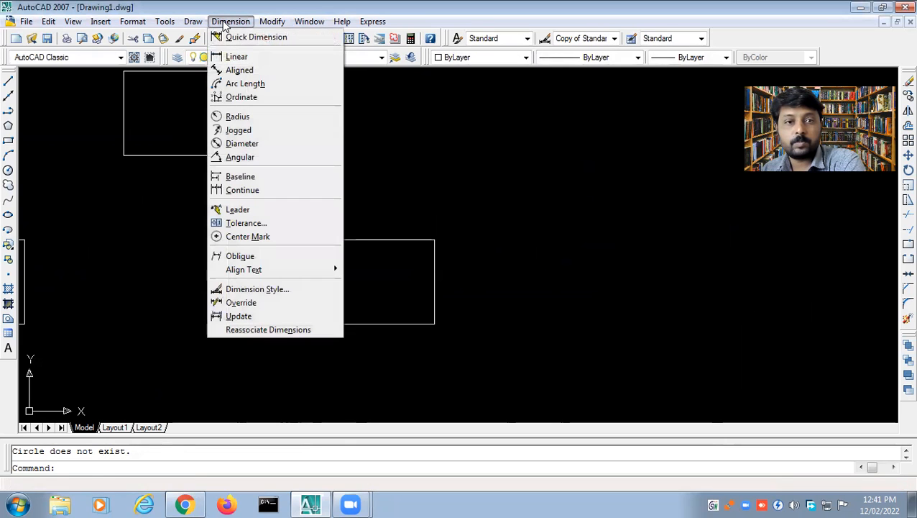
mouse_move(169, 20)
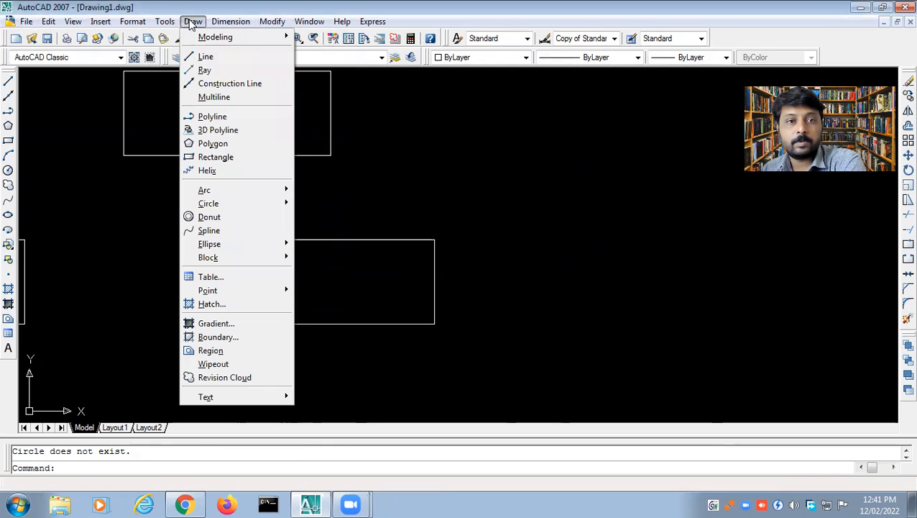
mouse_move(215, 204)
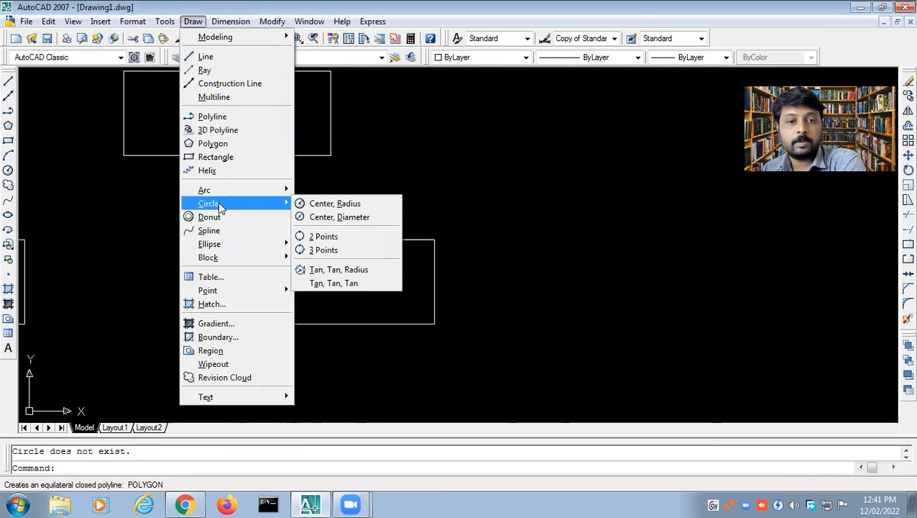
left_click(338, 269)
left_click(268, 154)
left_click(273, 238)
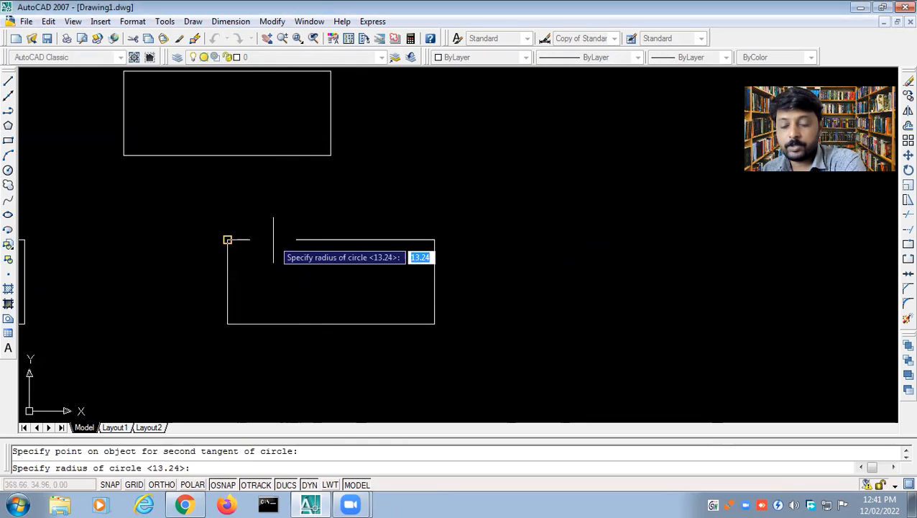
type("5.")
key("Return")
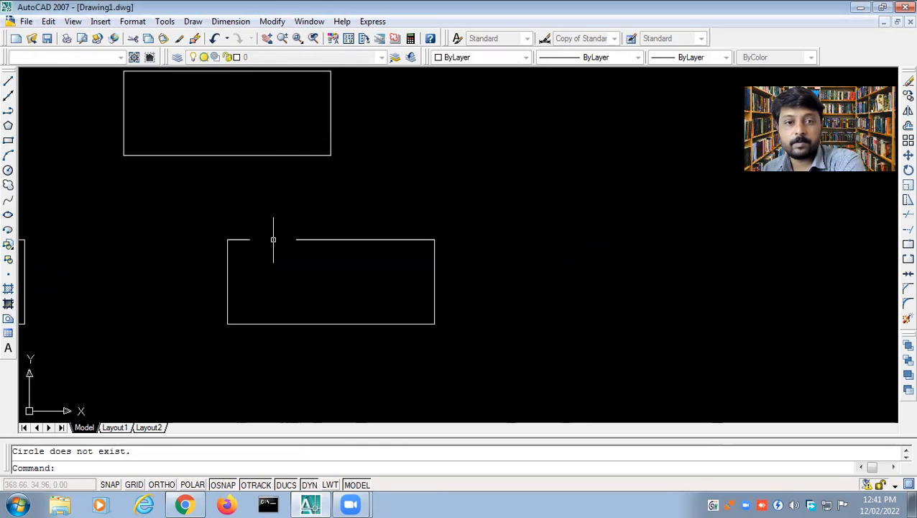
Try a Tan, Tan, Radius circle with radius 13.24 between the upper rectangle's bottom edge and the lower rectangle's top edge.
left_click(194, 21)
mouse_move(221, 205)
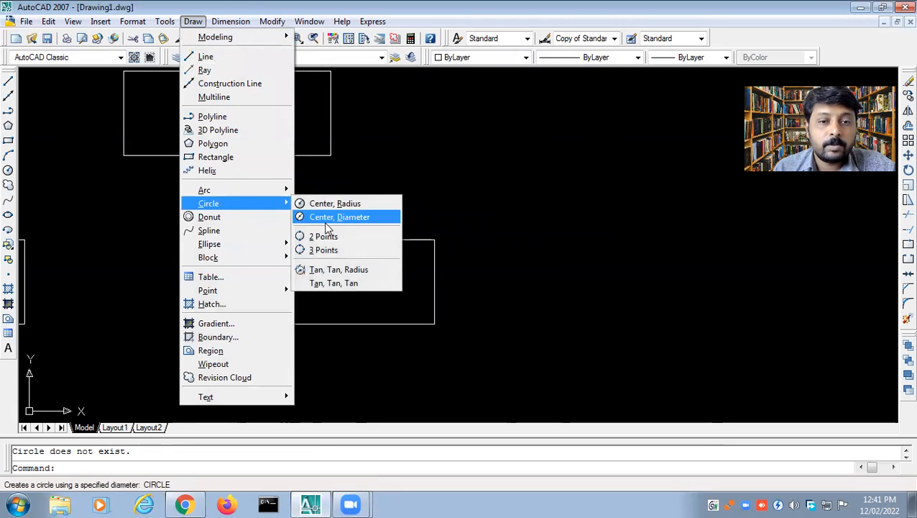
left_click(327, 269)
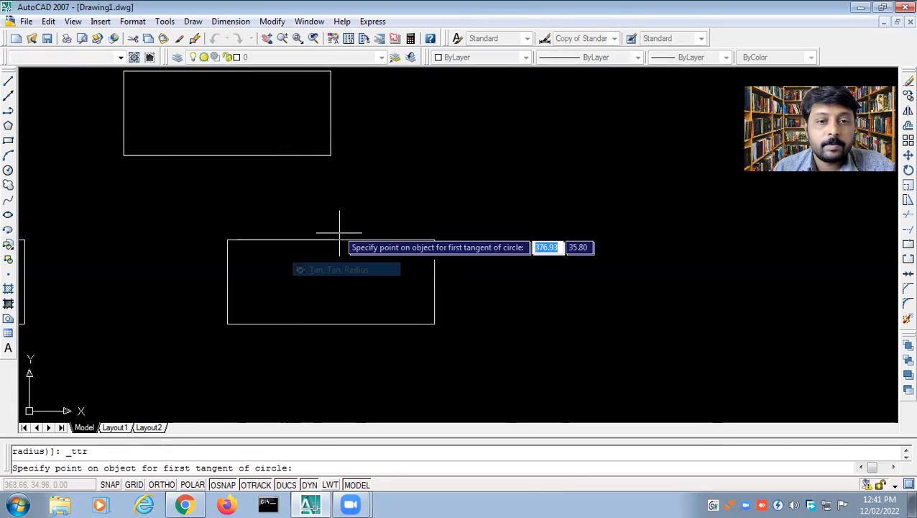
left_click(243, 155)
left_click(251, 240)
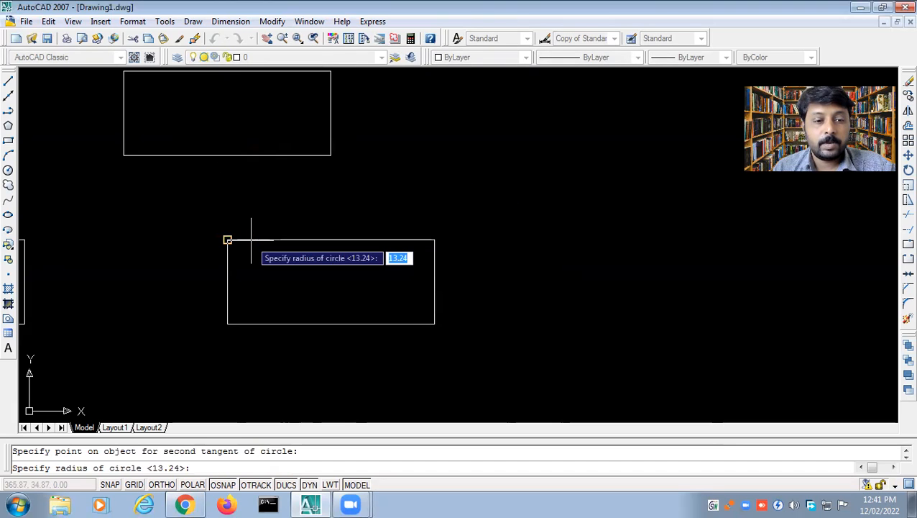
type("13.2")
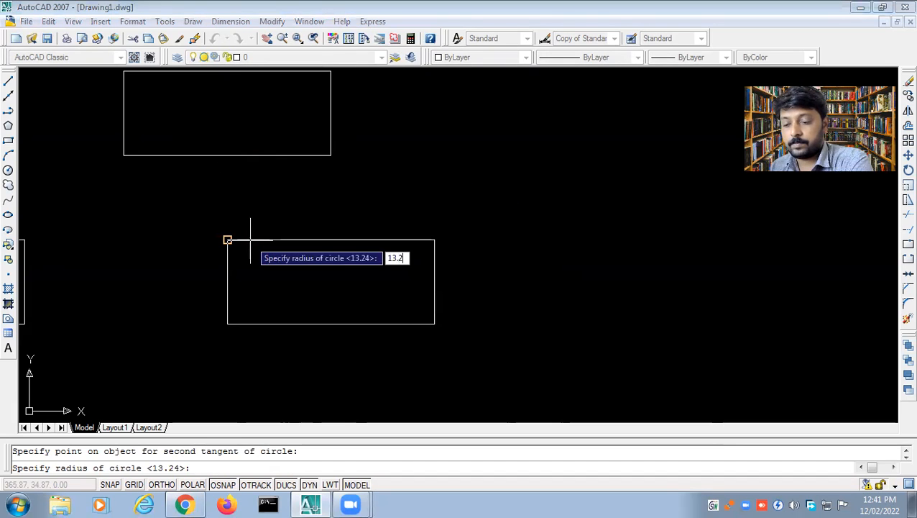
type("4")
key("Return")
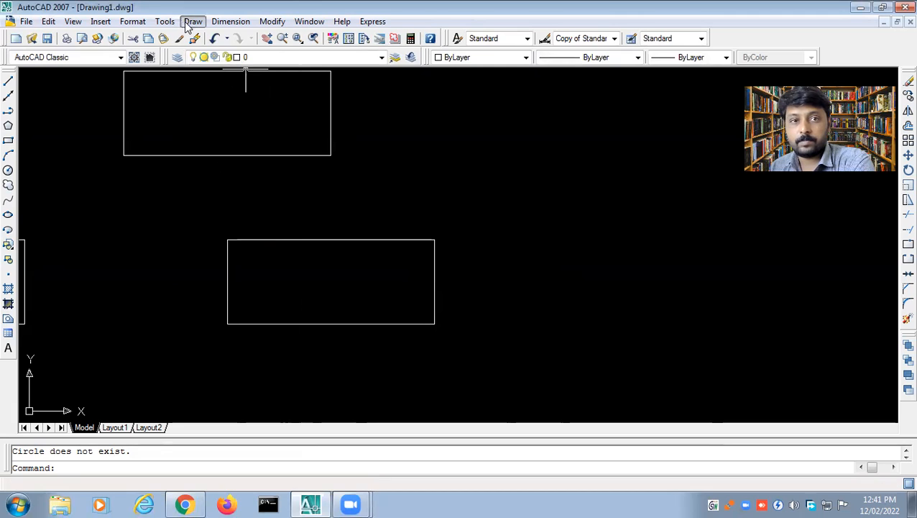
Try a Tan, Tan, Radius circle with radius 5.4 between the upper rectangle's bottom edge and the lower rectangle's top edge.
left_click(192, 22)
mouse_move(227, 205)
left_click(317, 269)
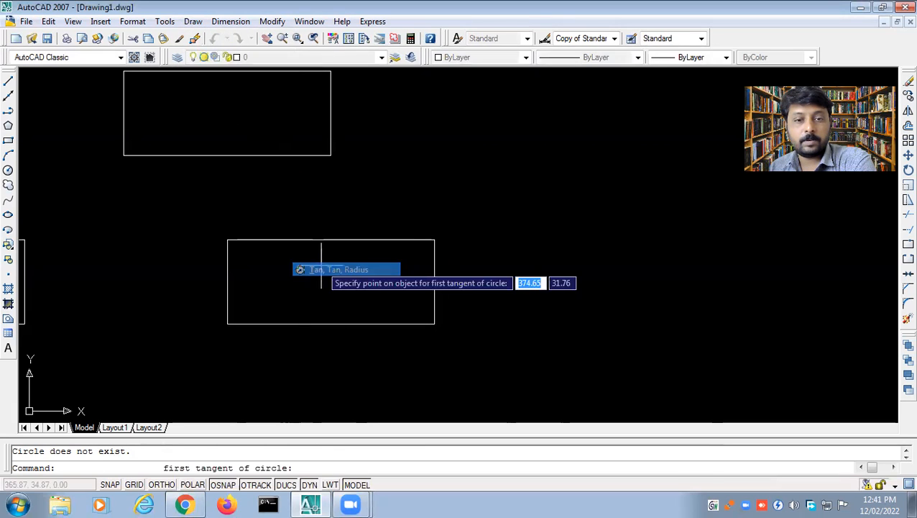
left_click(249, 155)
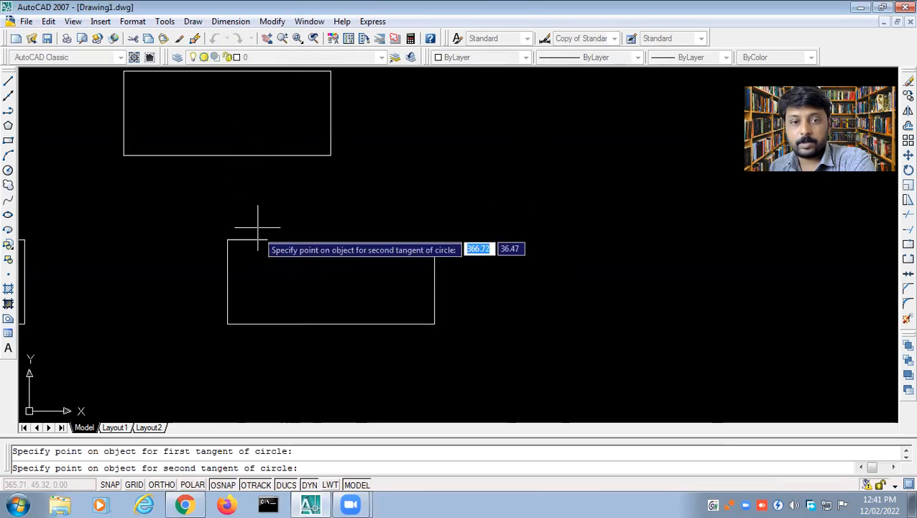
left_click(256, 240)
type("5")
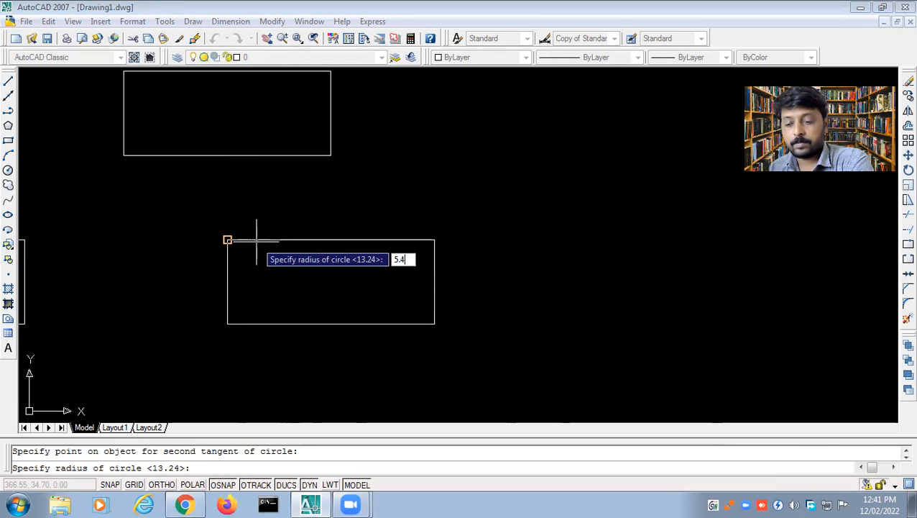
type(".4")
key("Return")
key("Escape")
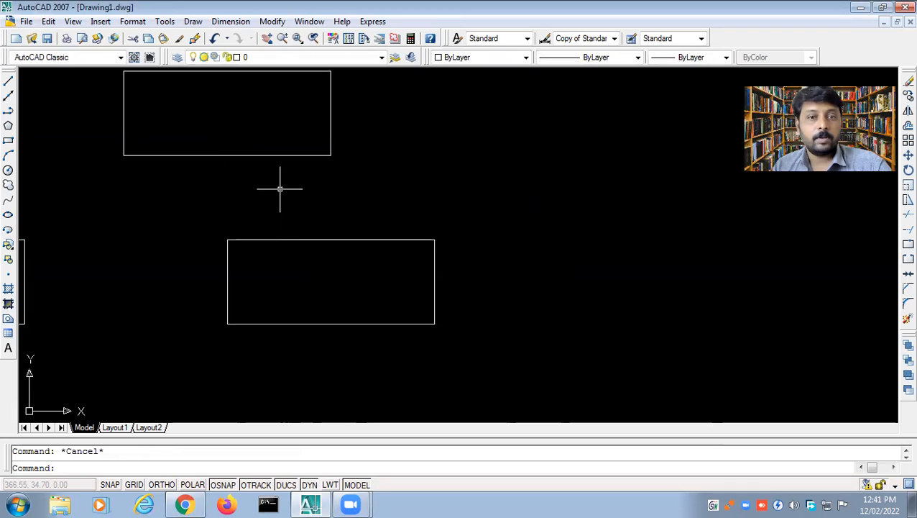
Add continuous Quick Dimensions for the upper and lower rectangles, placing the dimension line in the gap between them.
left_click(228, 22)
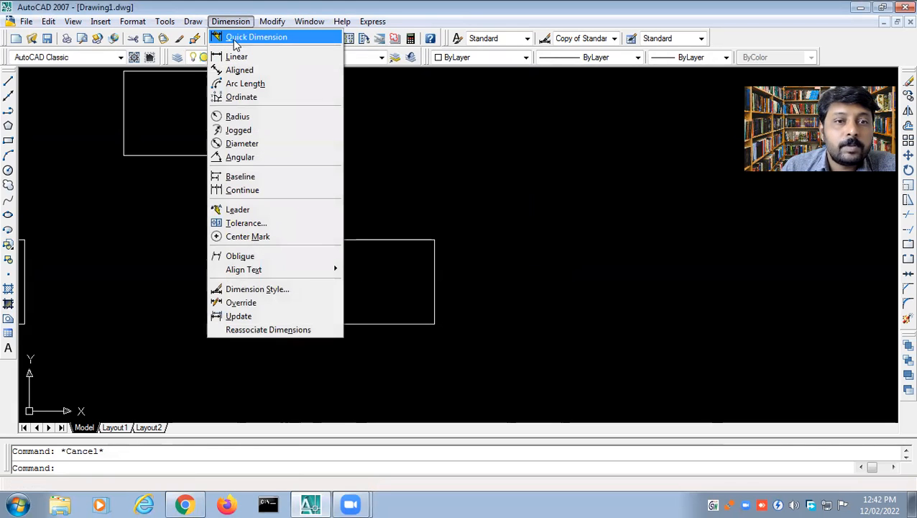
left_click(237, 38)
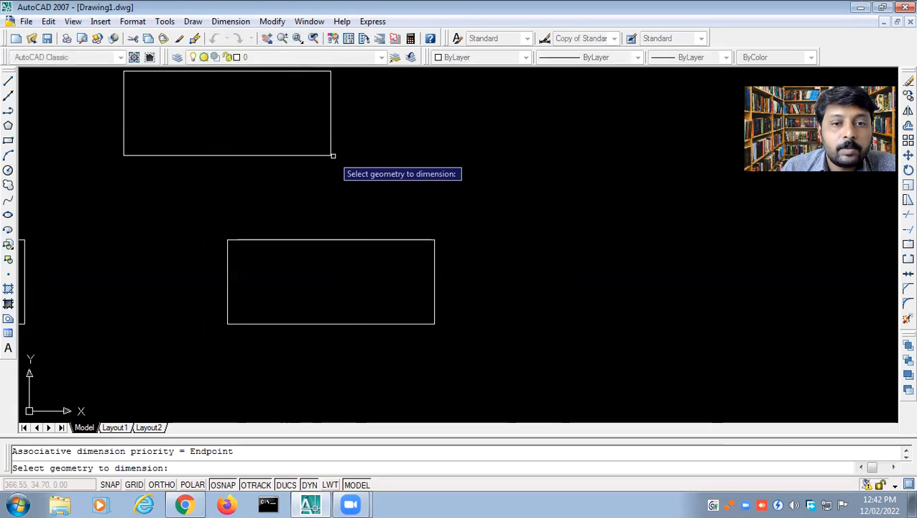
left_click(331, 153)
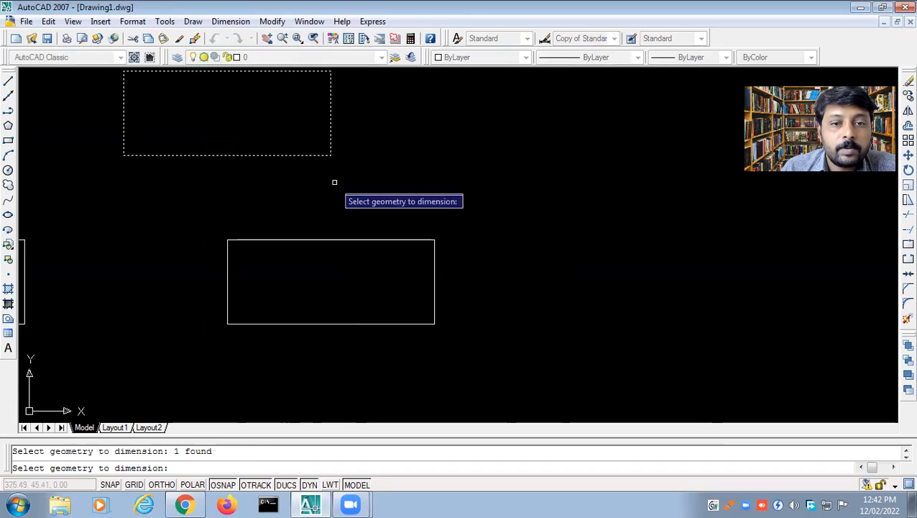
left_click(332, 238)
key("Return")
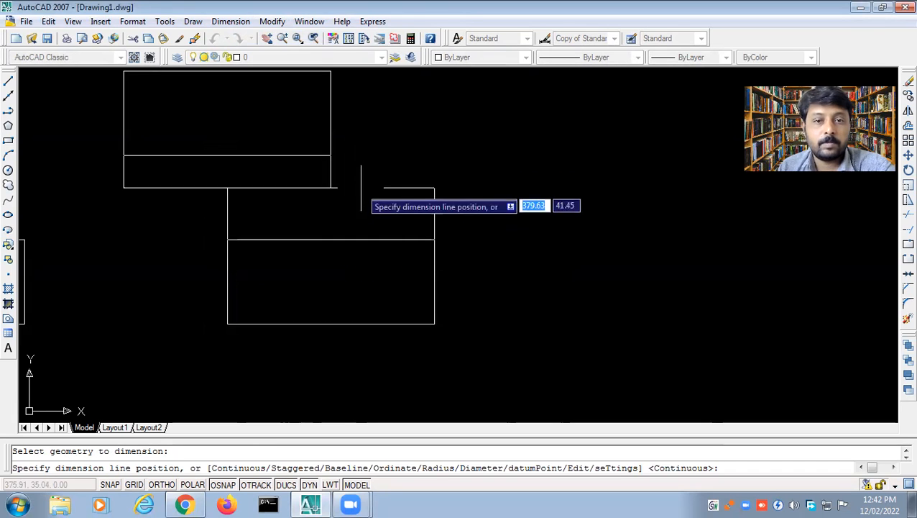
left_click(358, 188)
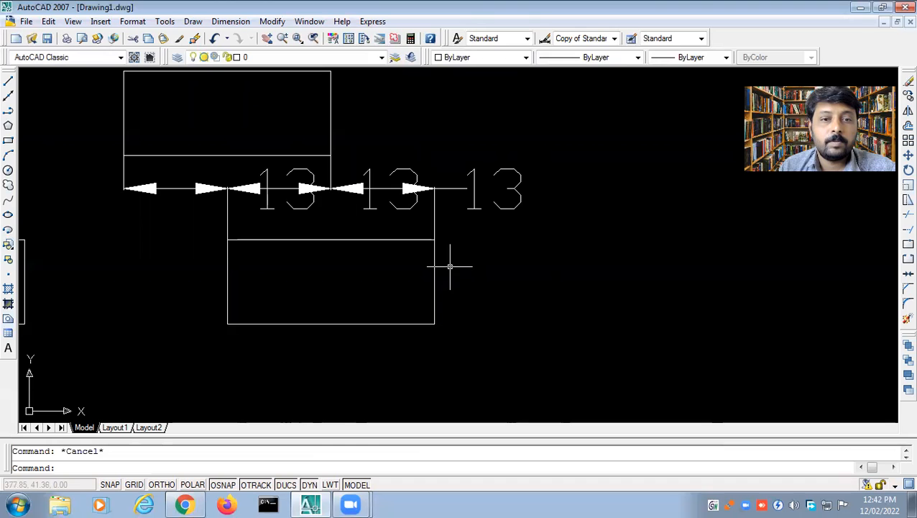
Erase the three quick dimensions between the upper and lower rectangles.
left_click(267, 192)
key("Delete")
left_click(334, 188)
key("Delete")
left_click(336, 191)
key("Delete")
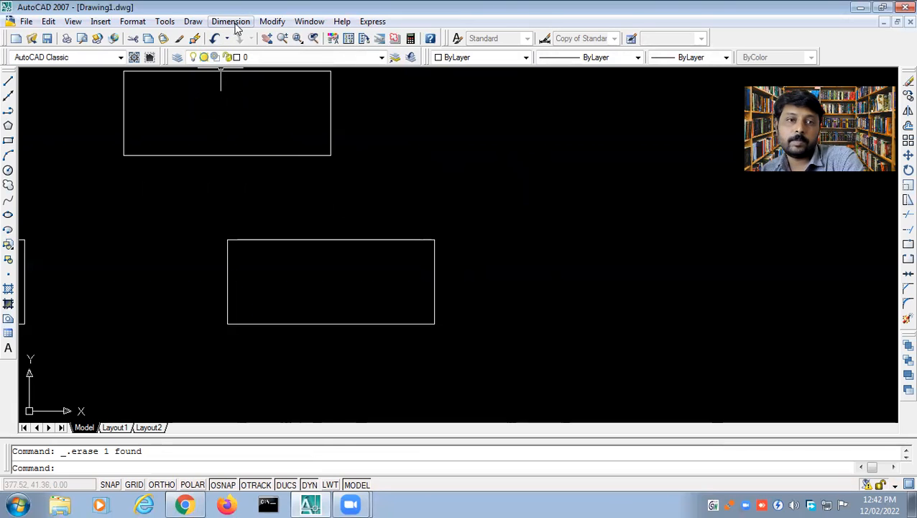
Try a Tan, Tan, Radius circle with radius 6.5 between the upper rectangle's bottom edge and the lower rectangle's top edge.
left_click(193, 20)
mouse_move(216, 203)
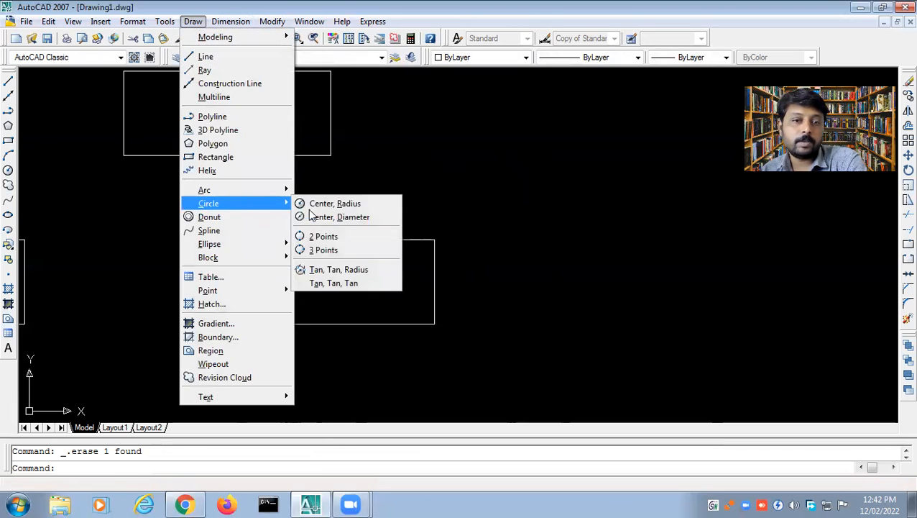
left_click(338, 270)
left_click(309, 154)
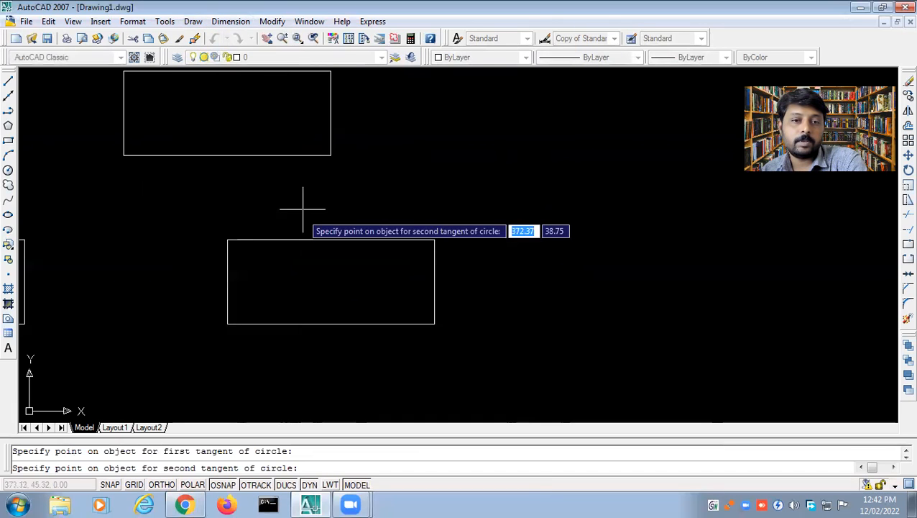
left_click(298, 237)
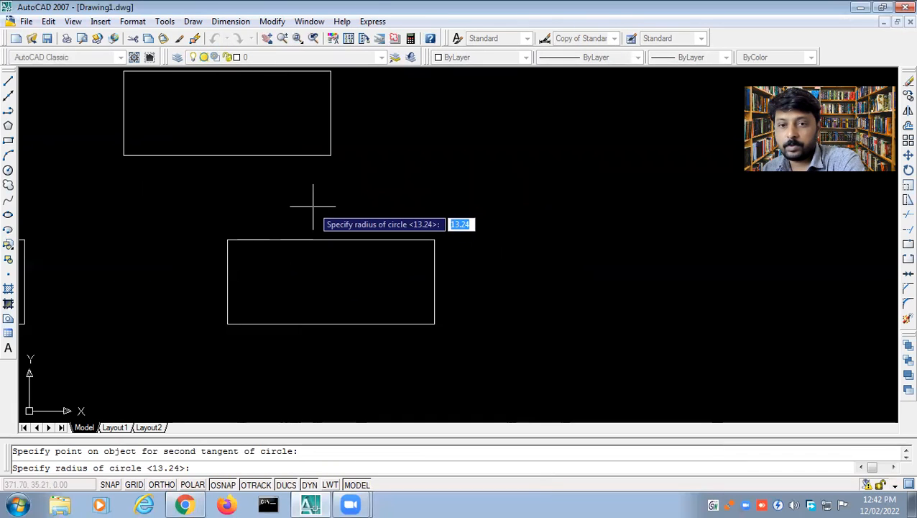
type("6.5")
key("Return")
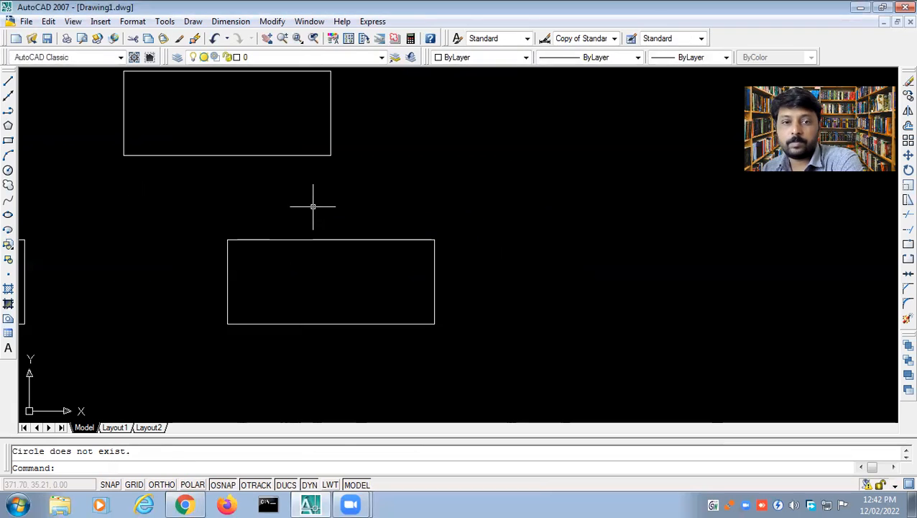
Draw a small rectangle about 10 by 9 units to the right of the upper rectangle.
middle_click_drag(365, 192, 342, 273)
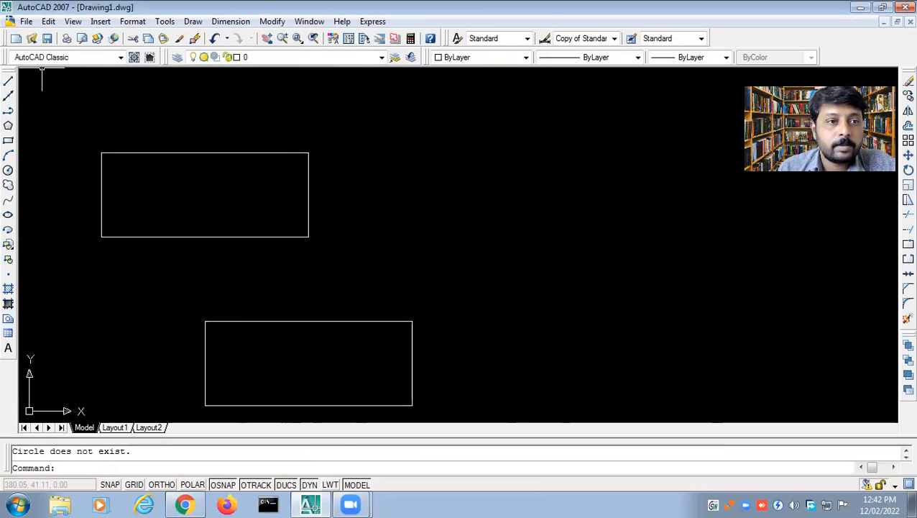
left_click(7, 140)
left_click(403, 146)
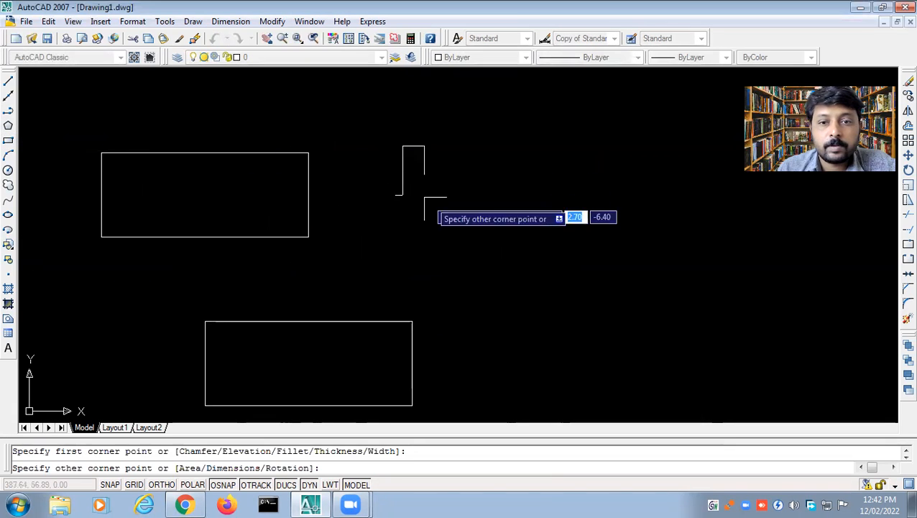
left_click(483, 215)
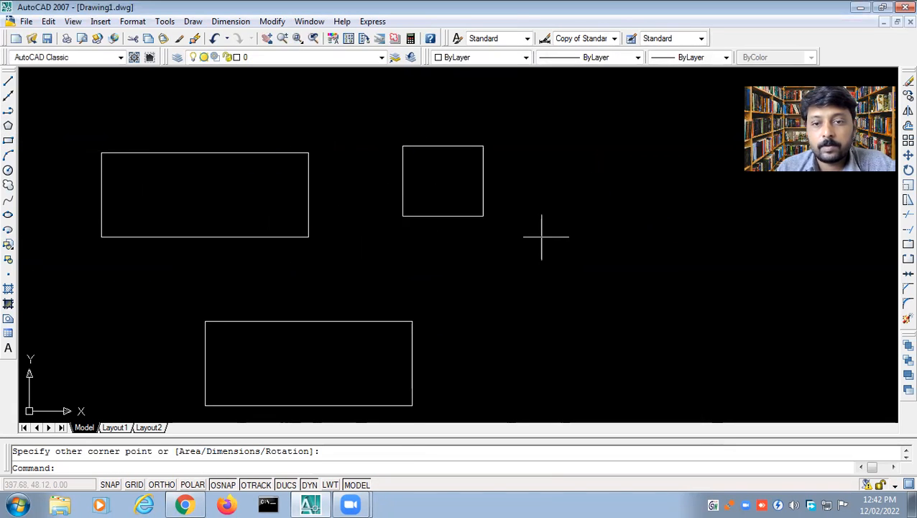
Draw a horizontal spacing line about 10 units long to the right from the small rectangle's lower-right corner.
left_click(7, 81)
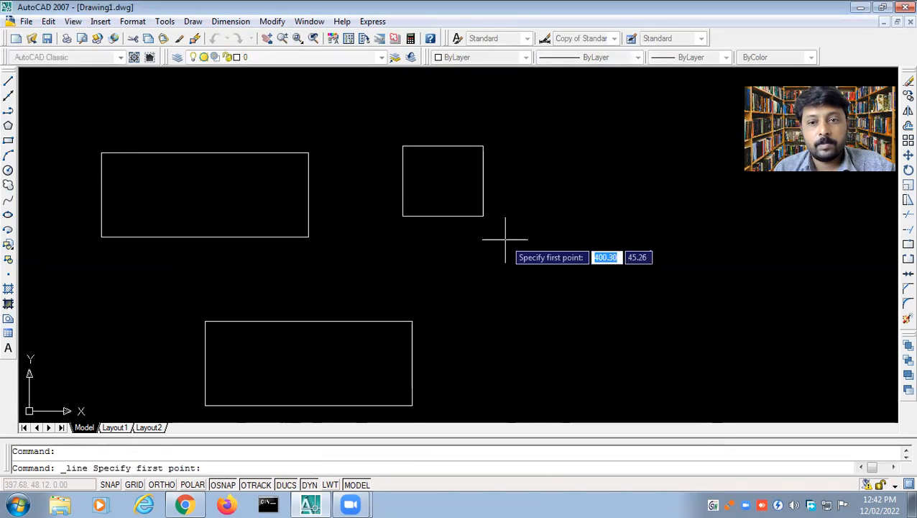
left_click(545, 215)
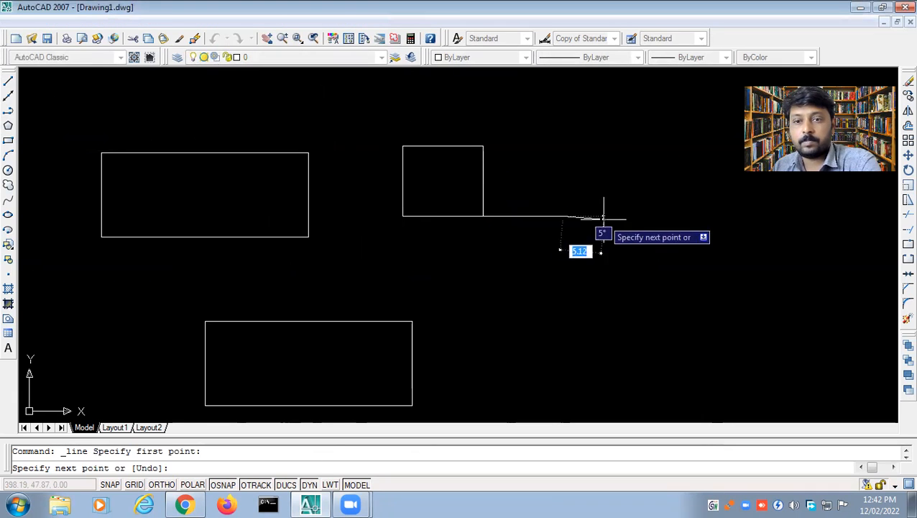
key("Escape")
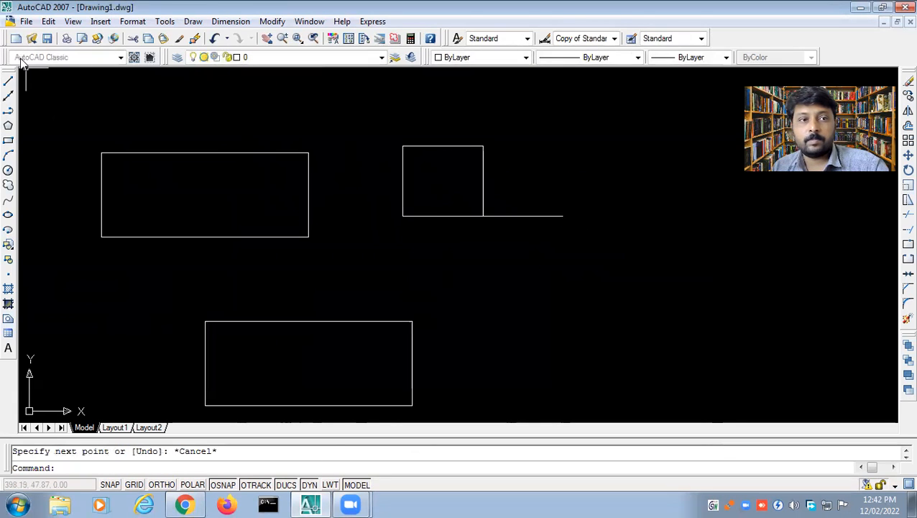
Draw a rectangle about 10 by 12 units up from the spacing line's right end, and erase the line.
left_click(8, 140)
left_click(563, 216)
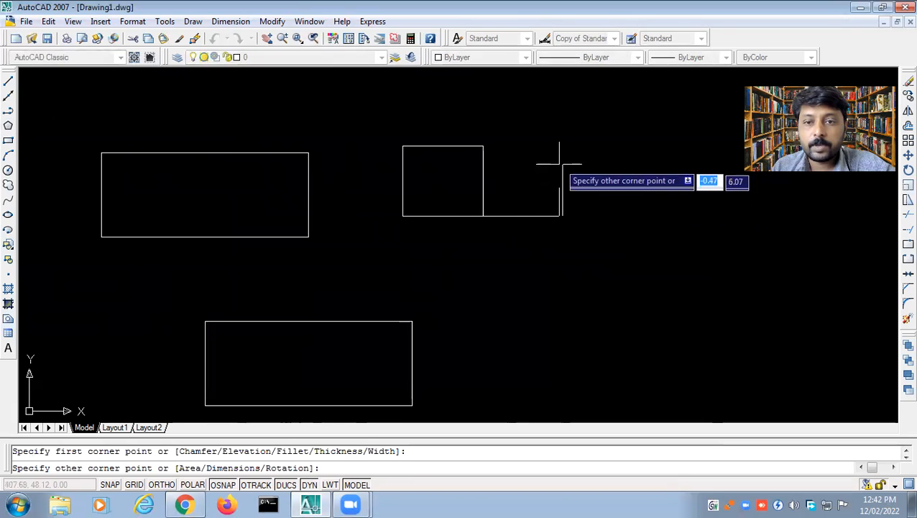
left_click(641, 122)
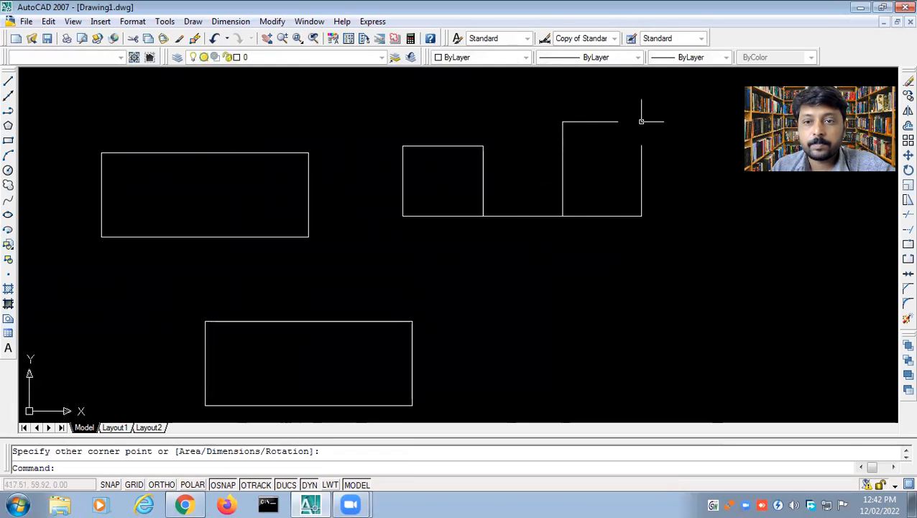
left_click(526, 217)
key("Delete")
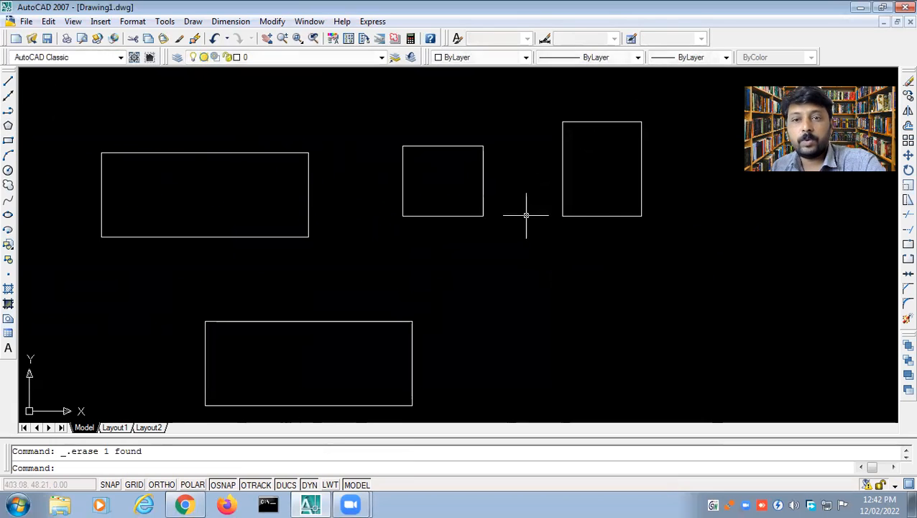
Try a Tan, Tan, Radius circle between the facing vertical edges of the two new rectangles with the default radius 13.24.
left_click(189, 22)
mouse_move(210, 205)
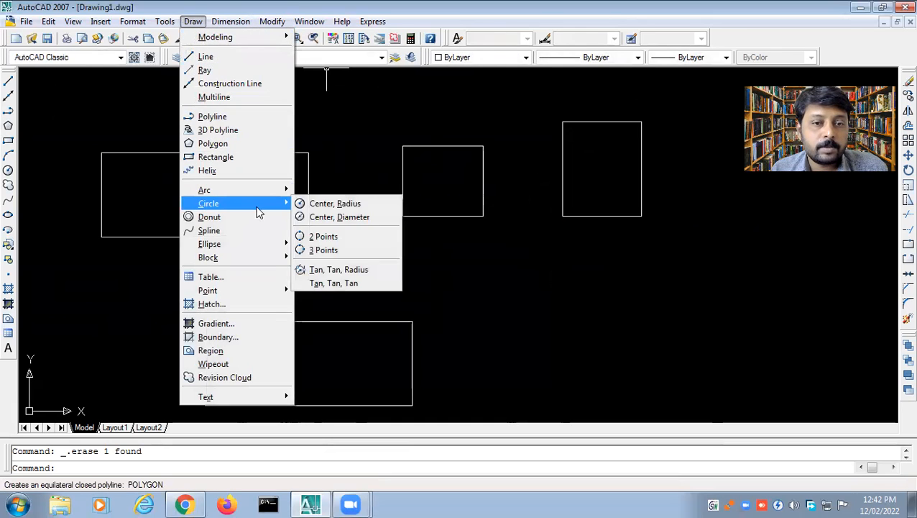
left_click(332, 271)
left_click(483, 181)
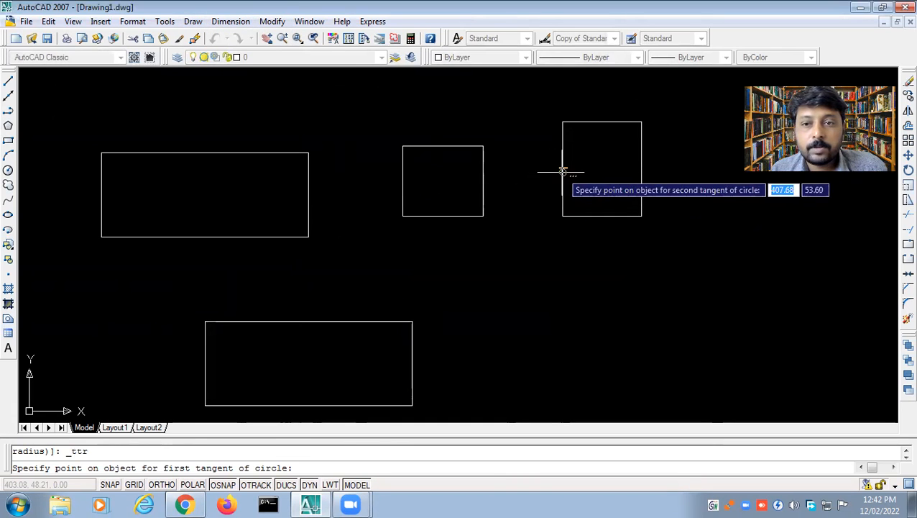
left_click(563, 172)
key("Return")
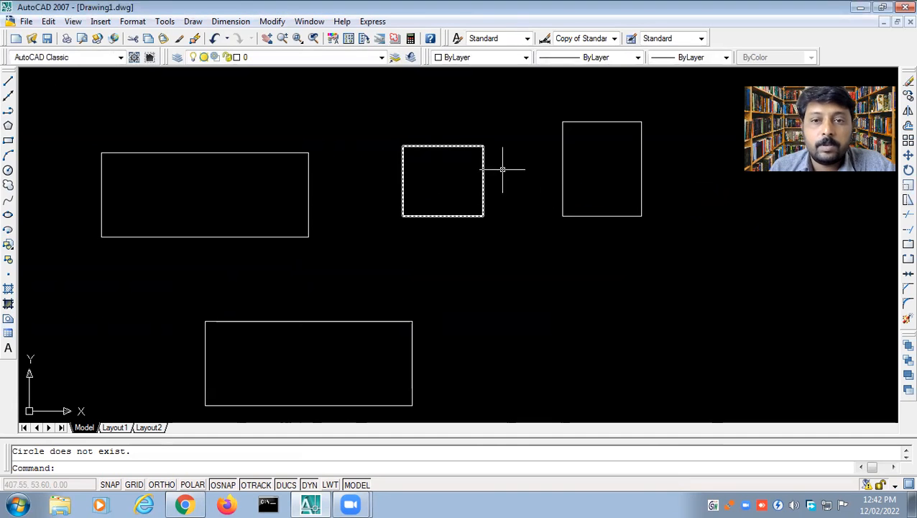
Draw a Tan, Tan, Radius circle with radius 2.5, using the facing upper corners of the two small rectangles as tangent points.
left_click(193, 20)
mouse_move(212, 205)
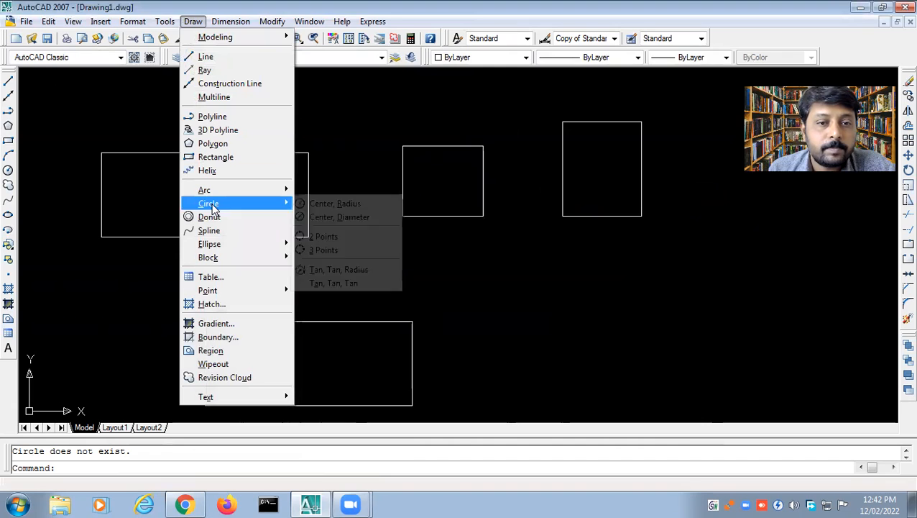
left_click(332, 271)
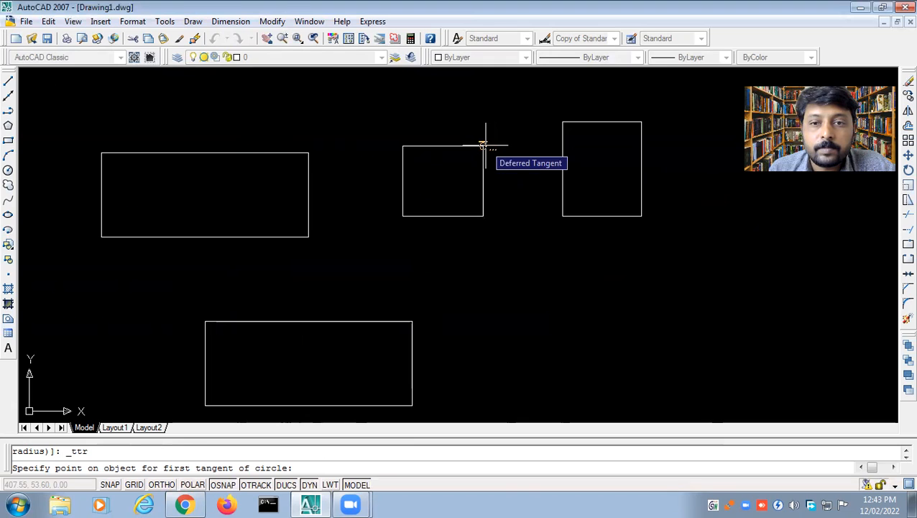
left_click(483, 145)
left_click(563, 122)
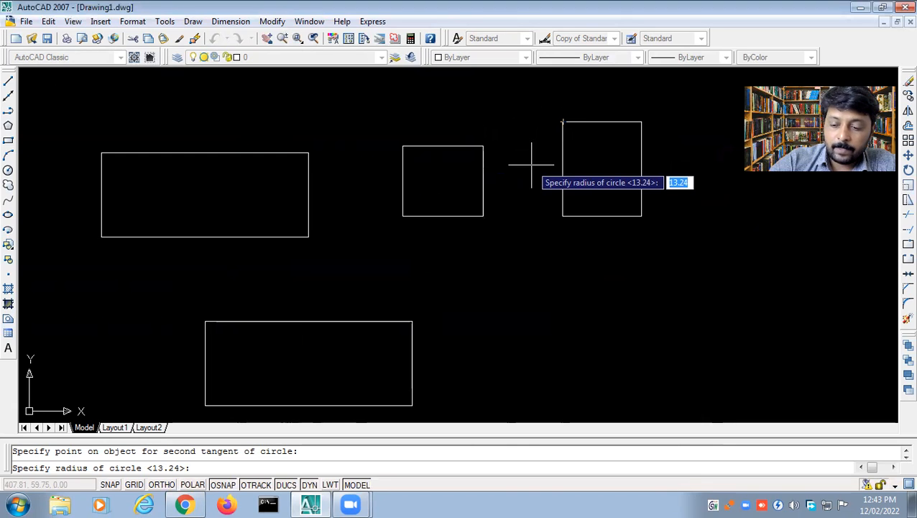
type("2.5")
key("Return")
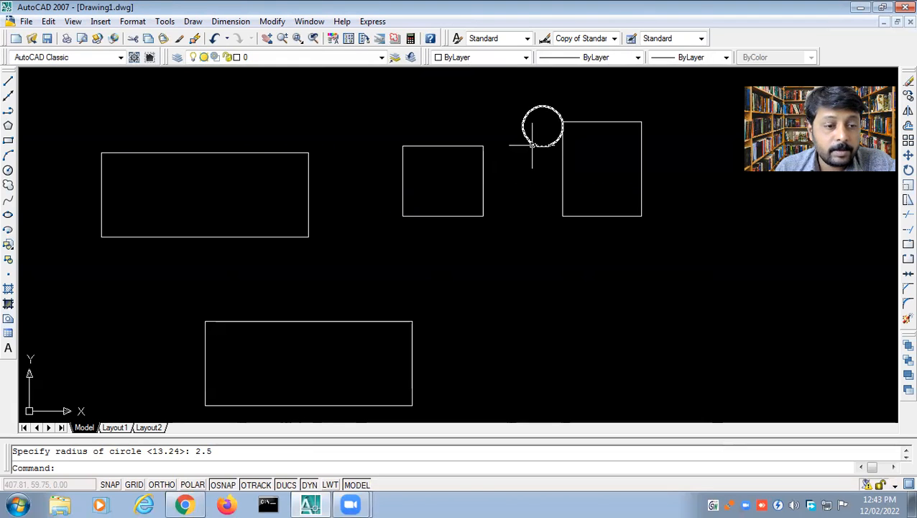
Erase the radius 2.5 circle beside the upper corner of the taller small rectangle.
left_click(526, 139)
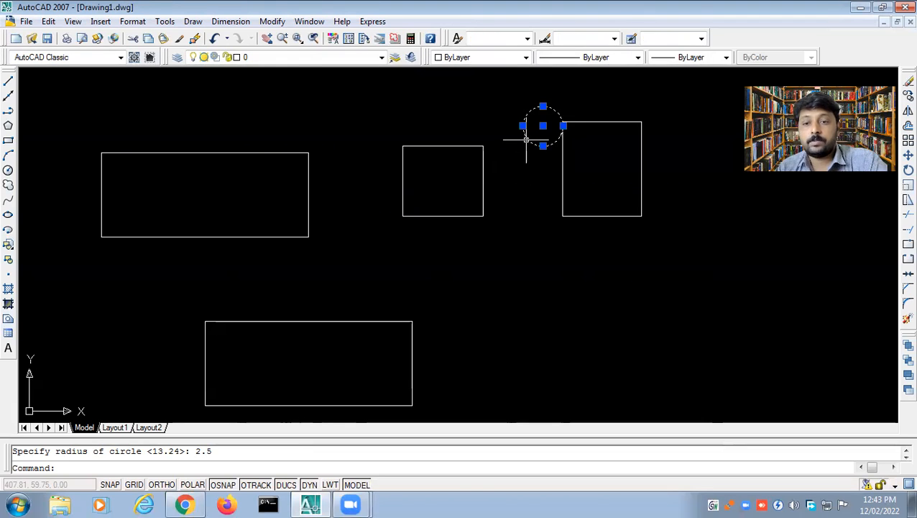
key("Delete")
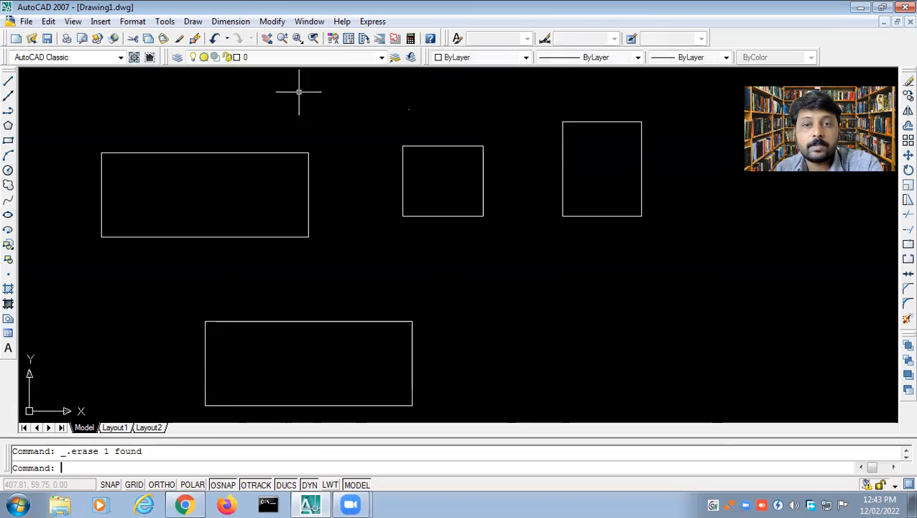
Try a Tan, Tan, Radius circle with radius 4 between the facing vertical edges of the two small rectangles.
left_click(193, 21)
mouse_move(228, 204)
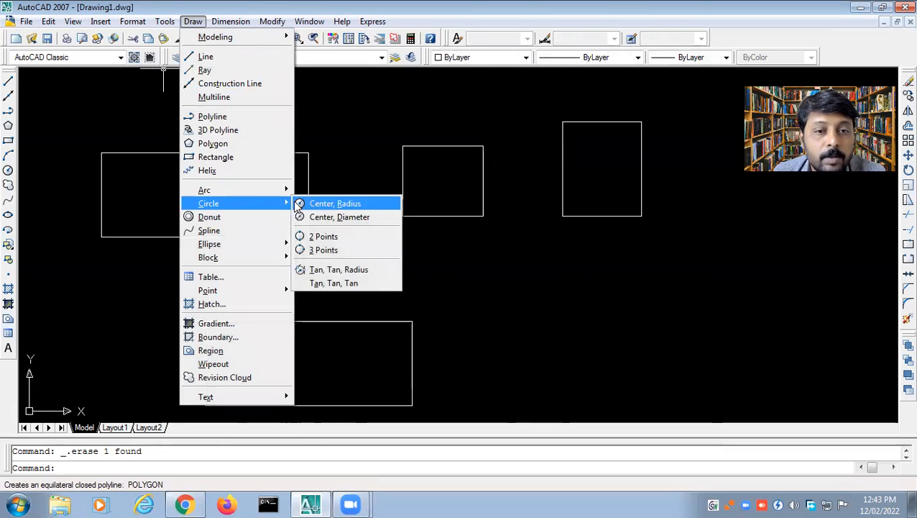
left_click(324, 269)
left_click(483, 154)
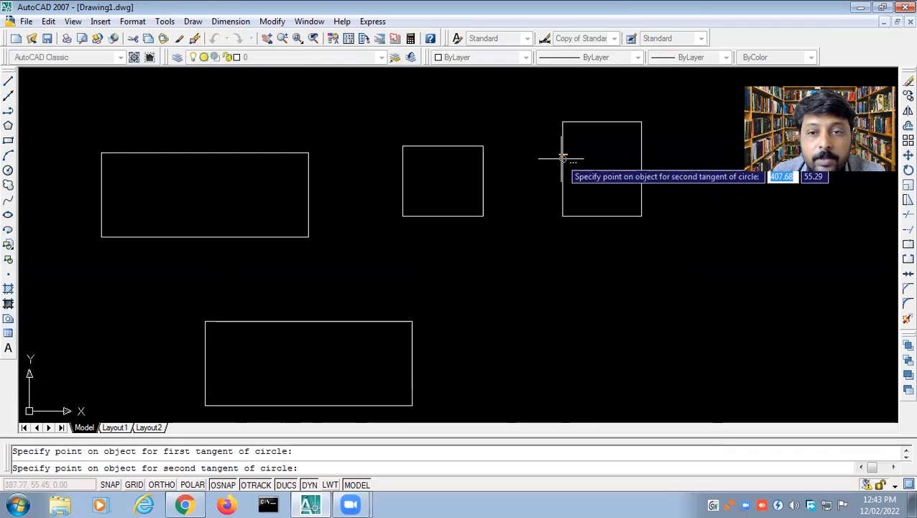
left_click(546, 155)
type("4")
key("Return")
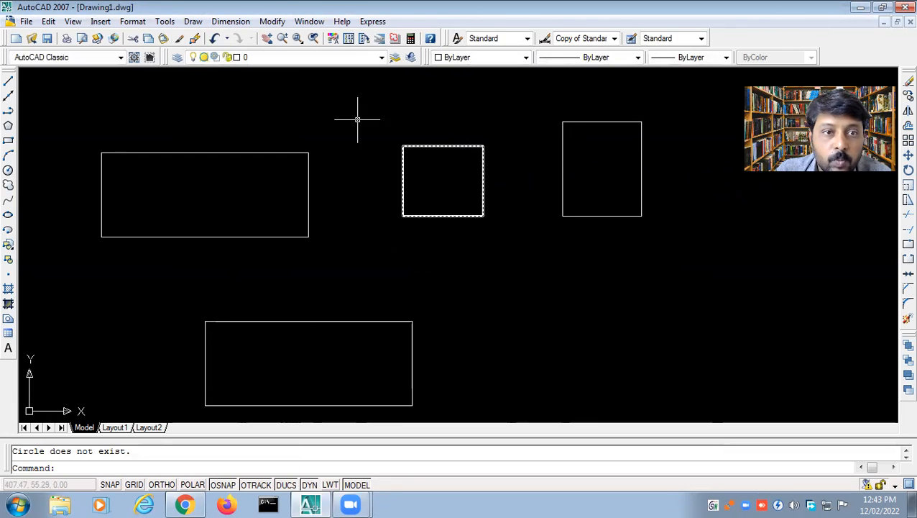
Try a Tan, Tan, Radius circle between the same facing edges, accepting the default radius 2.50.
left_click(193, 21)
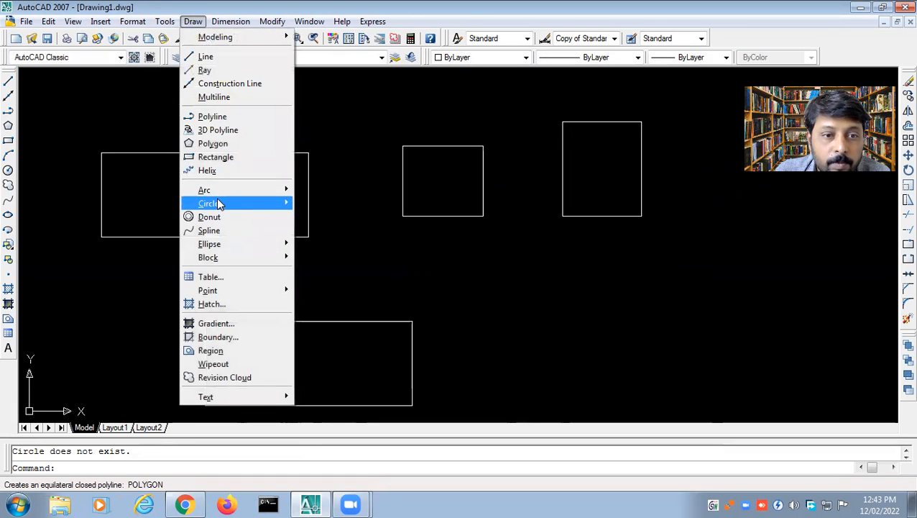
mouse_move(219, 203)
left_click(338, 268)
left_click(483, 184)
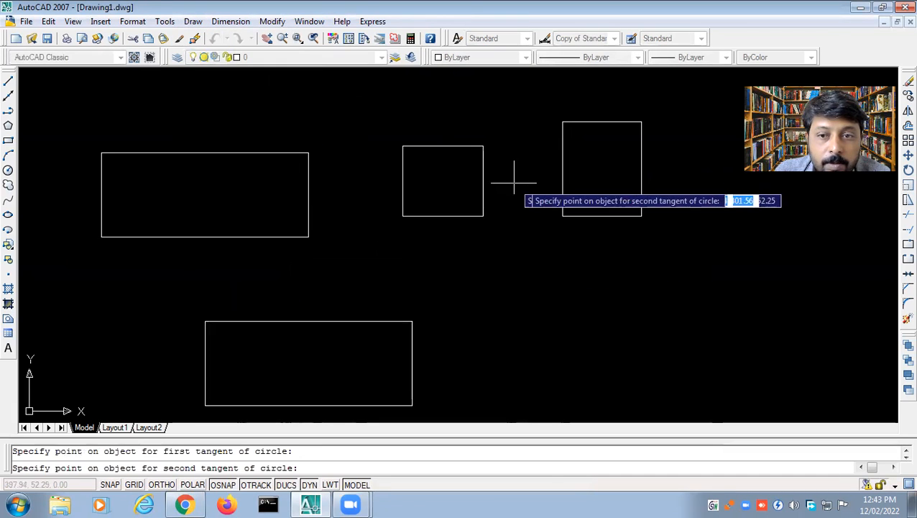
left_click(563, 172)
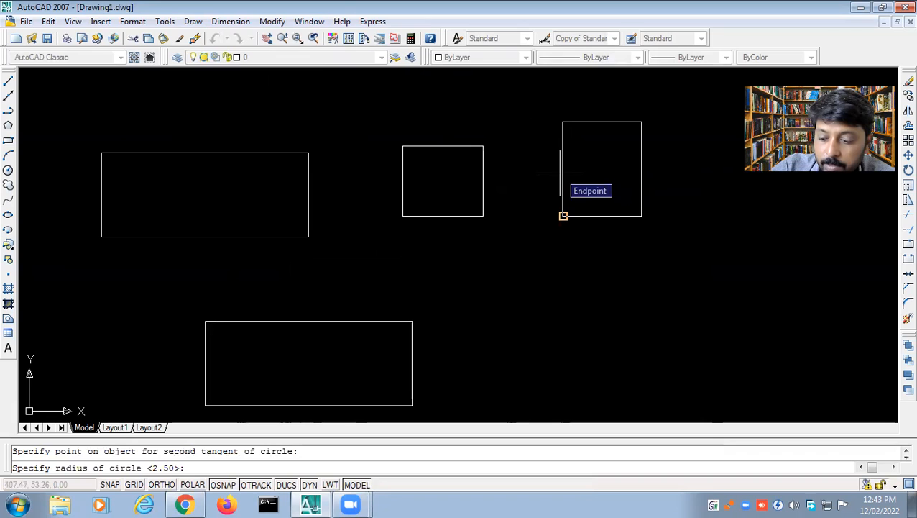
key("Return")
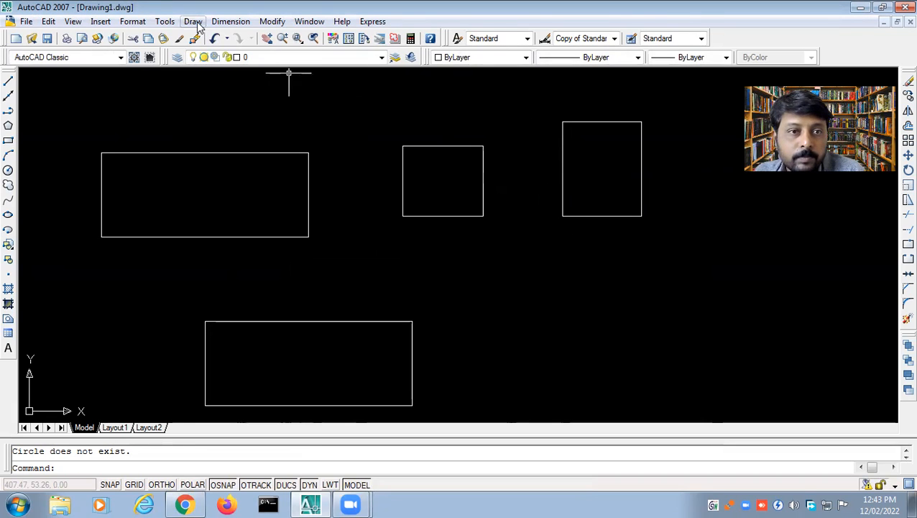
Draw a third small rectangle below the gap between the two small rectangles.
left_click(8, 140)
left_click(486, 241)
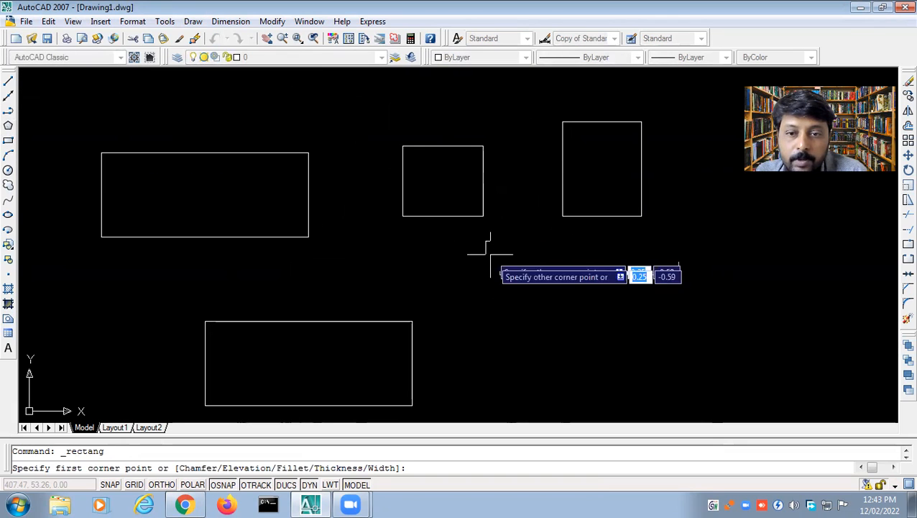
left_click(548, 302)
left_click(679, 303)
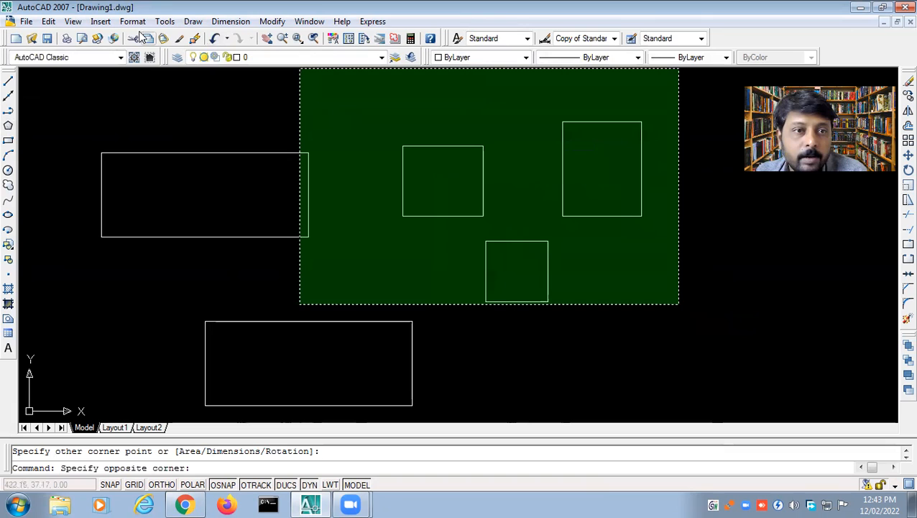
left_click(131, 80)
Draw a Tan, Tan, Tan circle touching the facing edges of the two small rectangles and the new rectangle's upper edge.
left_click(189, 21)
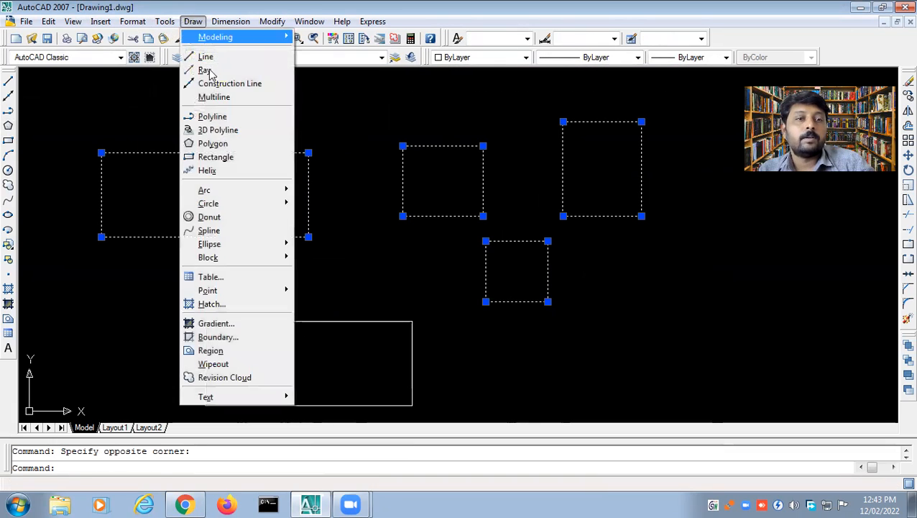
mouse_move(230, 204)
left_click(343, 282)
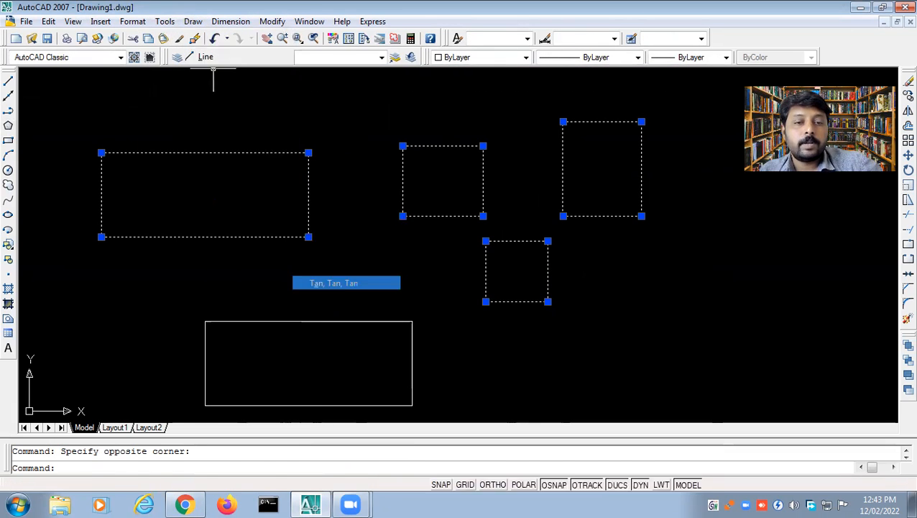
left_click(486, 189)
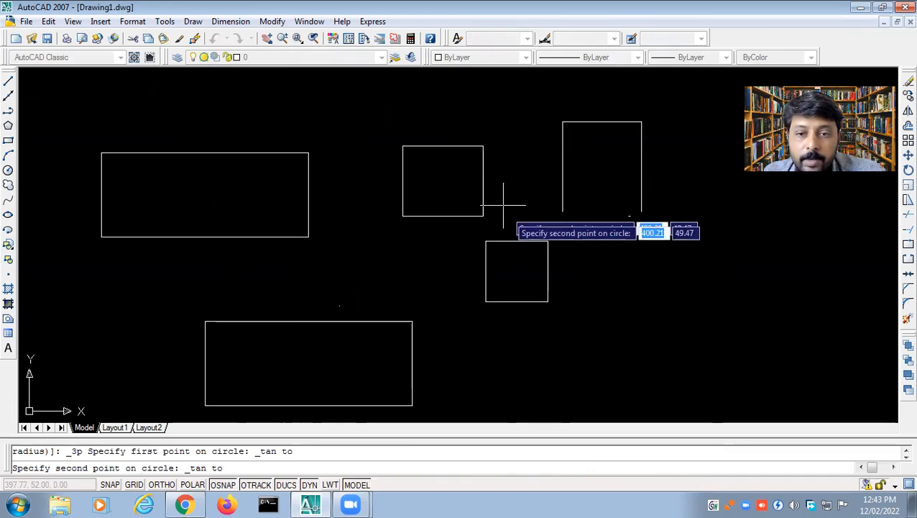
left_click(516, 240)
left_click(562, 199)
scroll(524, 189, "up", 5)
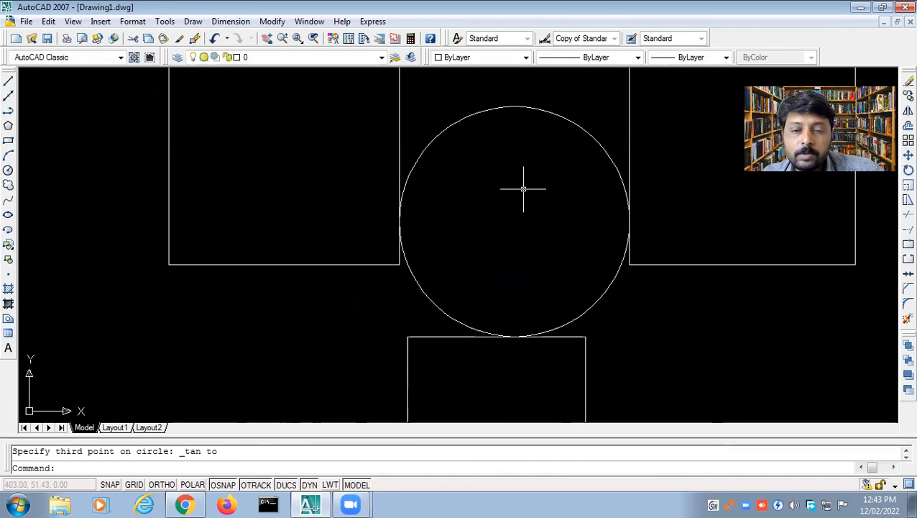
scroll(523, 188, "down", 2)
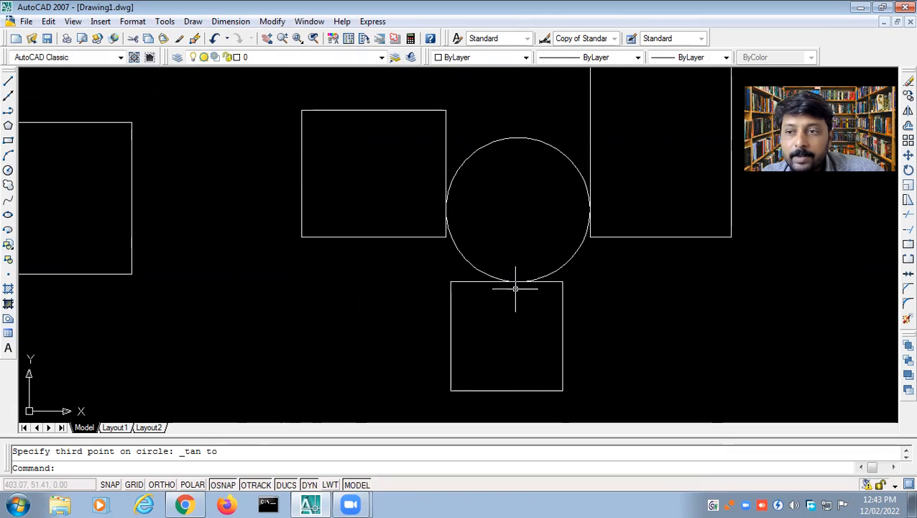
middle_click_drag(499, 248, 393, 249)
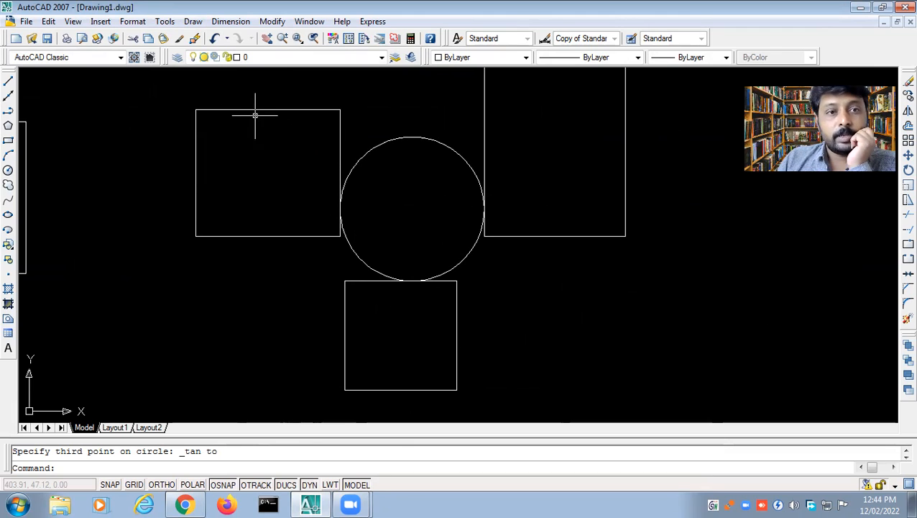
left_click(193, 21)
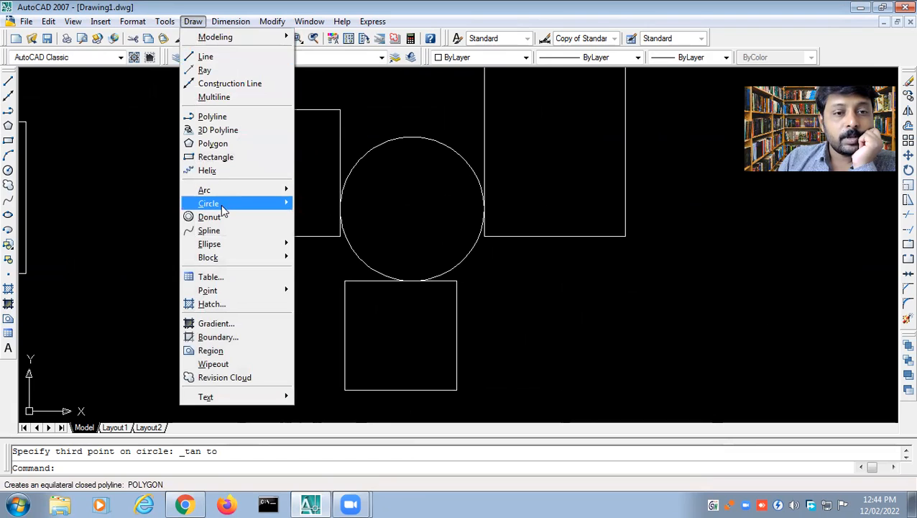
mouse_move(237, 204)
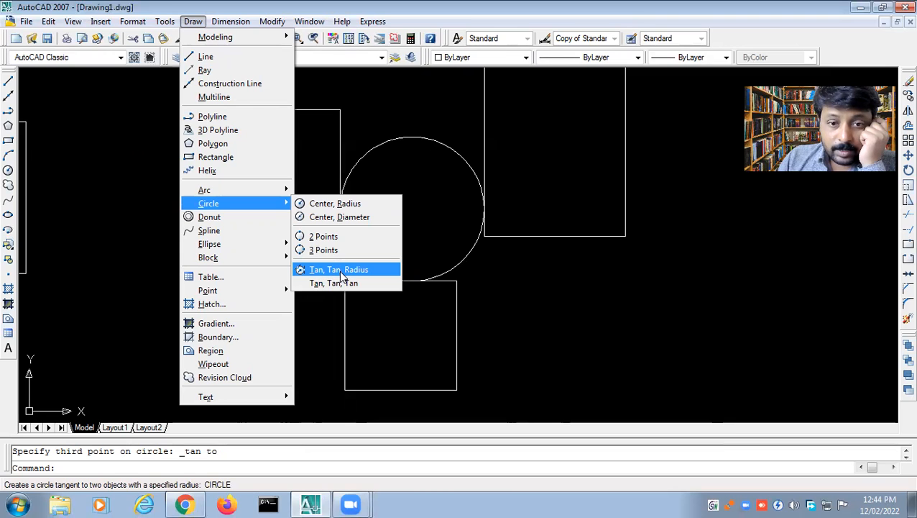
key("Escape")
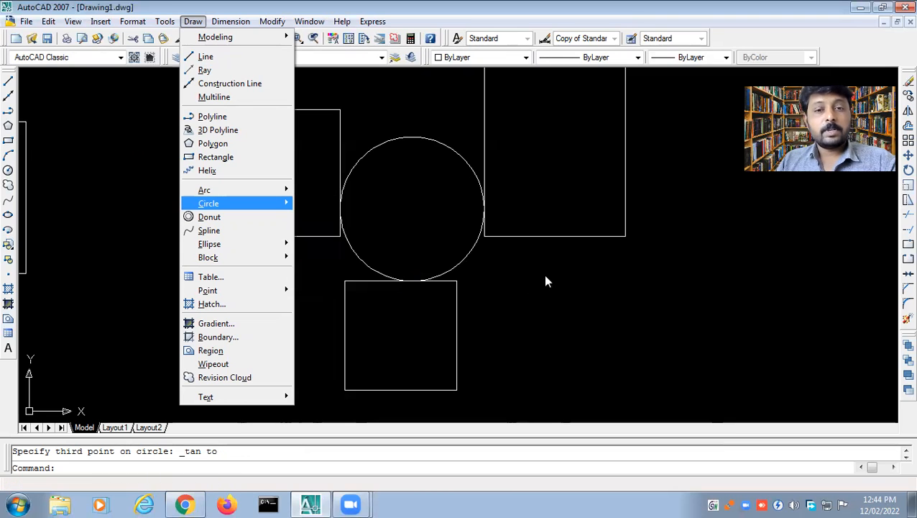
key("Escape")
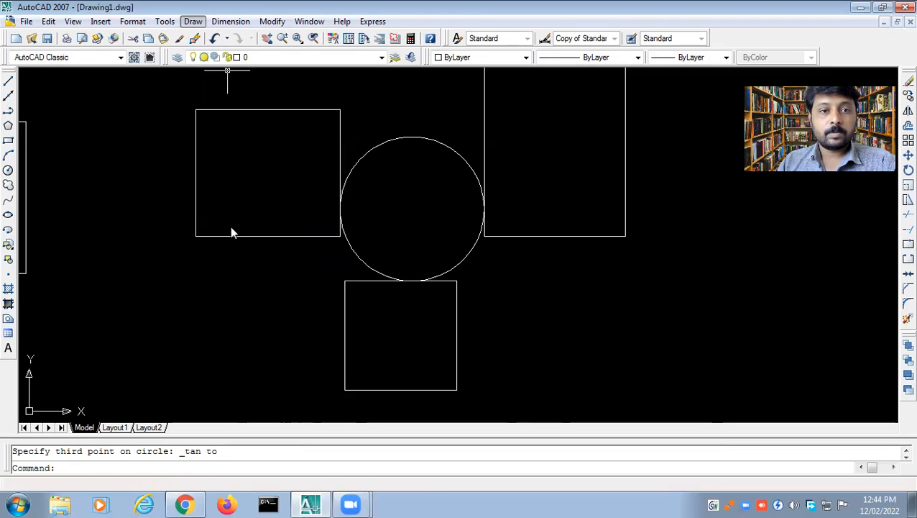
left_click(167, 272)
key("Escape")
Draw two separate slanted lines that converge upward without meeting, in the empty area to the right of the rectangles.
scroll(203, 254, "down", 4)
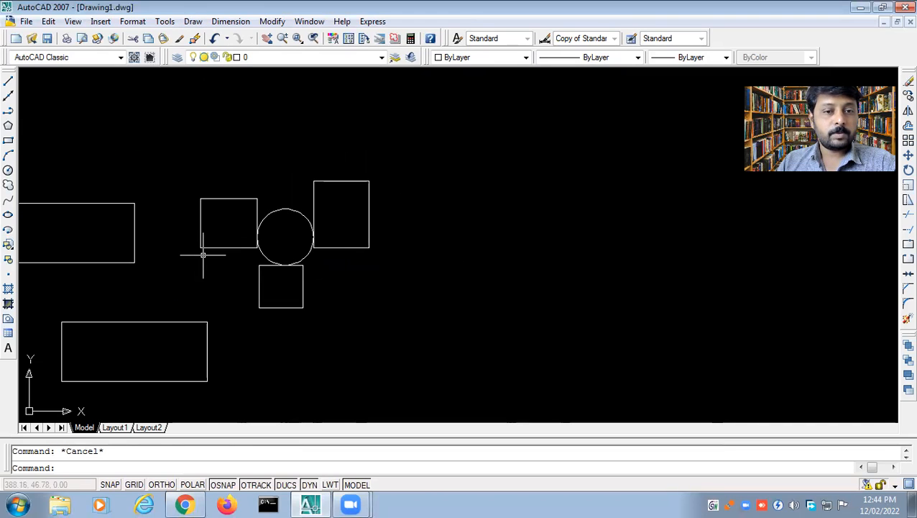
middle_click_drag(430, 292, 238, 278)
left_click(10, 84)
left_click(353, 172)
key("Escape")
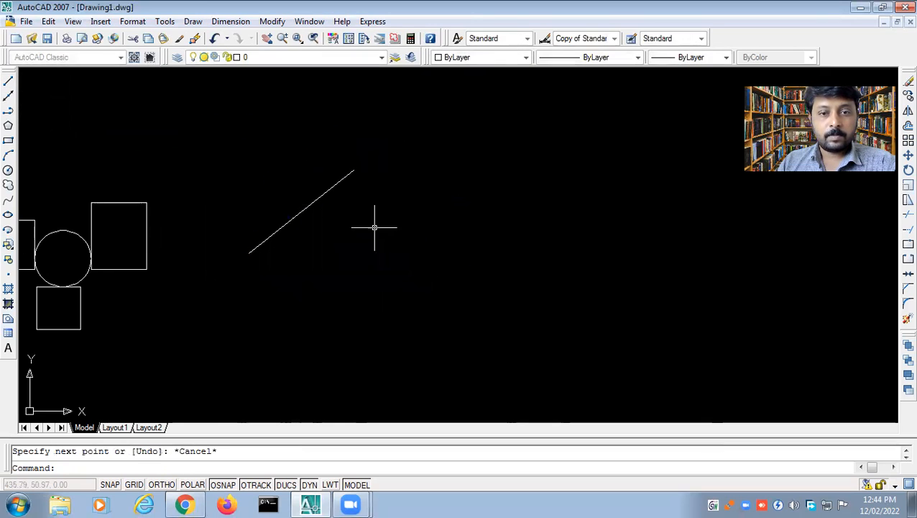
key("Return")
left_click(375, 216)
left_click(342, 334)
key("Escape")
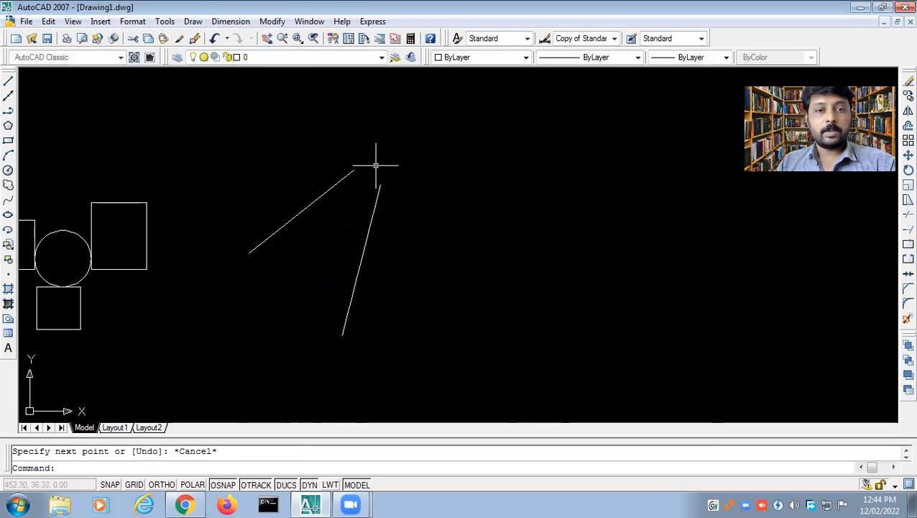
Draw a Tan, Tan, Radius circle with radius 5 tangent to the two slanted lines.
left_click(193, 21)
mouse_move(219, 207)
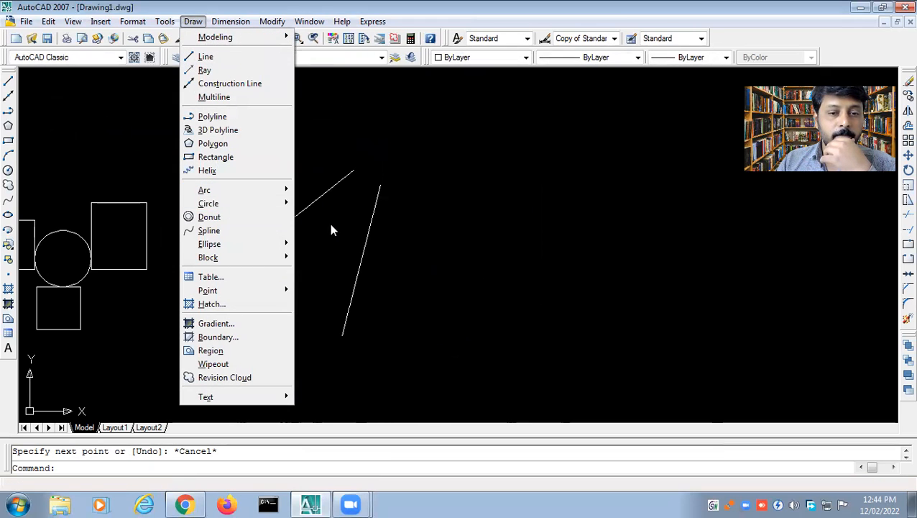
left_click(338, 270)
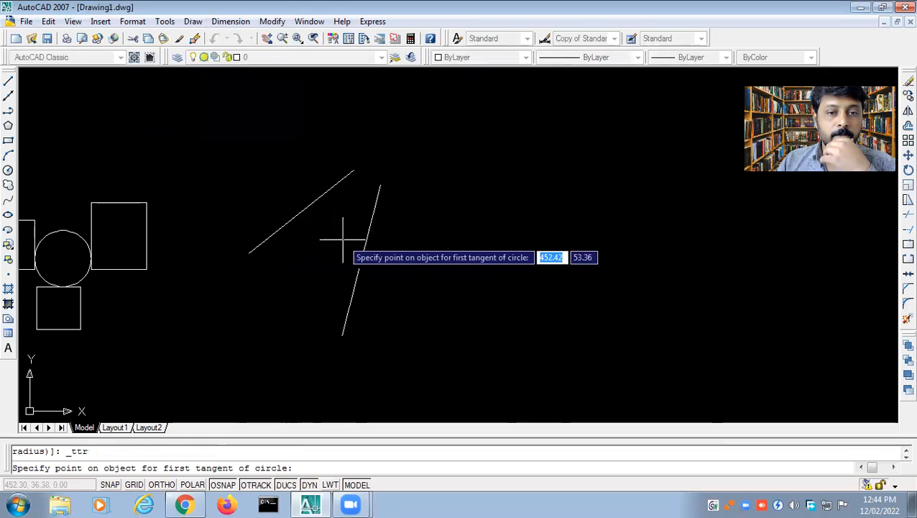
left_click(290, 217)
left_click(360, 256)
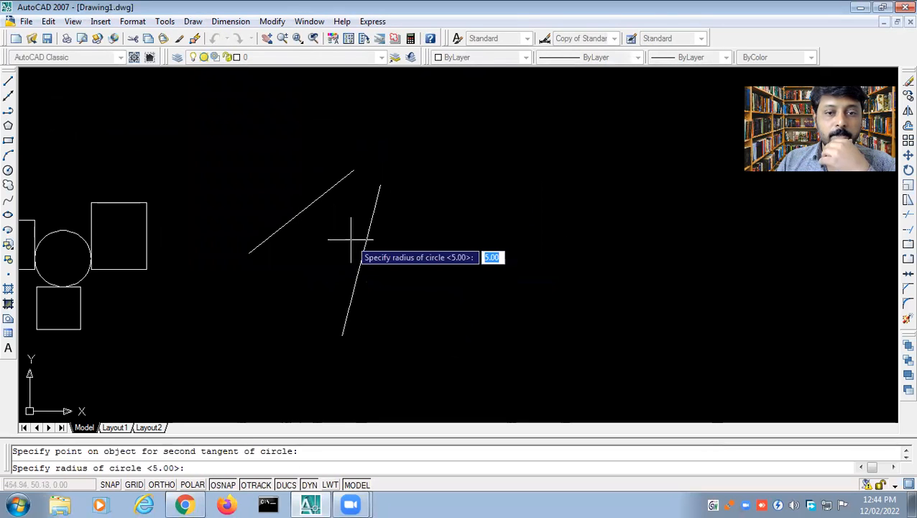
type("5")
key("Return")
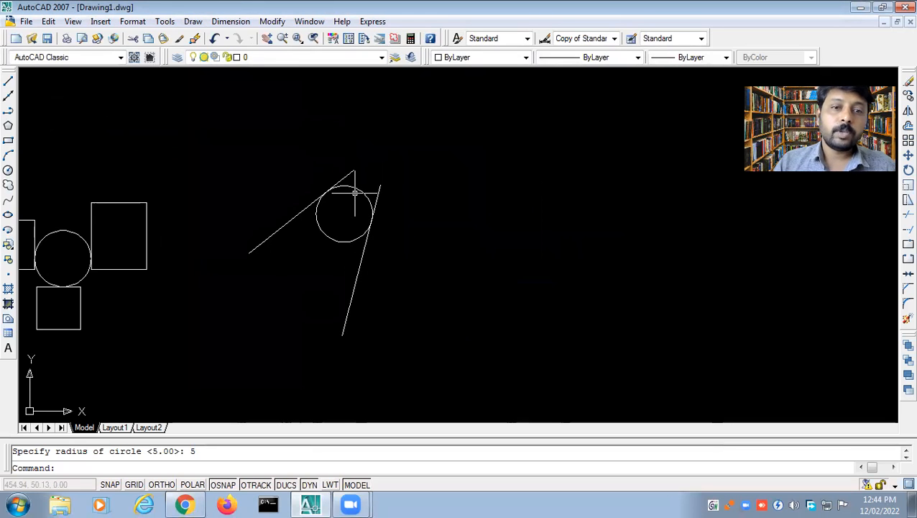
scroll(351, 194, "up", 5)
scroll(355, 193, "down", 5)
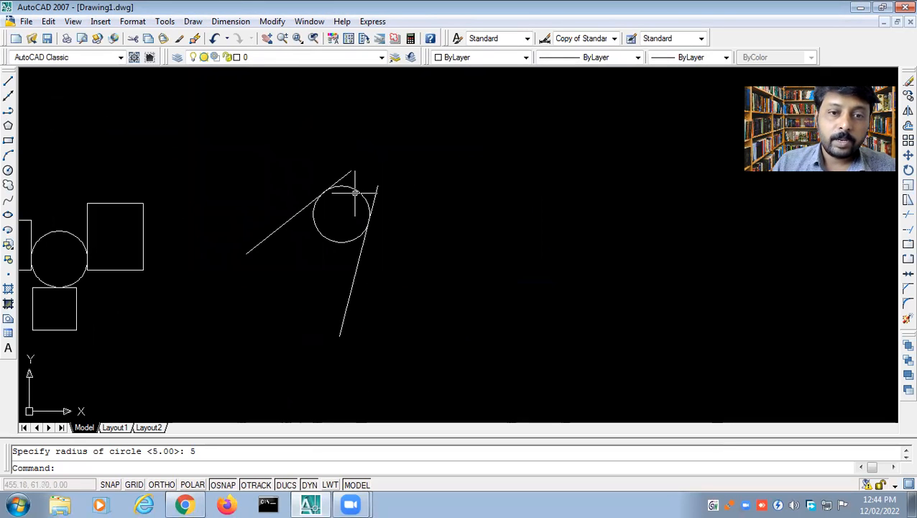
Draw a second Tan, Tan, Radius circle with radius 6 tangent to the same two slanted lines.
left_click(193, 21)
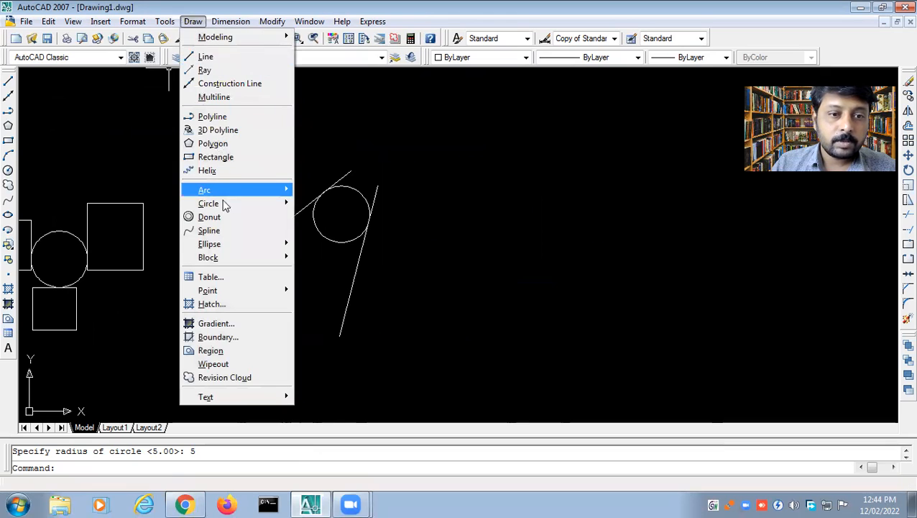
mouse_move(224, 208)
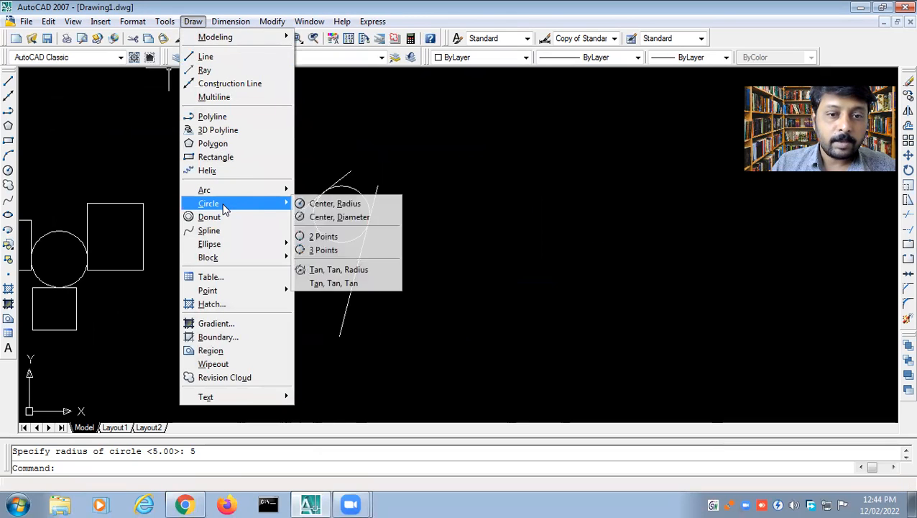
left_click(326, 274)
left_click(268, 234)
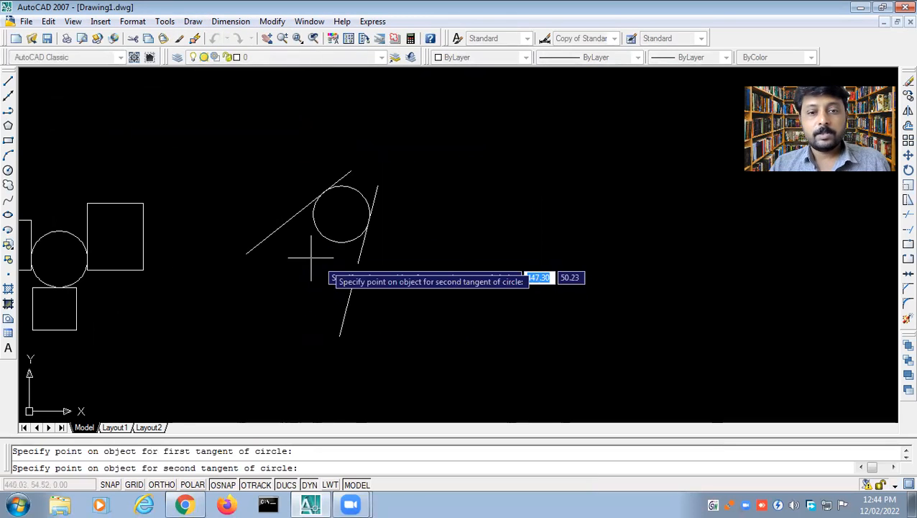
left_click(360, 284)
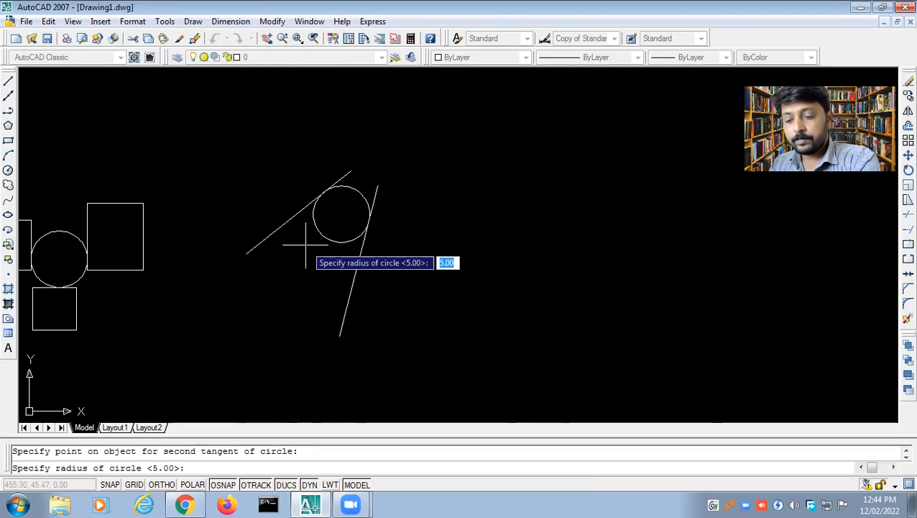
type("6")
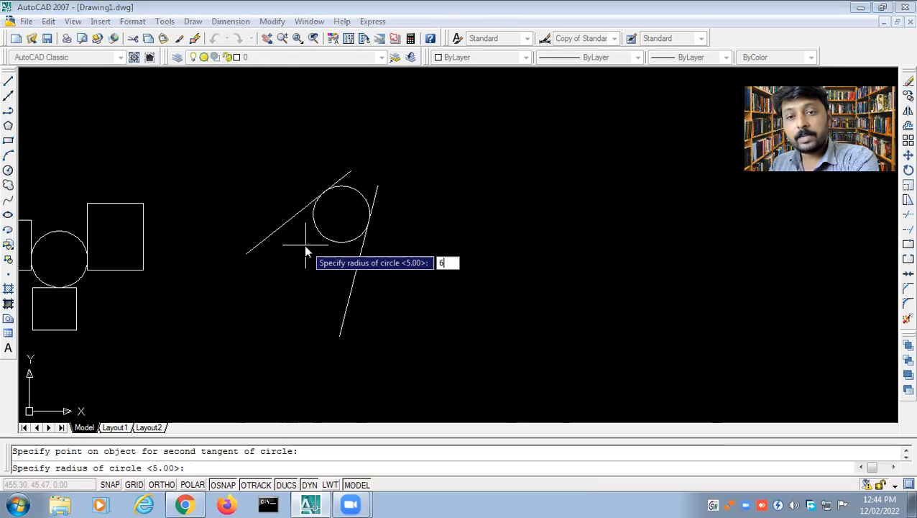
key("Return")
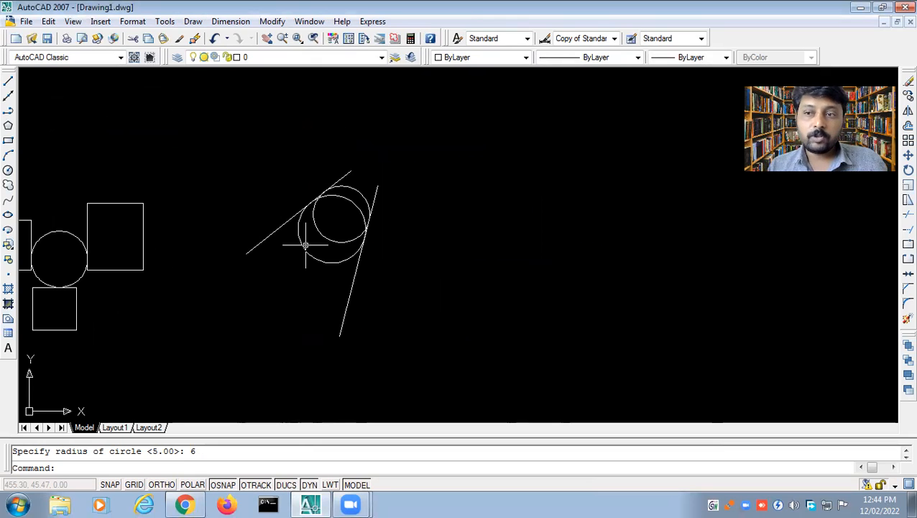
left_click(193, 20)
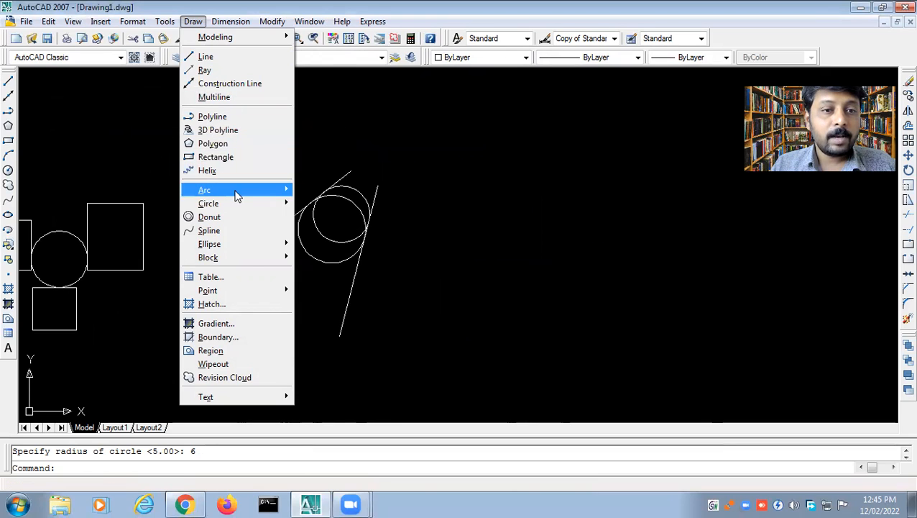
mouse_move(241, 205)
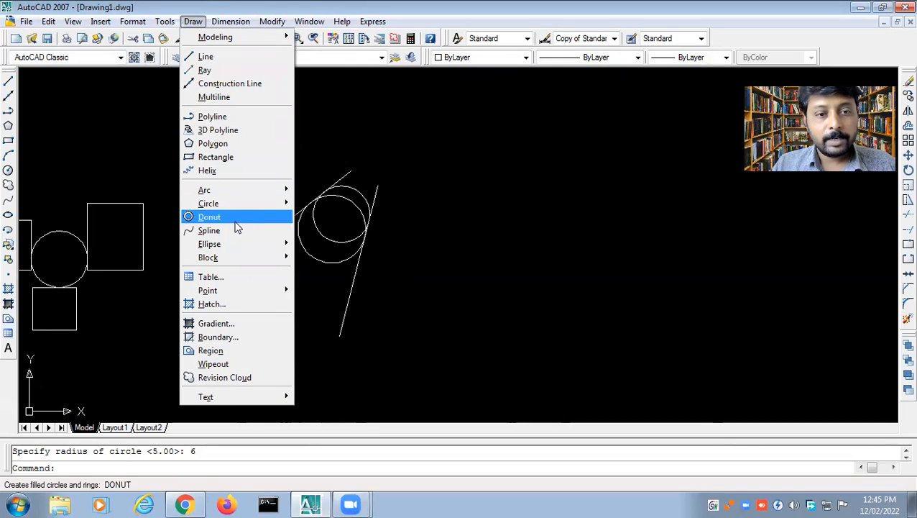
mouse_move(230, 249)
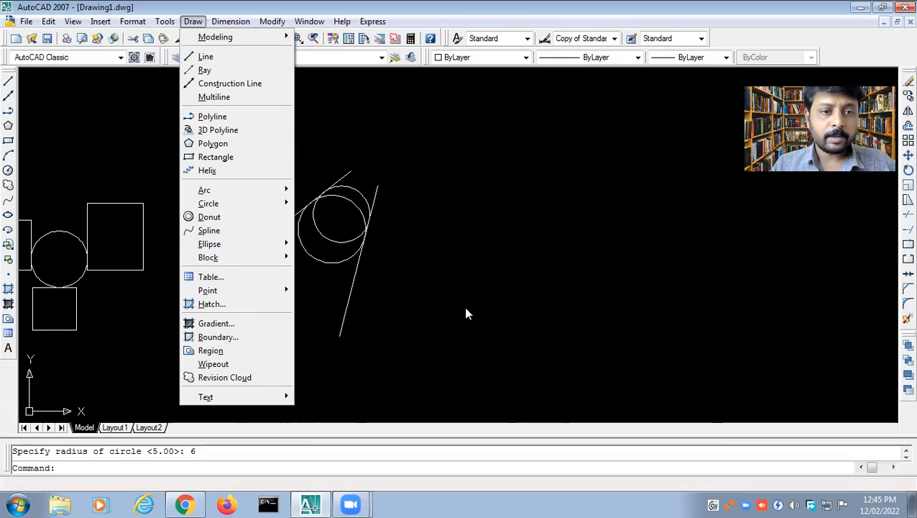
left_click(484, 252)
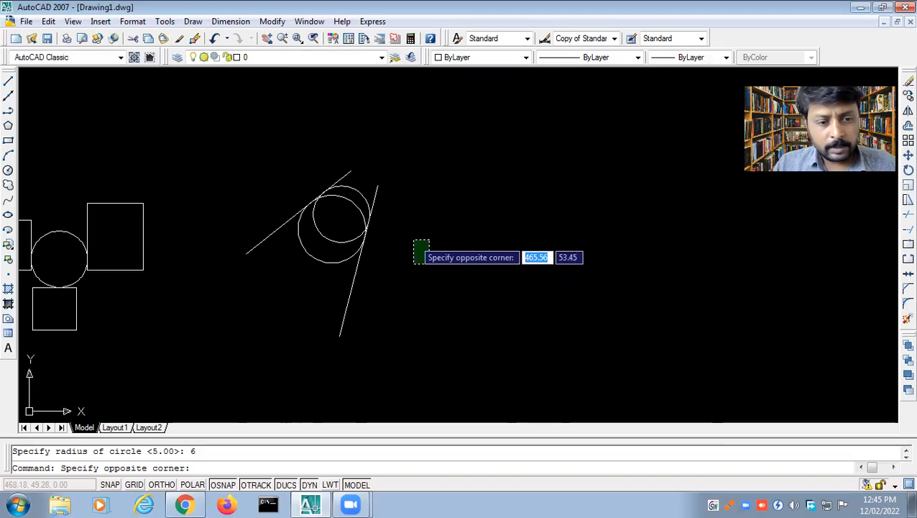
left_click(423, 215)
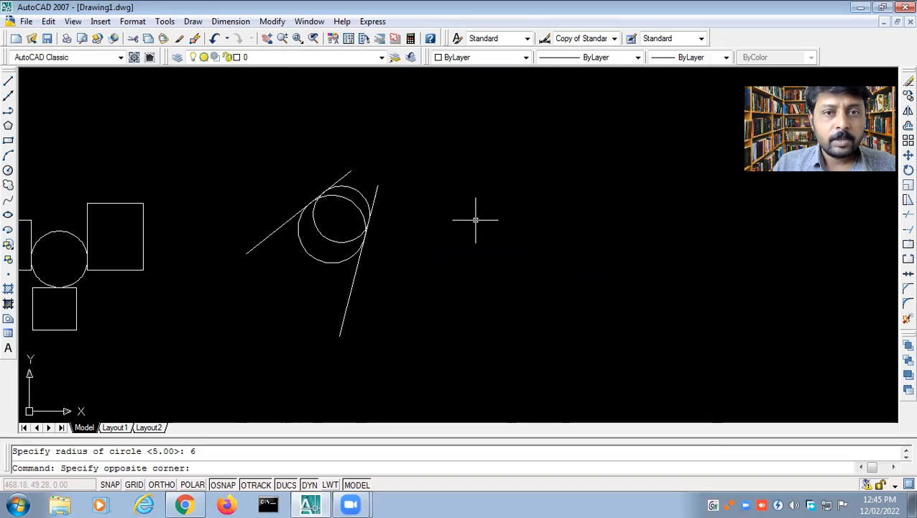
scroll(511, 249, "down", 2)
scroll(510, 249, "down", 4)
scroll(510, 250, "up", 3)
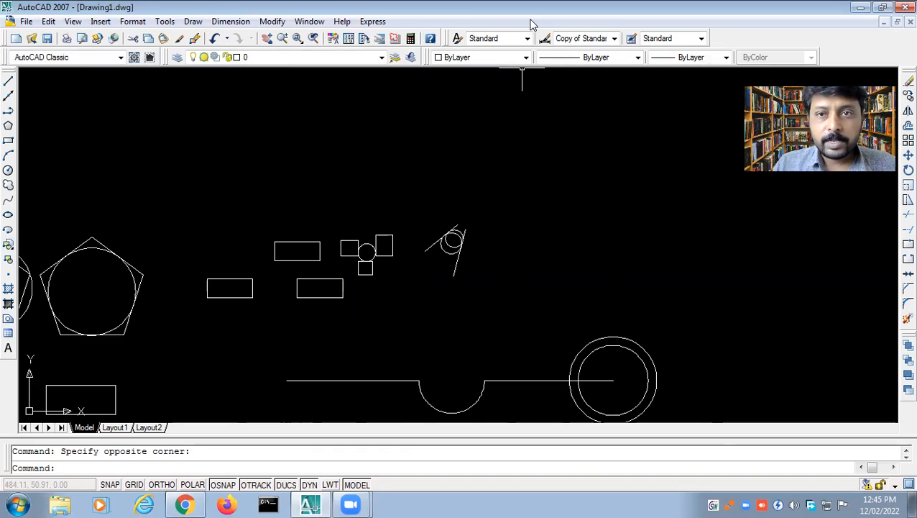